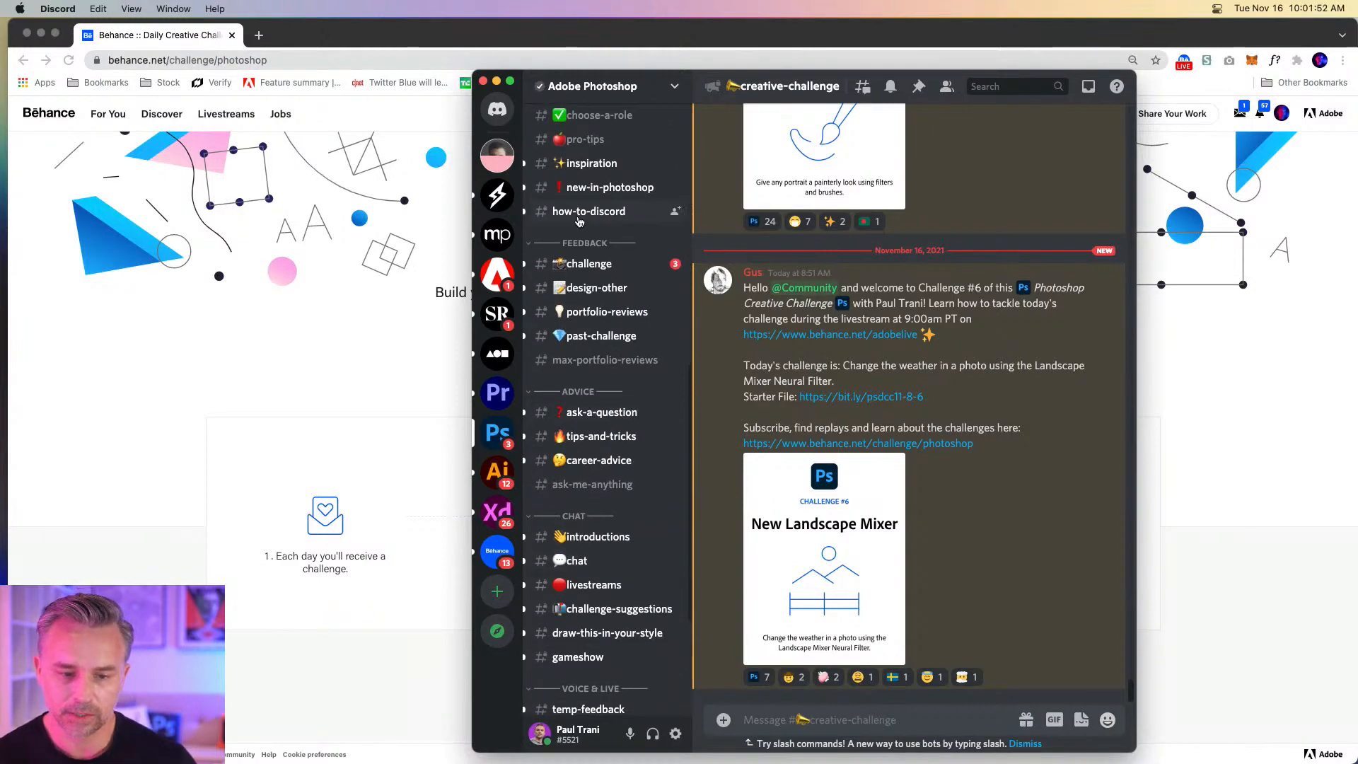
Open the challenge feedback channel and add a thumbs-up reaction to the portrait of the man with the white ruff collar.
left_click(582, 263)
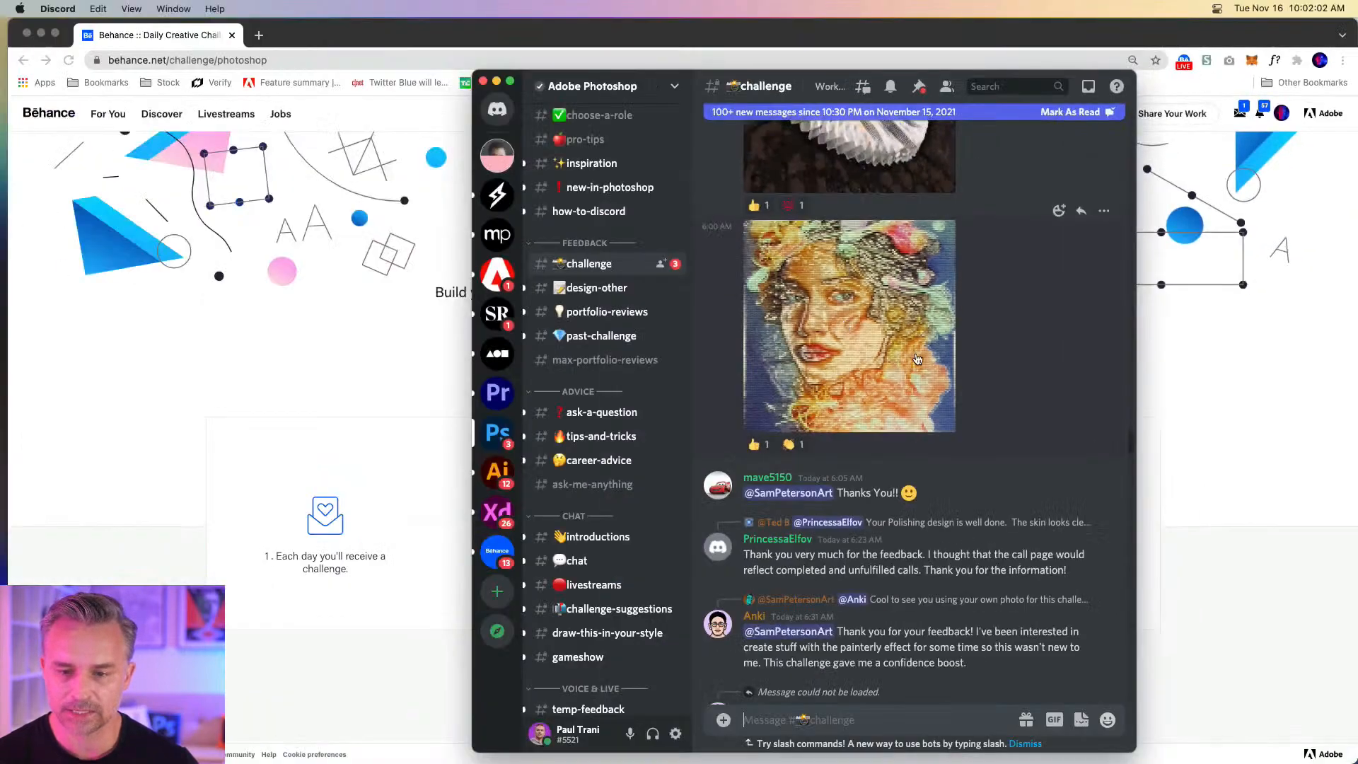
scroll(918, 359, "up", 10)
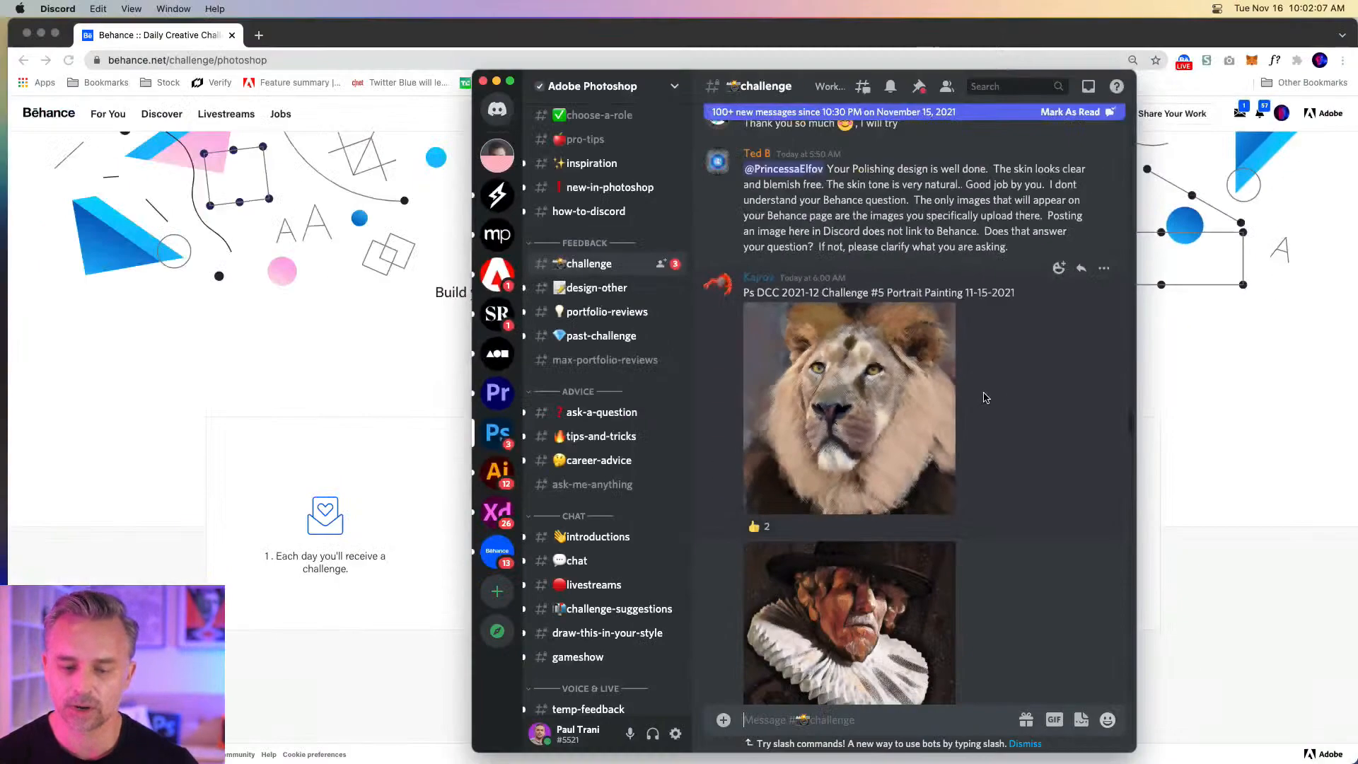
scroll(942, 393, "down", 5)
scroll(942, 393, "up", 3)
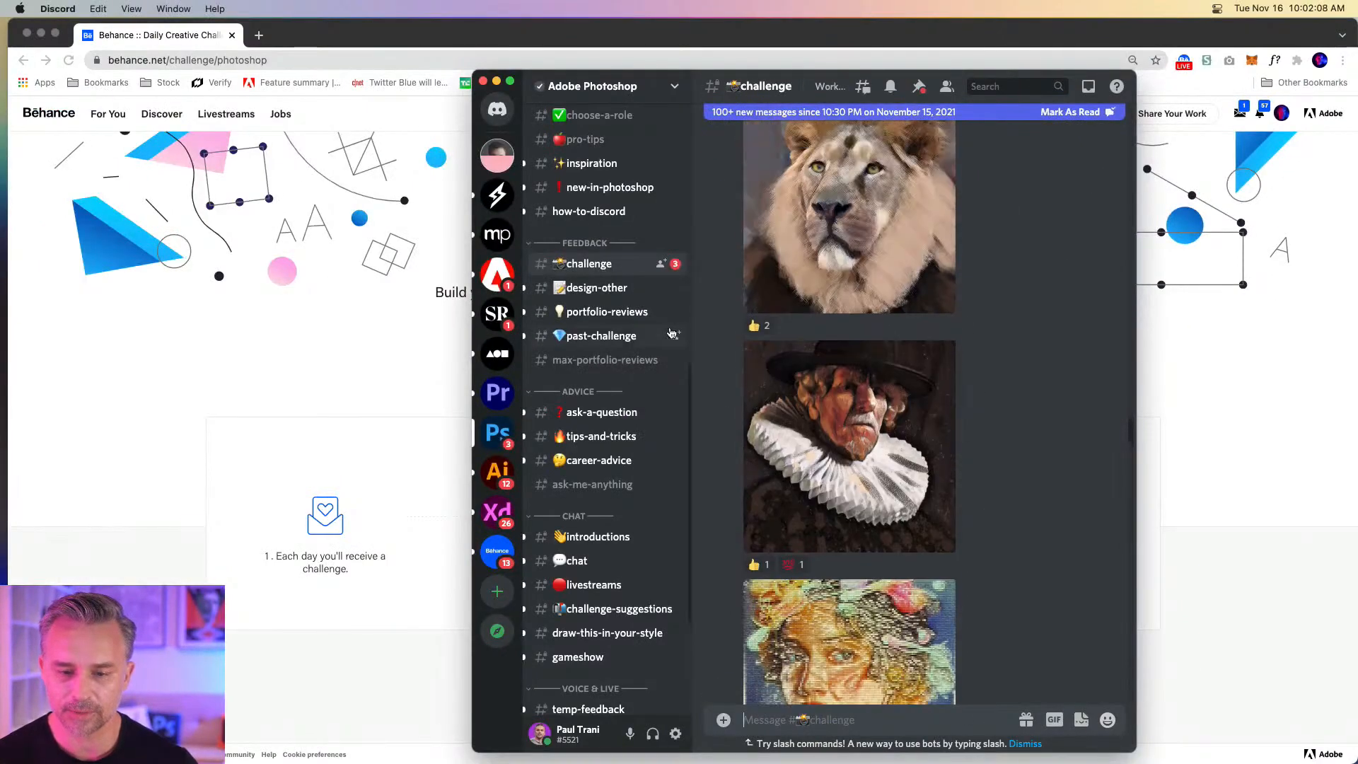
left_click(754, 564)
scroll(754, 561, "down", 3)
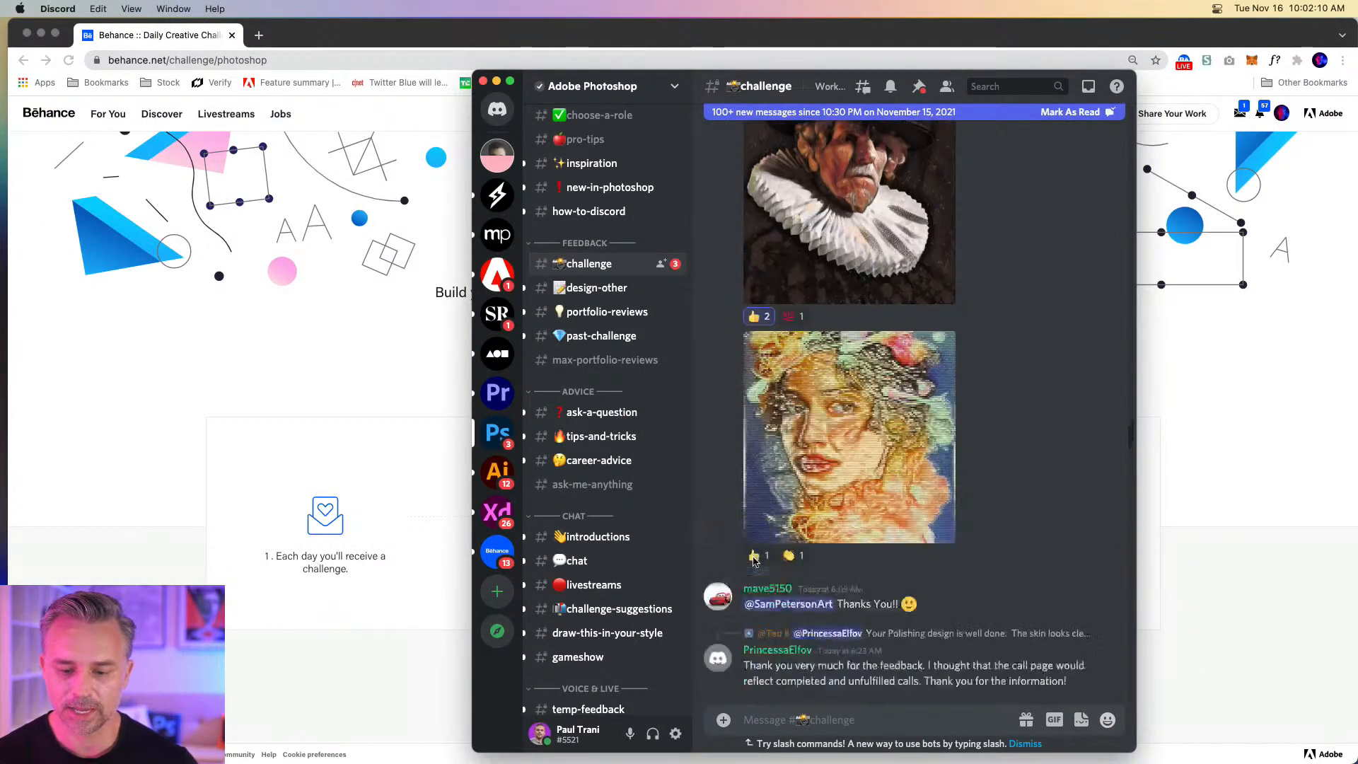
Look through the newer challenge submissions, enlarging the flower-and-sweater portrait and the Day 5 framed portrait painting.
scroll(754, 561, "down", 3)
scroll(847, 453, "down", 5)
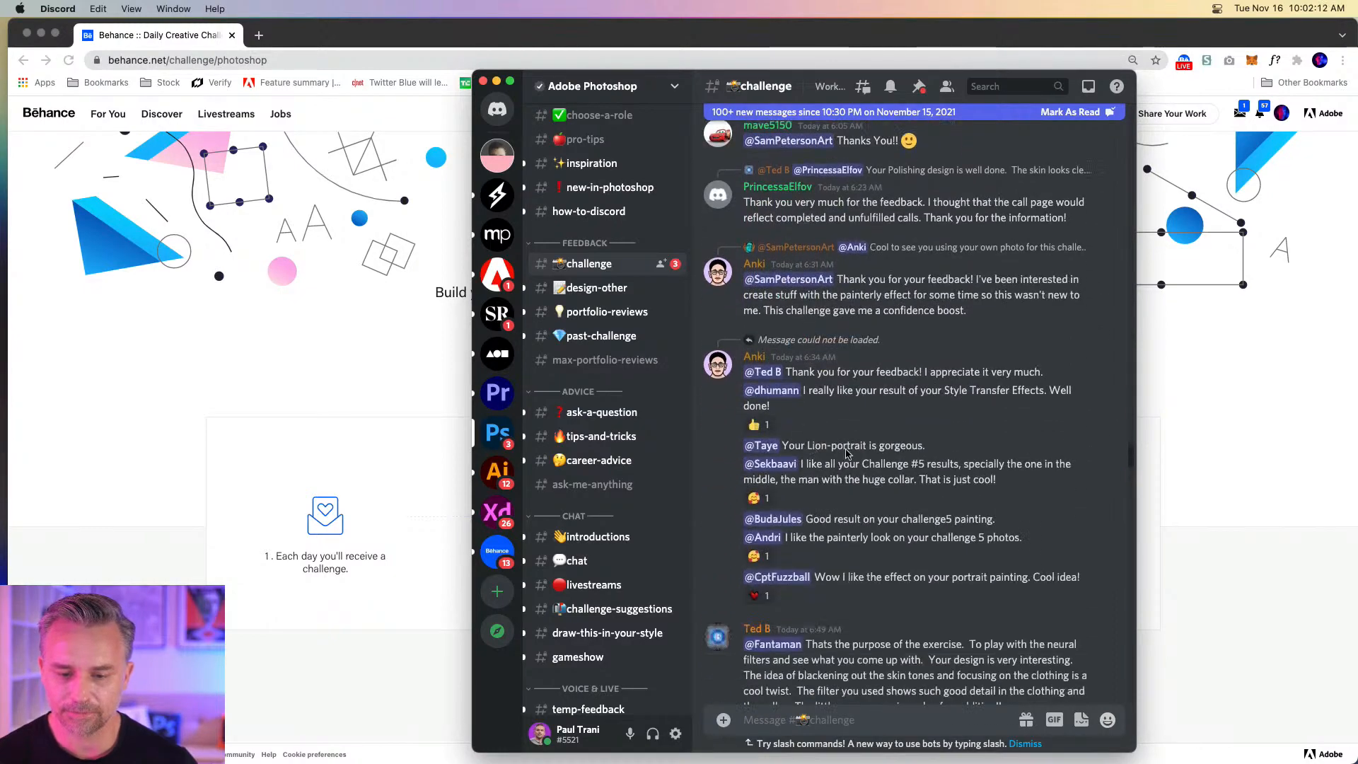
scroll(847, 453, "down", 10)
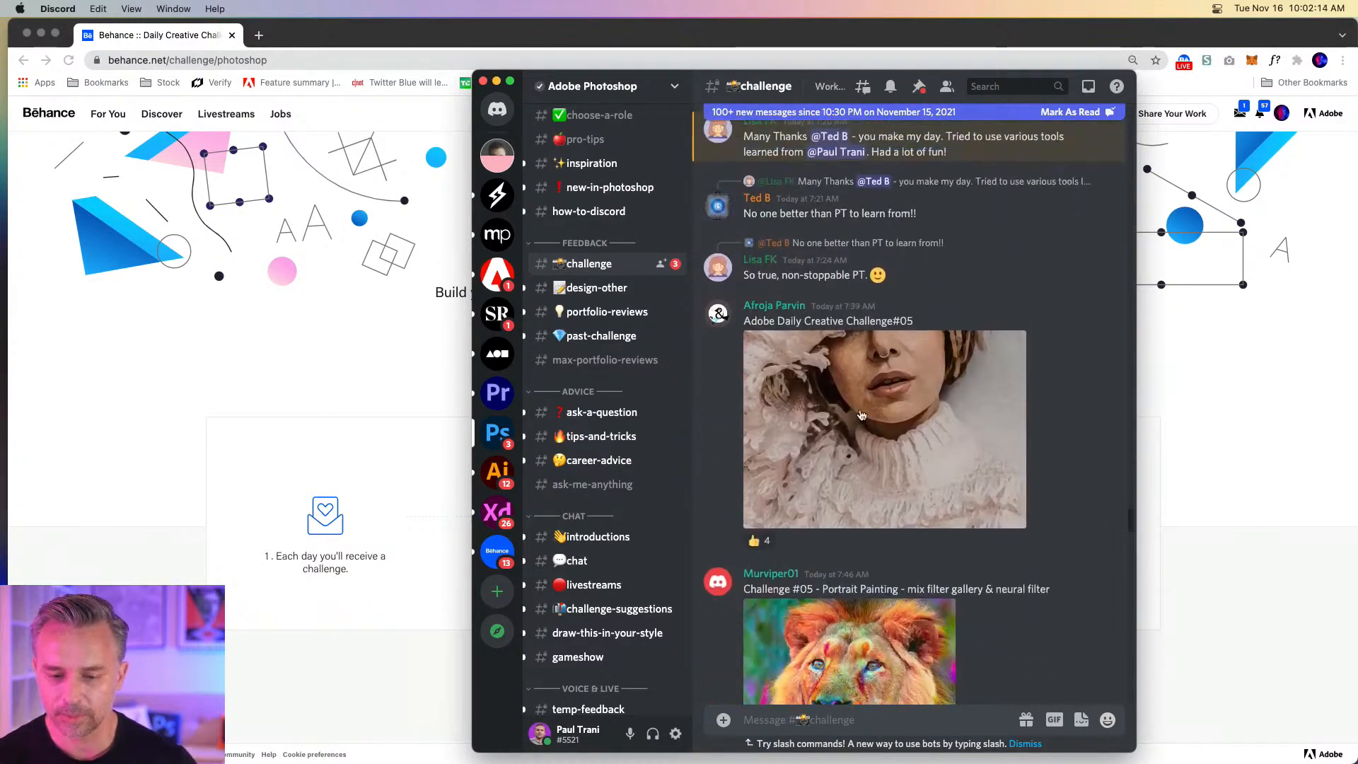
left_click(861, 415)
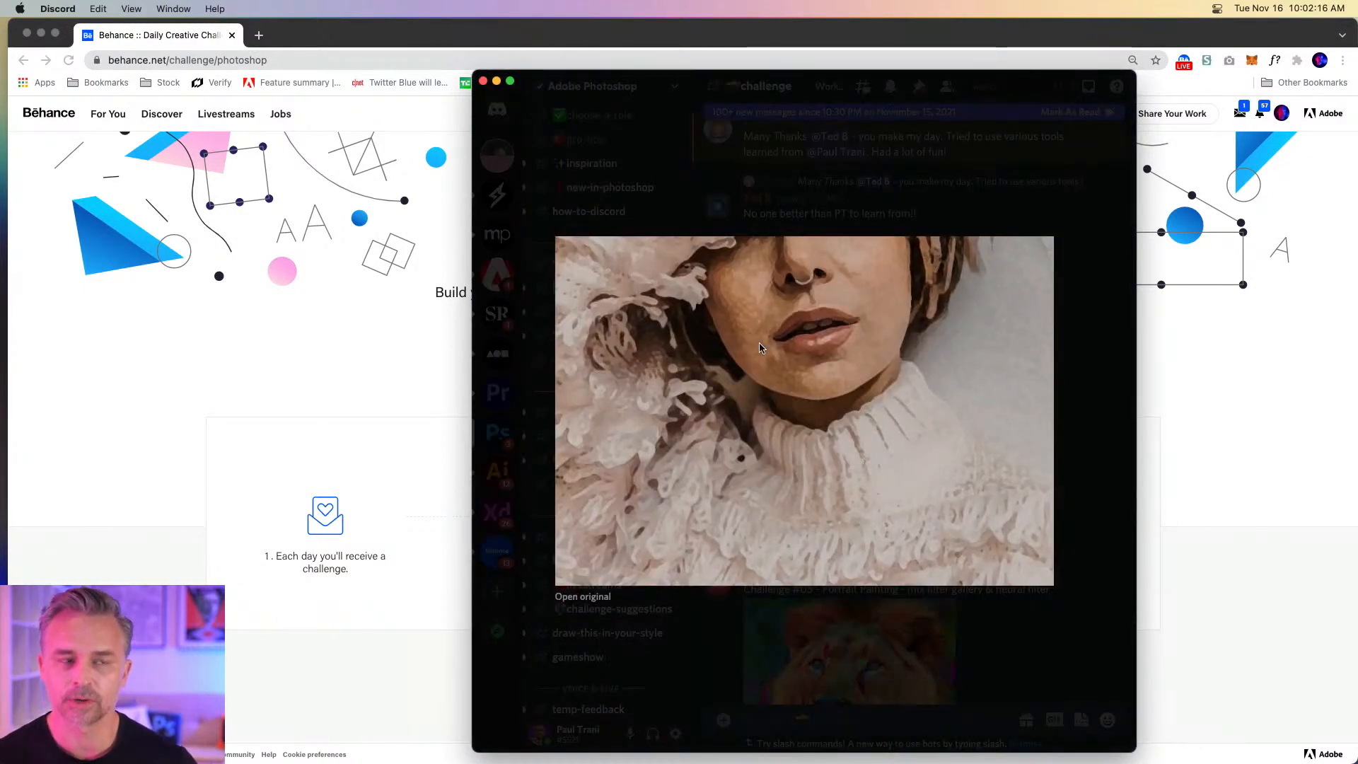
left_click(898, 144)
scroll(917, 246, "down", 5)
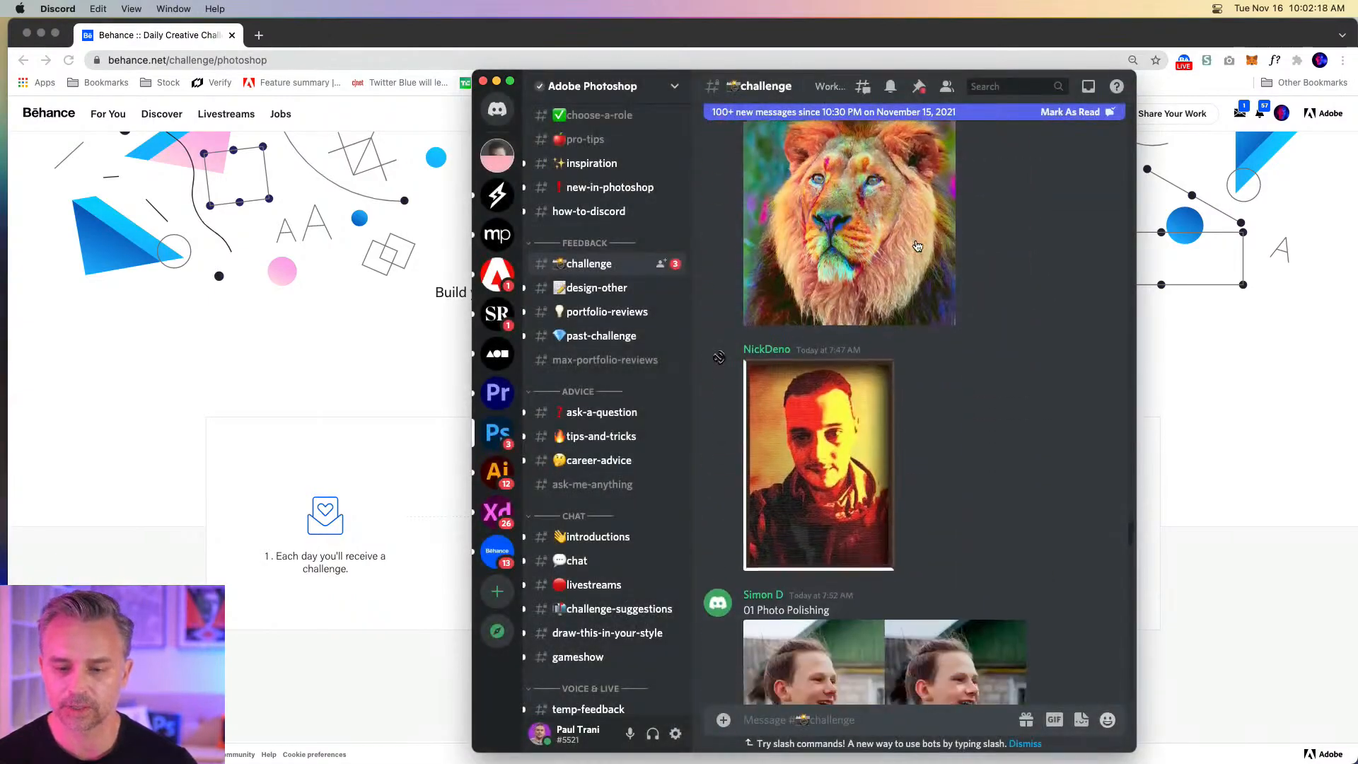
scroll(918, 245, "down", 15)
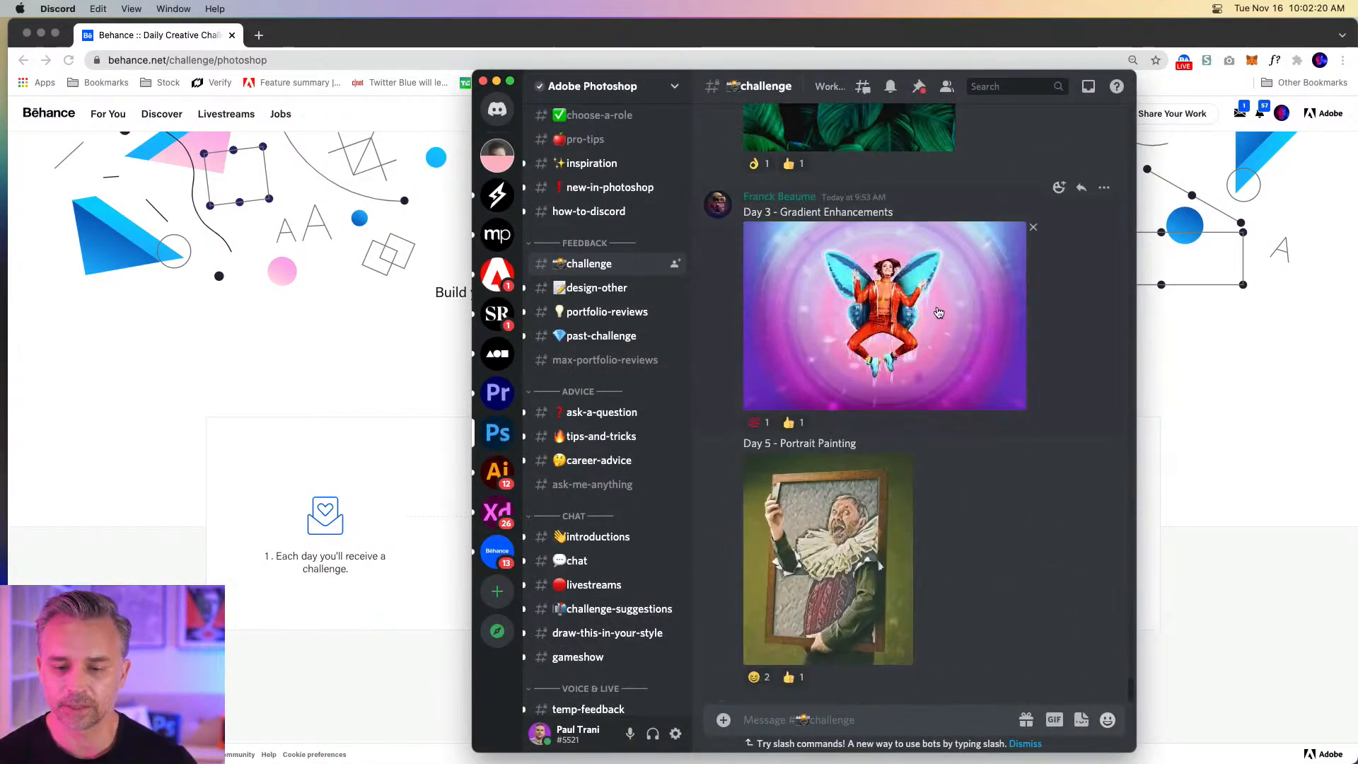
left_click(790, 578)
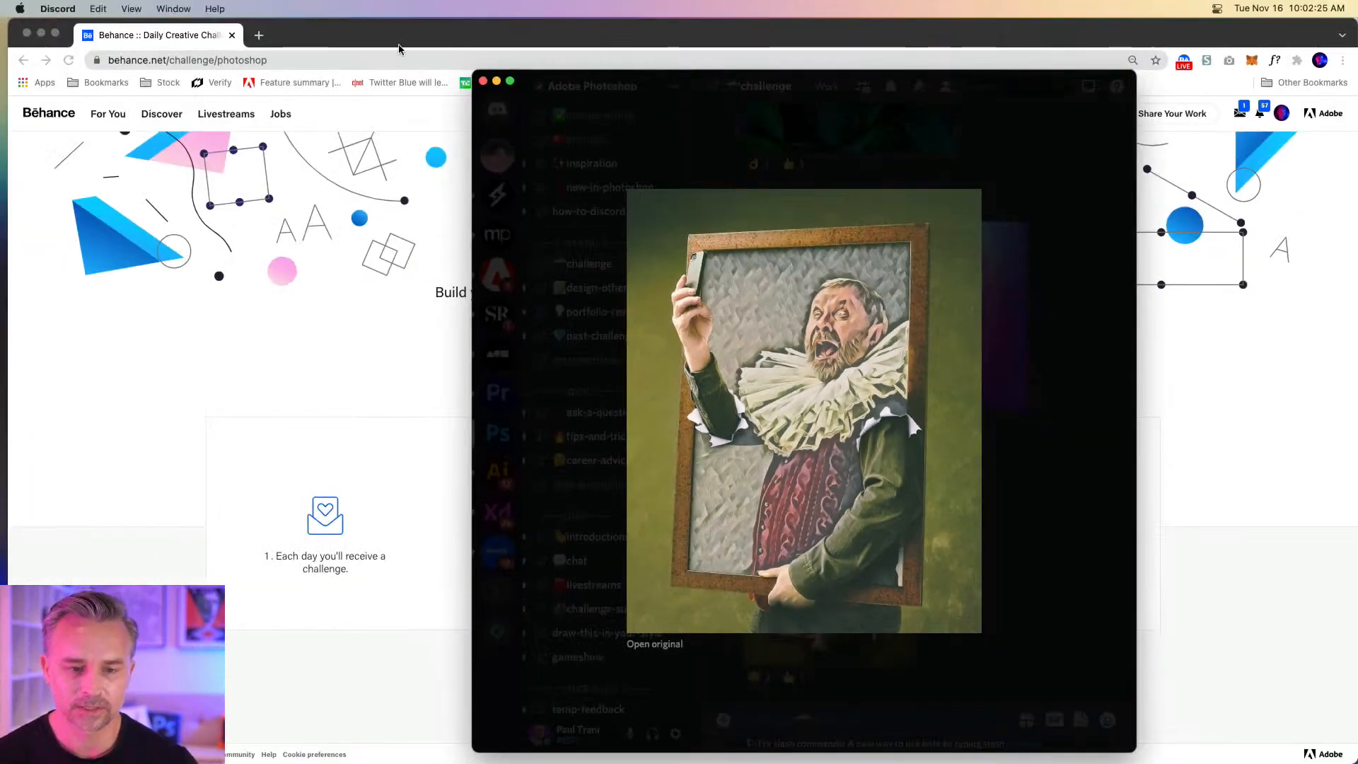
left_click(508, 125)
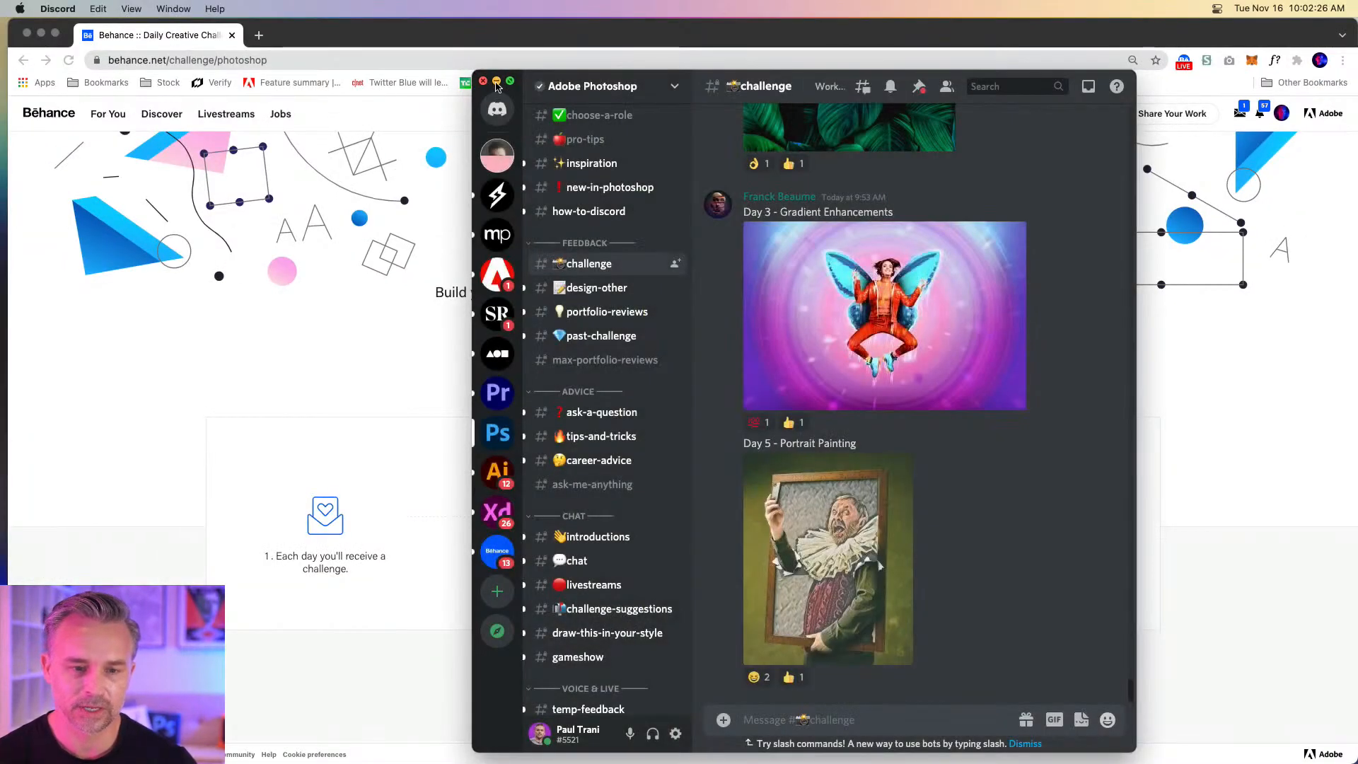
Switch to the Behance challenge page and open the starter file for the New Landscape Mixer challenge.
left_click(497, 81)
scroll(170, 414, "down", 5)
scroll(170, 415, "down", 10)
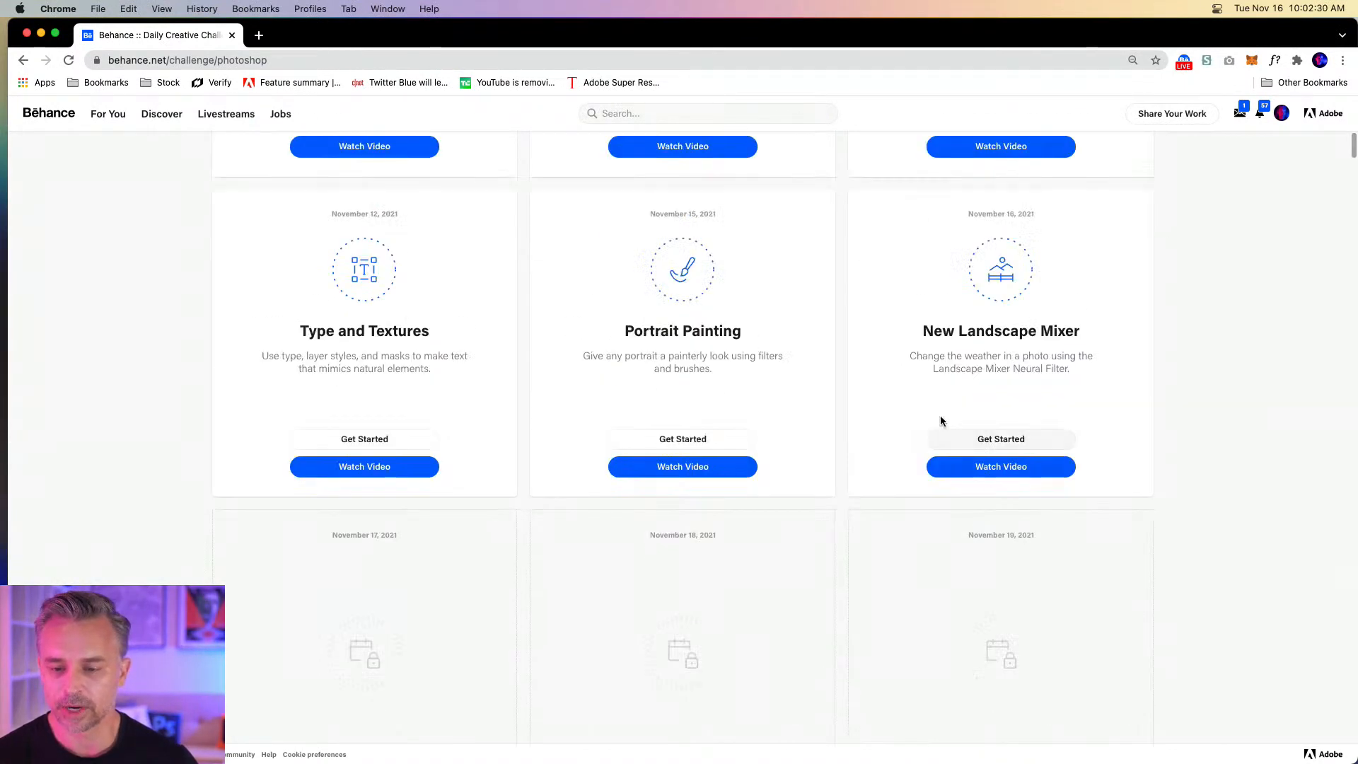
left_click(1000, 439)
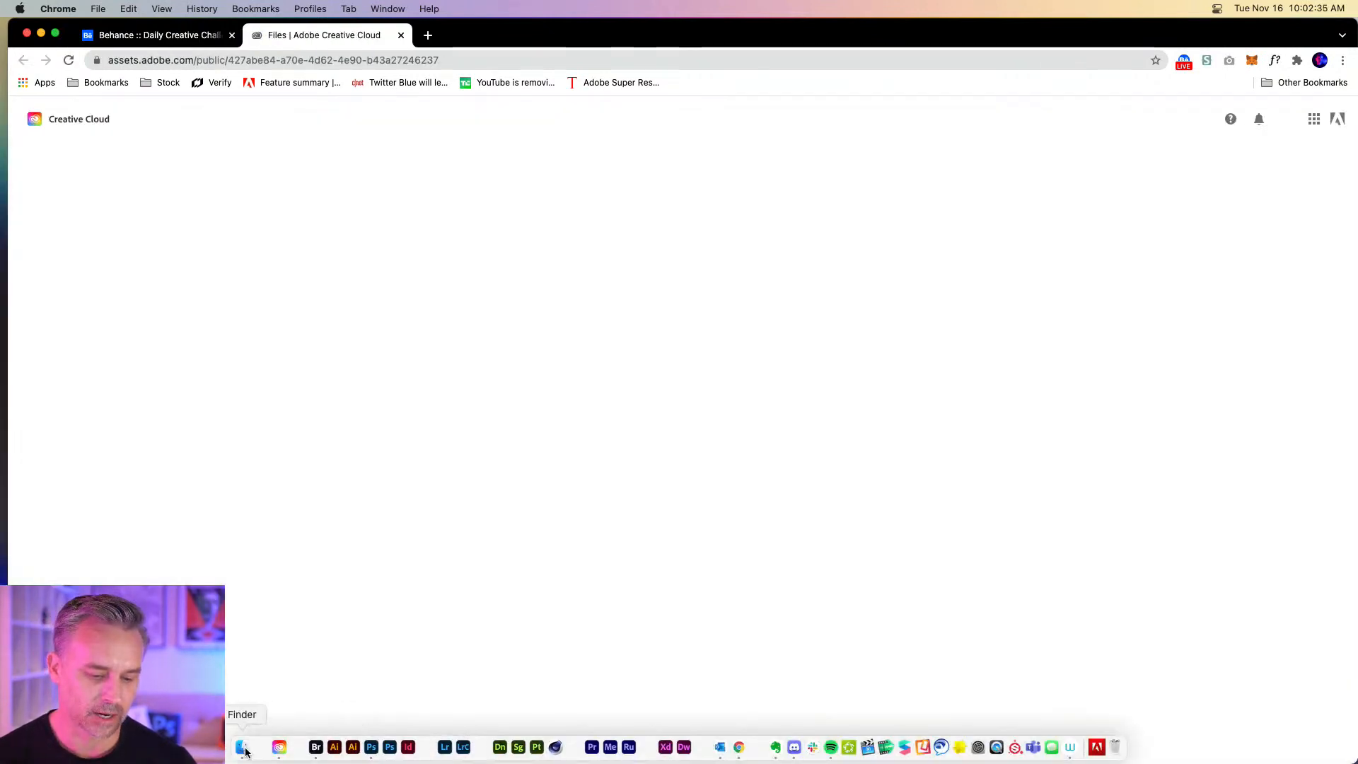
Open 06_Landscape.psd from the PsDCC folder on the Desktop in Photoshop.
left_click(243, 747)
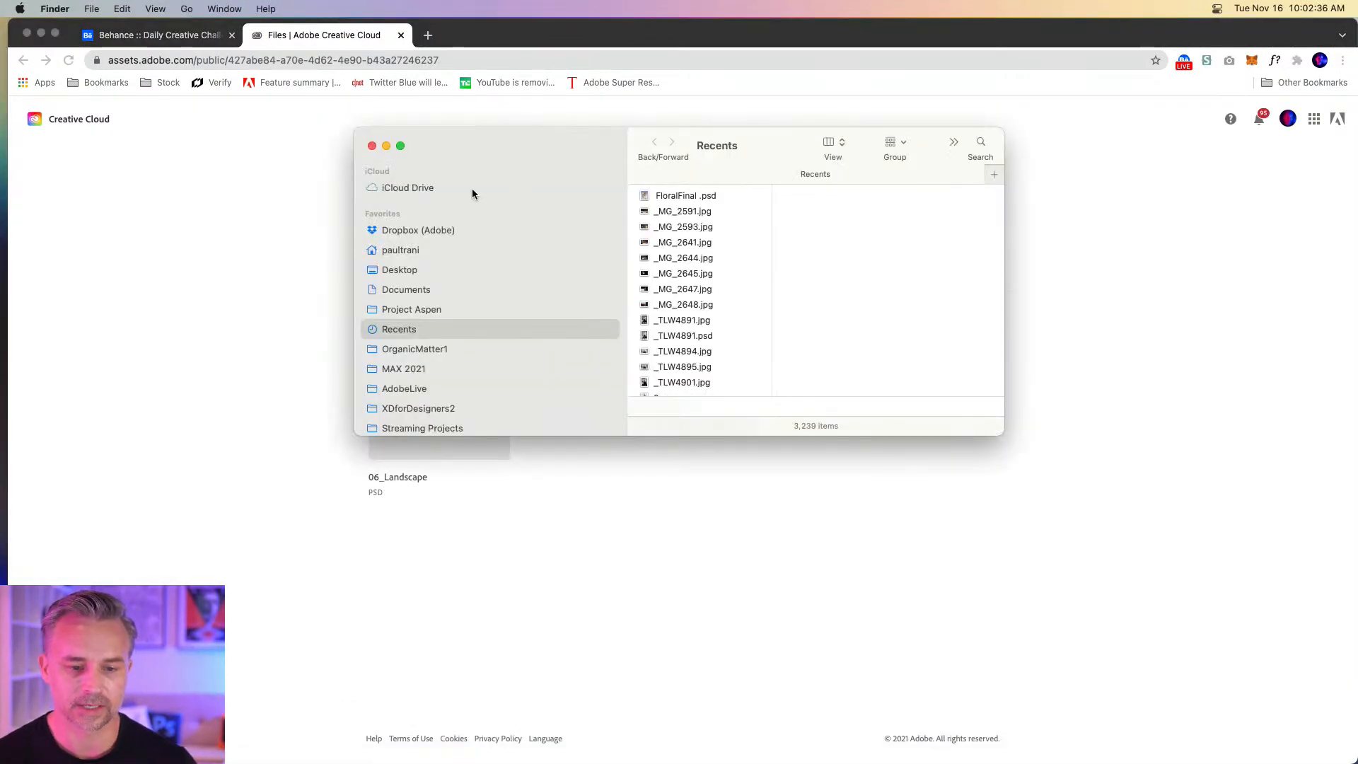
left_click(378, 271)
left_click(695, 243)
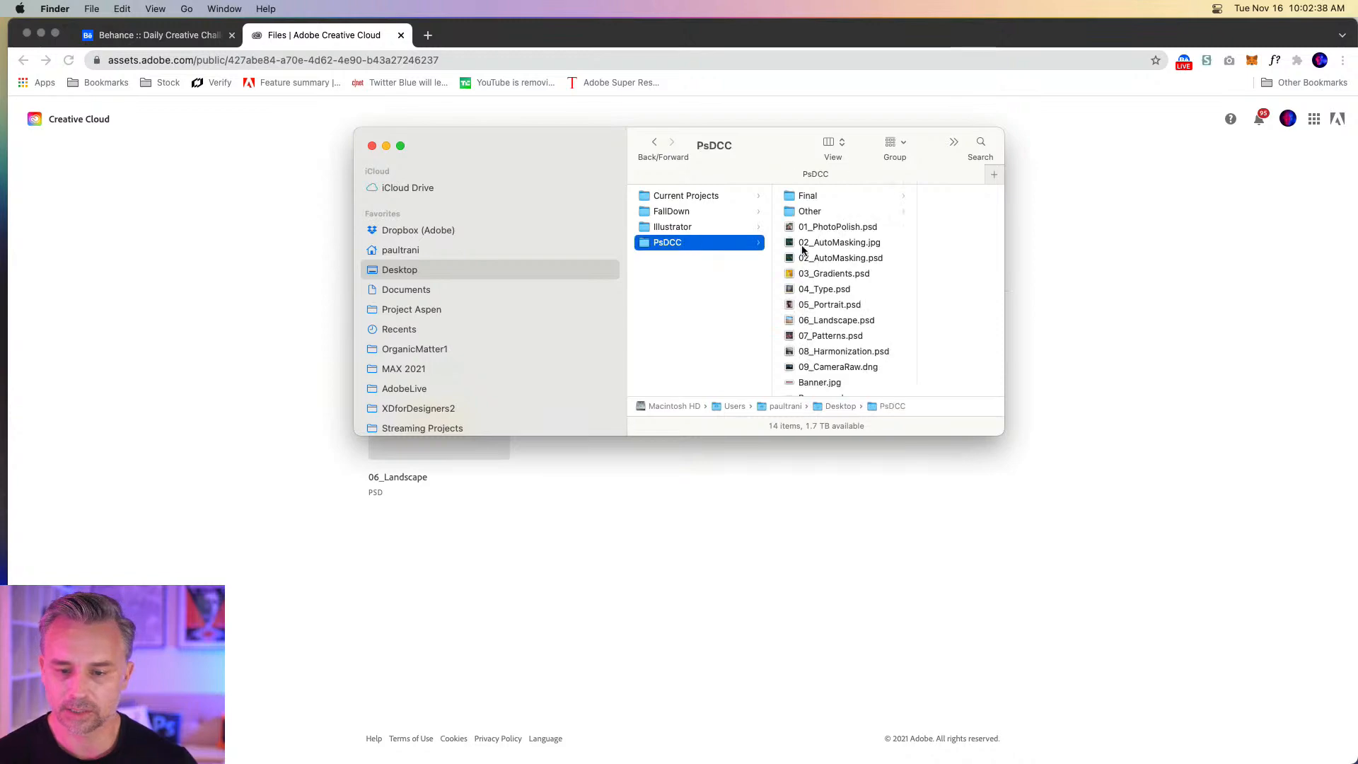
double_click(825, 320)
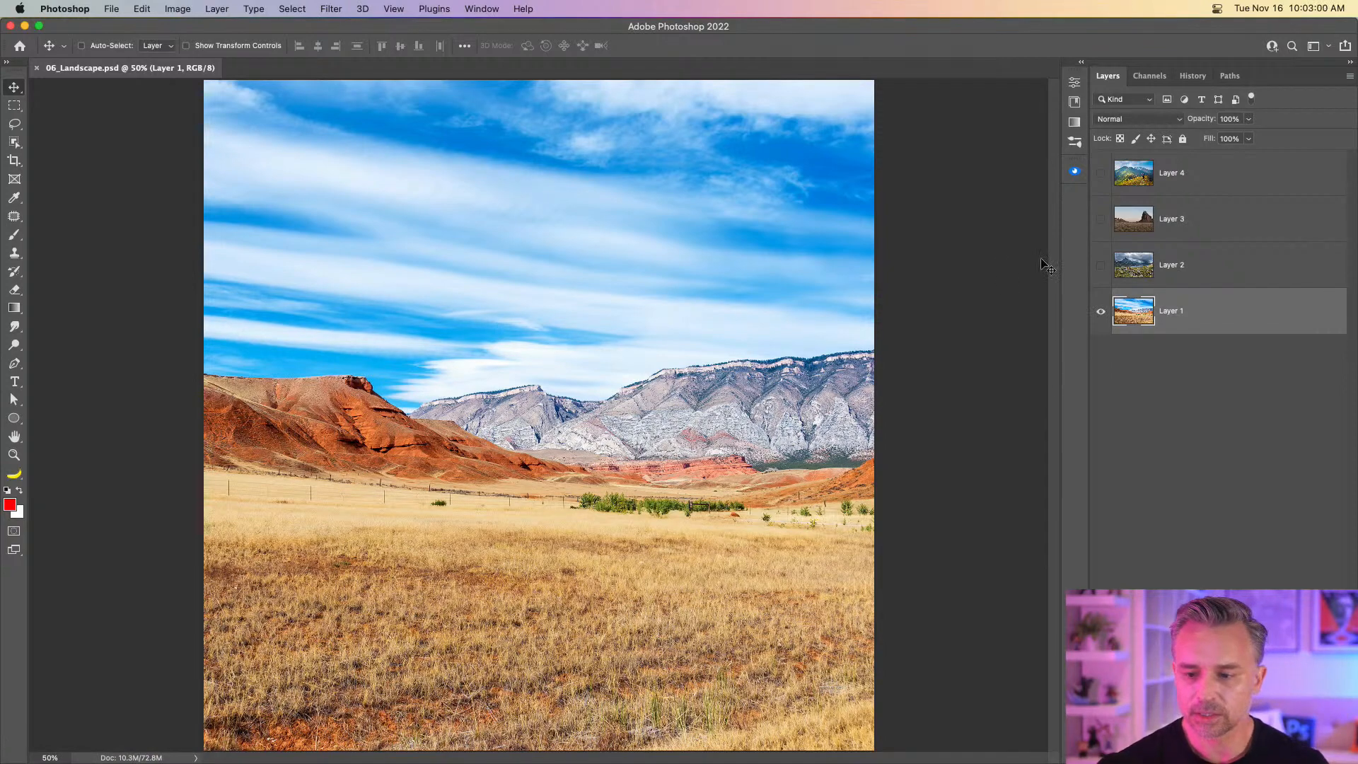
Preview the photos on Layers 2, 3 and 4, leaving only Layer 1 visible.
left_click(1101, 266)
left_click(1100, 219)
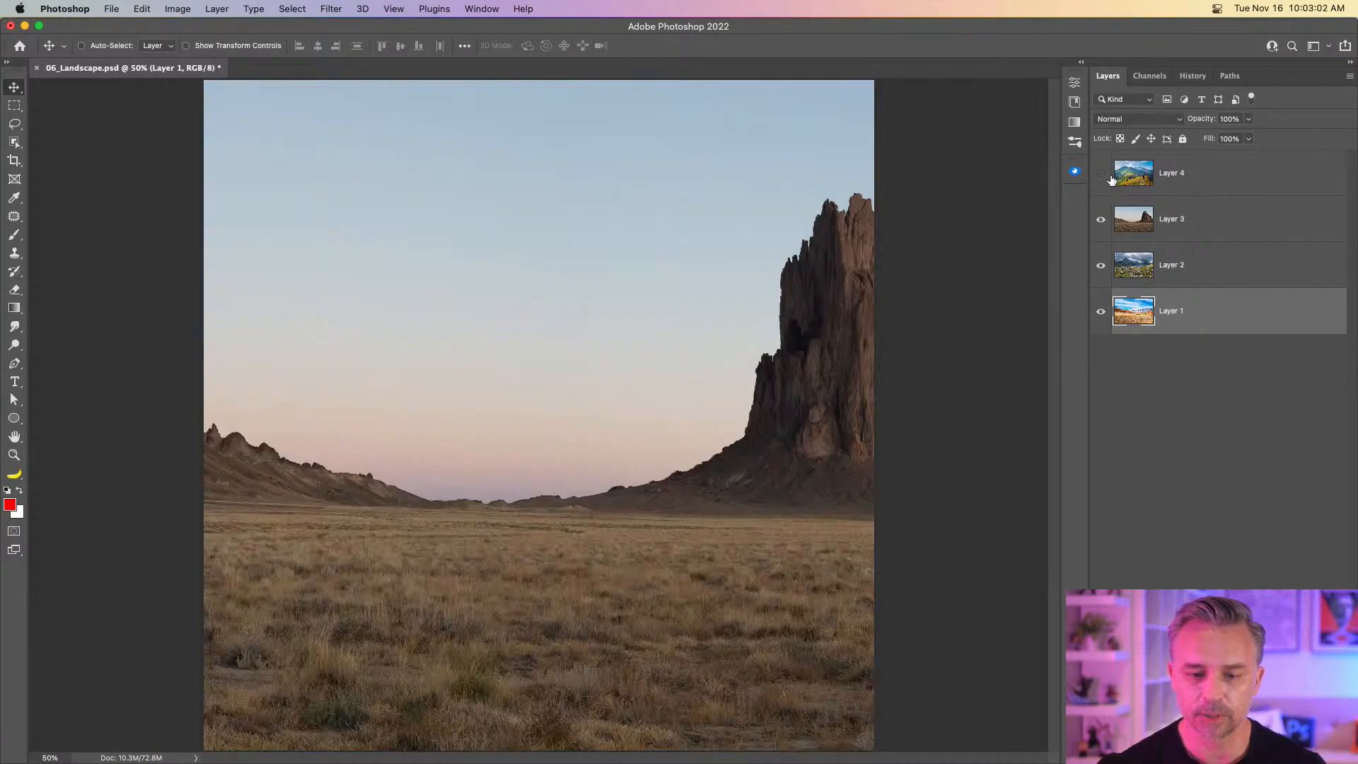
left_click(1106, 173)
left_click(1101, 173)
left_click(1101, 219)
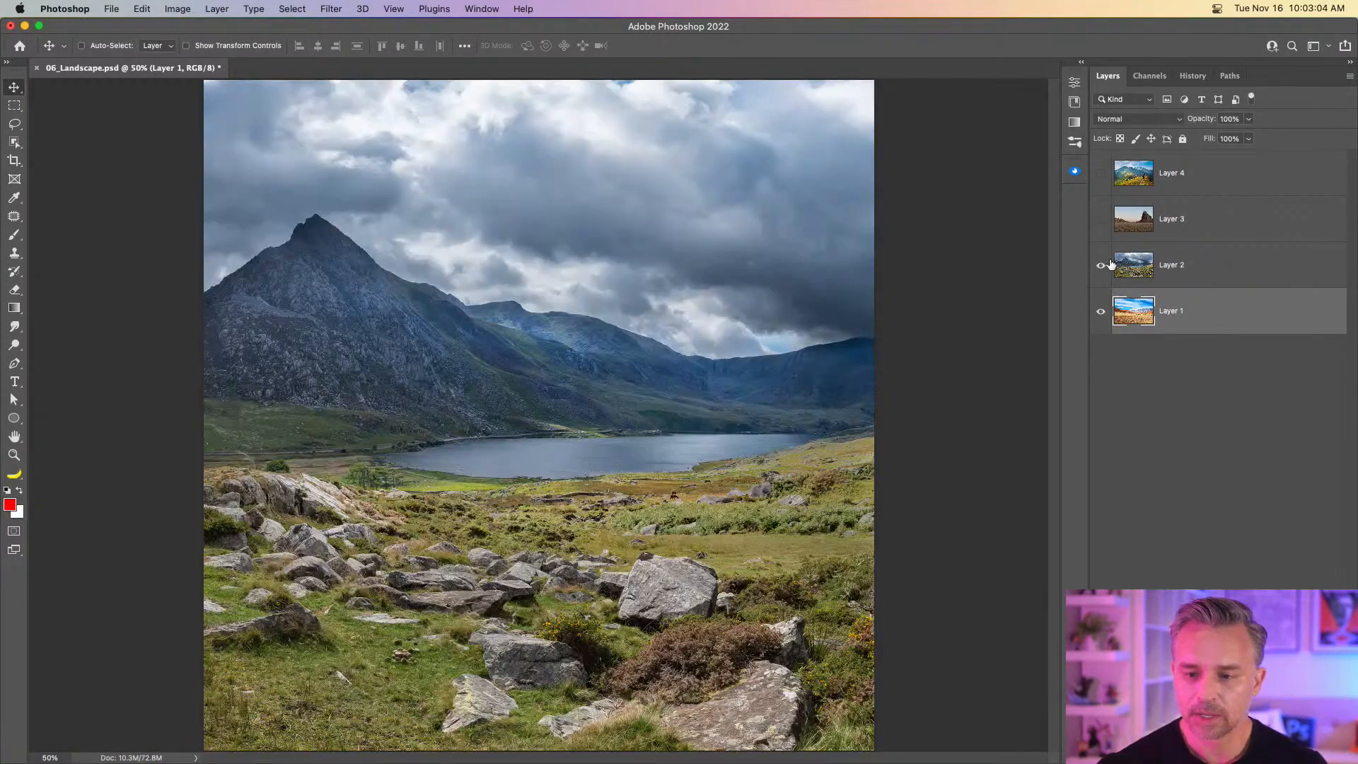
left_click(1102, 266)
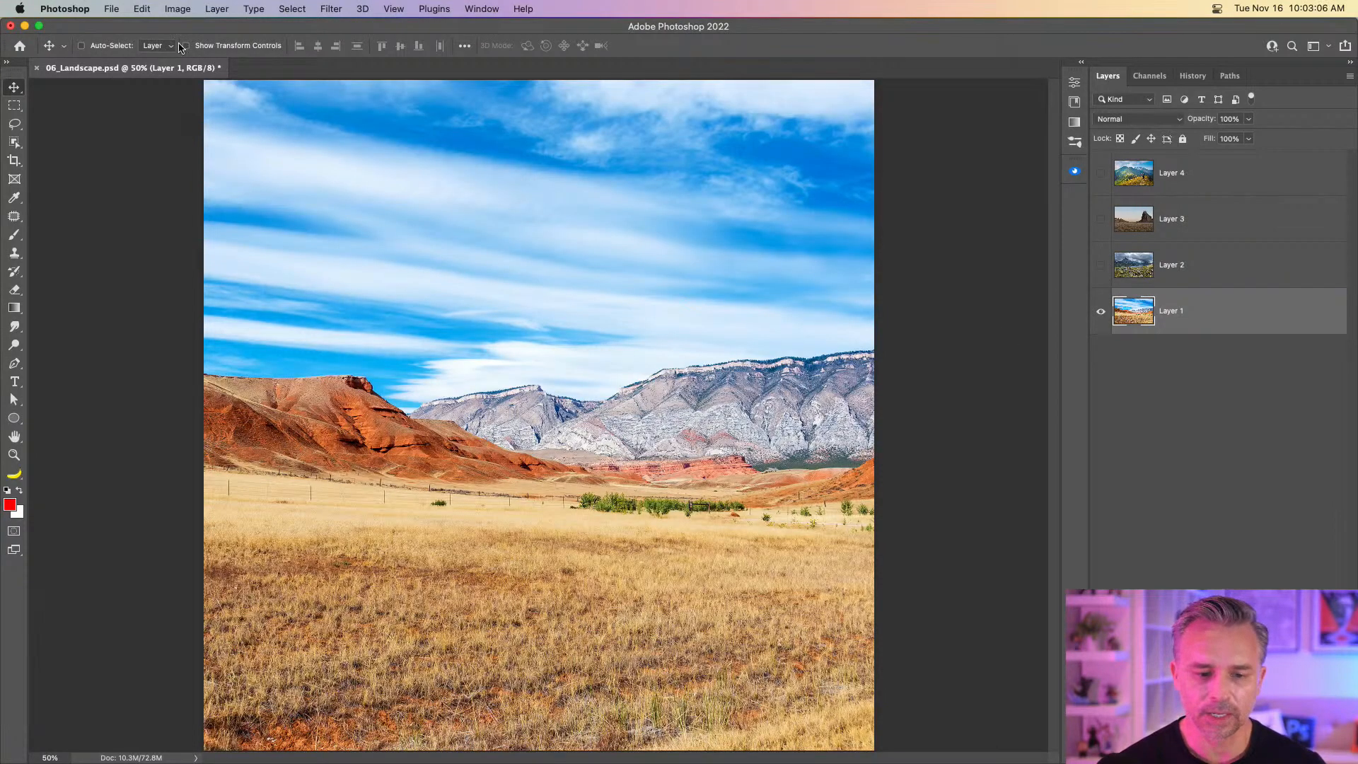
Convert Layer 1 to a Smart Object.
left_click(325, 7)
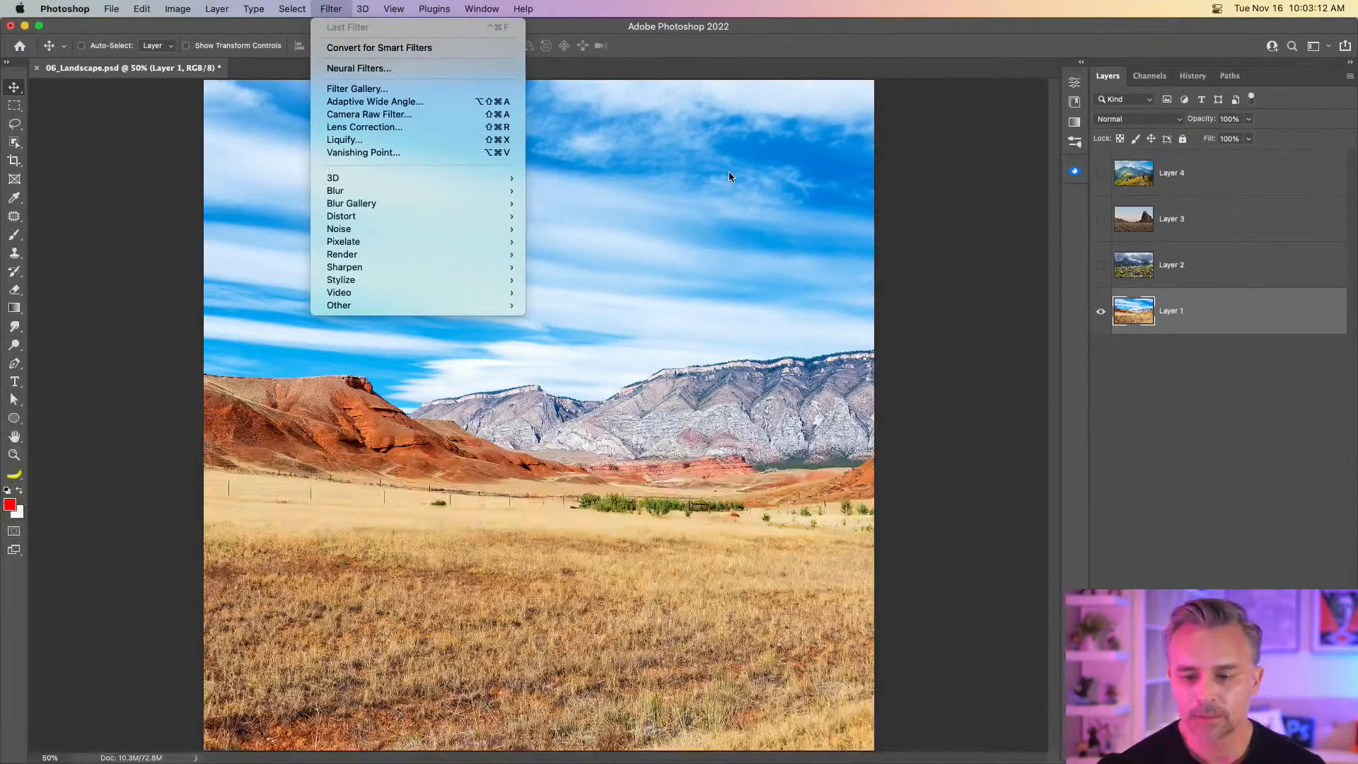
left_click(1234, 358)
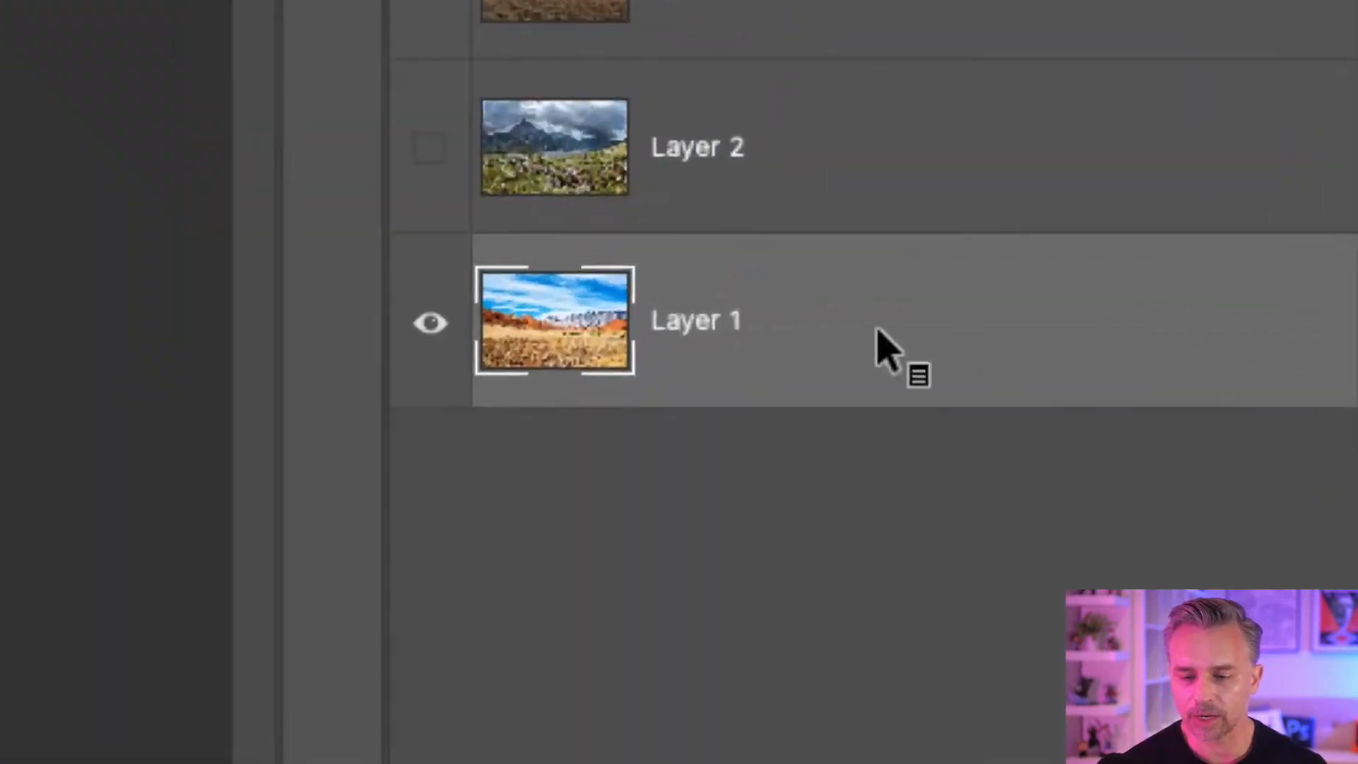
left_click(1219, 319, "ctrl")
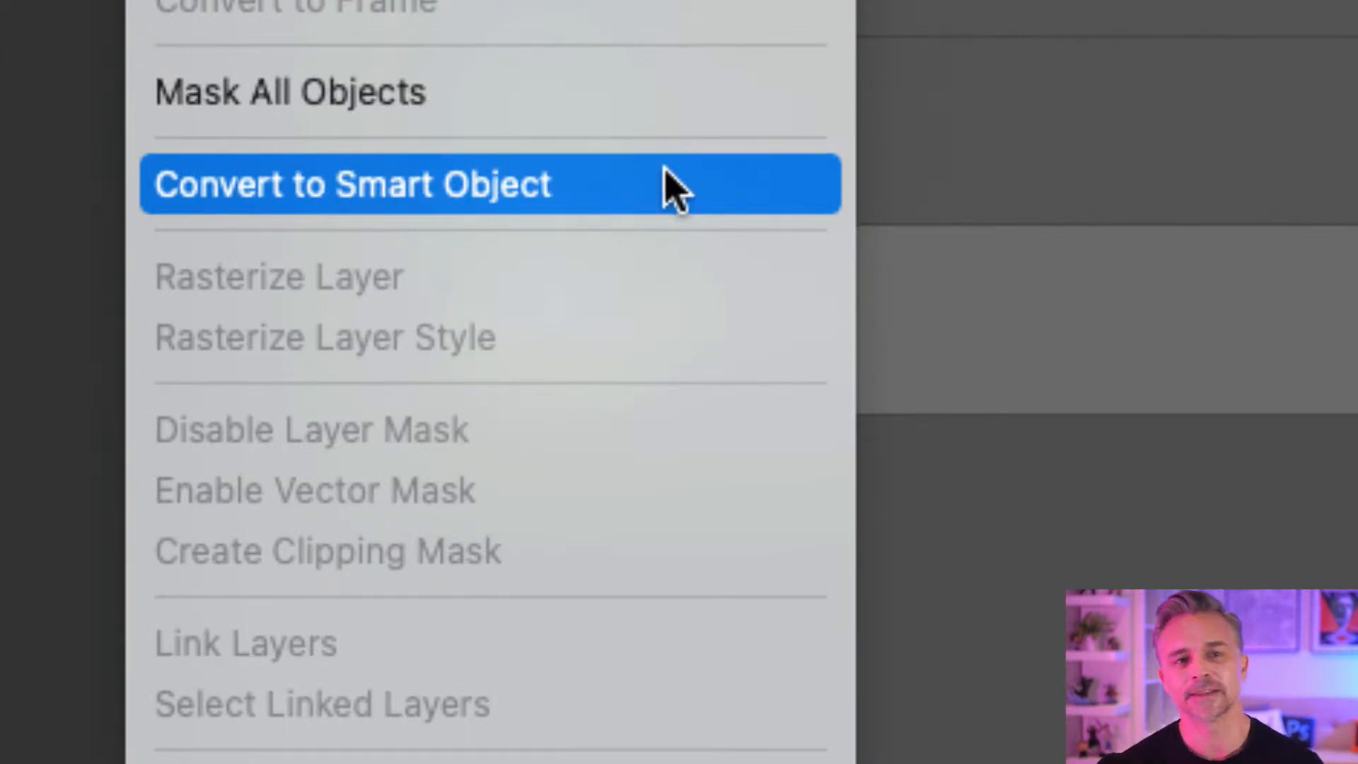
left_click(672, 188)
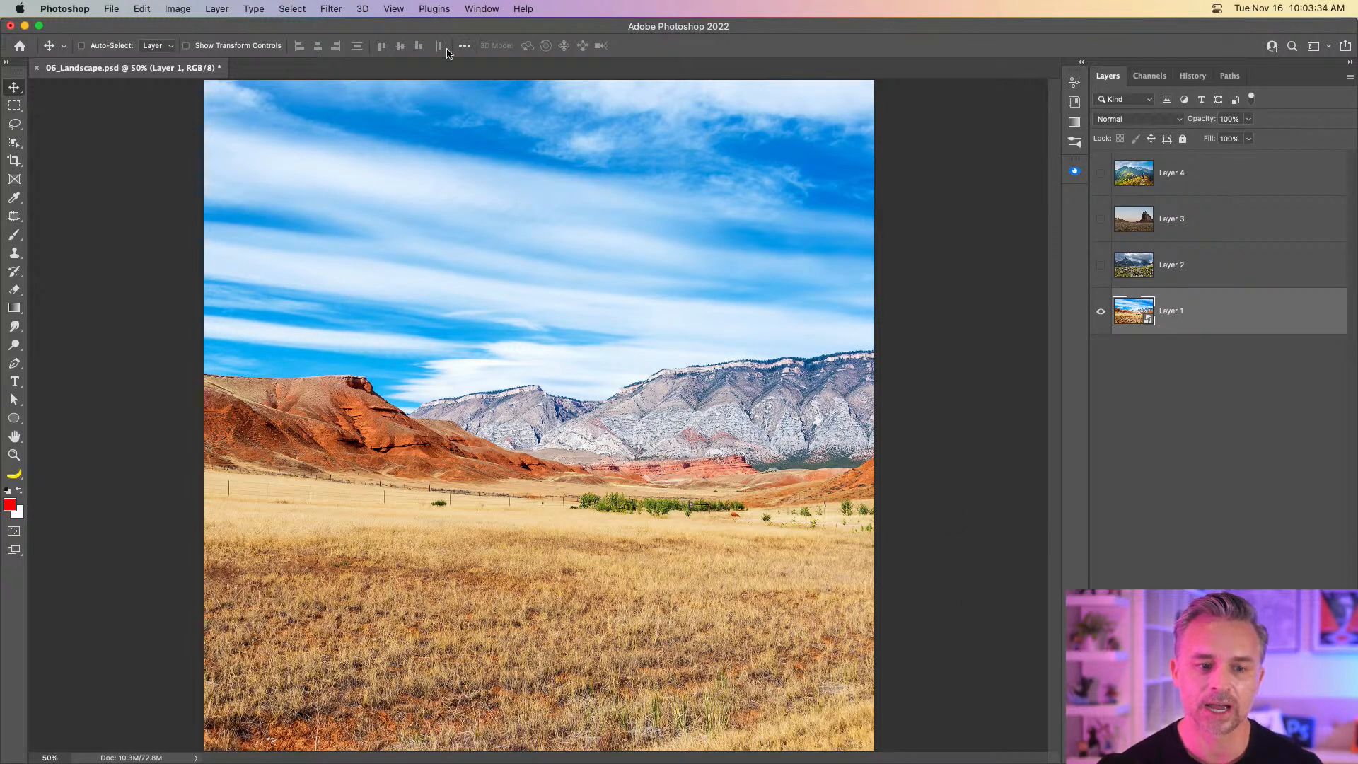
Enable the Landscape Mixer neural filter for Layer 1 with Smart filter as the output.
left_click(444, 8)
mouse_move(479, 5)
mouse_move(329, 8)
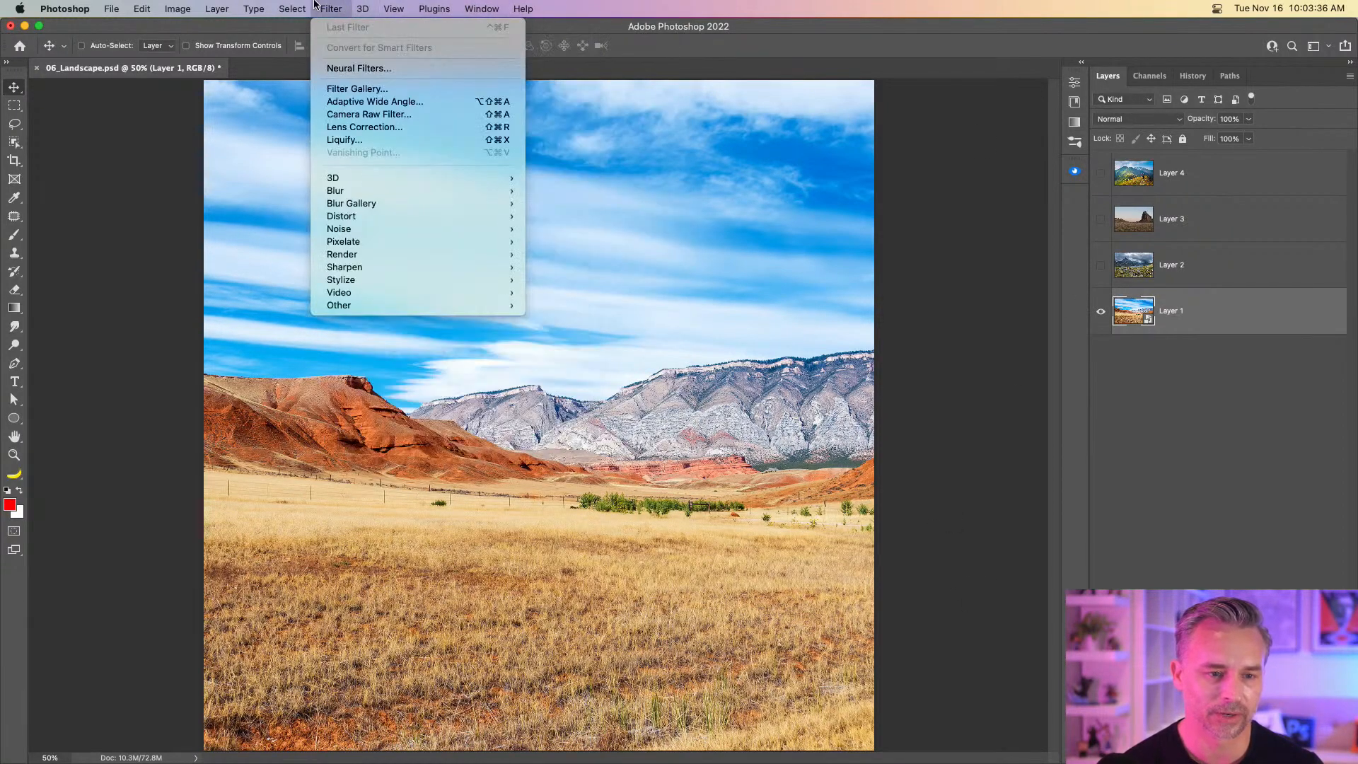
left_click(329, 72)
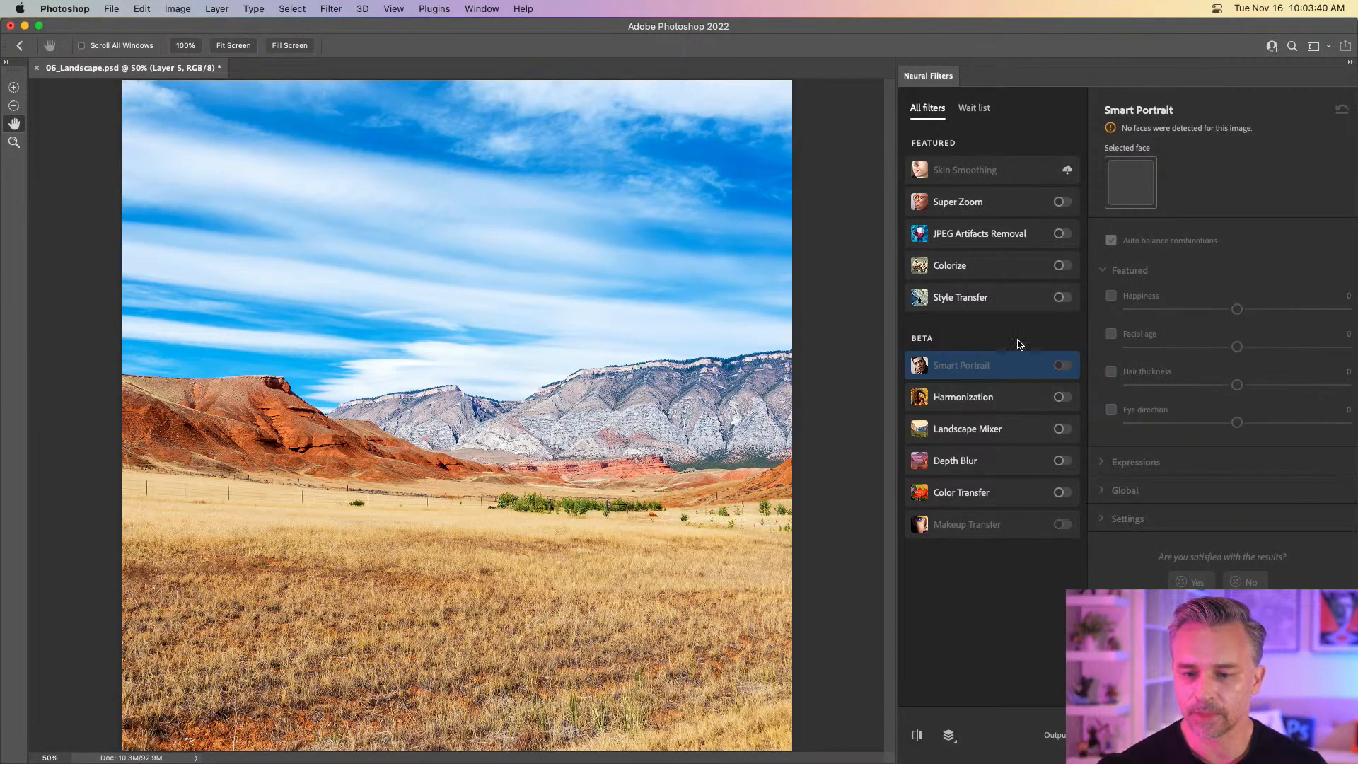
left_click(1060, 429)
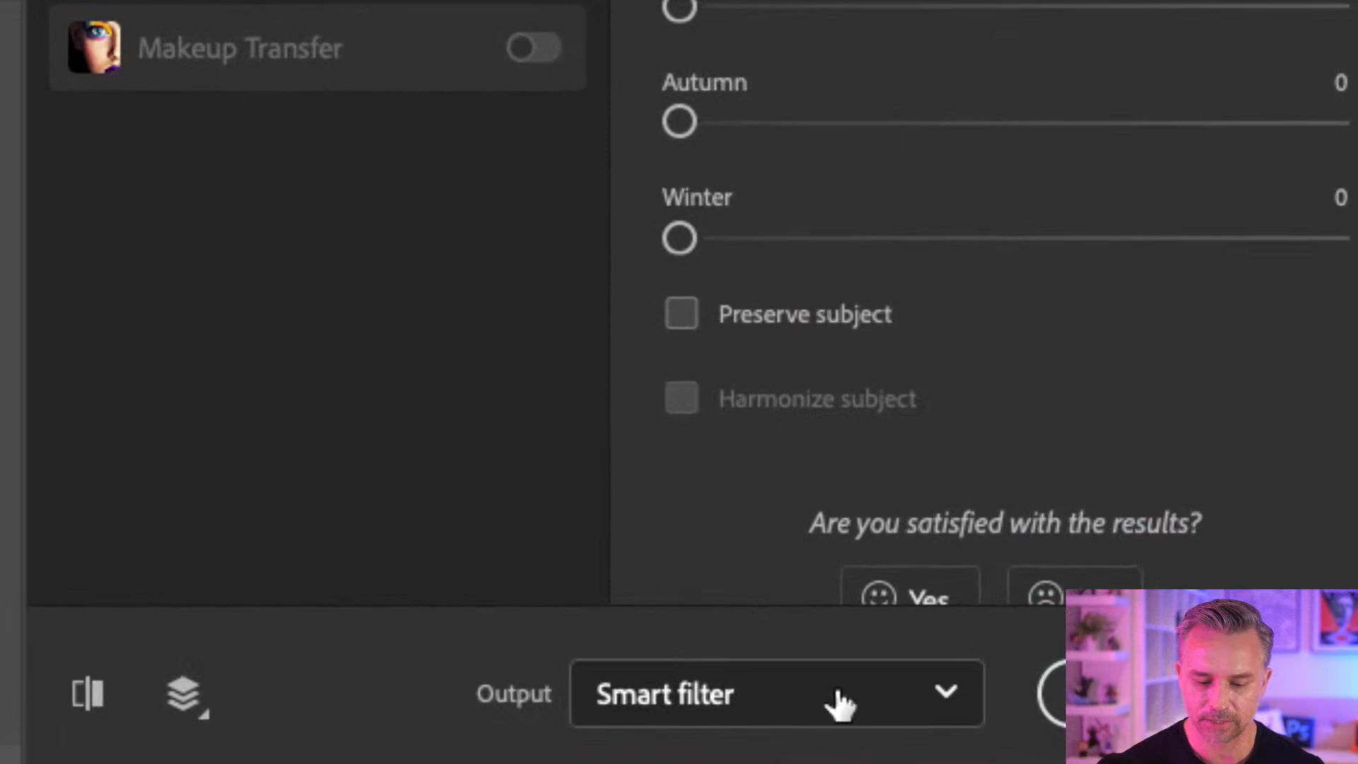
left_click(840, 704)
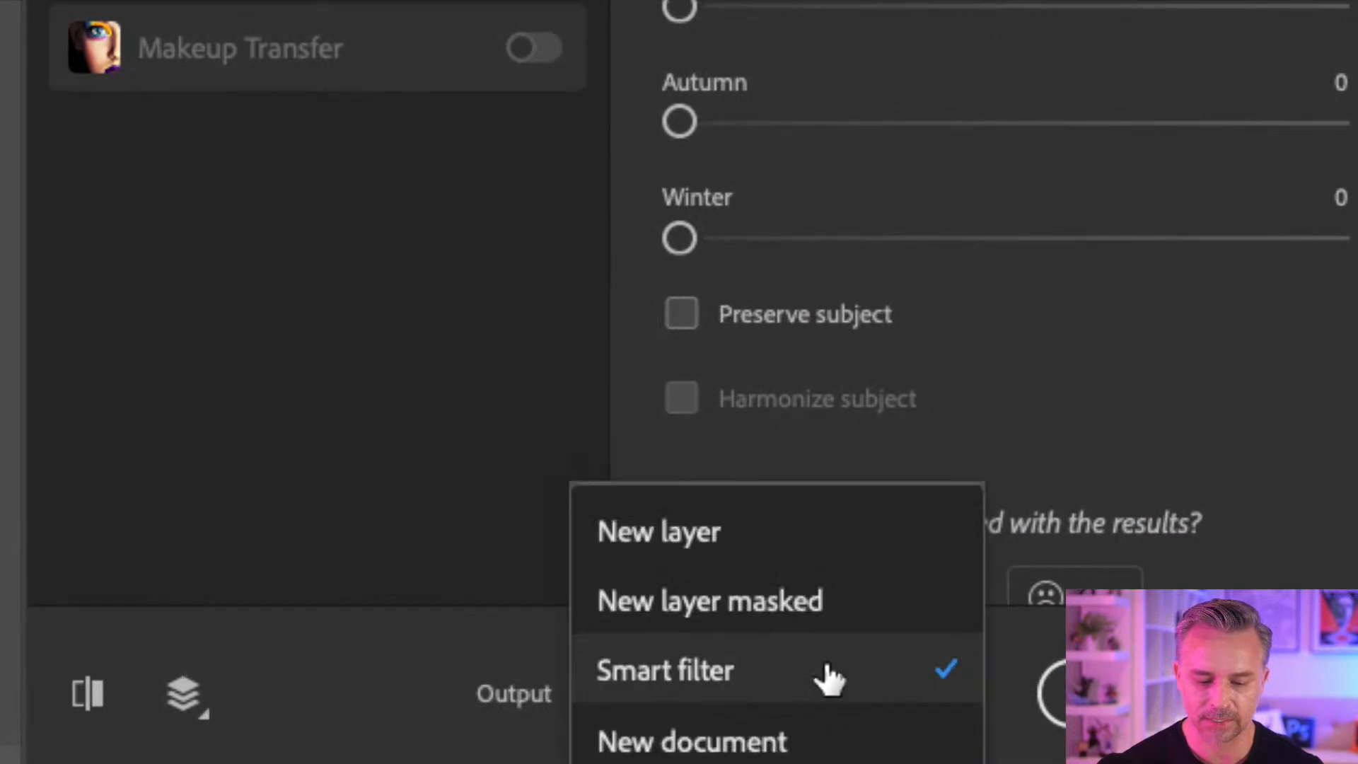
left_click(892, 663)
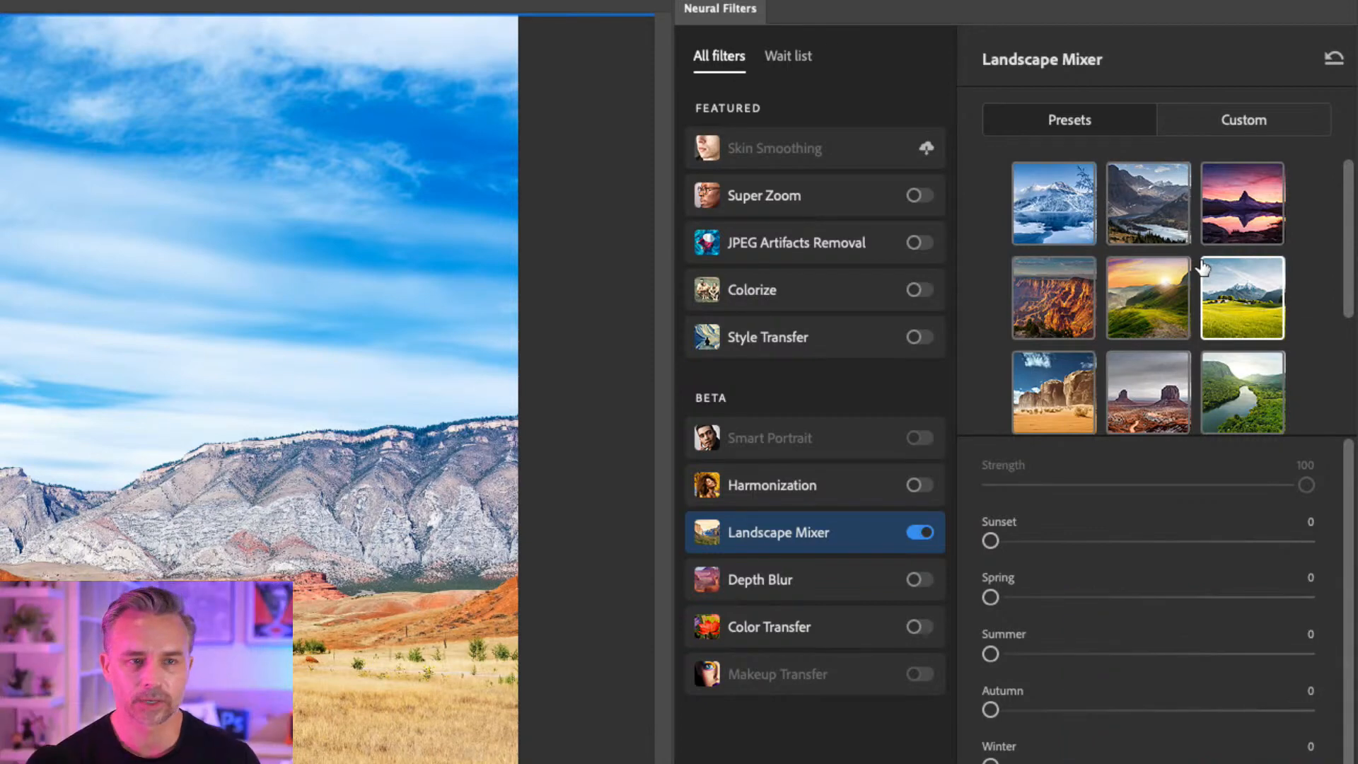
Try the snowy mountain preset at a strength of 52 and clear the preset.
left_click(1068, 206)
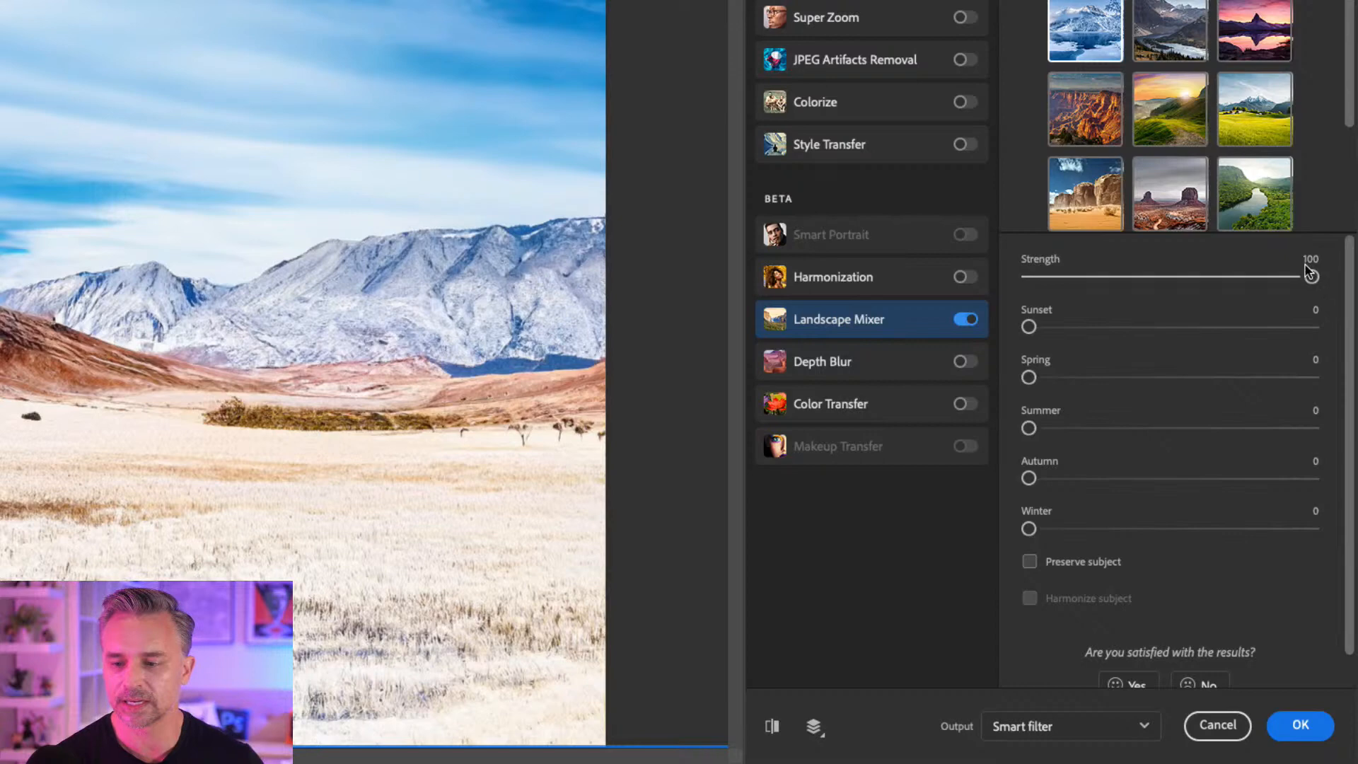
left_click_drag(1309, 276, 1176, 279)
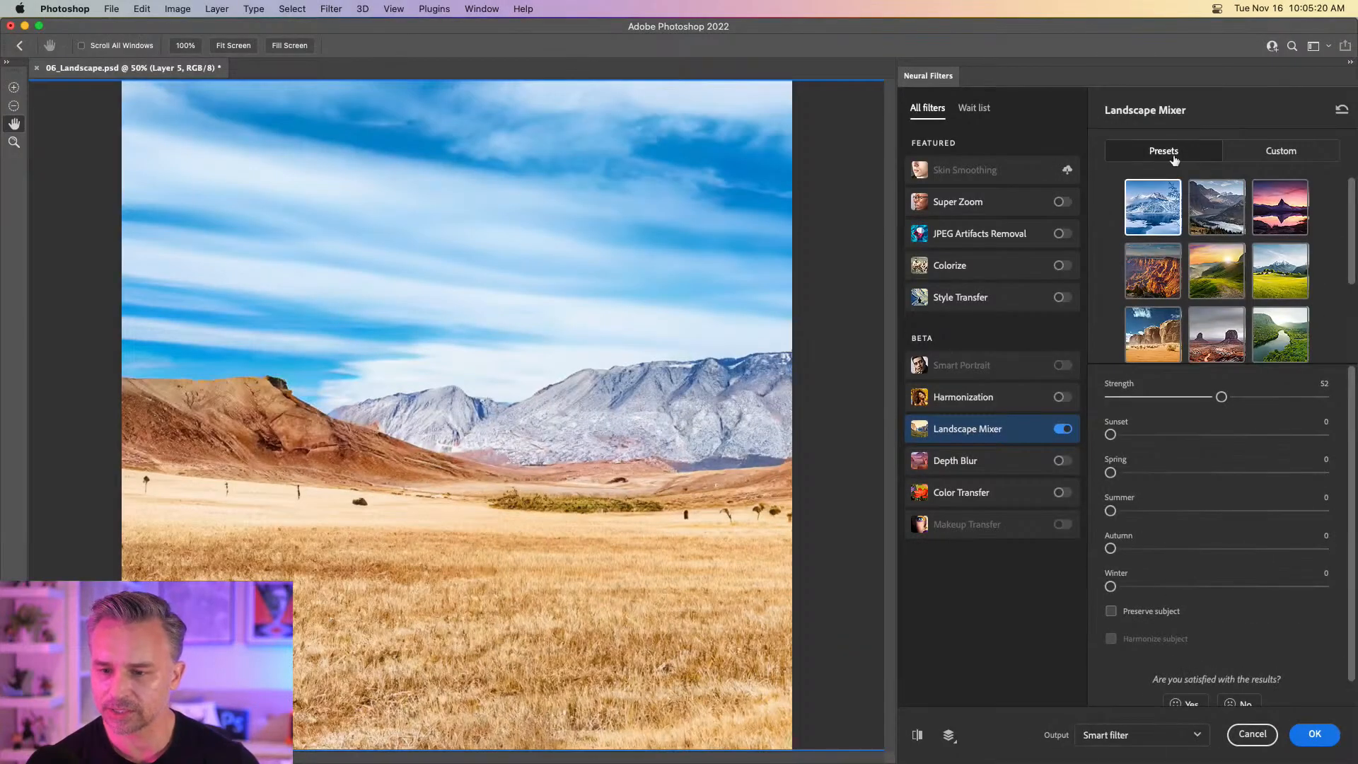
left_click(1217, 273)
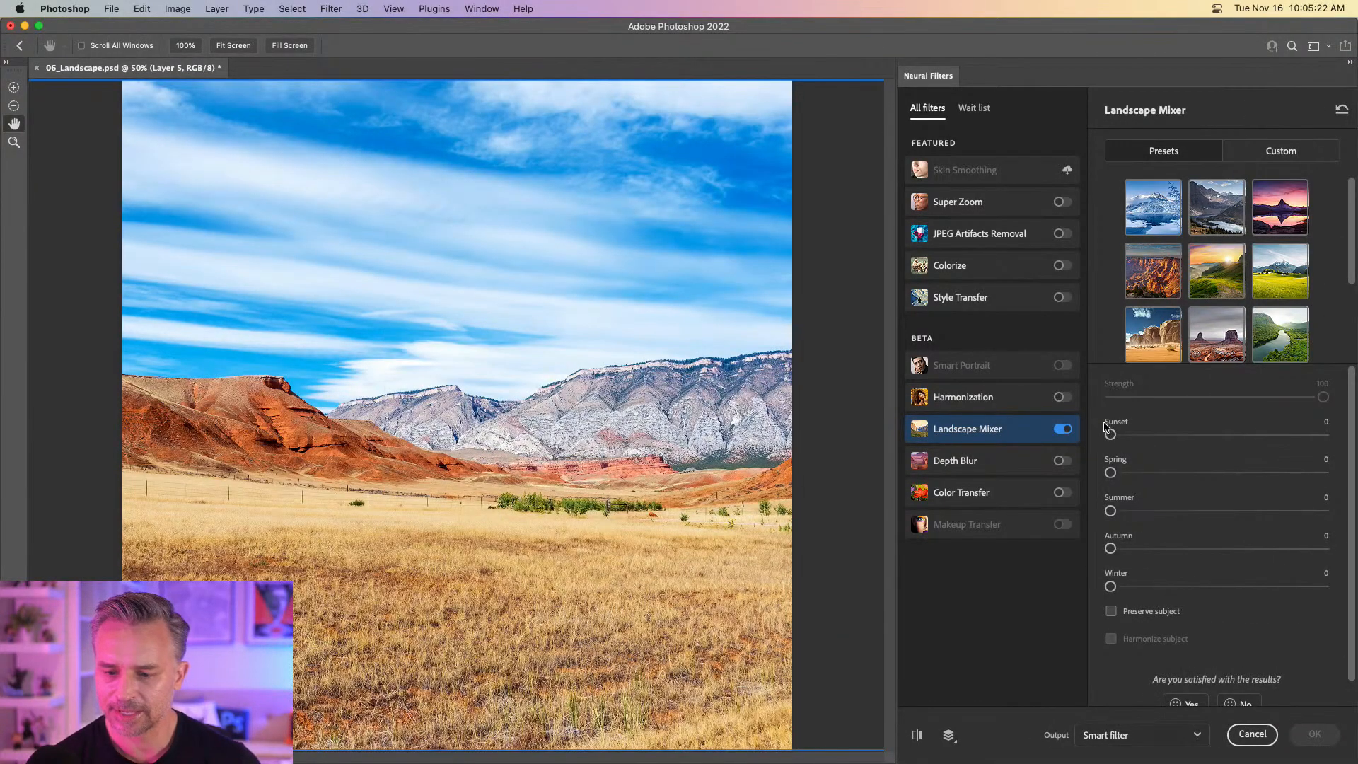
Set Sunset and Autumn to 100 in the Landscape Mixer and apply the filter to Layer 1.
left_click_drag(1109, 435, 1322, 436)
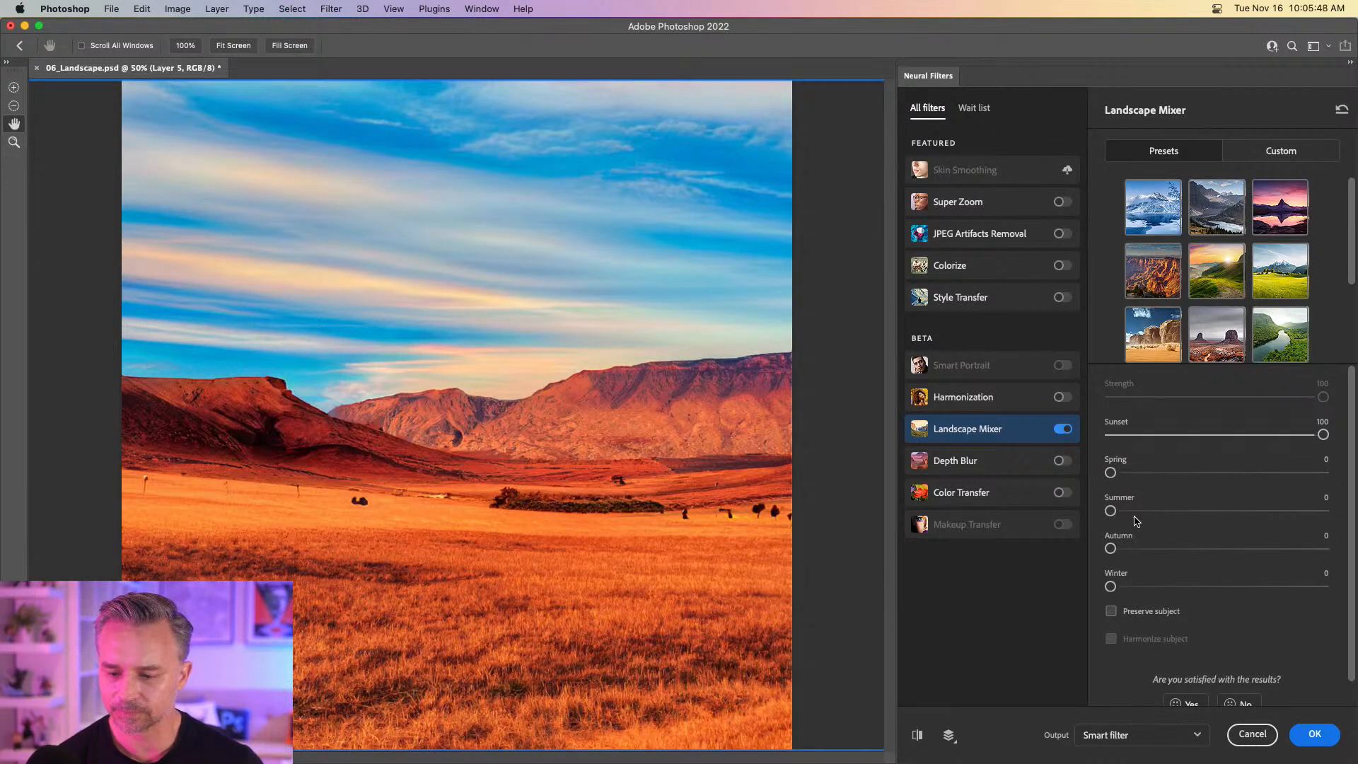
left_click_drag(1111, 548, 1355, 556)
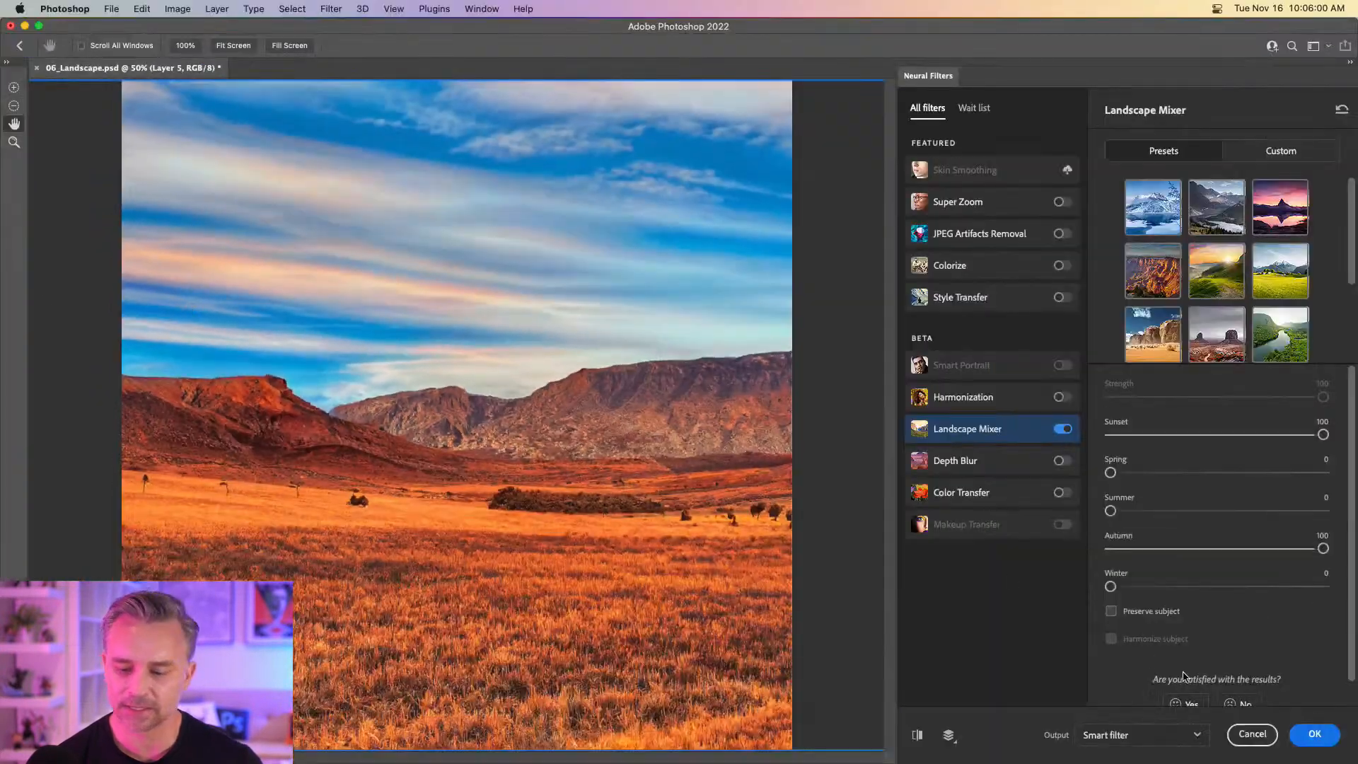
left_click(1308, 734)
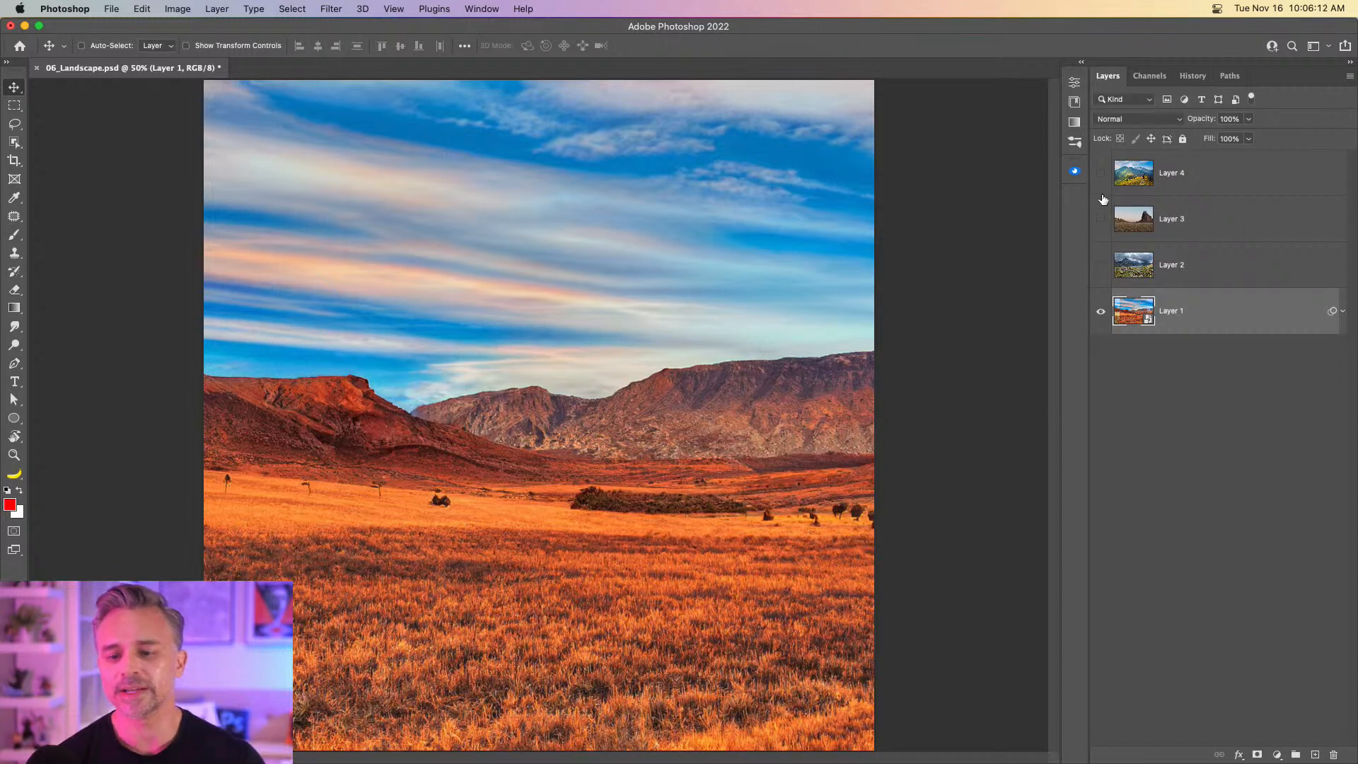
Show and select Layer 3 and shift its photo to the left so more of the rock formation is in frame.
left_click(1101, 220)
left_click(1184, 230)
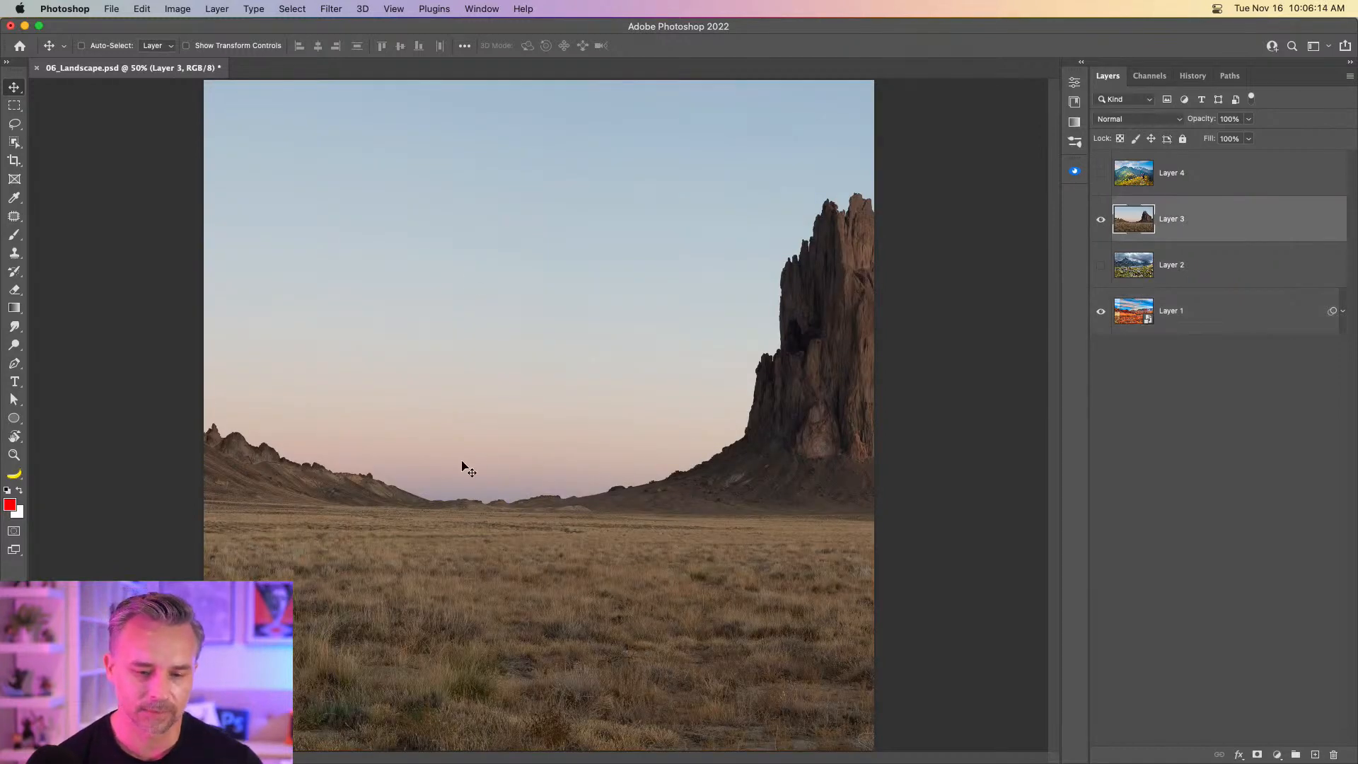
left_click_drag(684, 460, 582, 483)
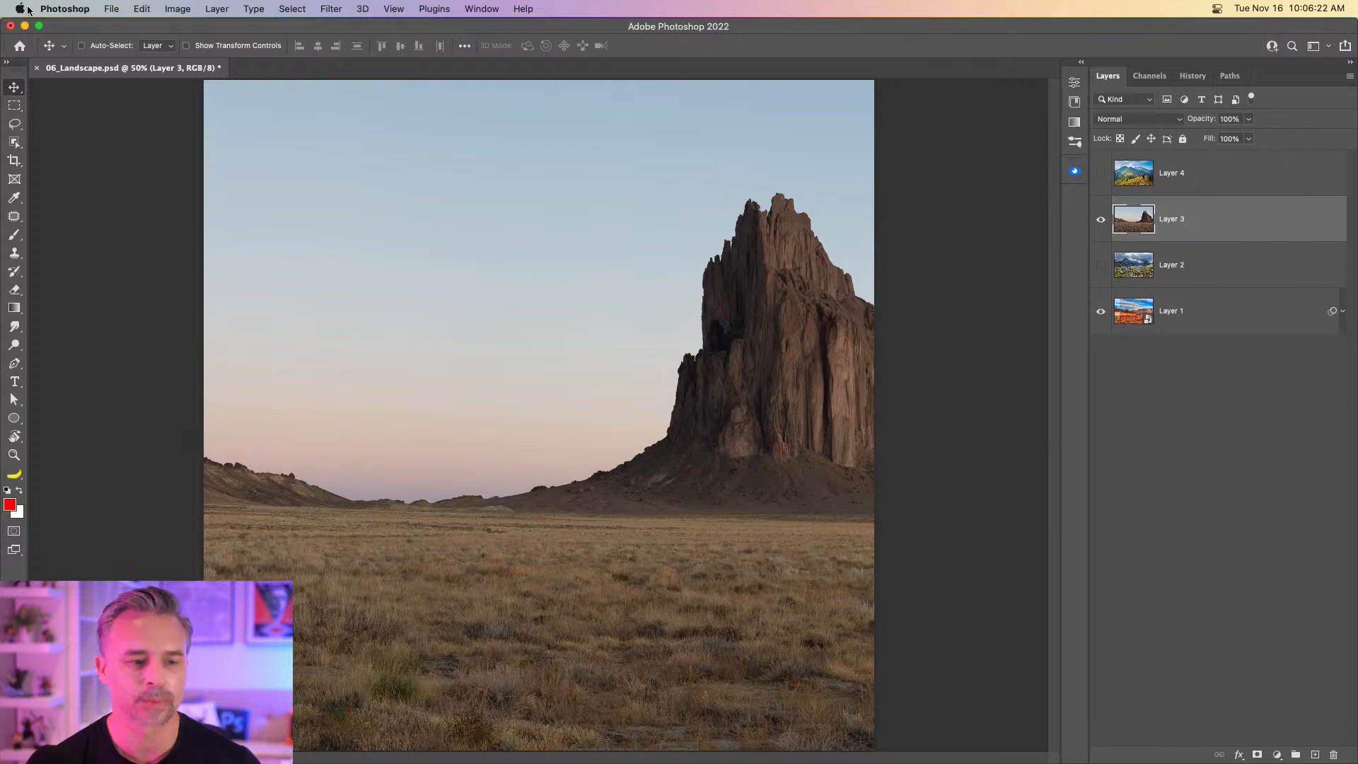
Replace Layer 3's sky with the third sky in the Spectacular group using Sky Replacement, output to New Layers.
left_click(140, 8)
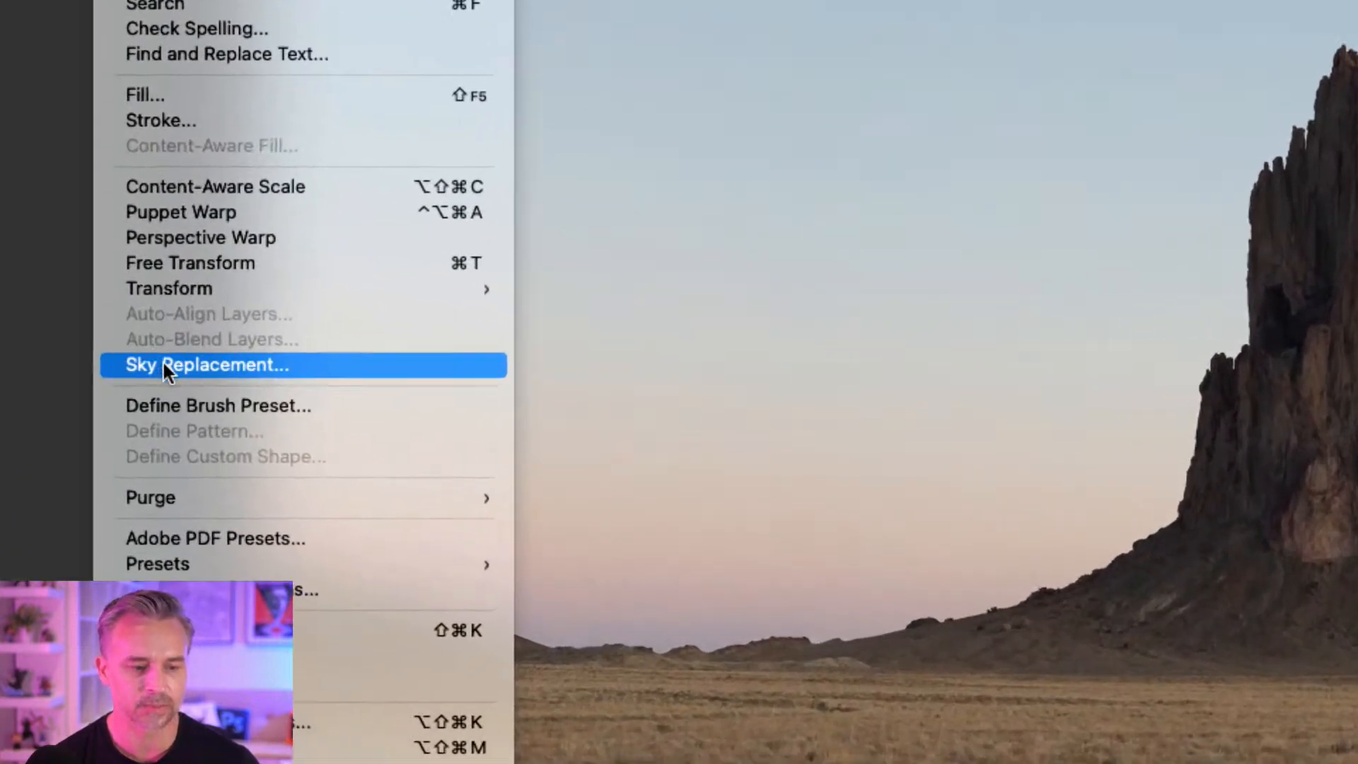
left_click(164, 365)
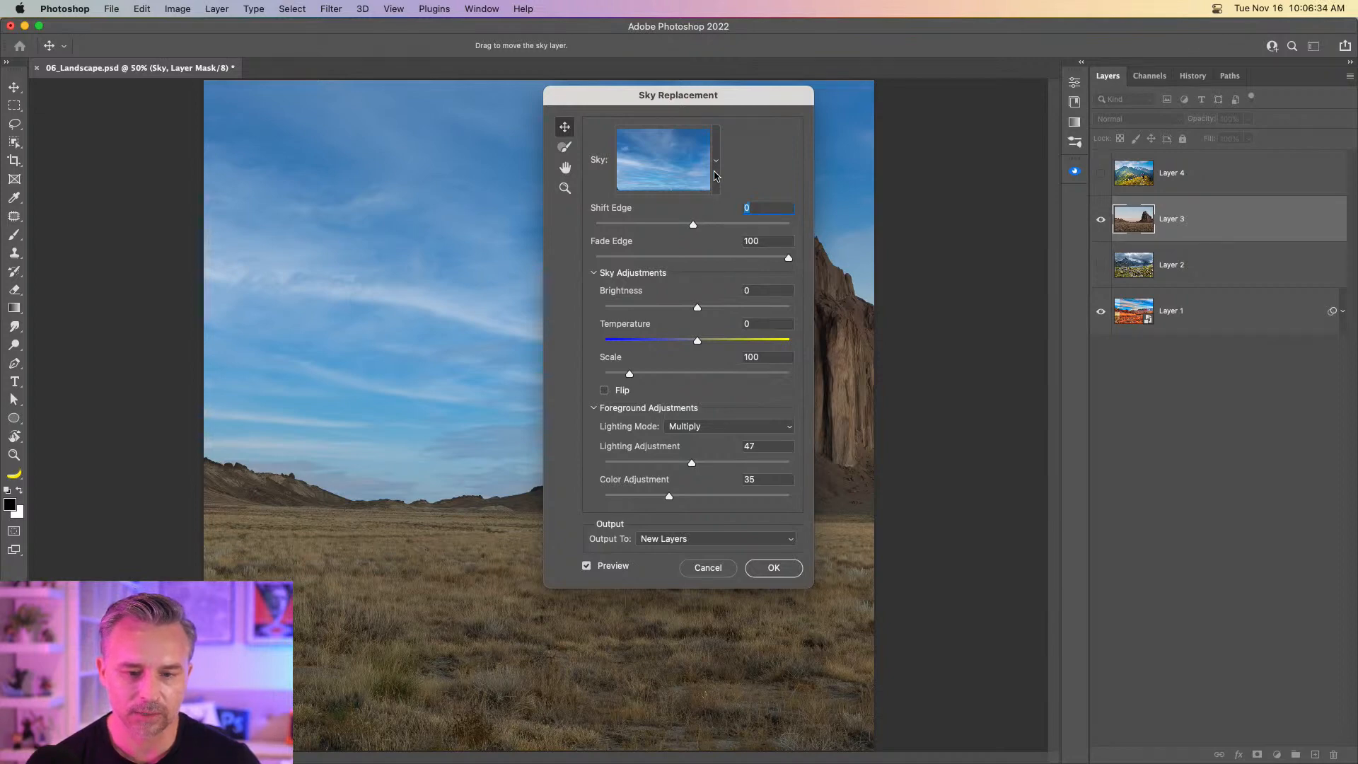
left_click(716, 163)
left_click(716, 163)
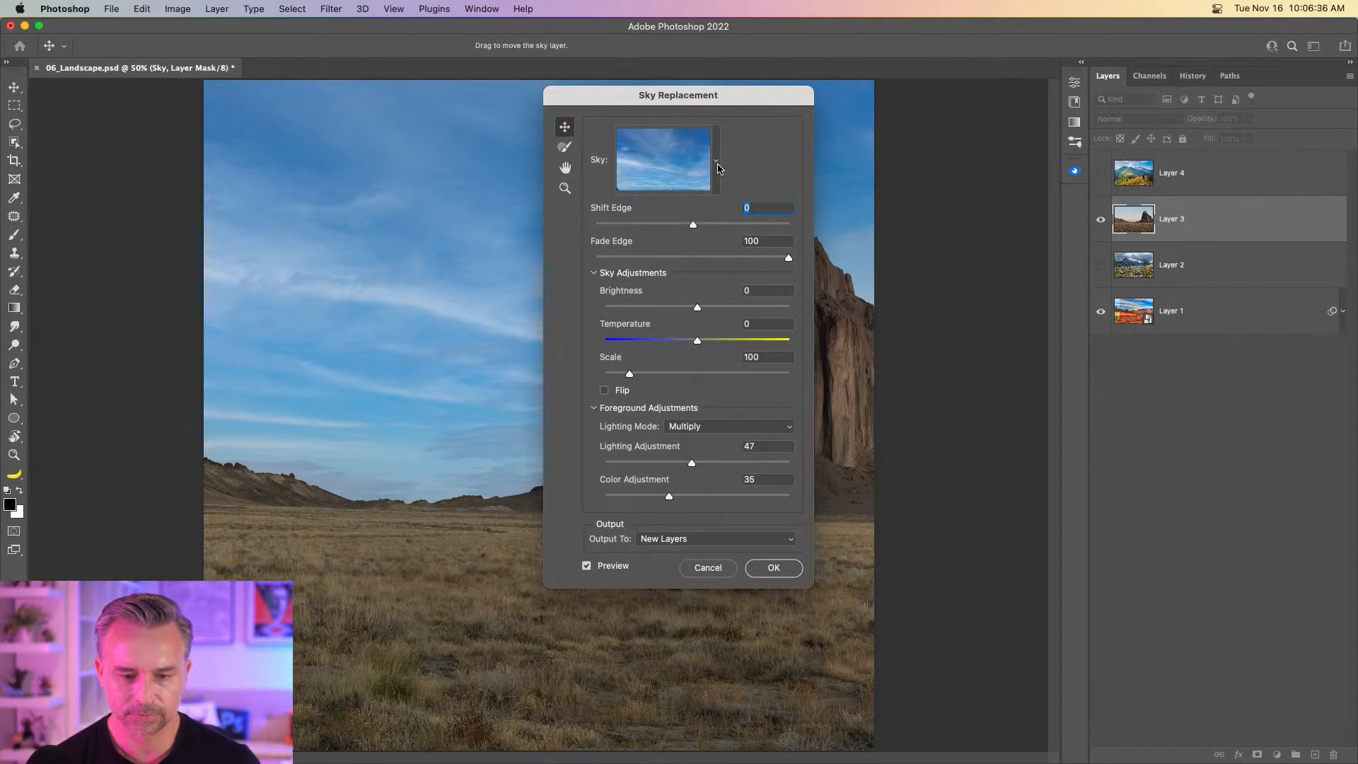
left_click(716, 163)
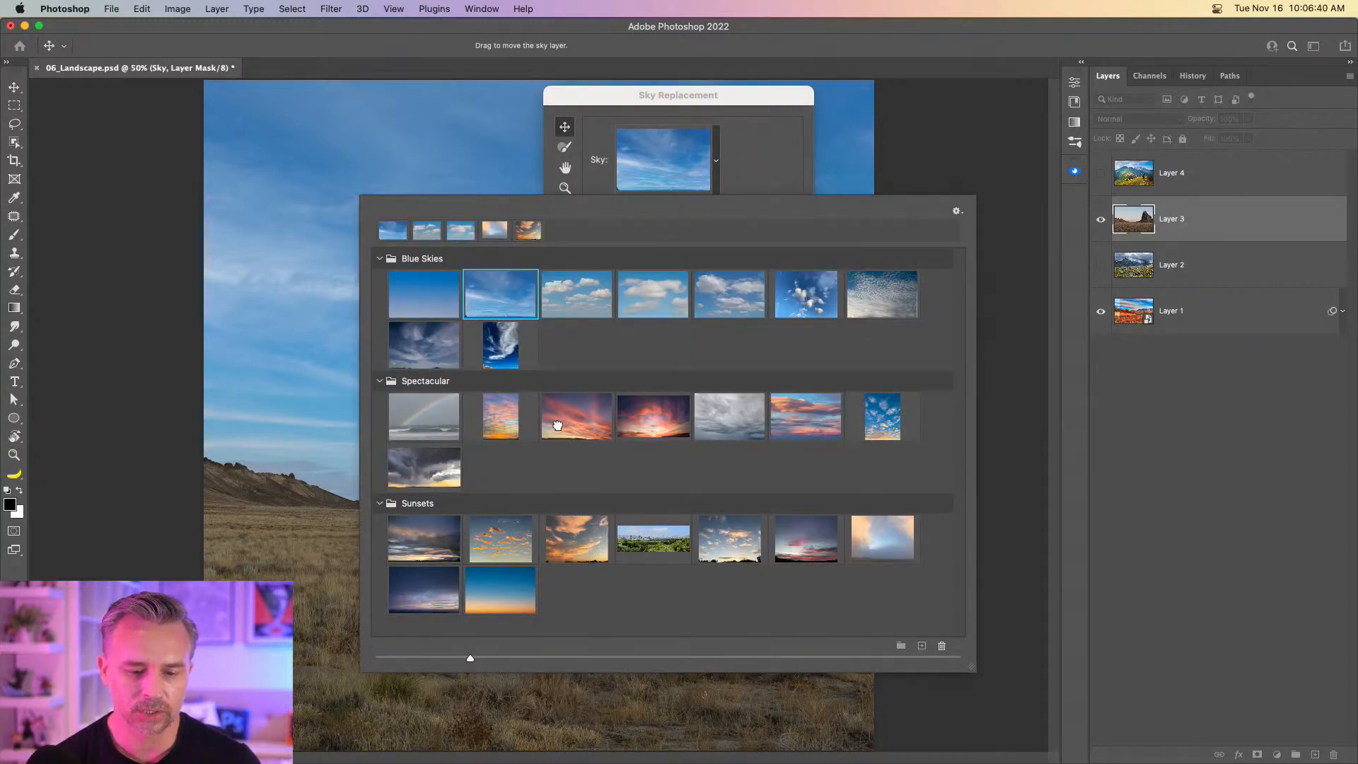
left_click(566, 433)
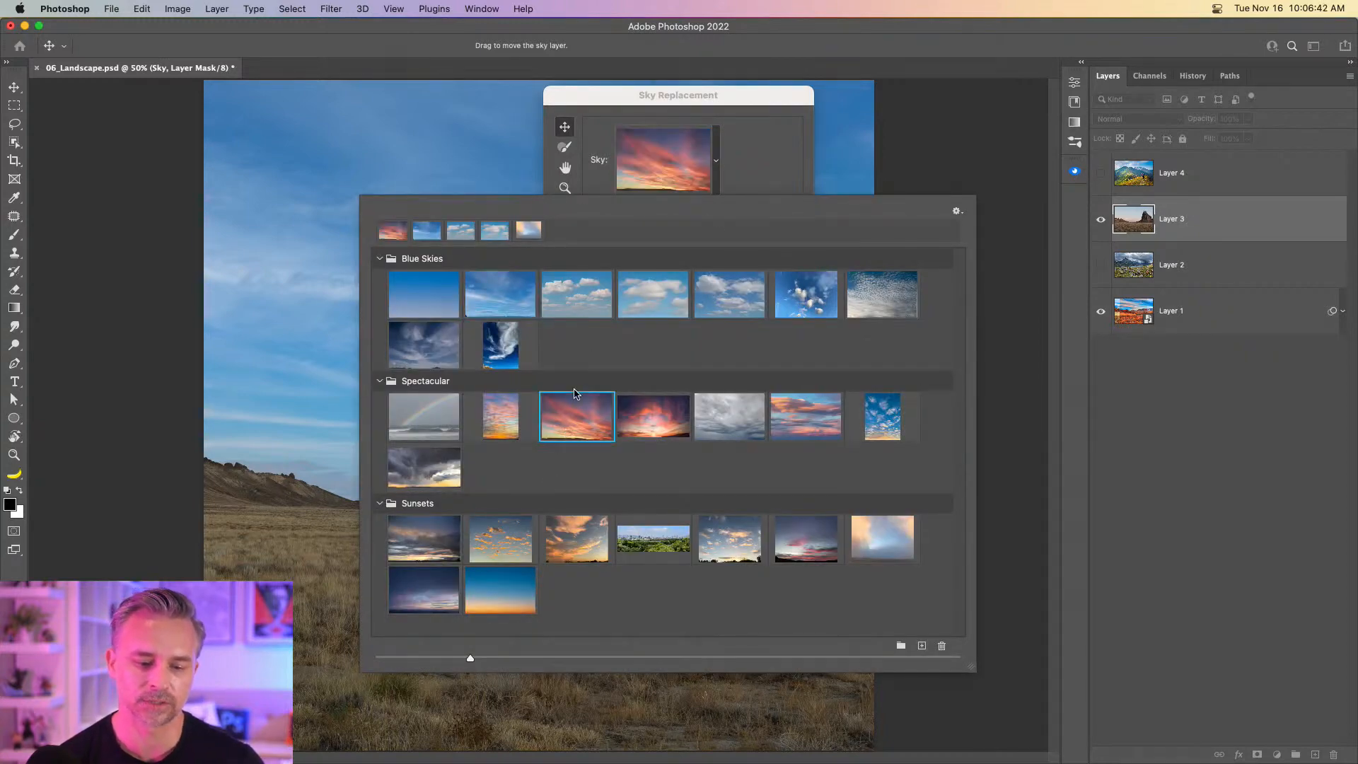
left_click(635, 95)
left_click_drag(634, 96, 865, 100)
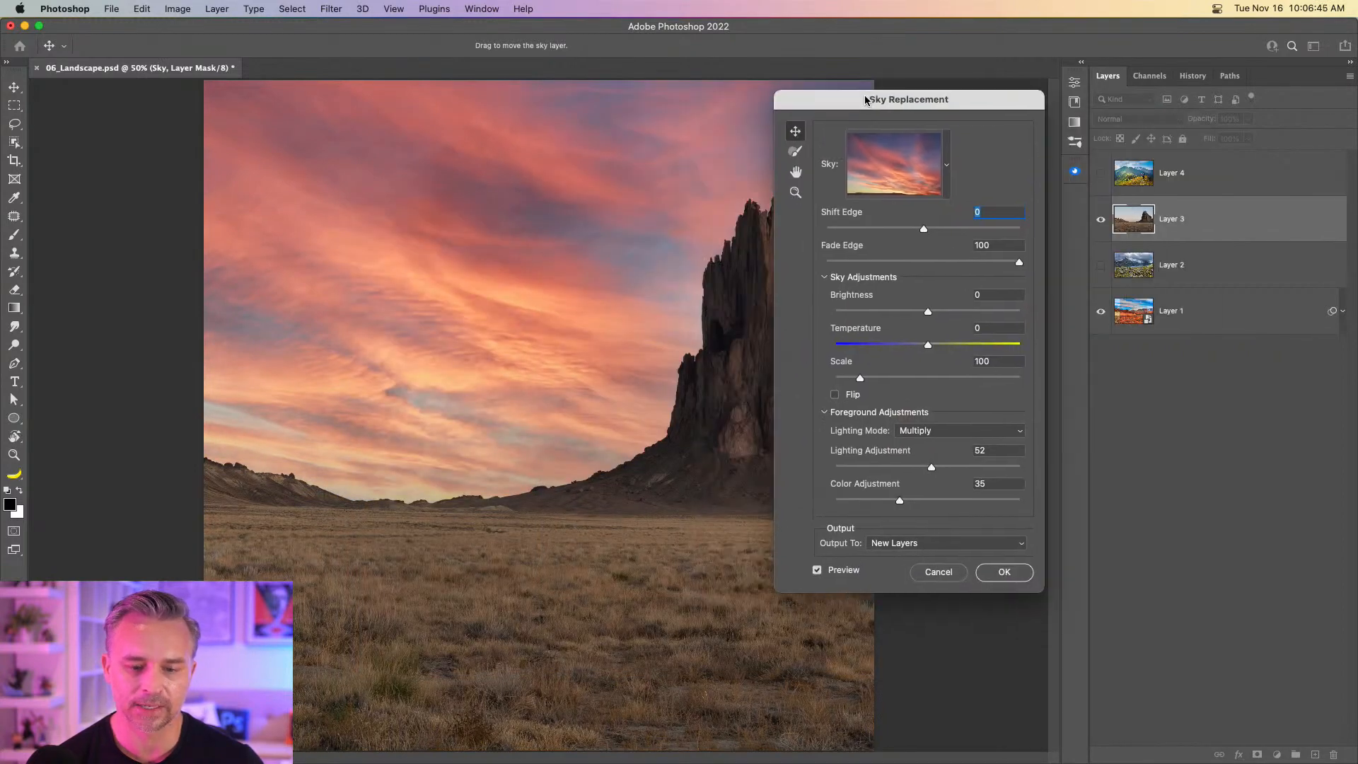
left_click(1004, 573)
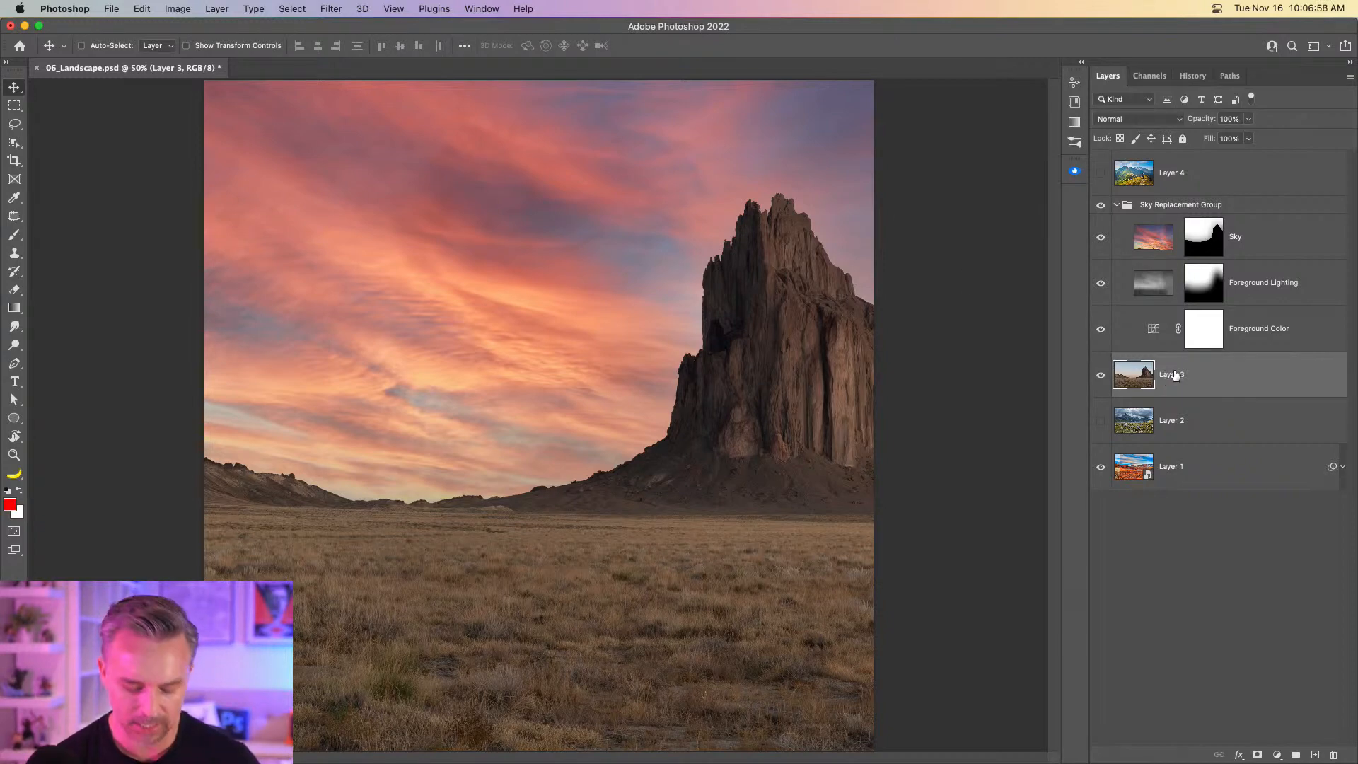
Enable the Landscape Mixer neural filter for the Layer 3 Smart Object with Smart filter as the output.
left_click(331, 9)
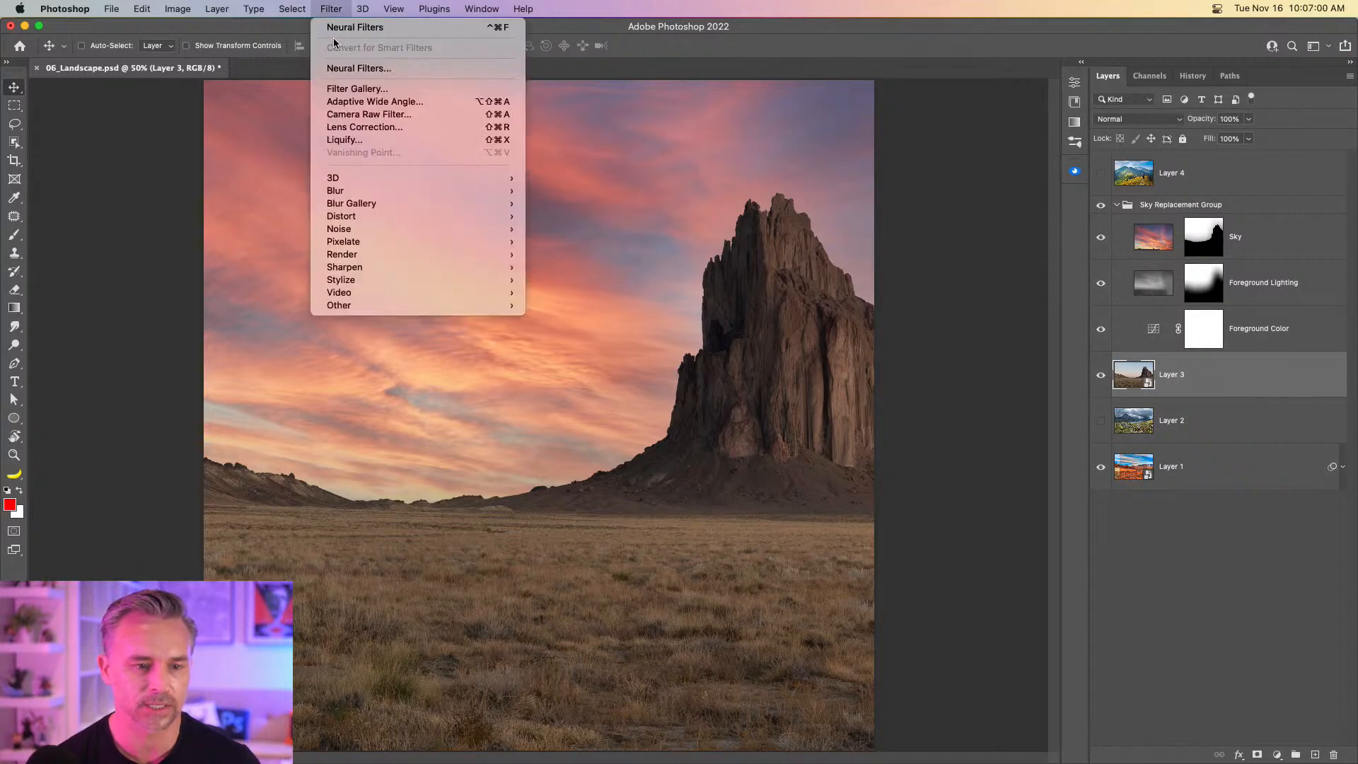
left_click(329, 69)
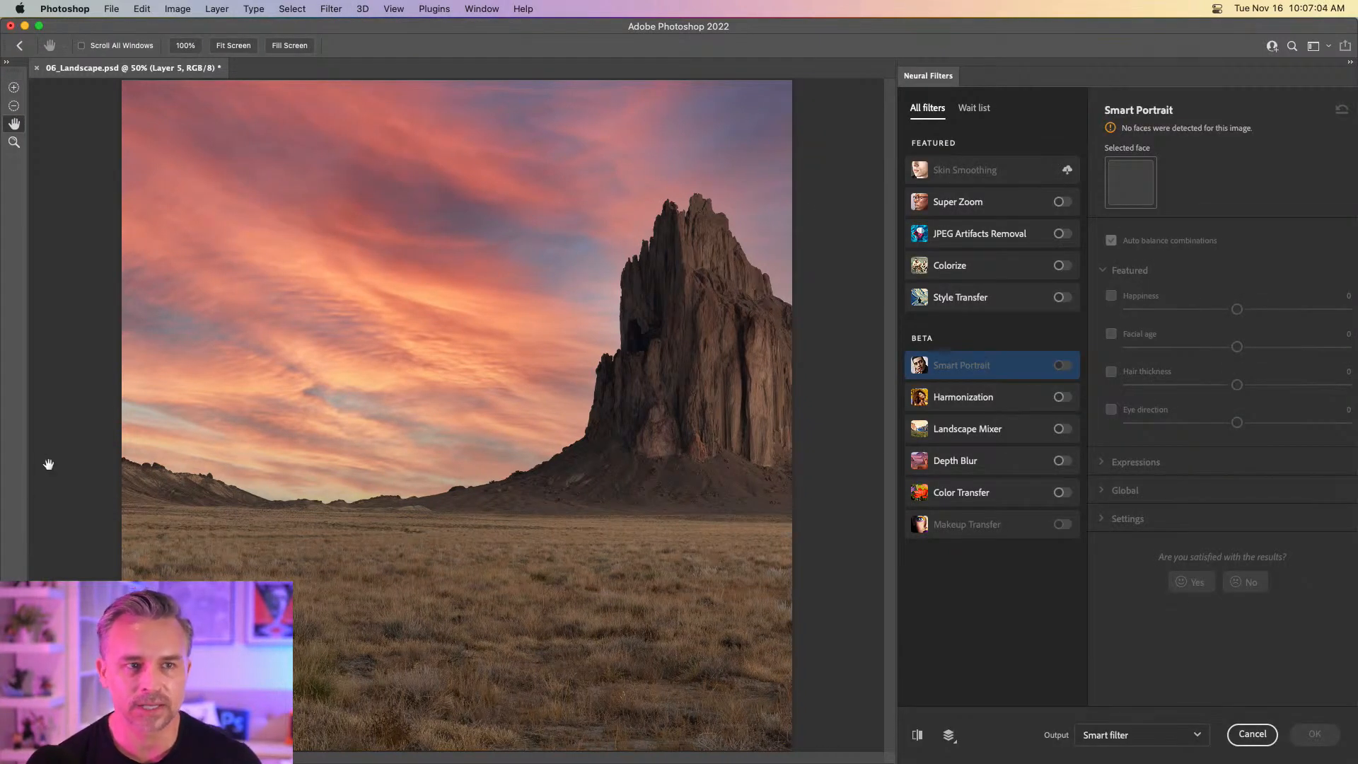
left_click(989, 428)
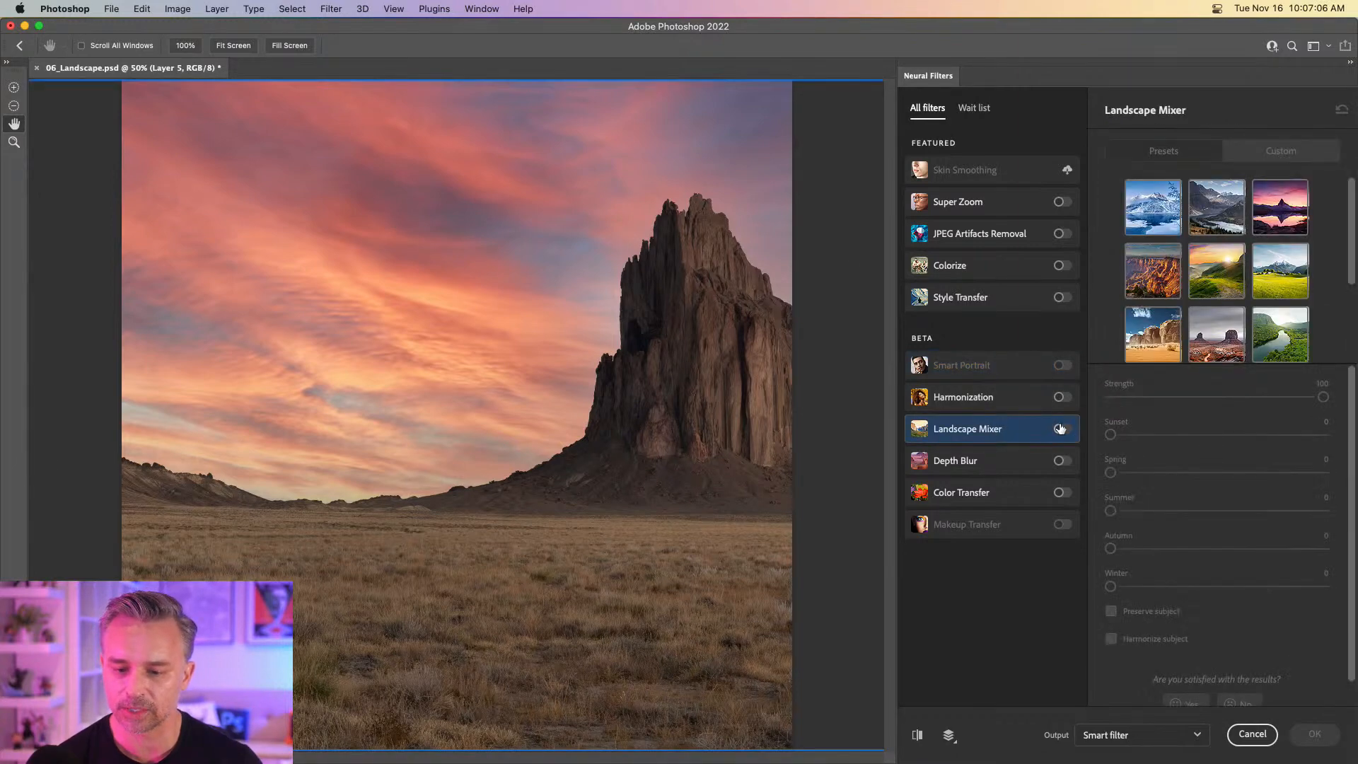
Set Sunset to 76 and Autumn to 86 in the Landscape Mixer and apply the filter to Layer 3.
left_click(1247, 435)
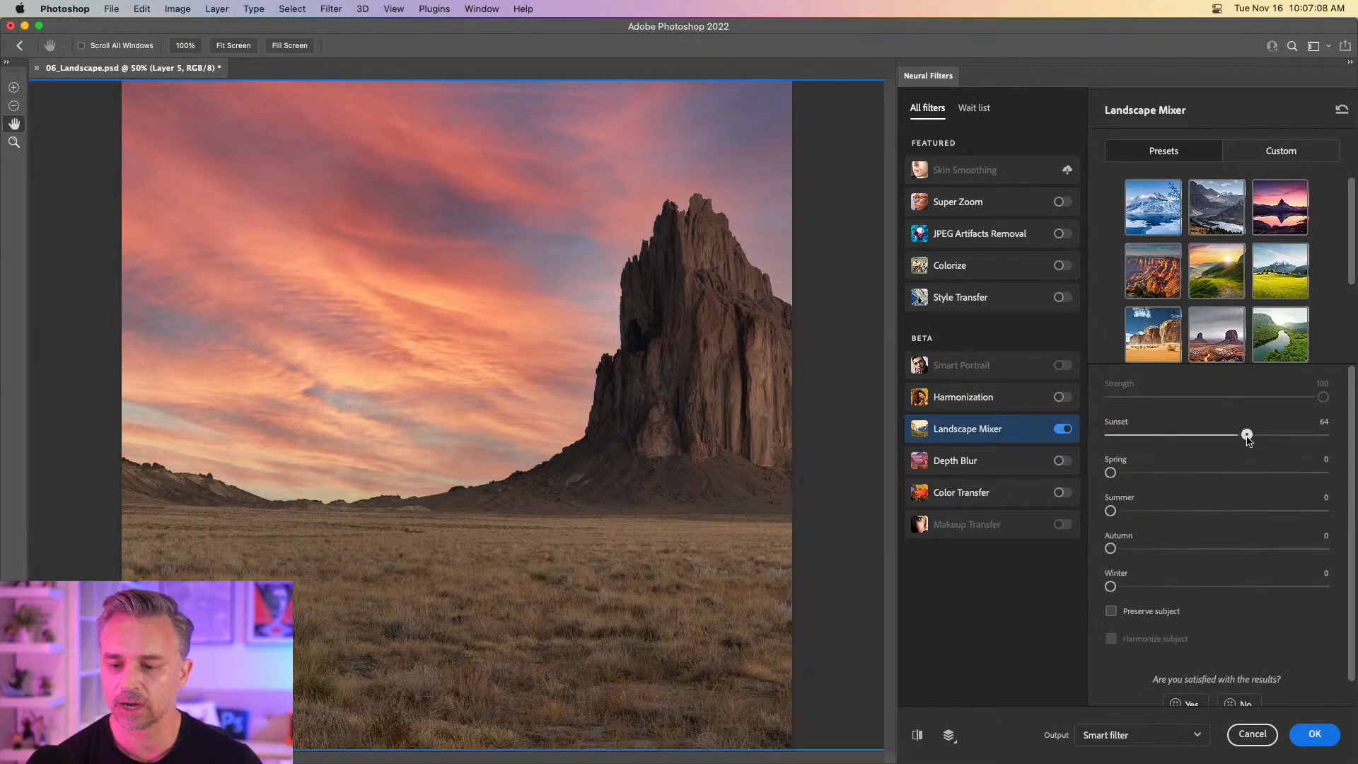
left_click(1273, 434)
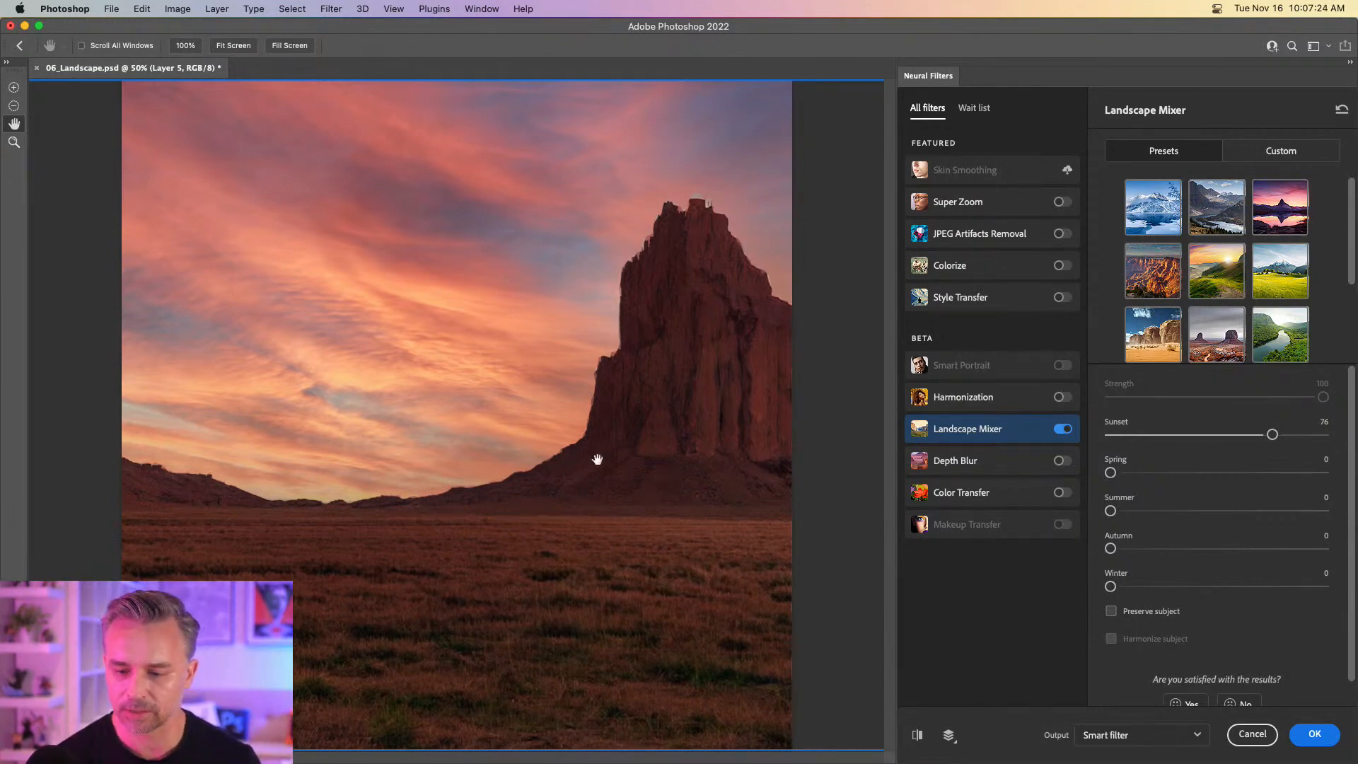
left_click(1297, 550)
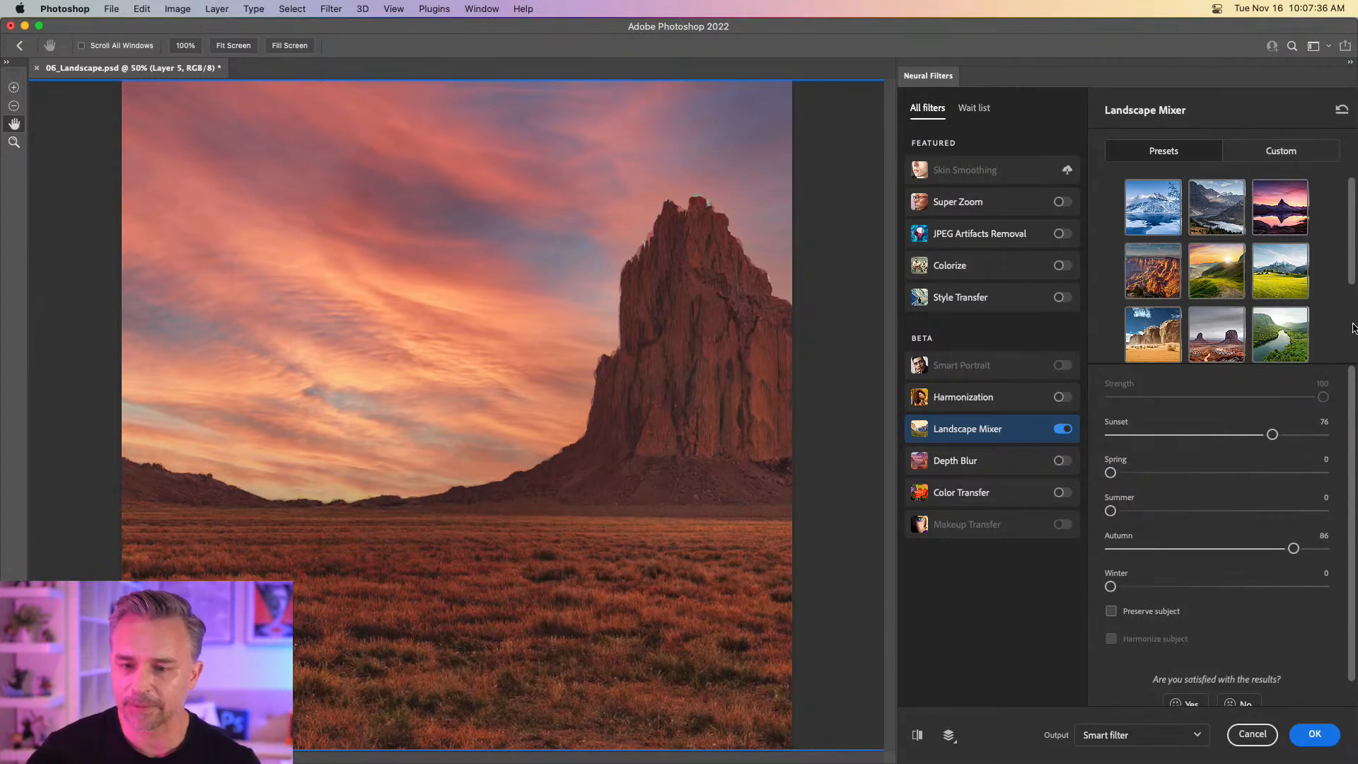
left_click(1065, 172)
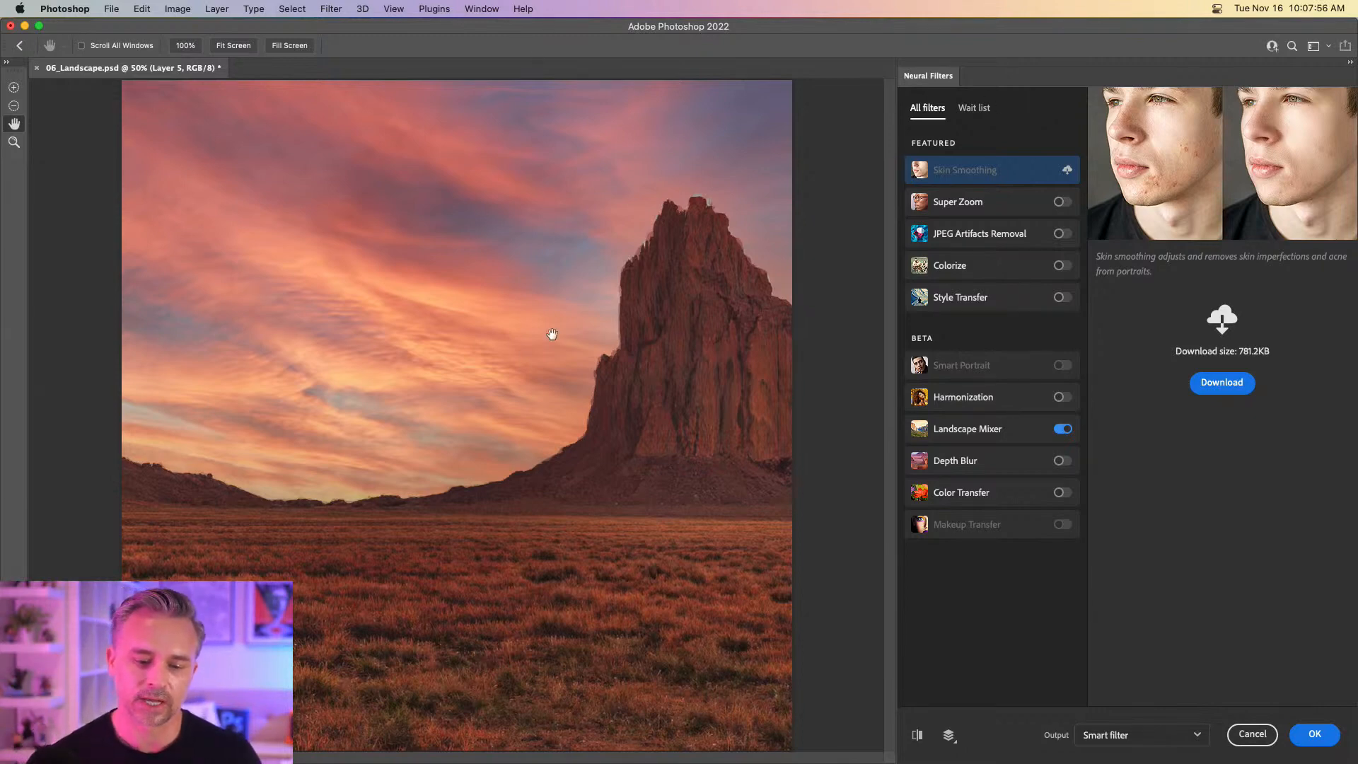
left_click(967, 430)
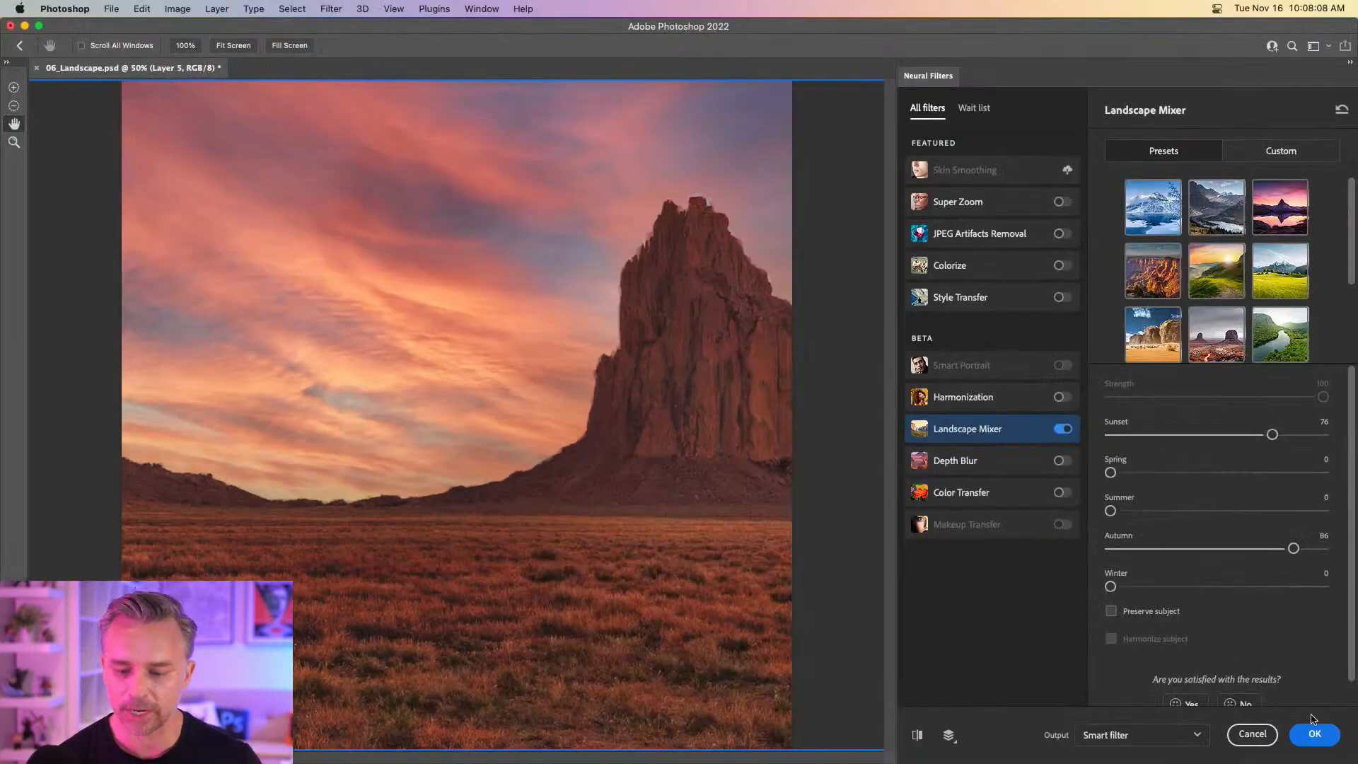
left_click(1317, 735)
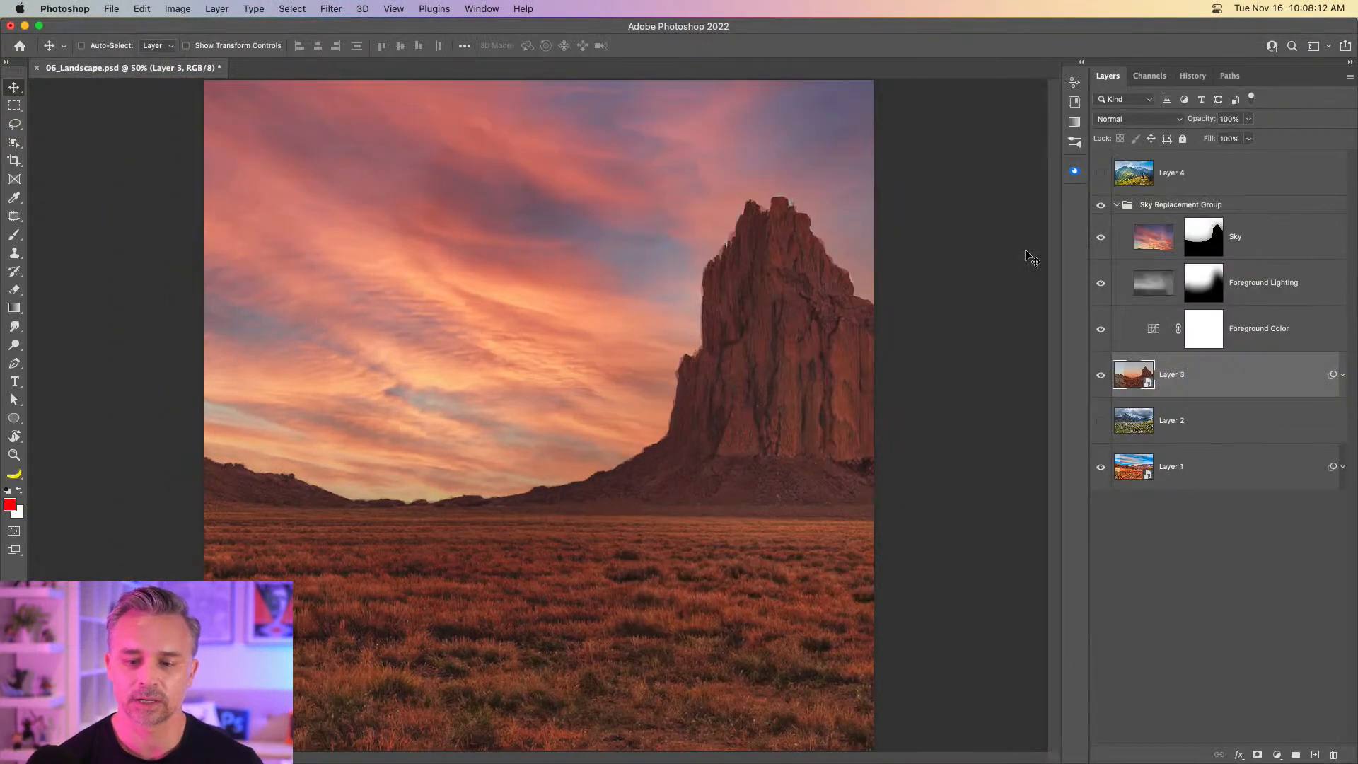
Expand Layer 3's smart filters and toggle Neural Filters off and on to compare the landscape before and after.
left_click(1342, 376)
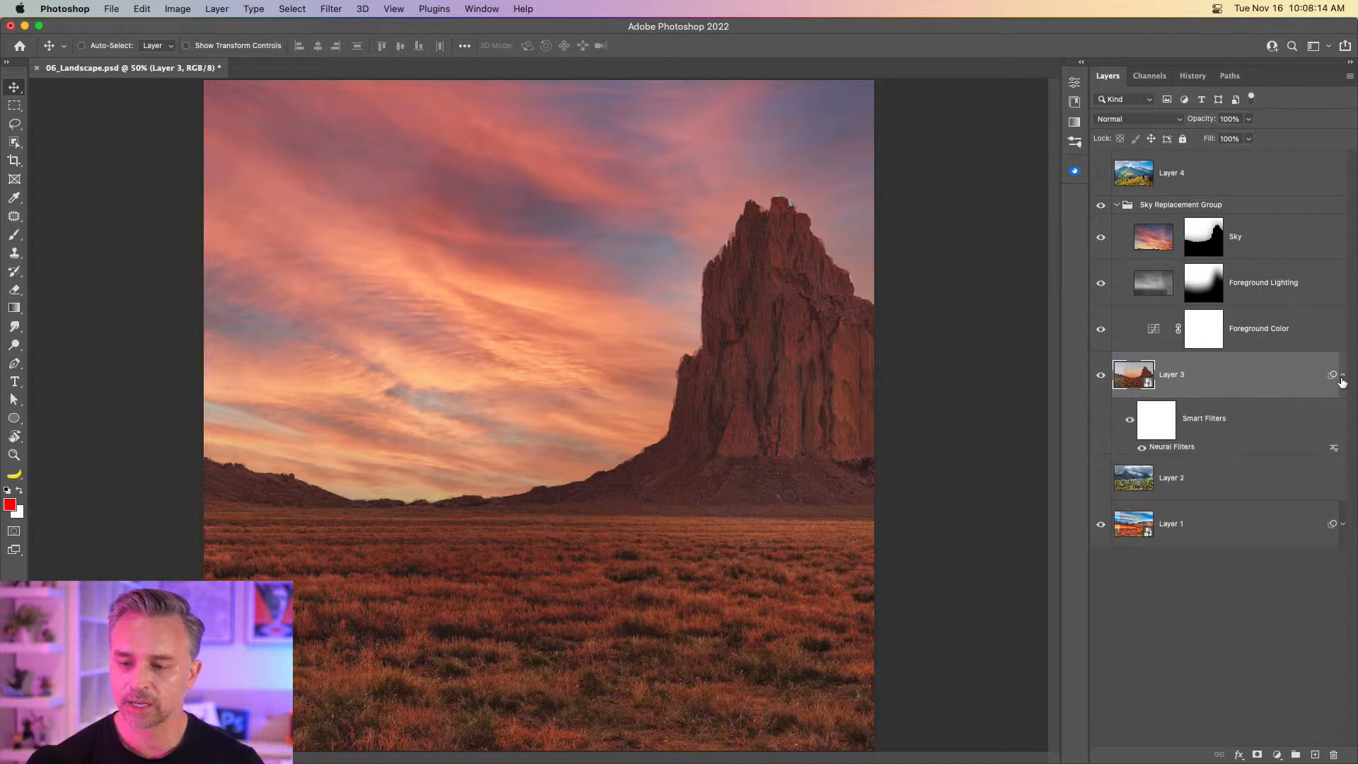
left_click(1141, 450)
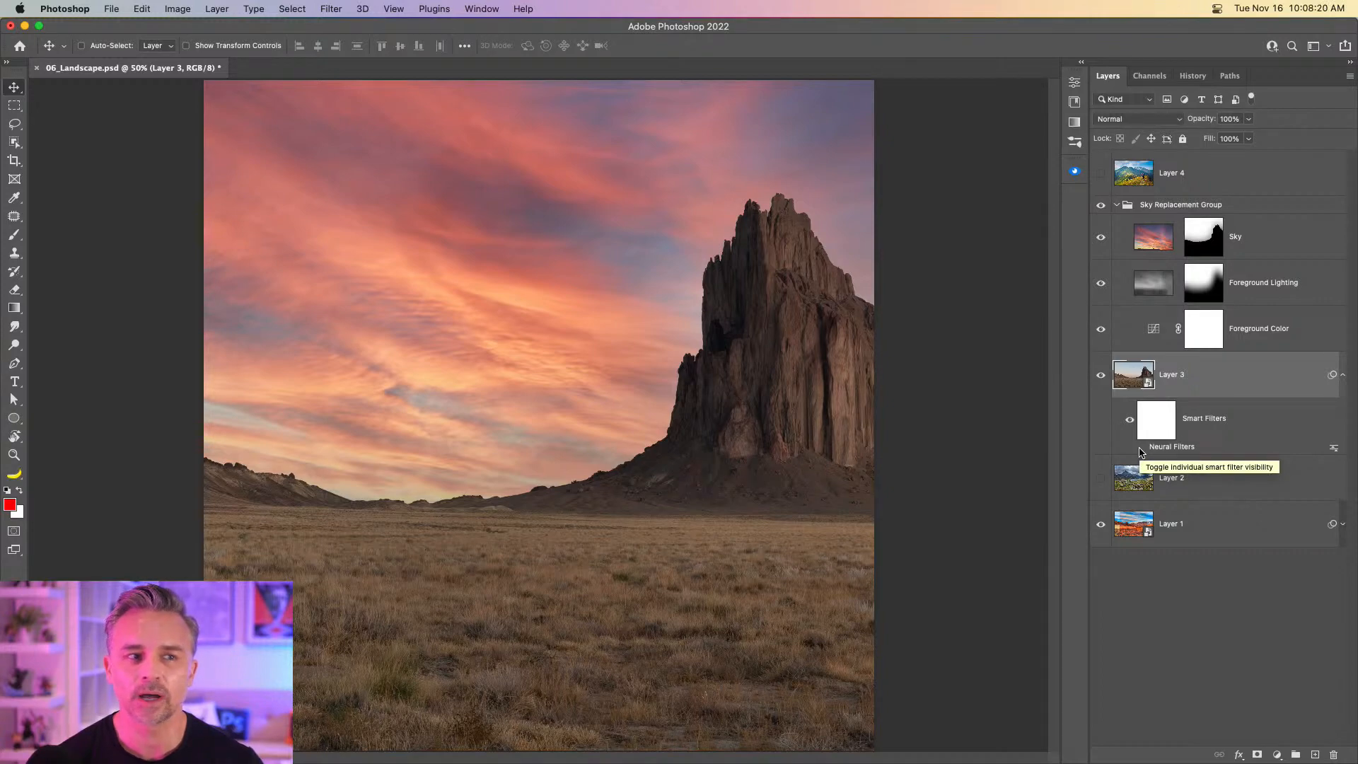
left_click(1140, 449)
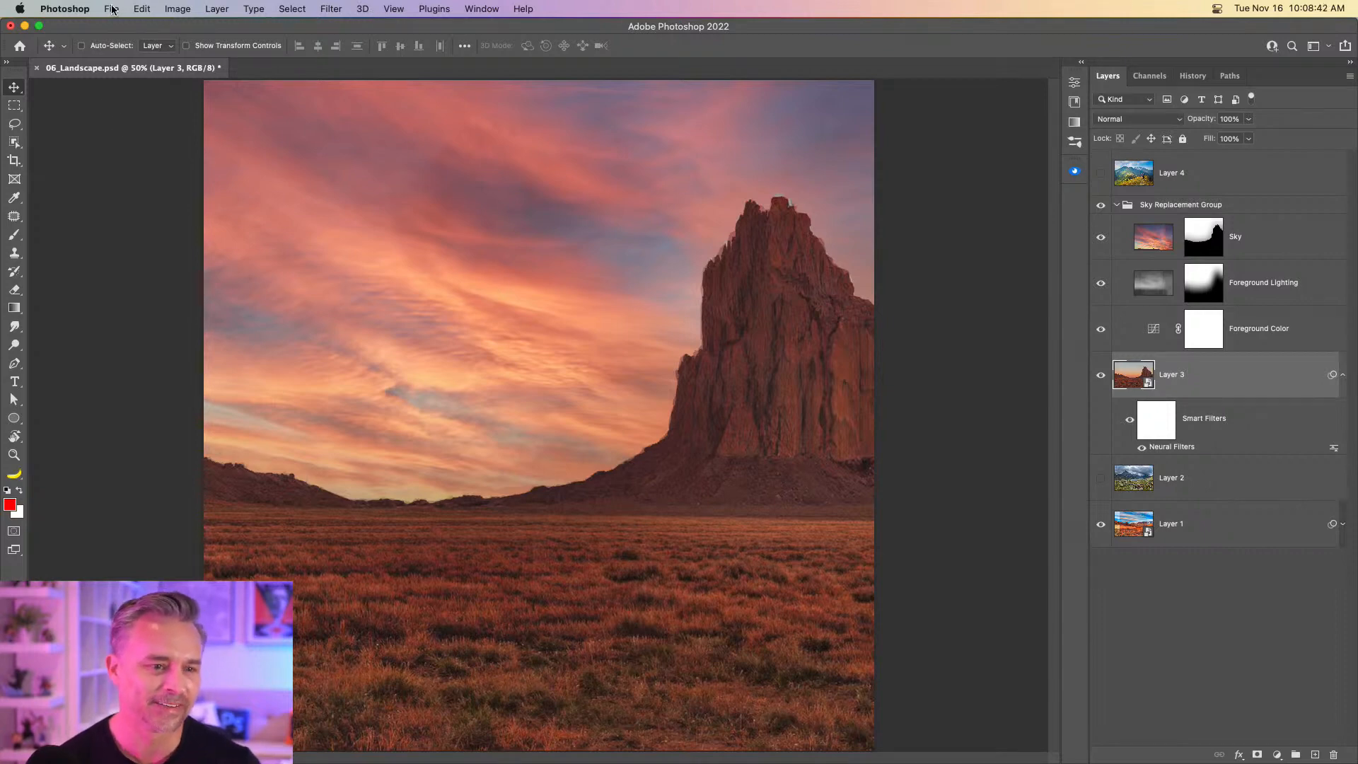
Check the Enable Content Credentials (Beta) option in the Technology Previews preferences and close the preferences.
left_click(48, 9)
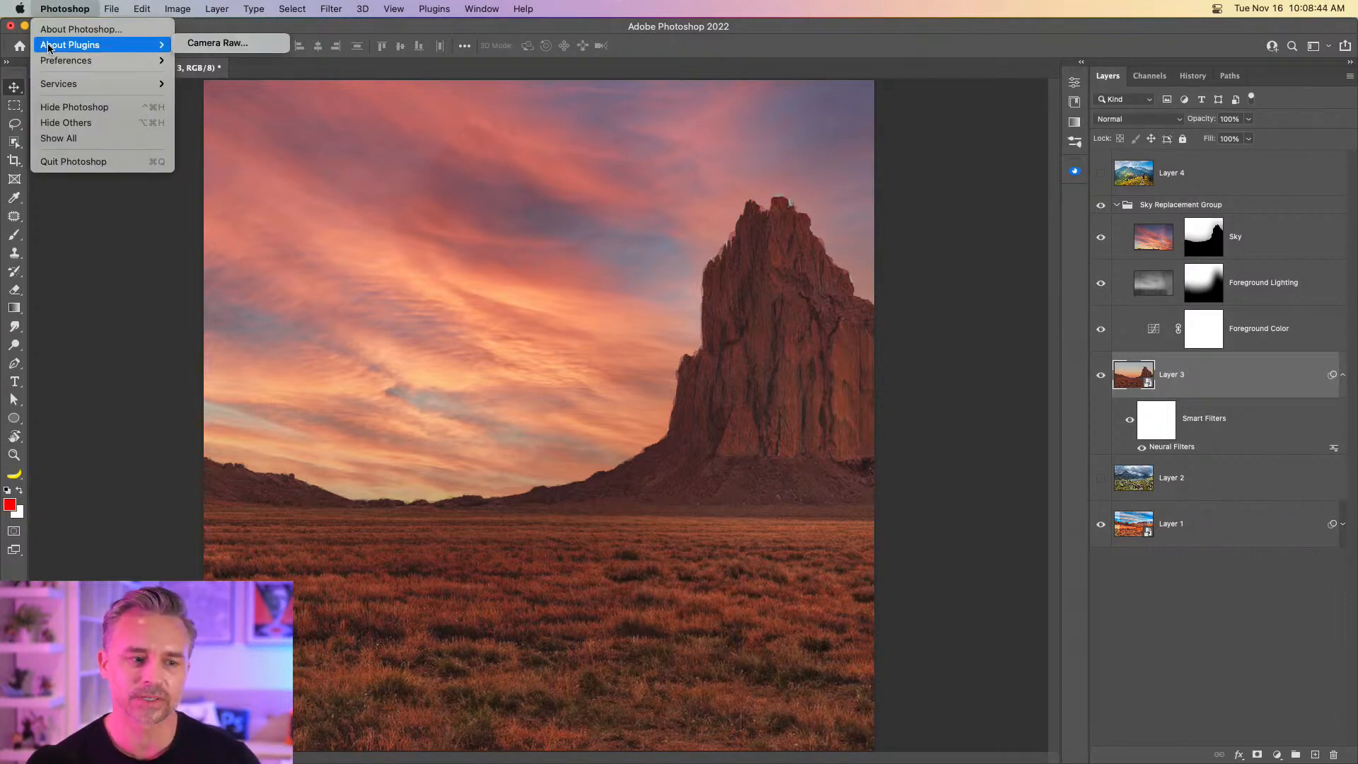
mouse_move(164, 61)
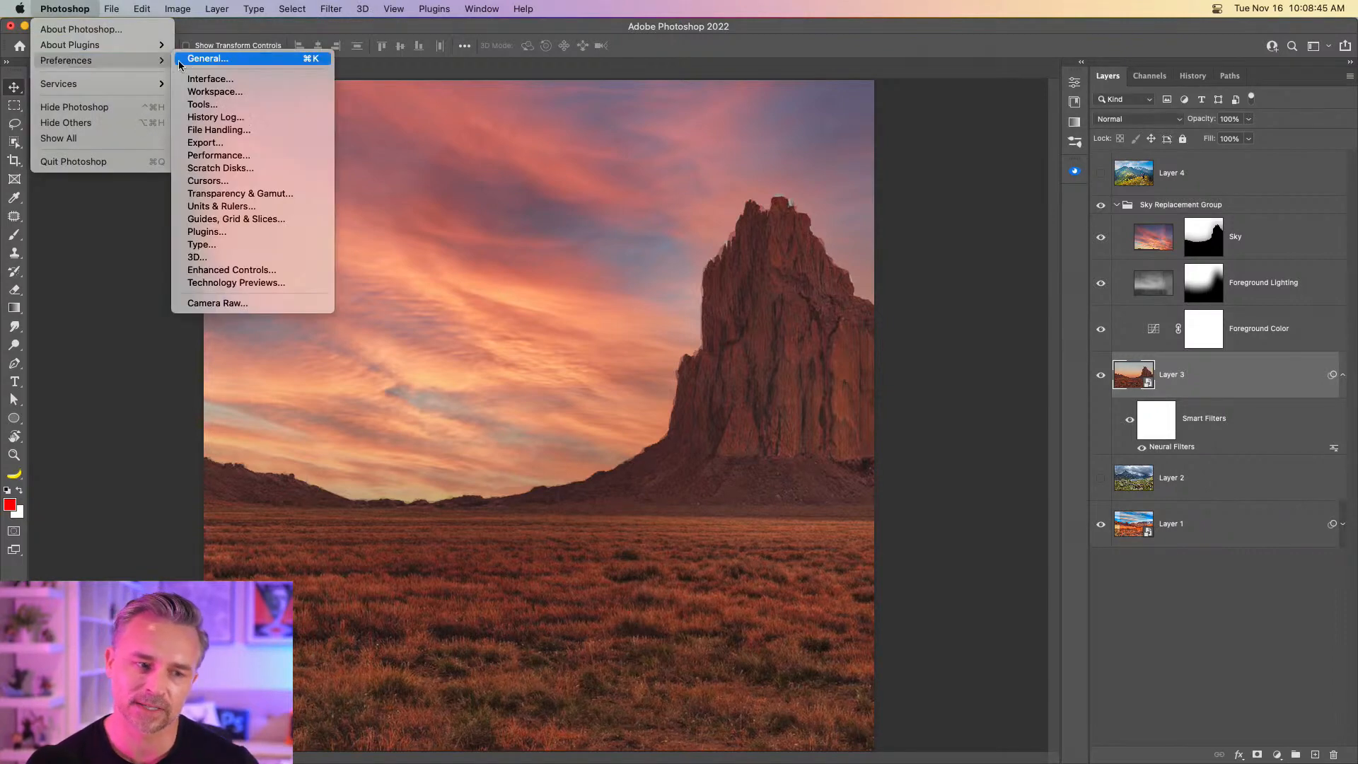
left_click(192, 284)
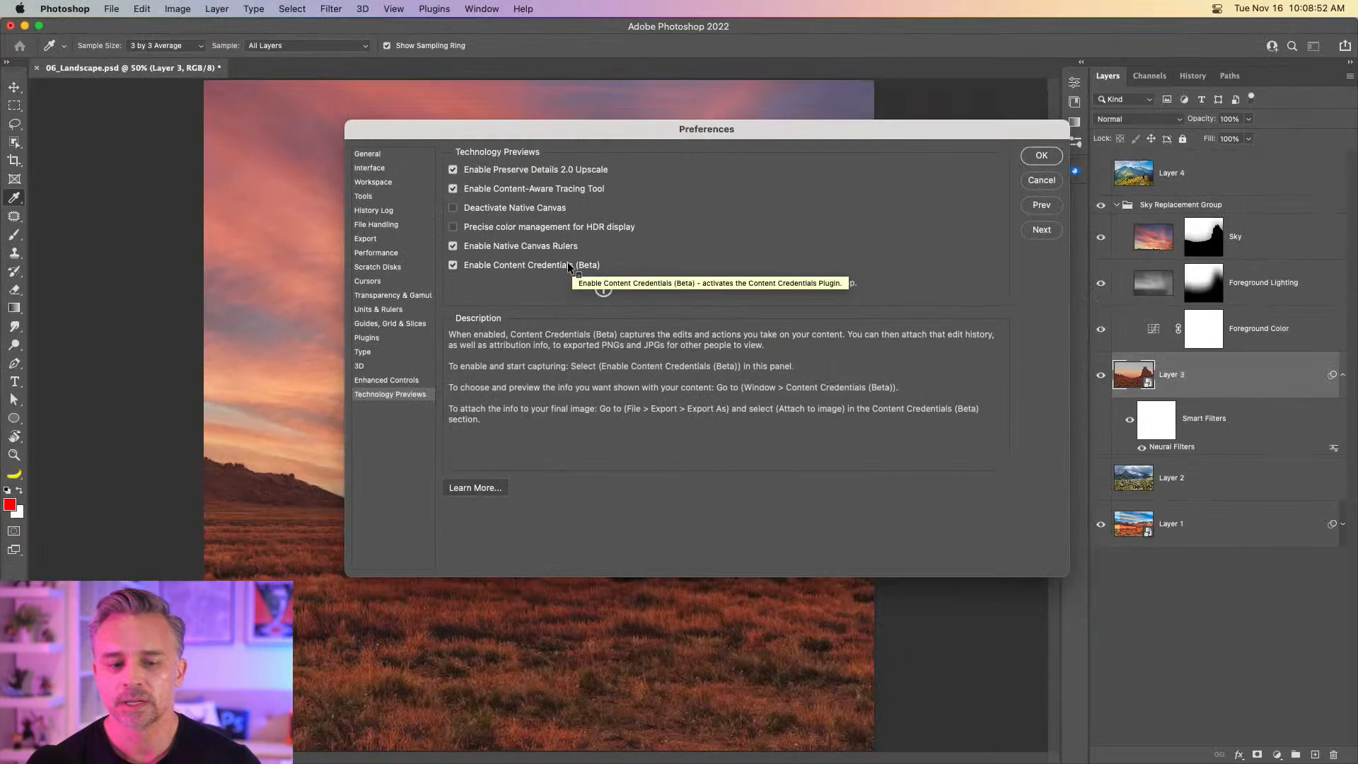
left_click(1039, 156)
key("v")
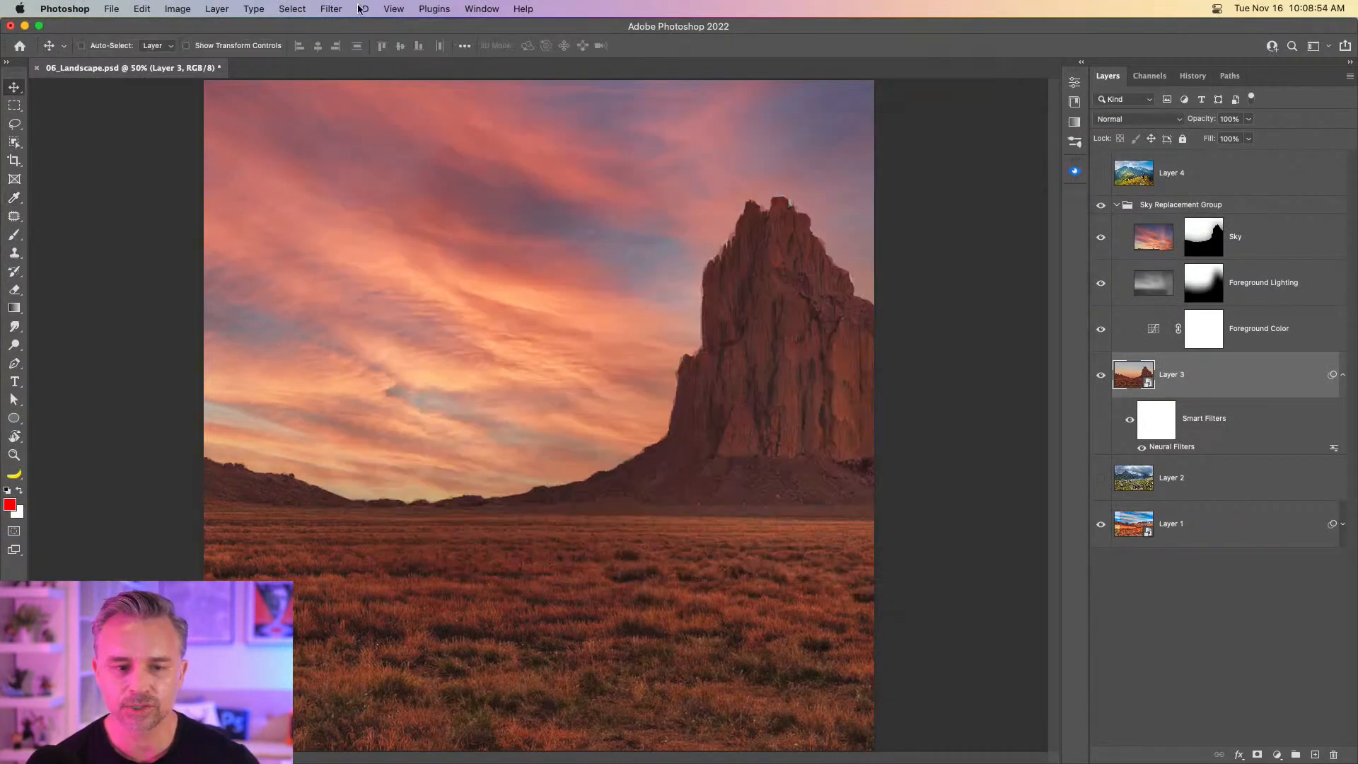
Preview the document's Content Credentials (Beta), examine the thumbnail, edits and activity, assets used and producer, and close the preview.
left_click(490, 8)
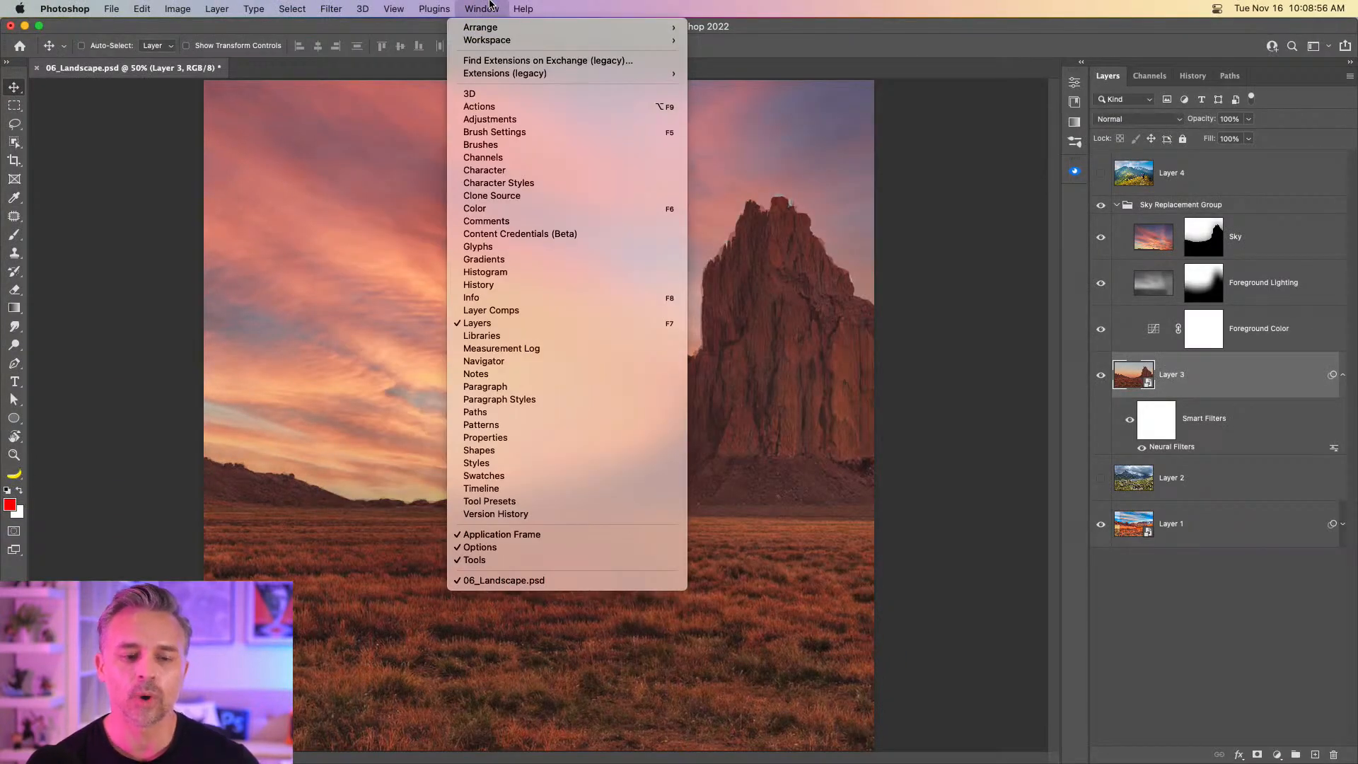
left_click(519, 233)
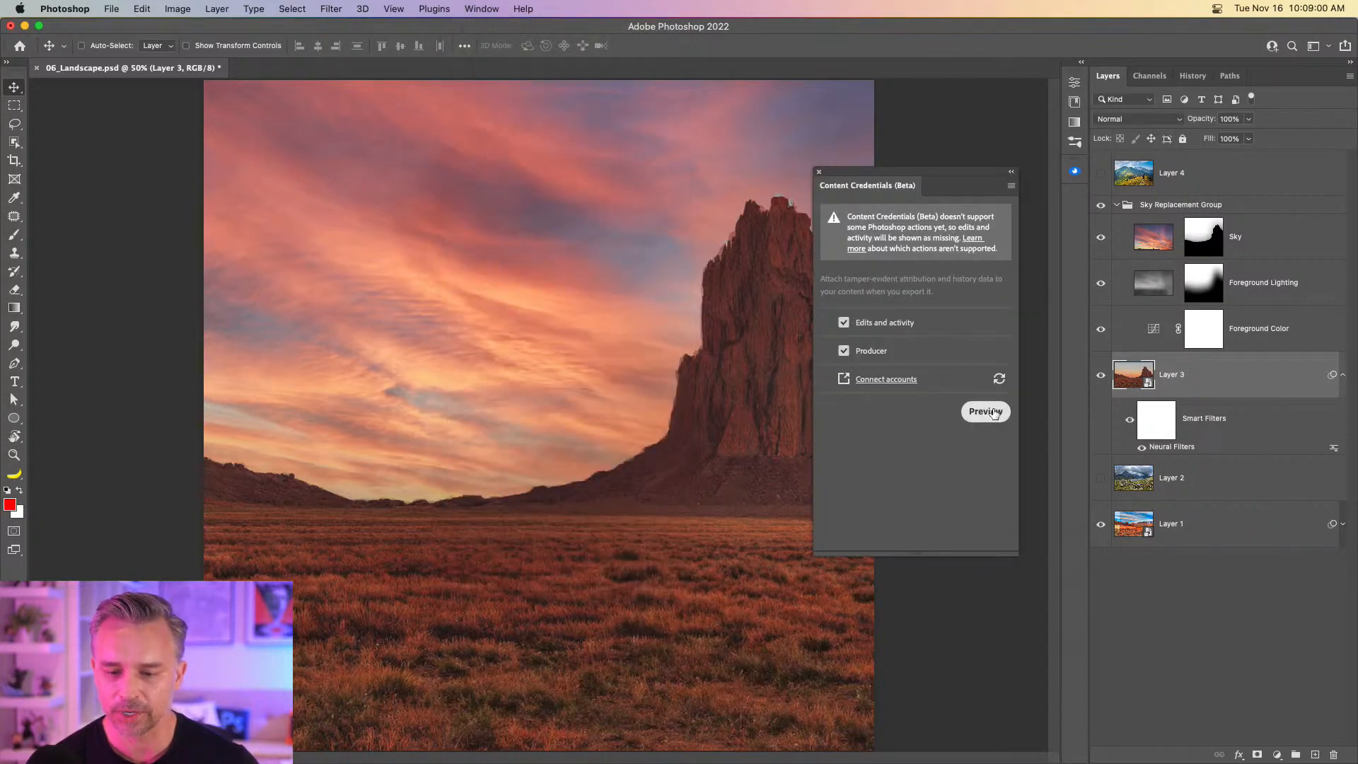
left_click(993, 414)
scroll(658, 471, "down", 5)
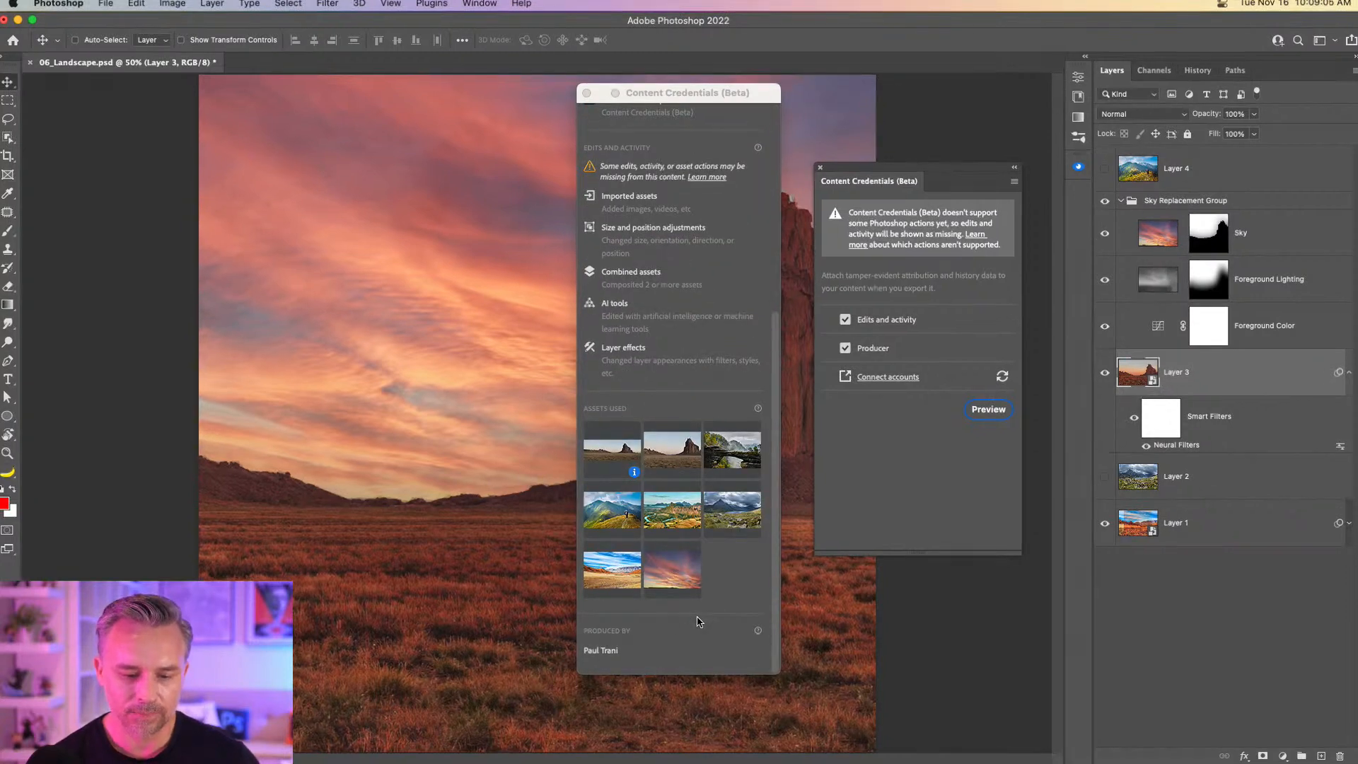
left_click_drag(645, 90, 880, 81)
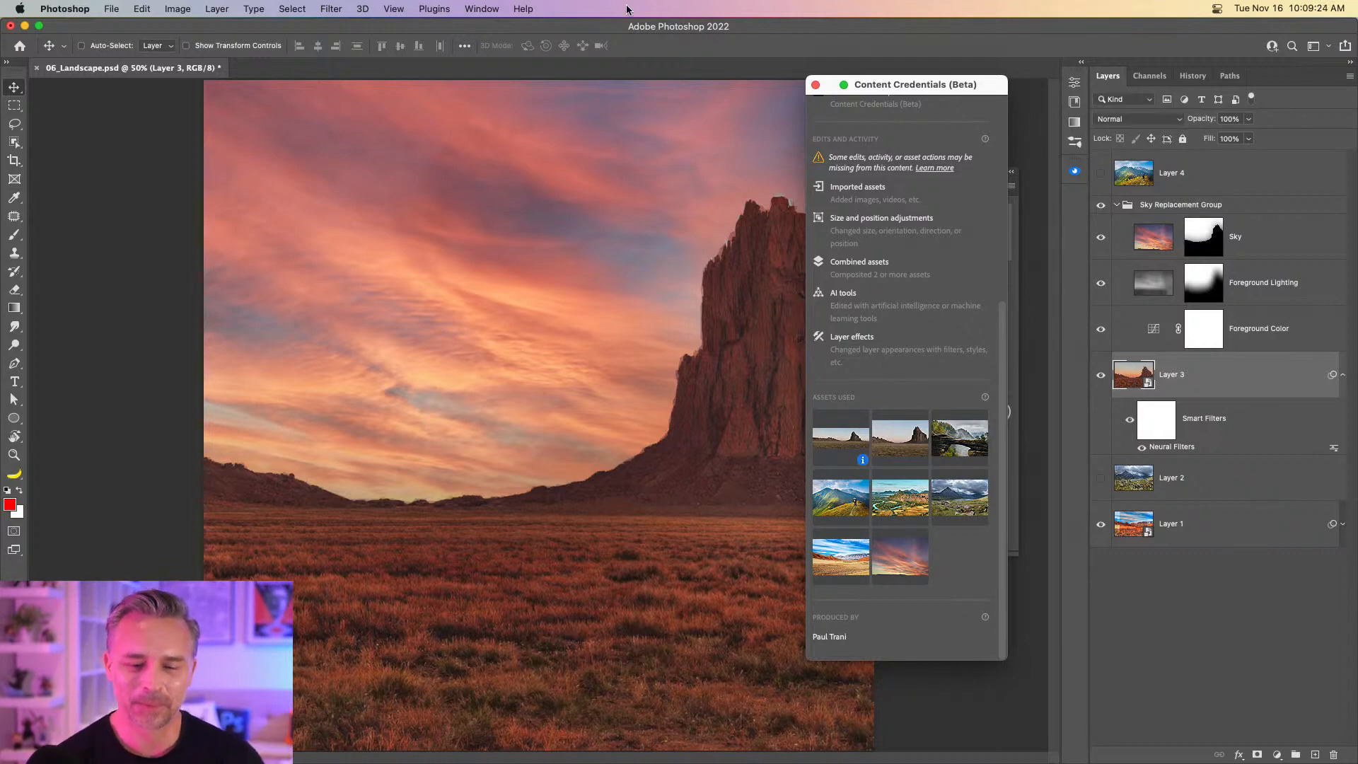
scroll(922, 195, "up", 5)
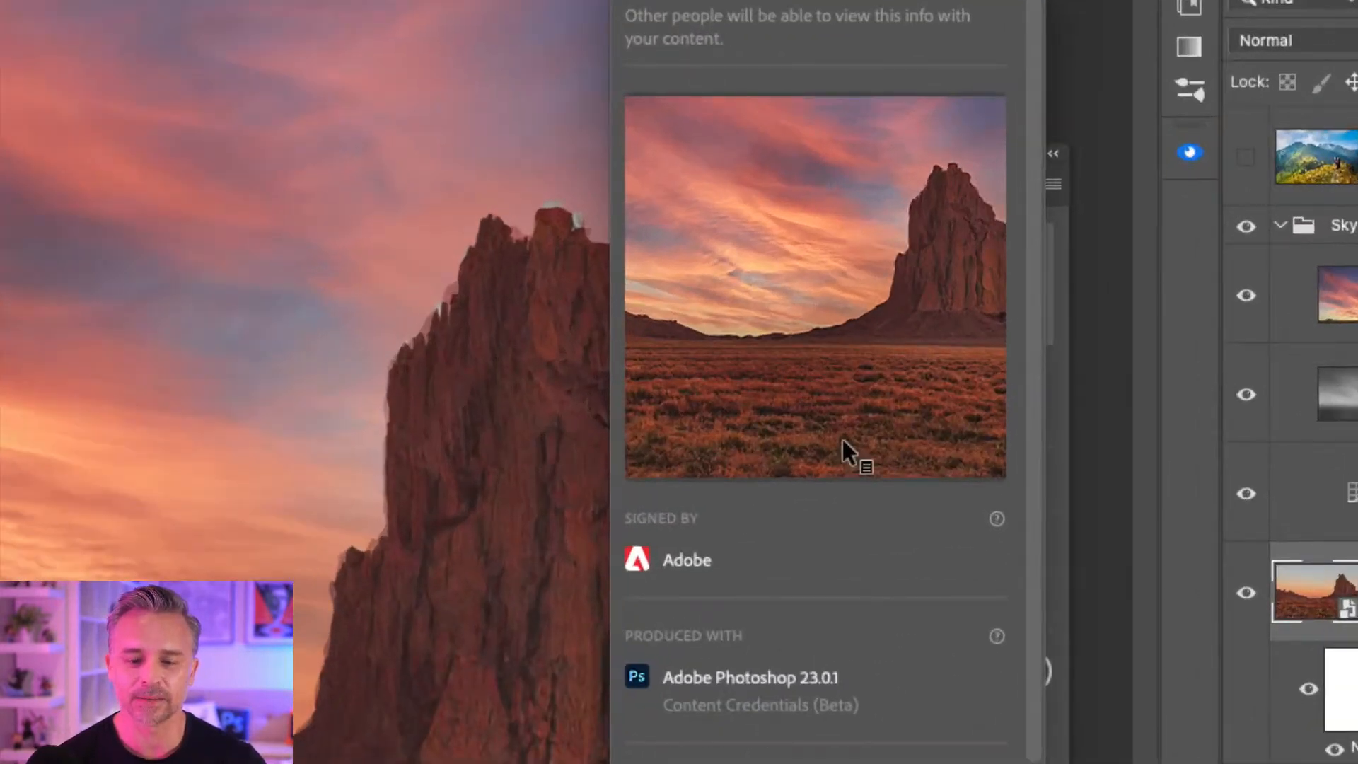
scroll(842, 440, "down", 5)
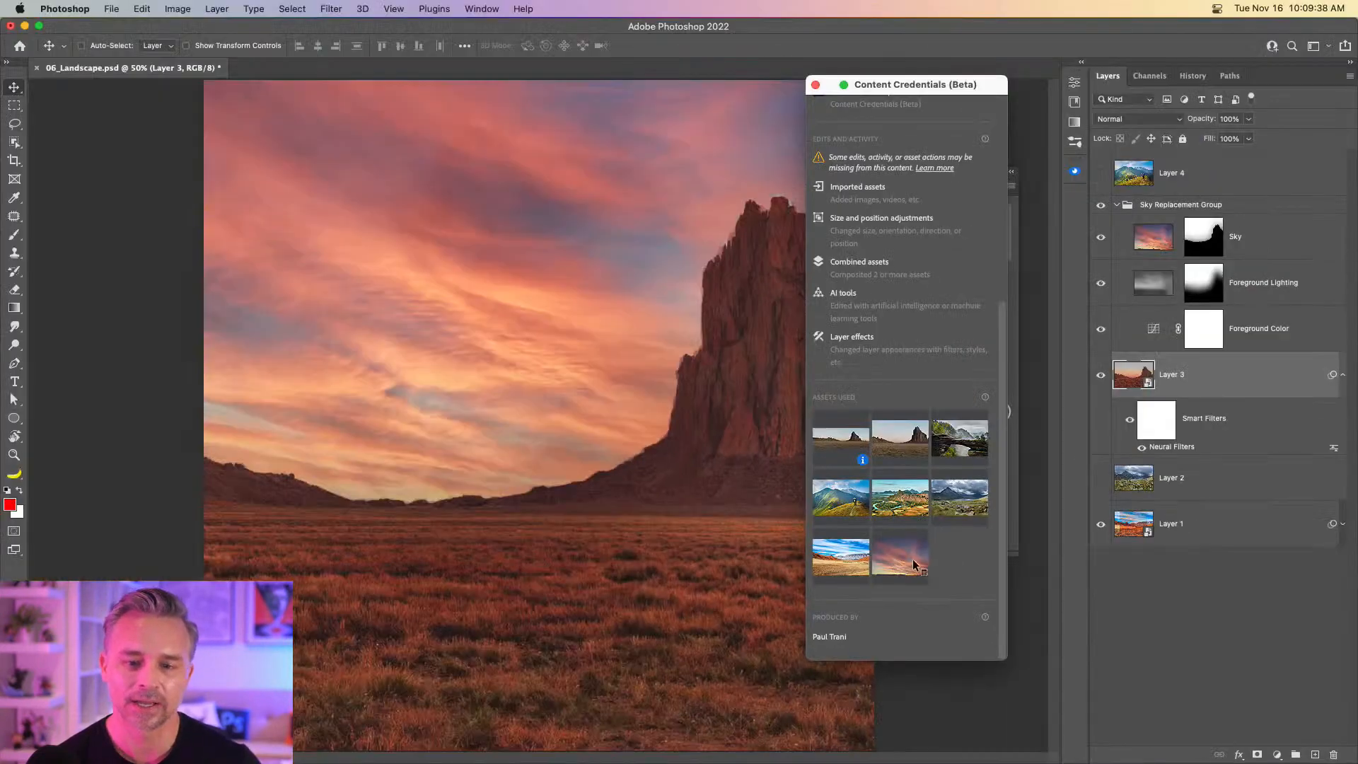
left_click(814, 85)
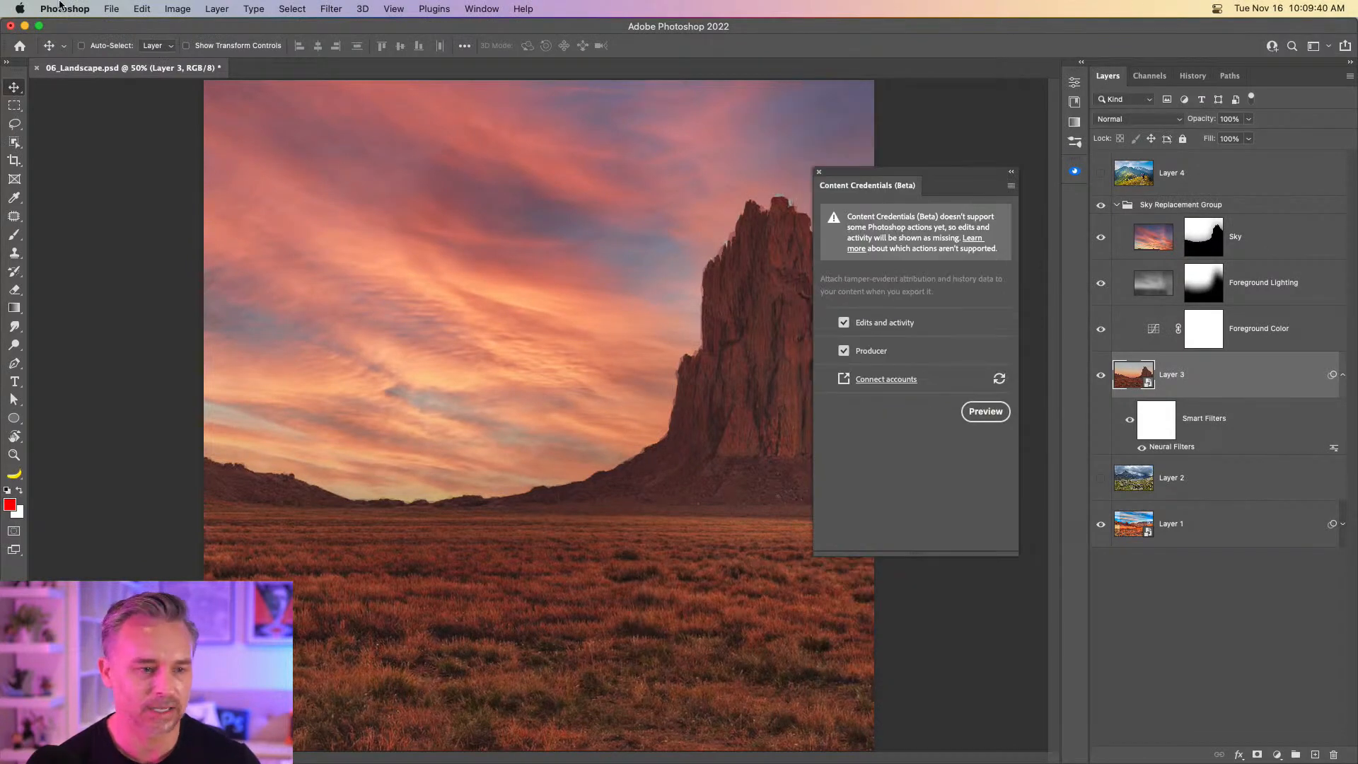
Export the document as the JPG 06_Landscape.jpg to the Desktop with Content Credentials (Beta) attached to the image.
left_click(110, 9)
mouse_move(157, 209)
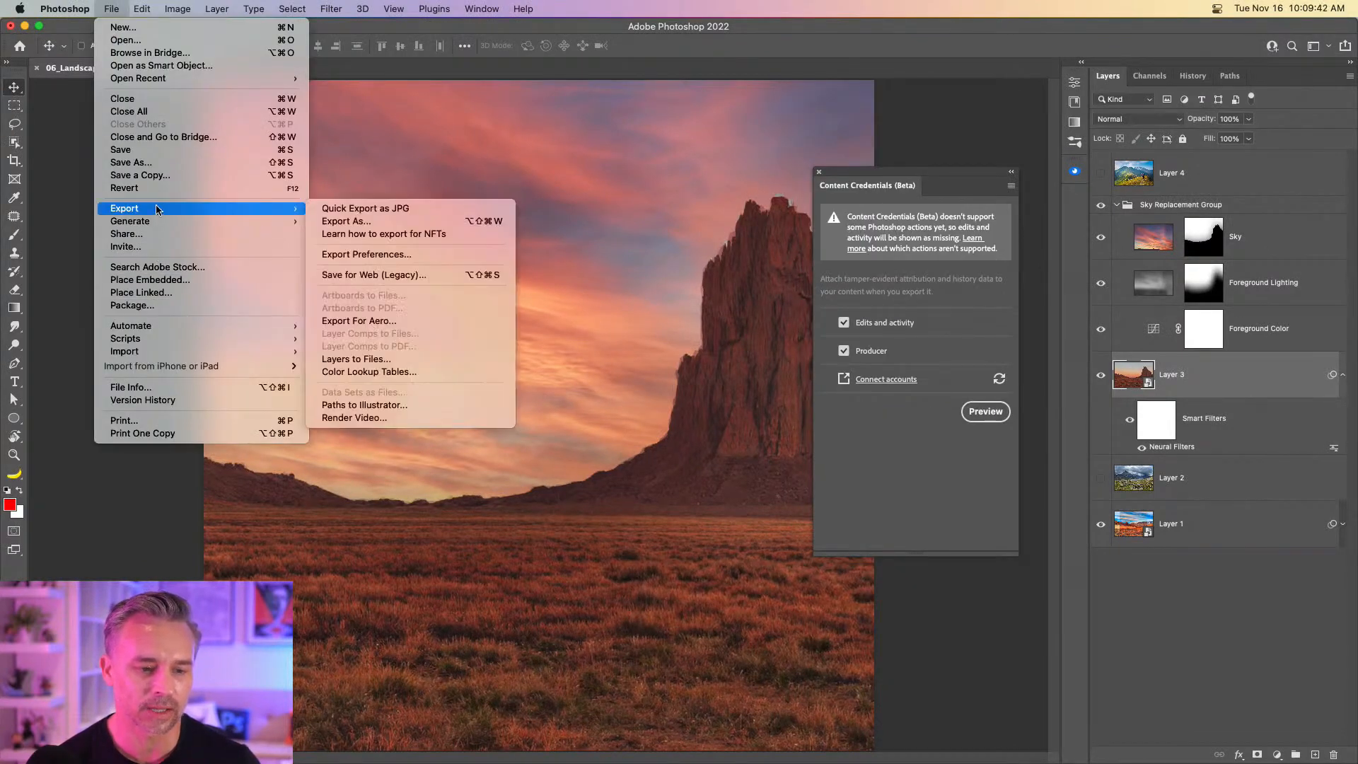
left_click(357, 221)
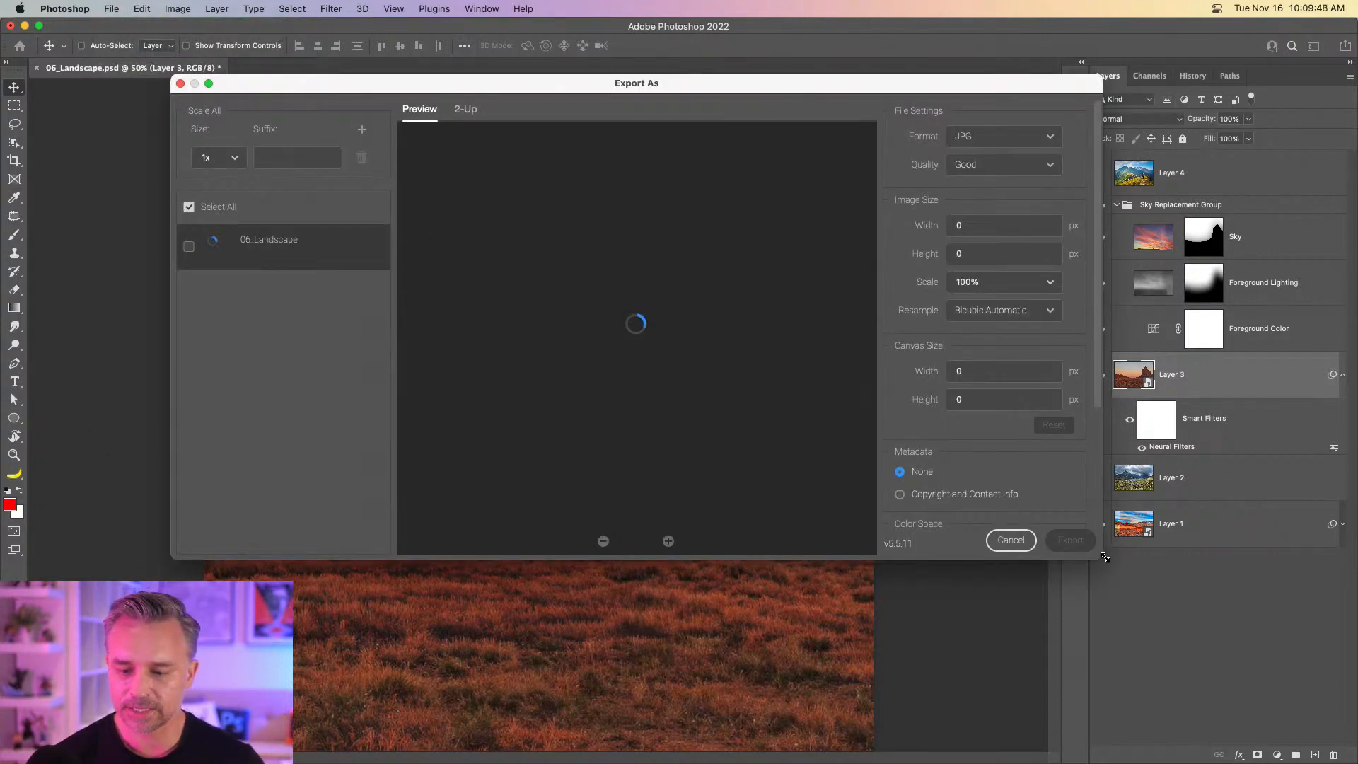
left_click_drag(1105, 557, 1281, 761)
left_click_drag(281, 83, 222, 42)
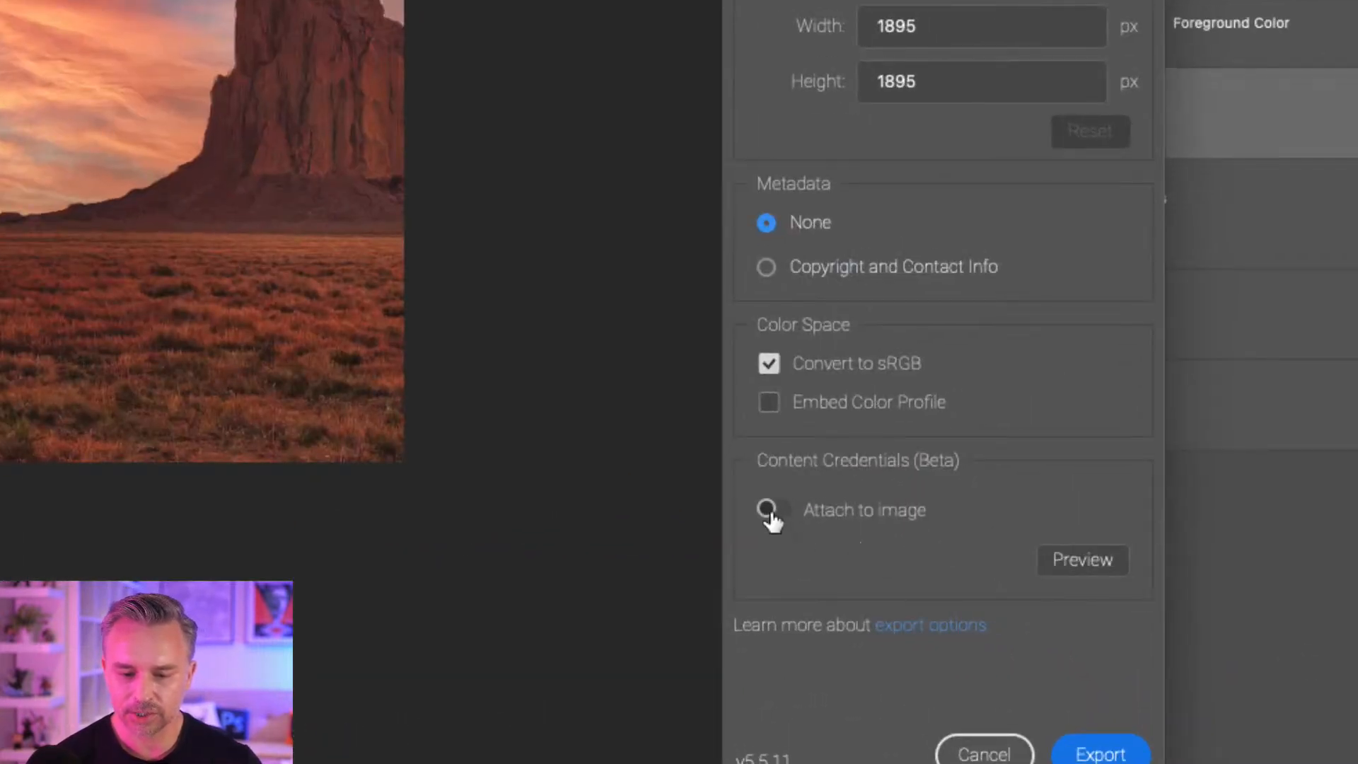
left_click(770, 510)
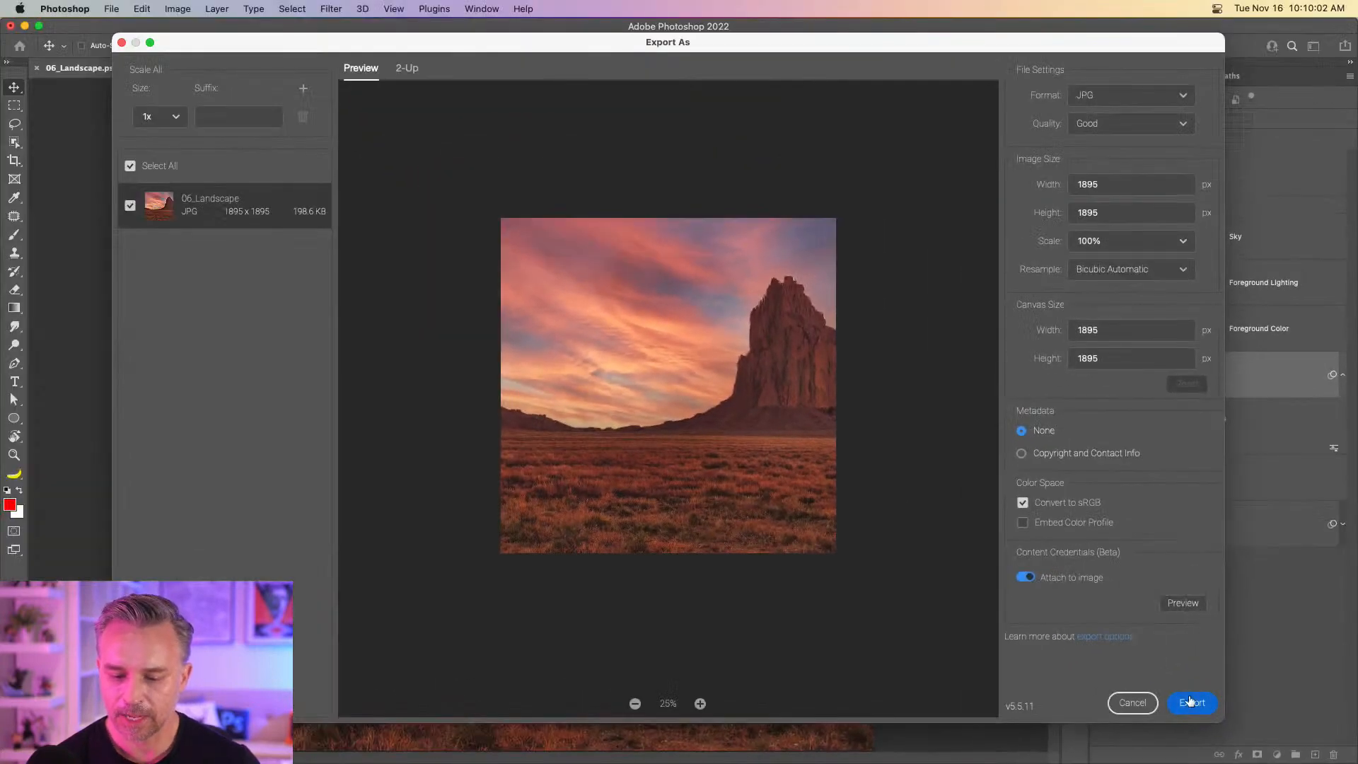
left_click(1192, 704)
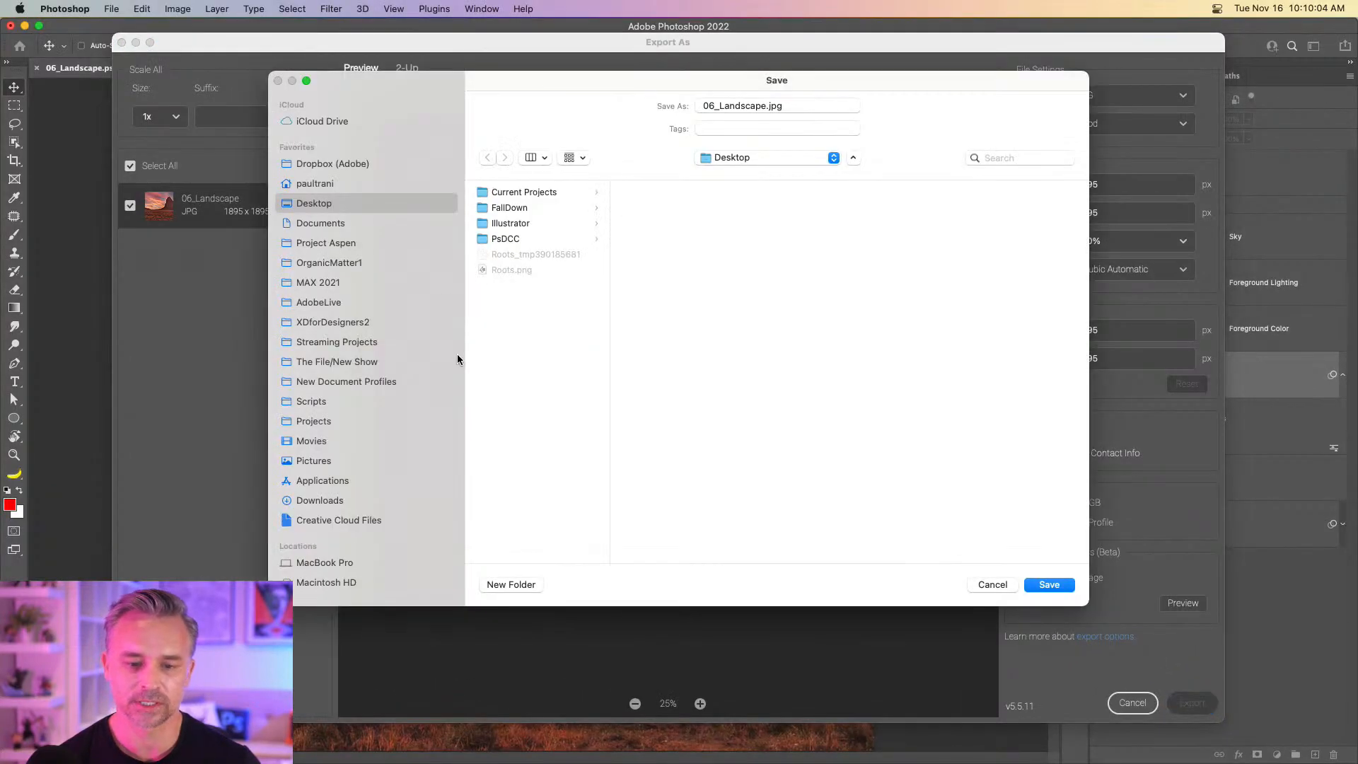
key("Return")
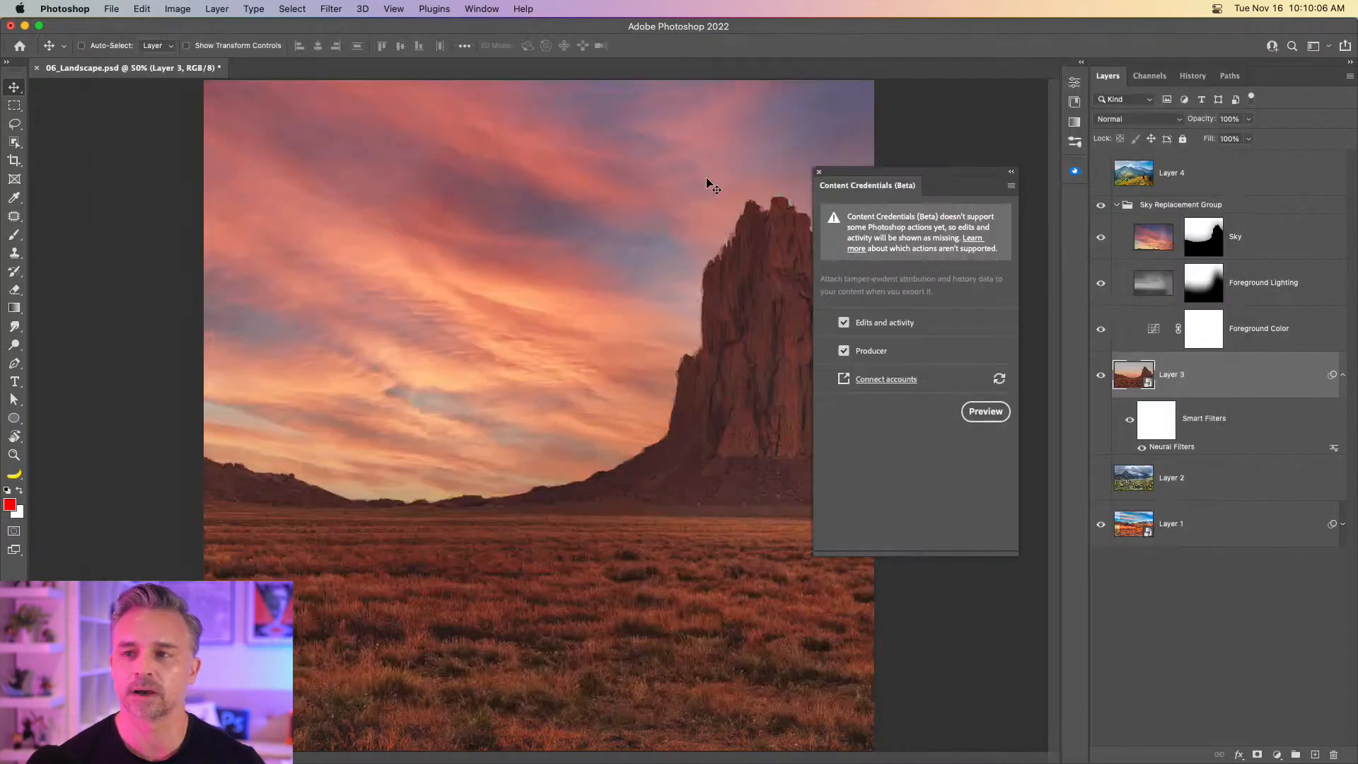
Close the Content Credentials (Beta) panel and clear the Photoshop, browser and Finder windows off the desktop.
left_click(819, 172)
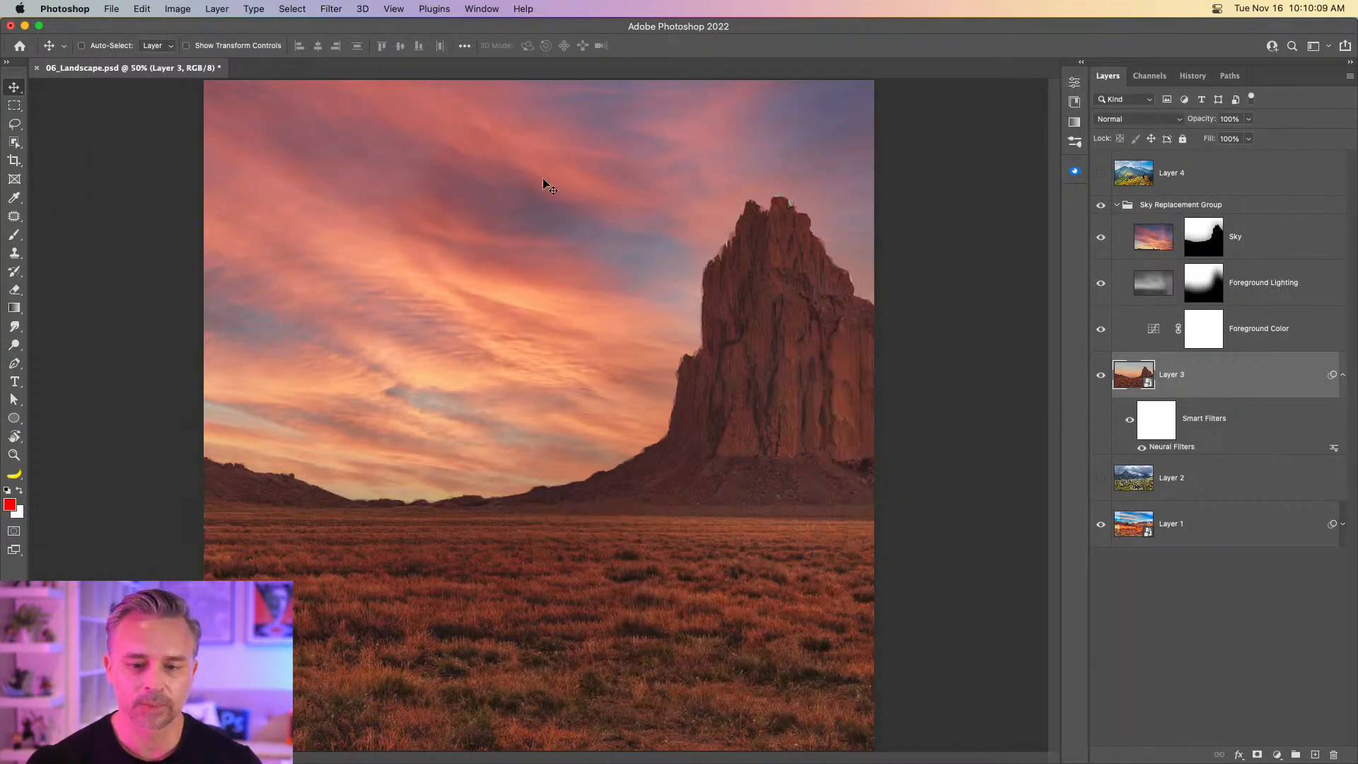
left_click(25, 28)
left_click(31, 34)
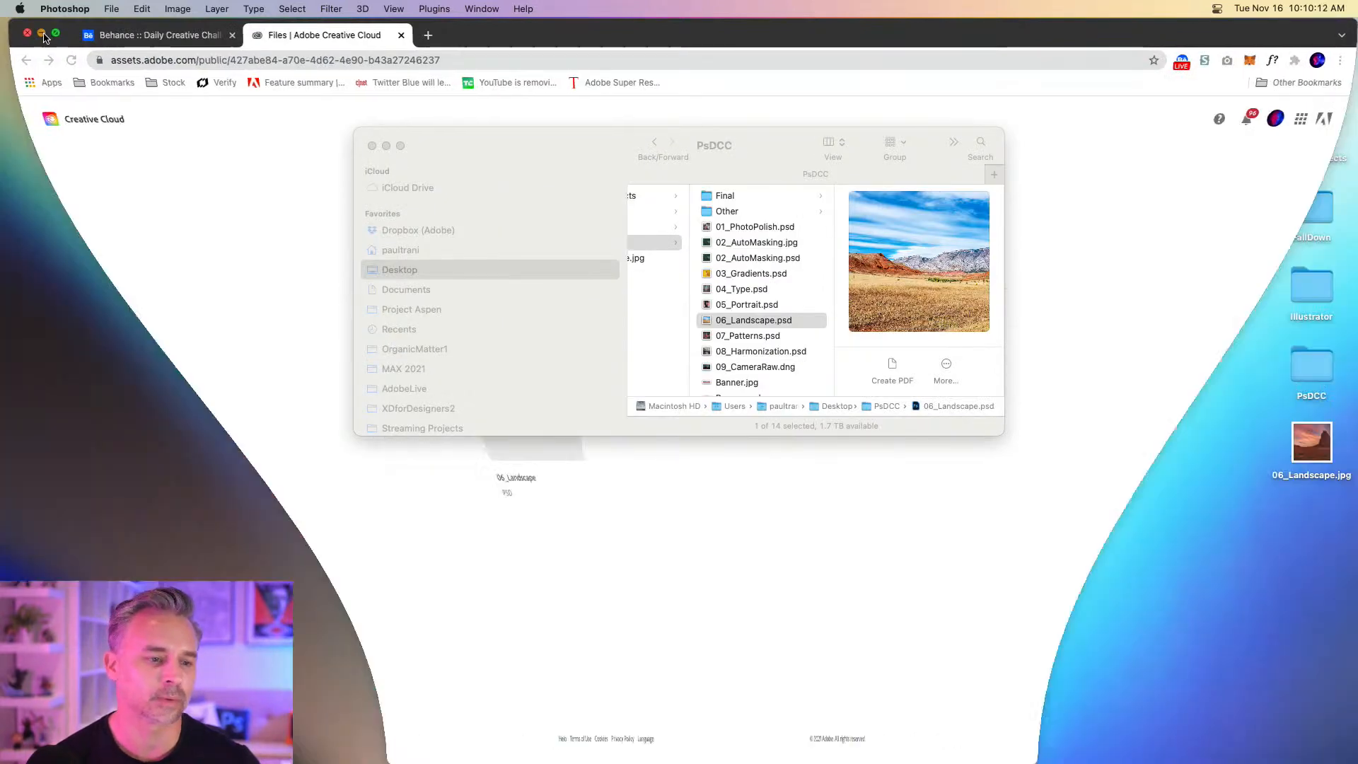
left_click(372, 146)
Switch to Chrome, close the Behance page and open the bookmarked Verify site in a window that leaves the desktop files visible.
mouse_move(842, 758)
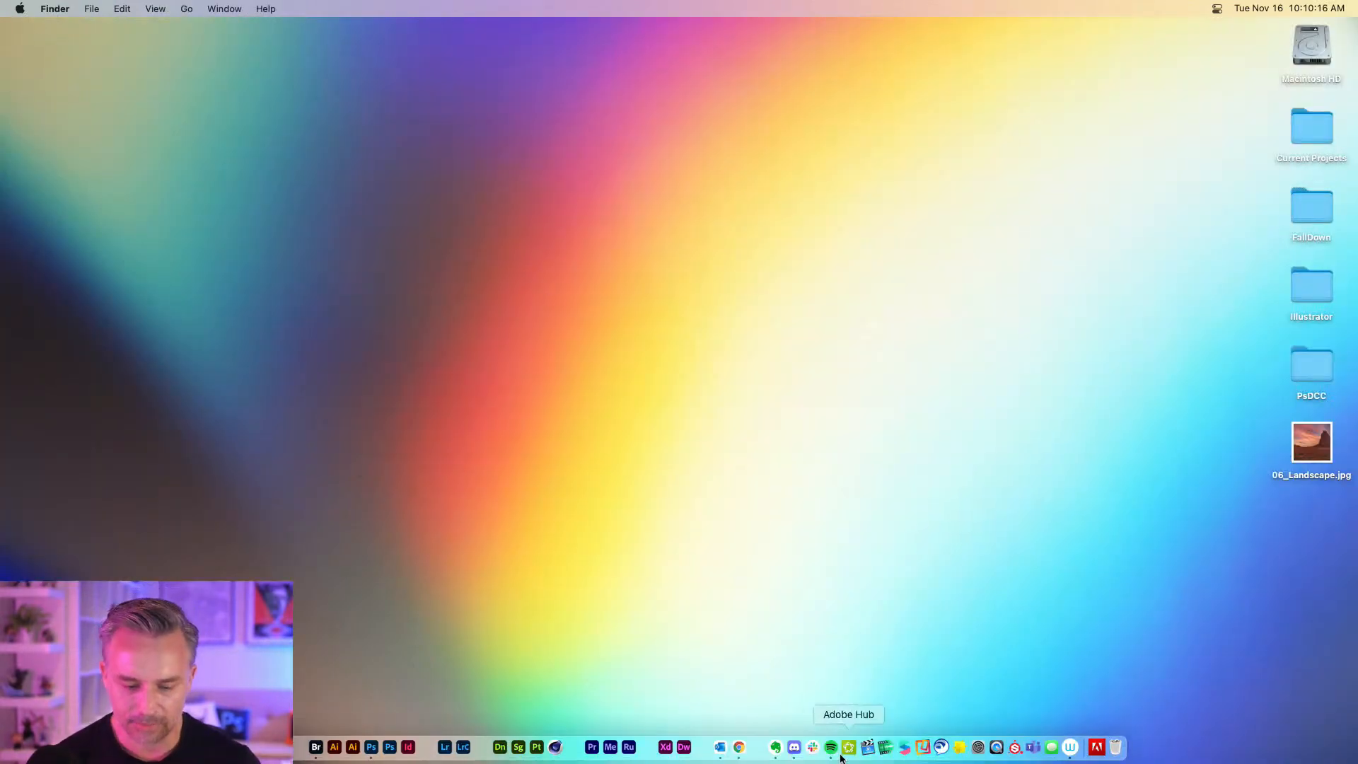
left_click(739, 747)
left_click_drag(1354, 125, 622, 125)
left_click_drag(529, 35, 944, 34)
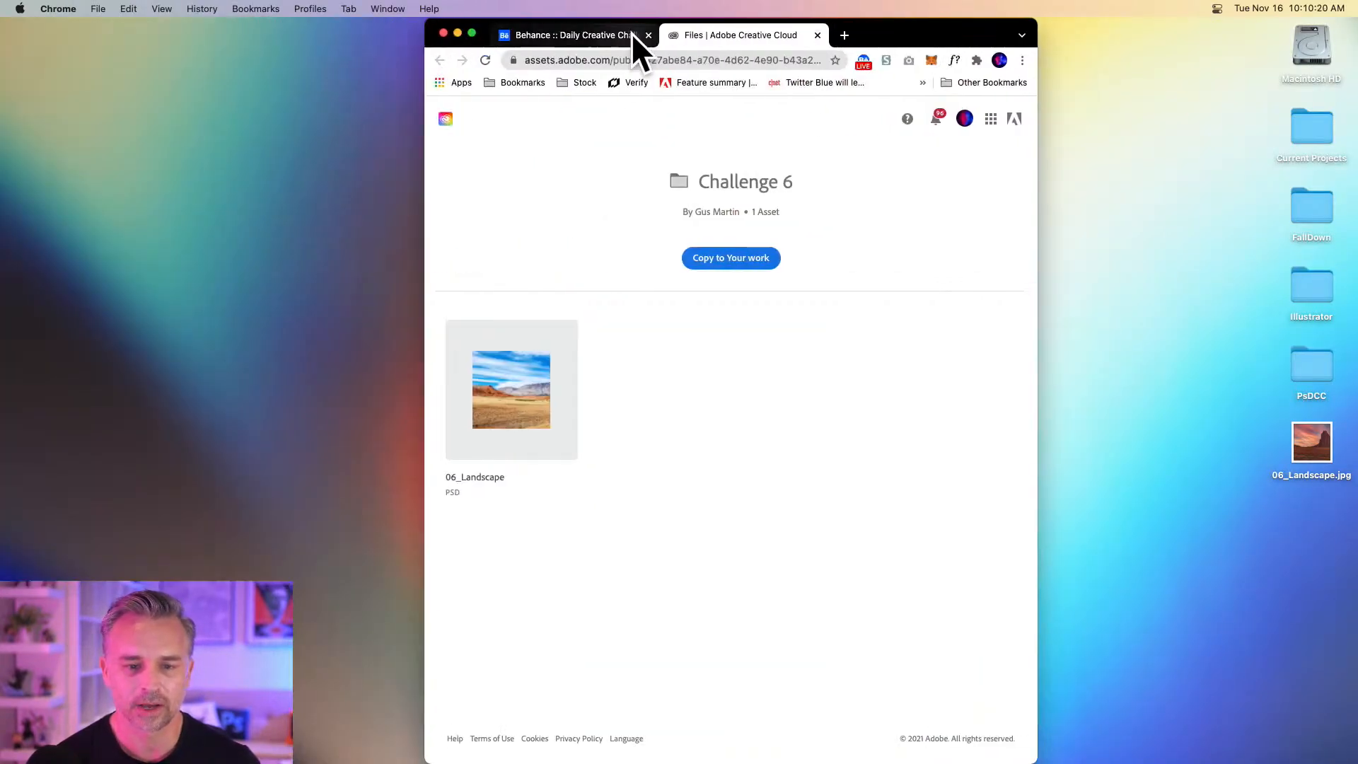
left_click(647, 35)
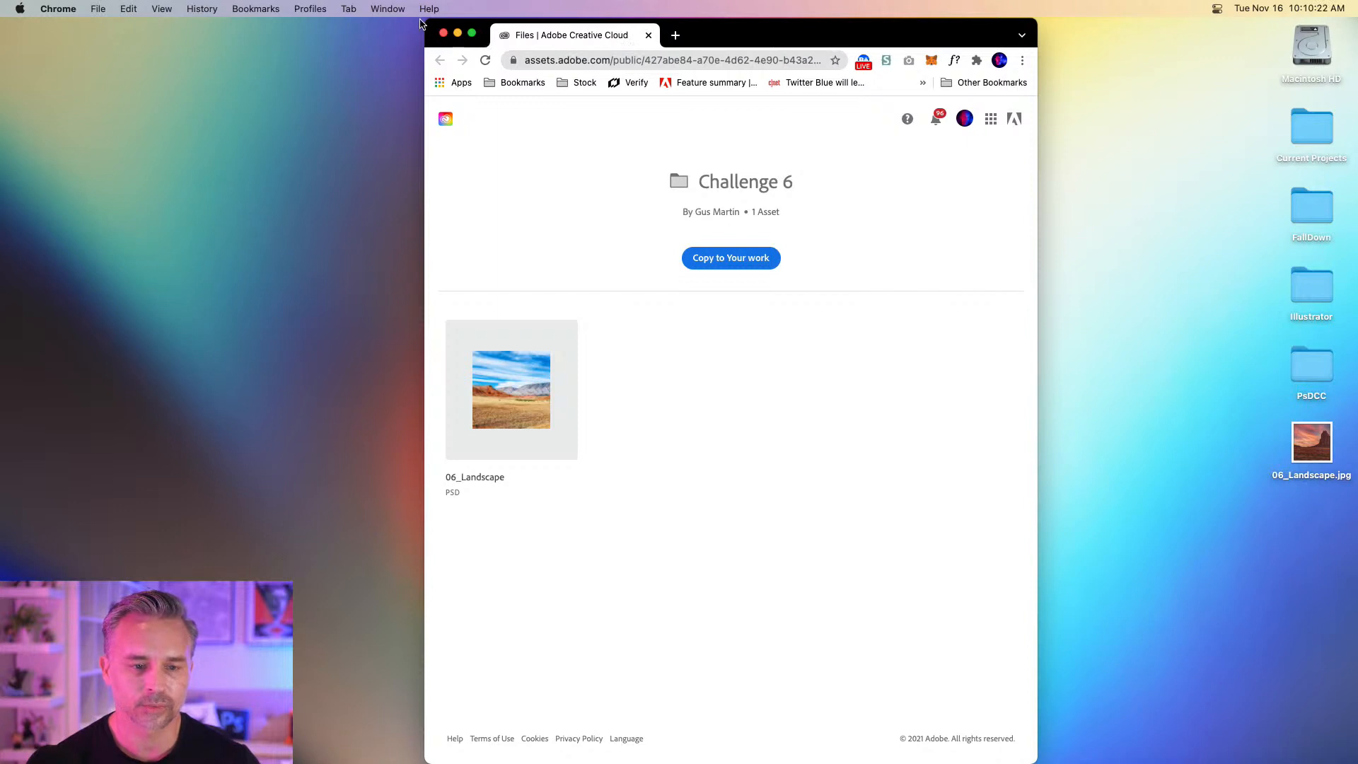
left_click_drag(426, 23, 206, 124)
left_click_drag(732, 142, 790, 67)
left_click(439, 135)
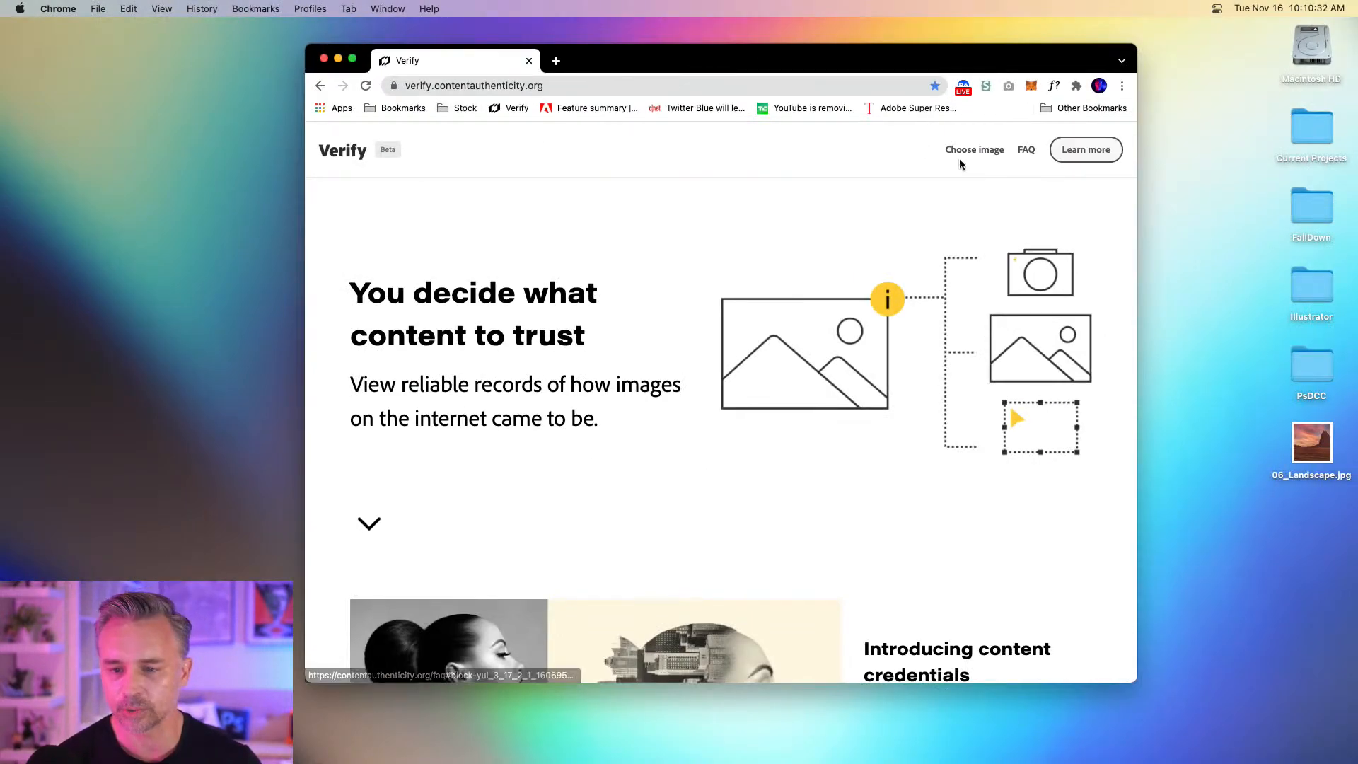
Load 06_Landscape.jpg from the desktop into Verify for inspection and enlarge the browser window to fill the screen.
left_click(963, 155)
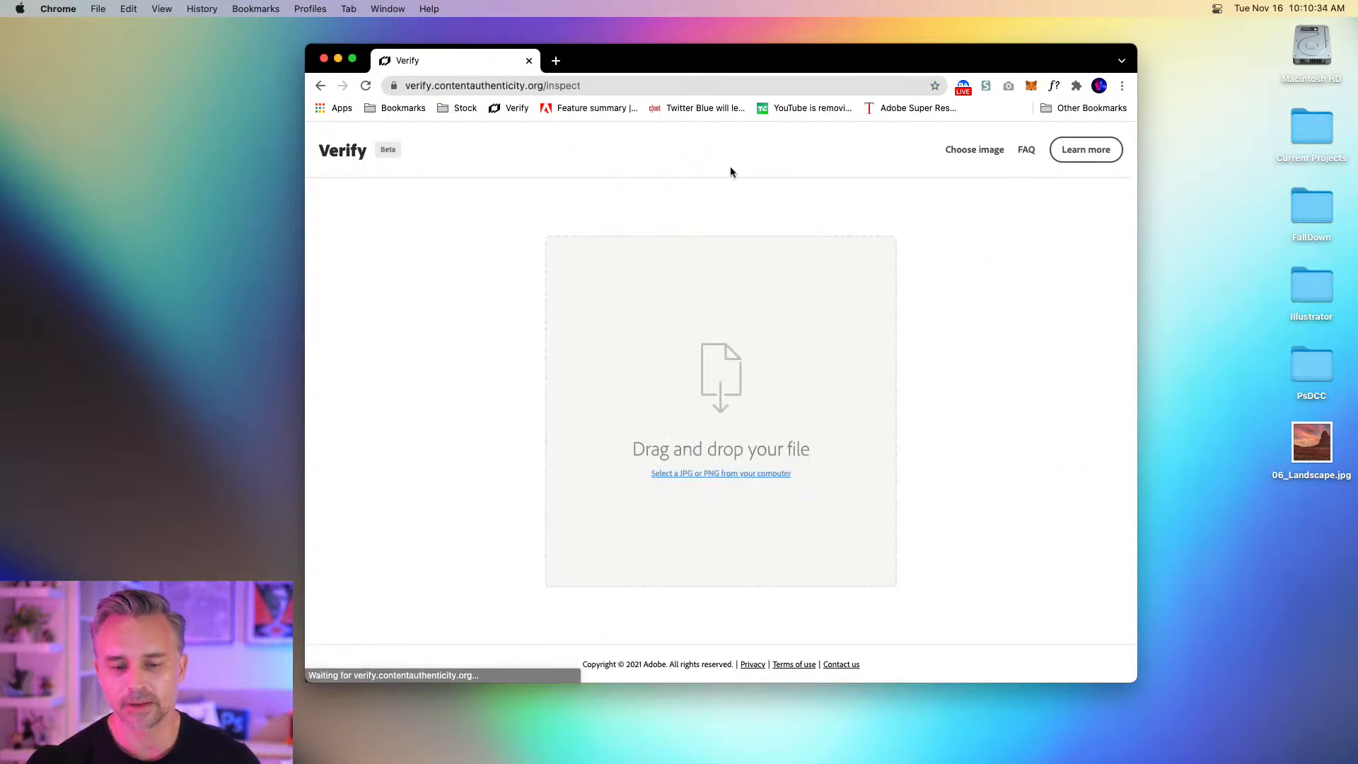
left_click_drag(1336, 442, 691, 415)
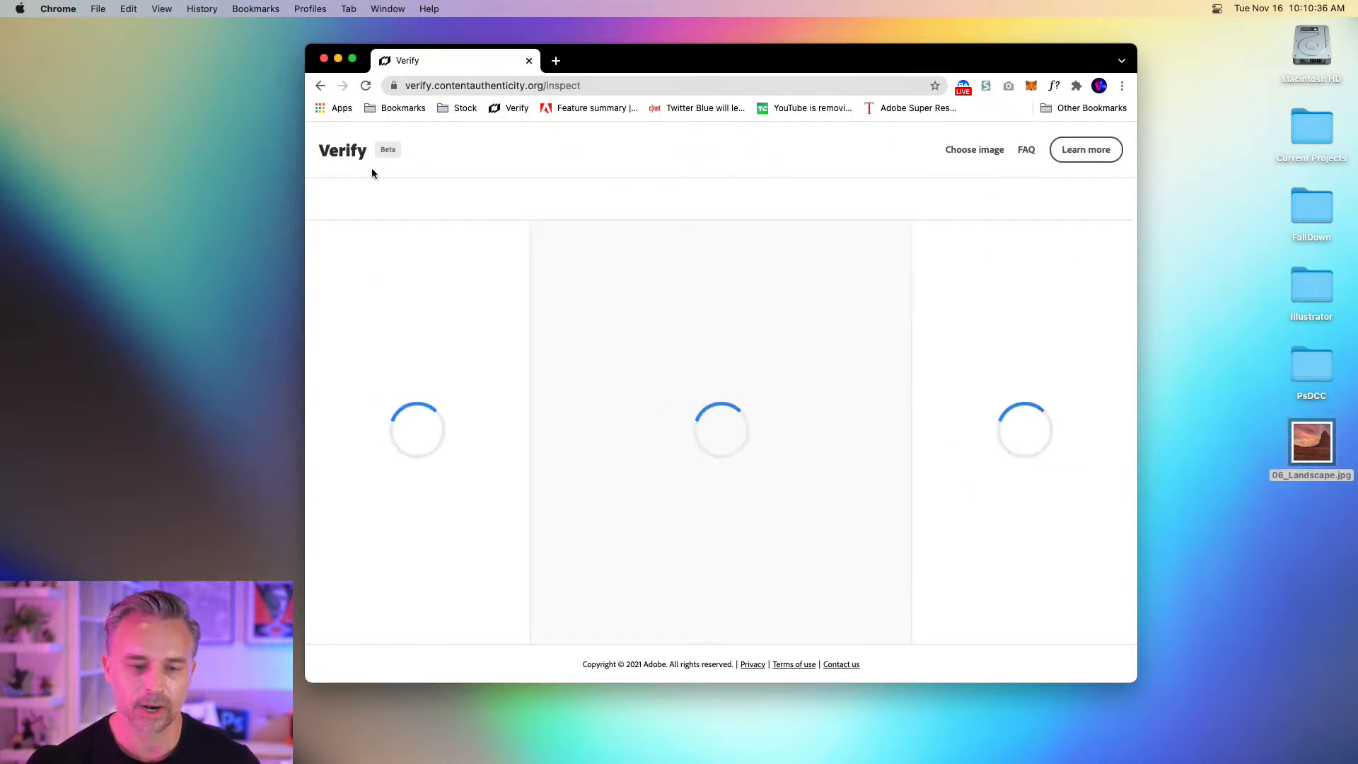
left_click_drag(300, 55, 0, 29)
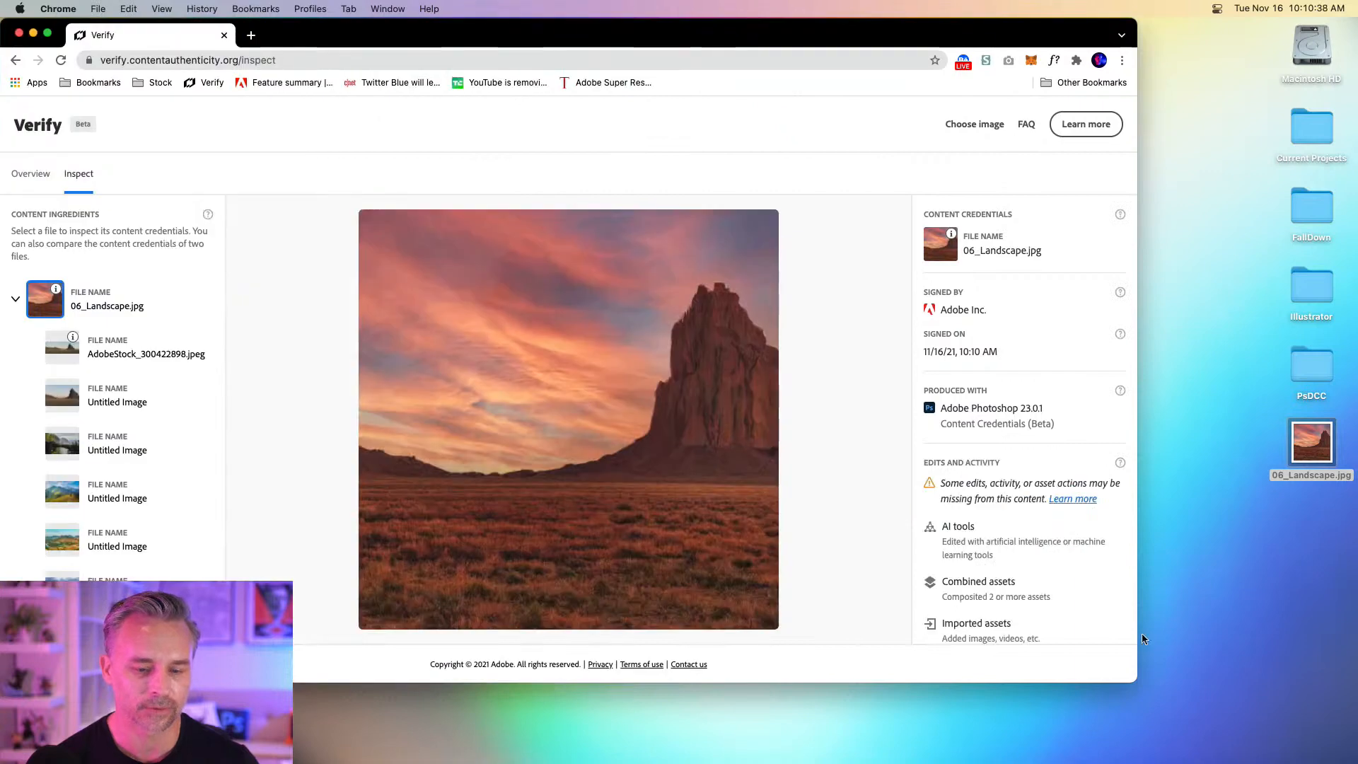
left_click_drag(1134, 682, 1355, 761)
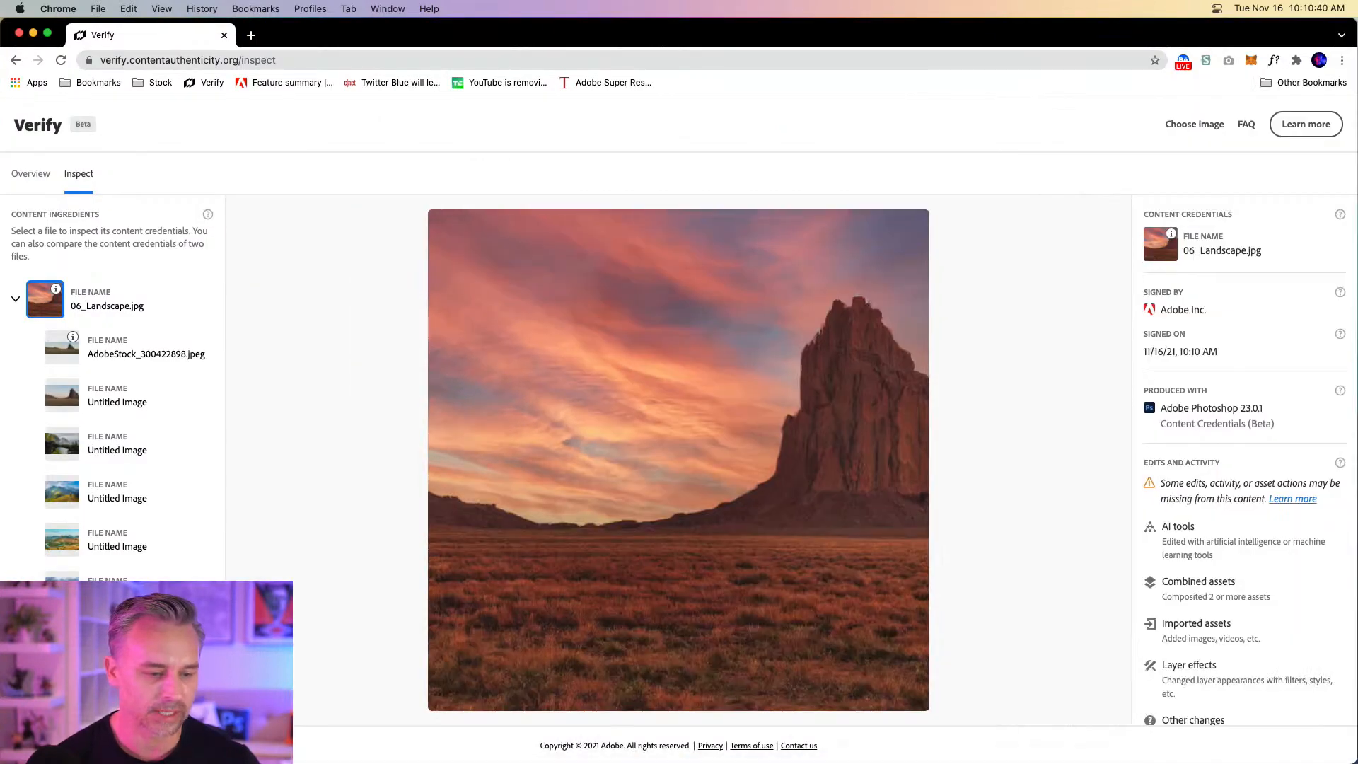
Examine the content credentials of 06_Landscape.jpg, including the signer, edits and activity, and assets used.
scroll(18, 570, "down", 2)
scroll(42, 559, "up", 2)
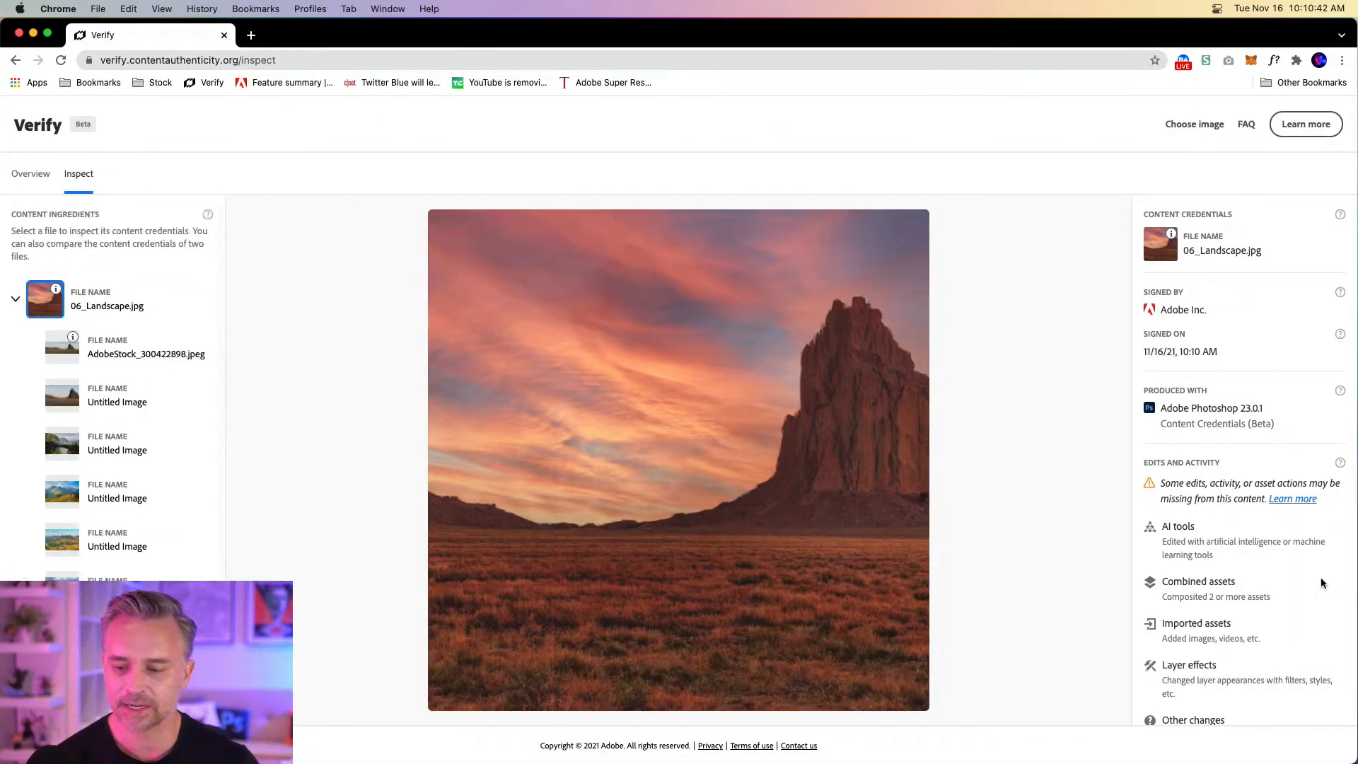
scroll(1319, 582, "down", 5)
scroll(1319, 582, "down", 2)
scroll(1317, 582, "up", 10)
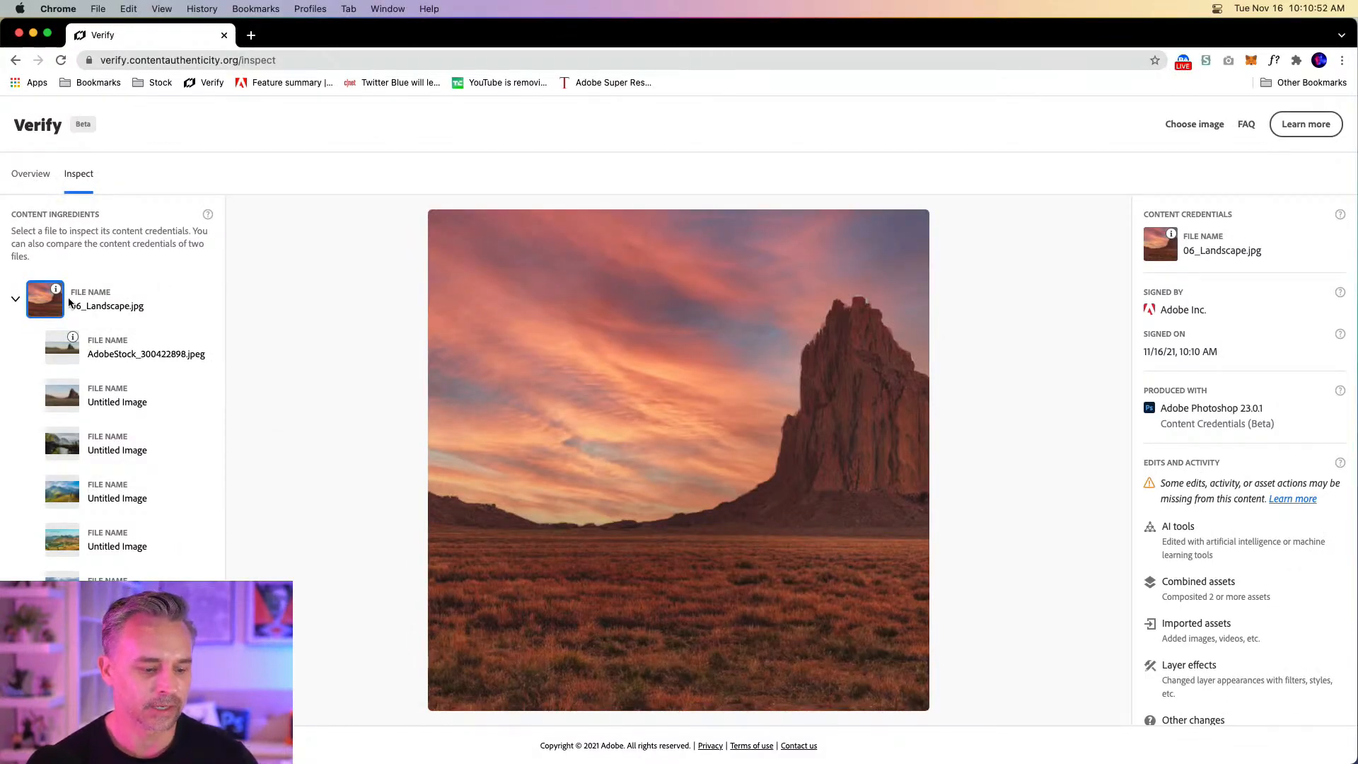
Compare 06_Landscape.jpg with its ingredient AdobeStock_300422898.jpeg by sweeping the comparison slider across both images.
scroll(68, 302, "down", 2)
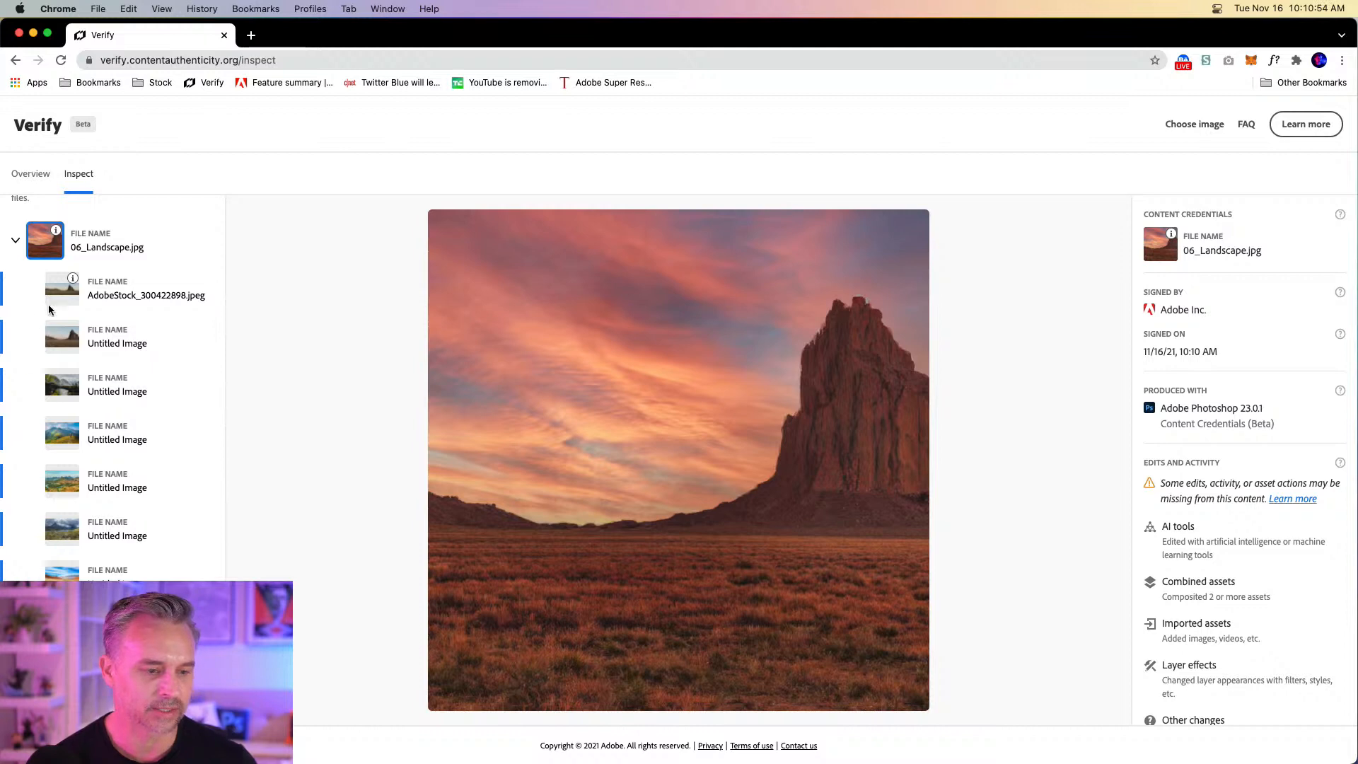
left_click(57, 287)
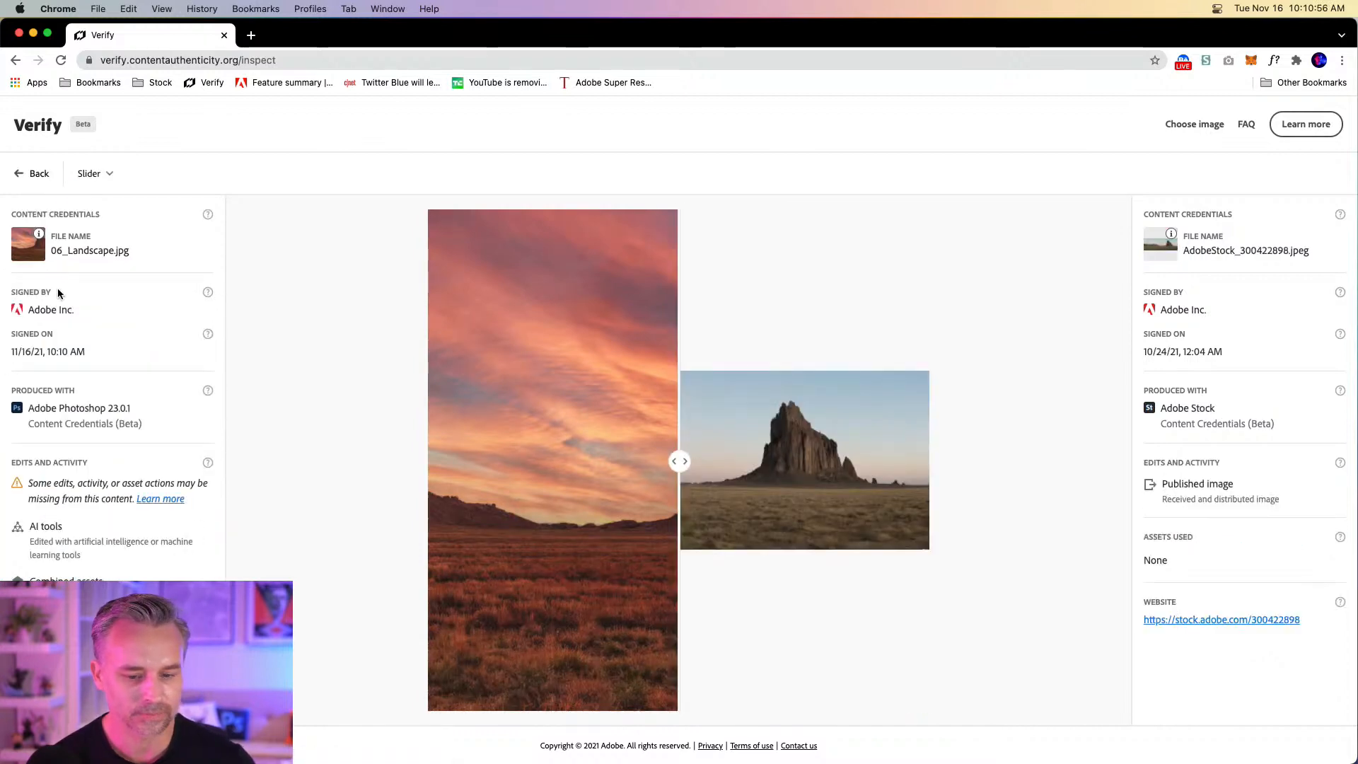
left_click(85, 175)
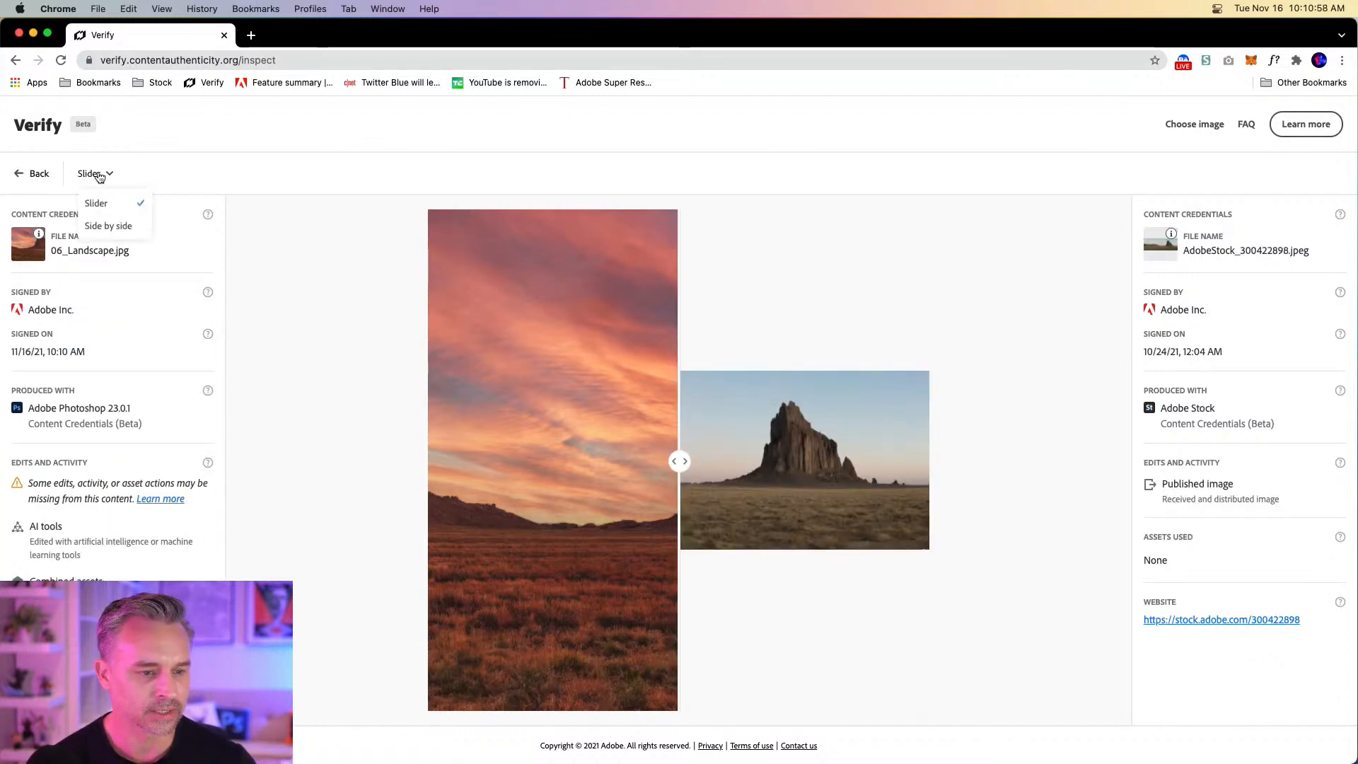
left_click_drag(679, 461, 311, 454)
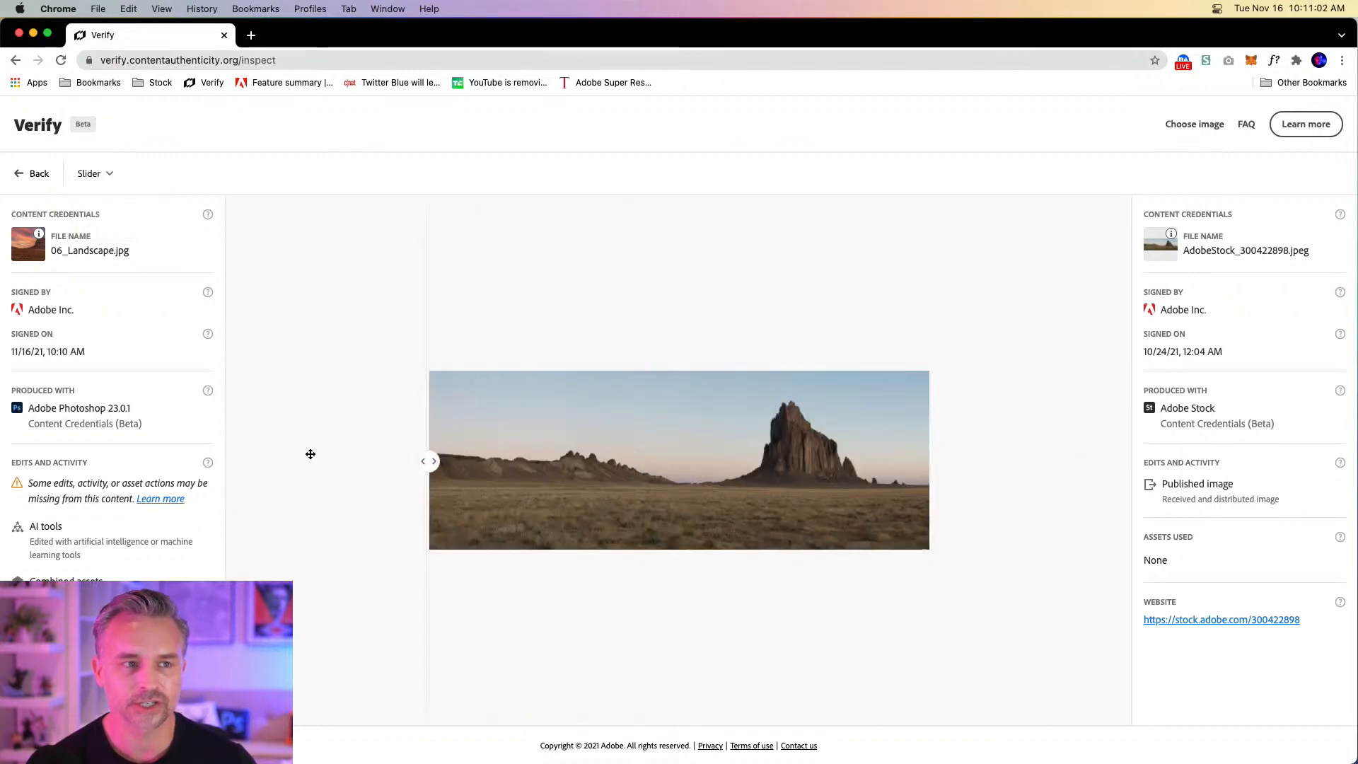
left_click_drag(423, 454, 1115, 468)
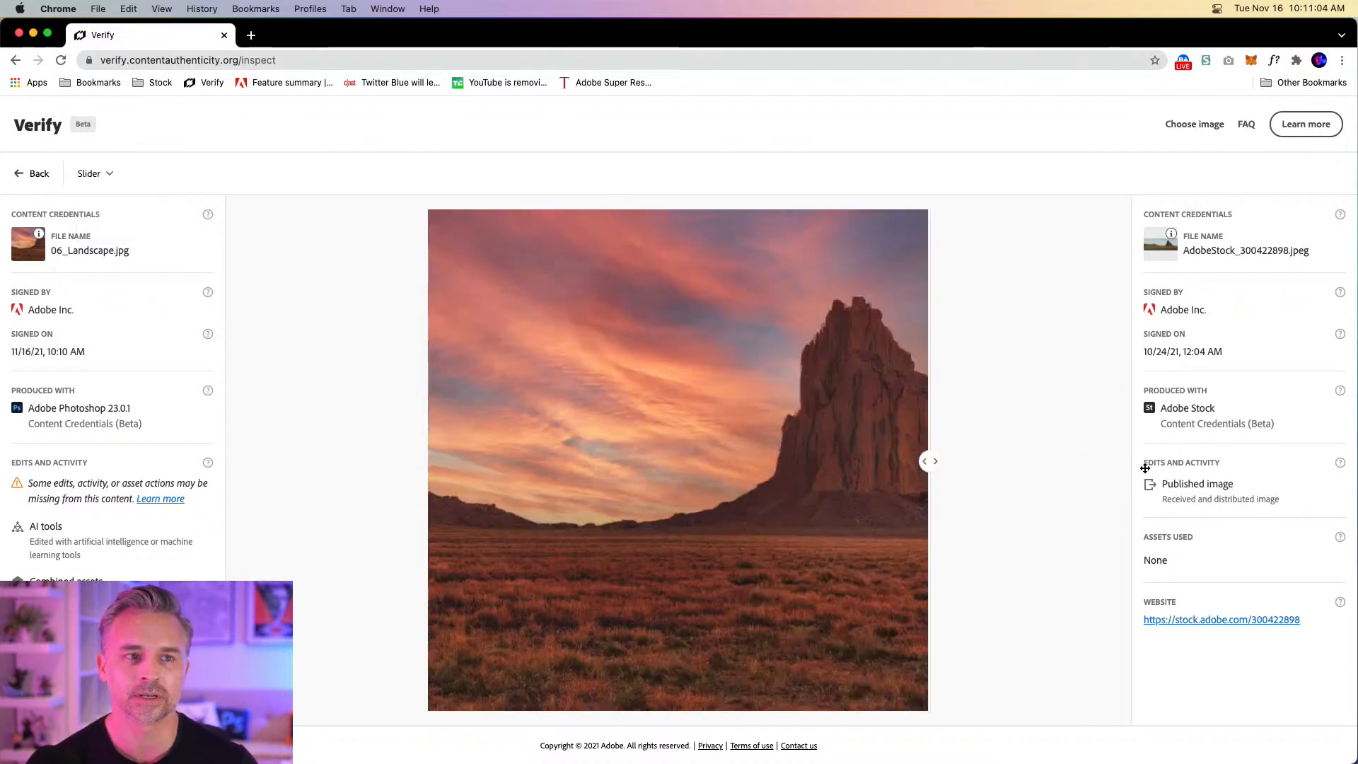
left_click_drag(932, 461, 1300, 527)
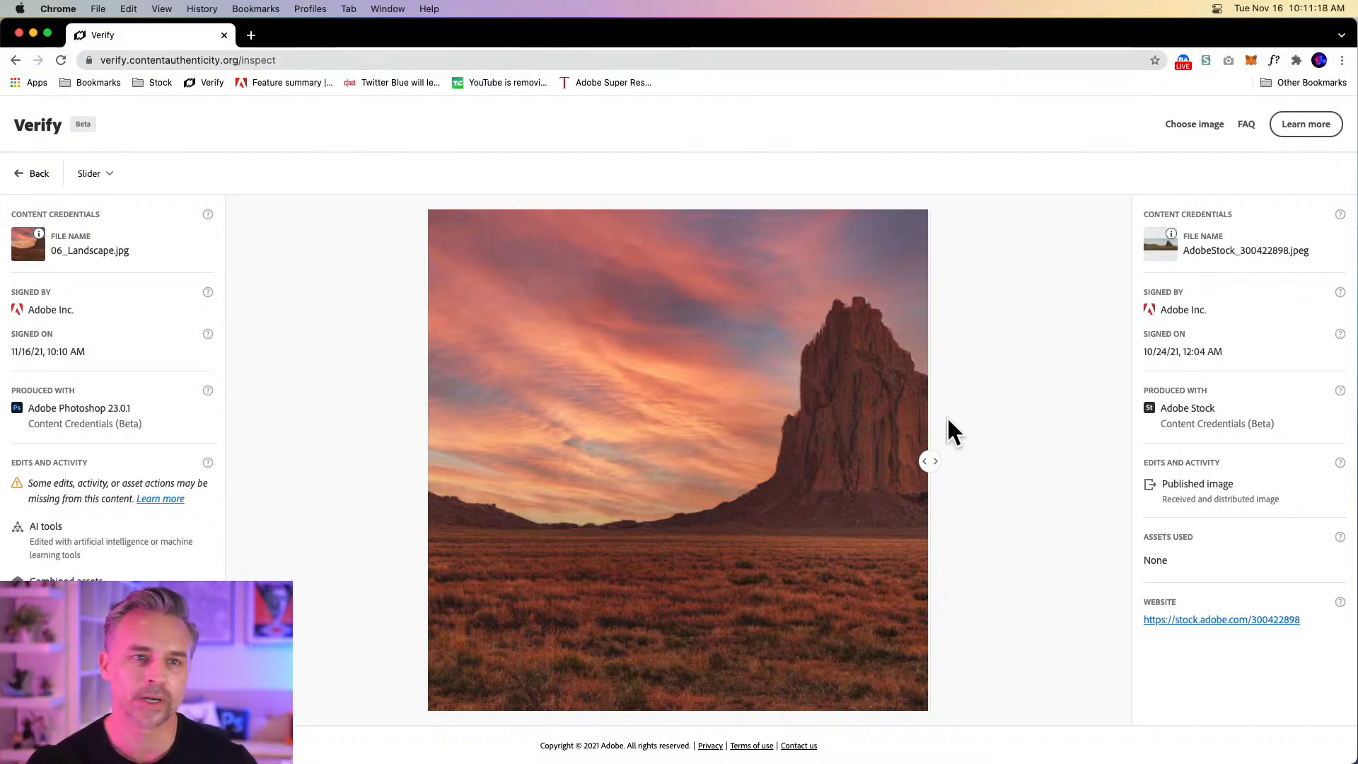
Switch back to Photoshop, reopen the Content Credentials (Beta) panel and reposition it over the image.
left_click(29, 33)
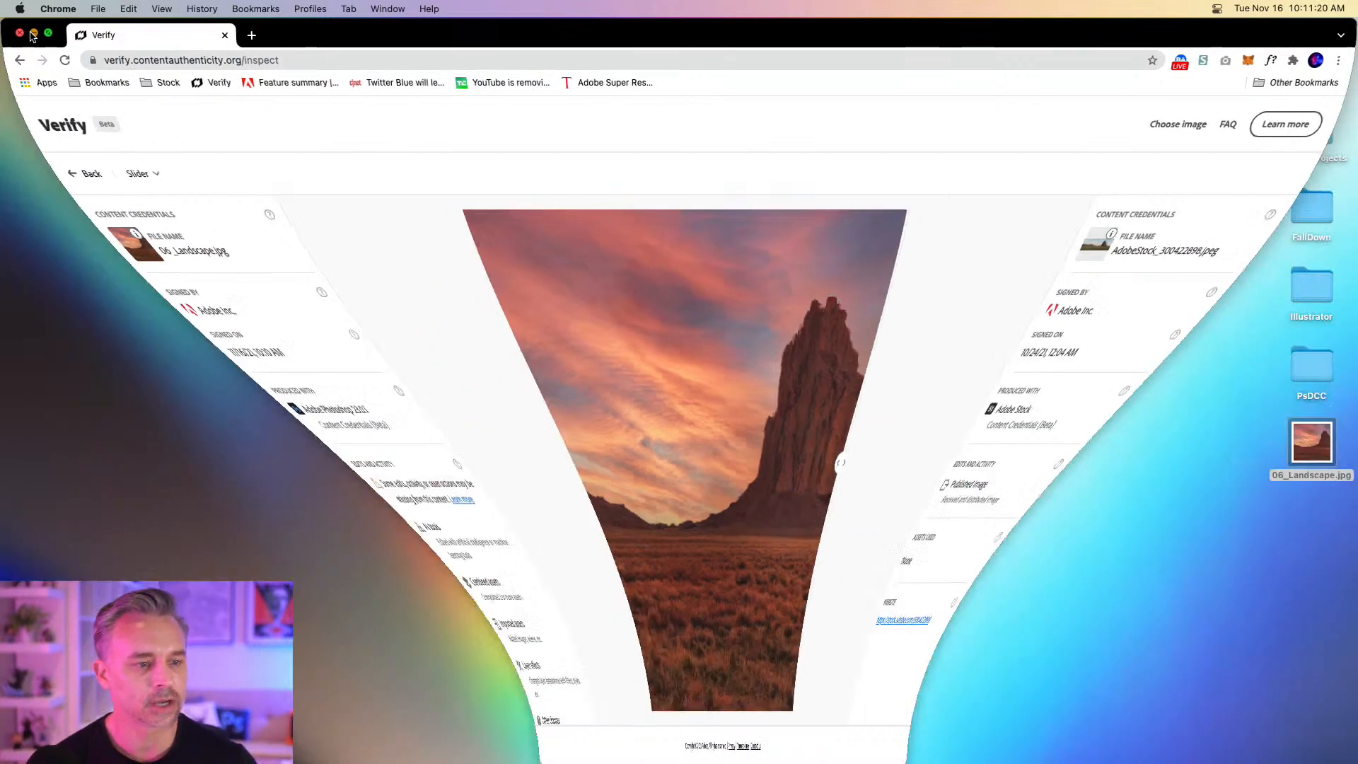
left_click(372, 748)
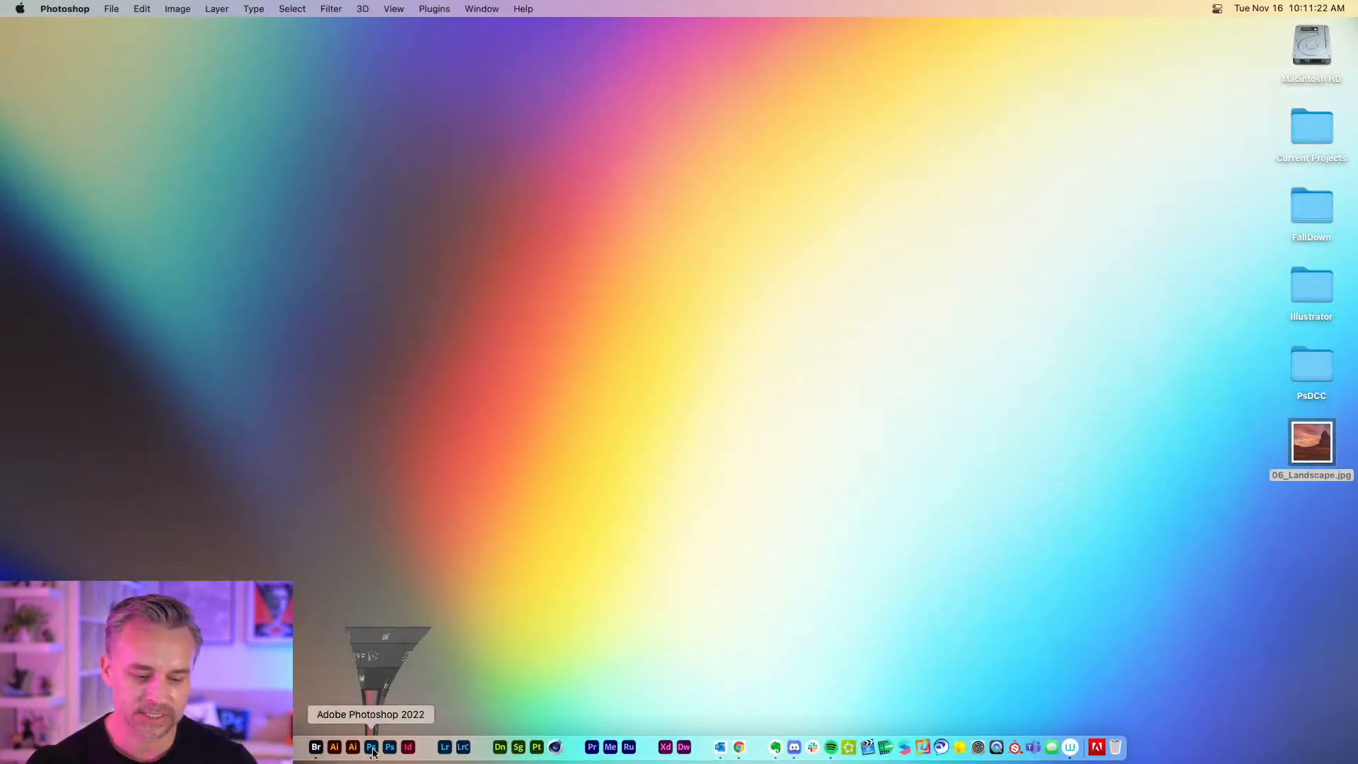
left_click(480, 9)
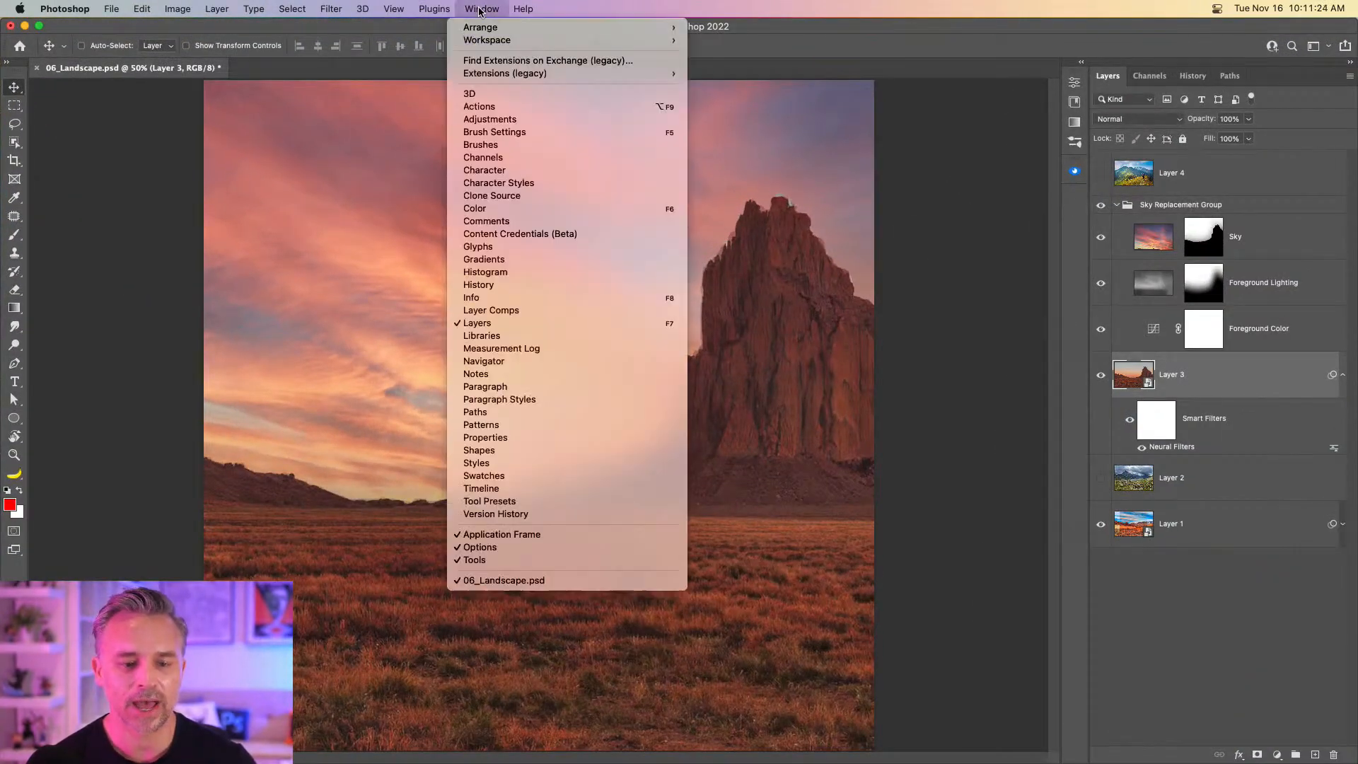
left_click(501, 236)
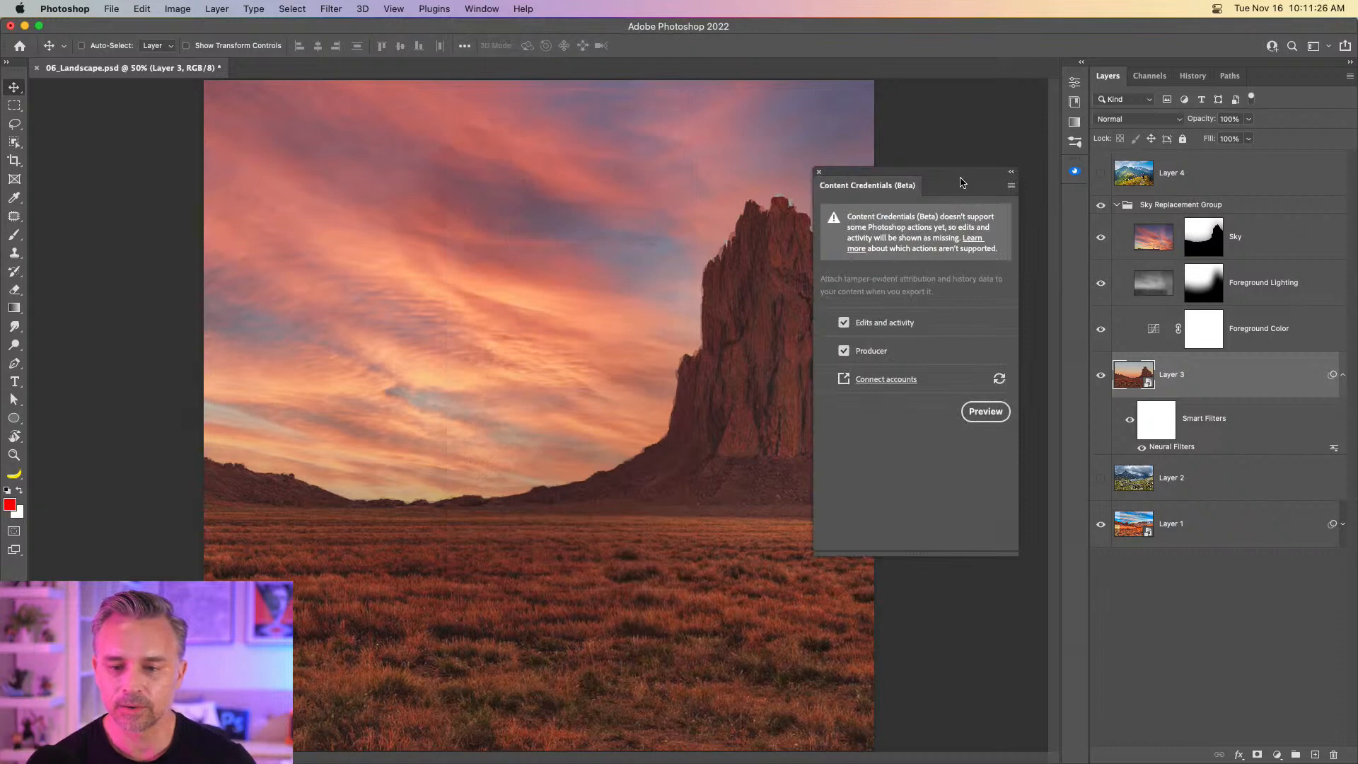
left_click_drag(962, 182, 923, 155)
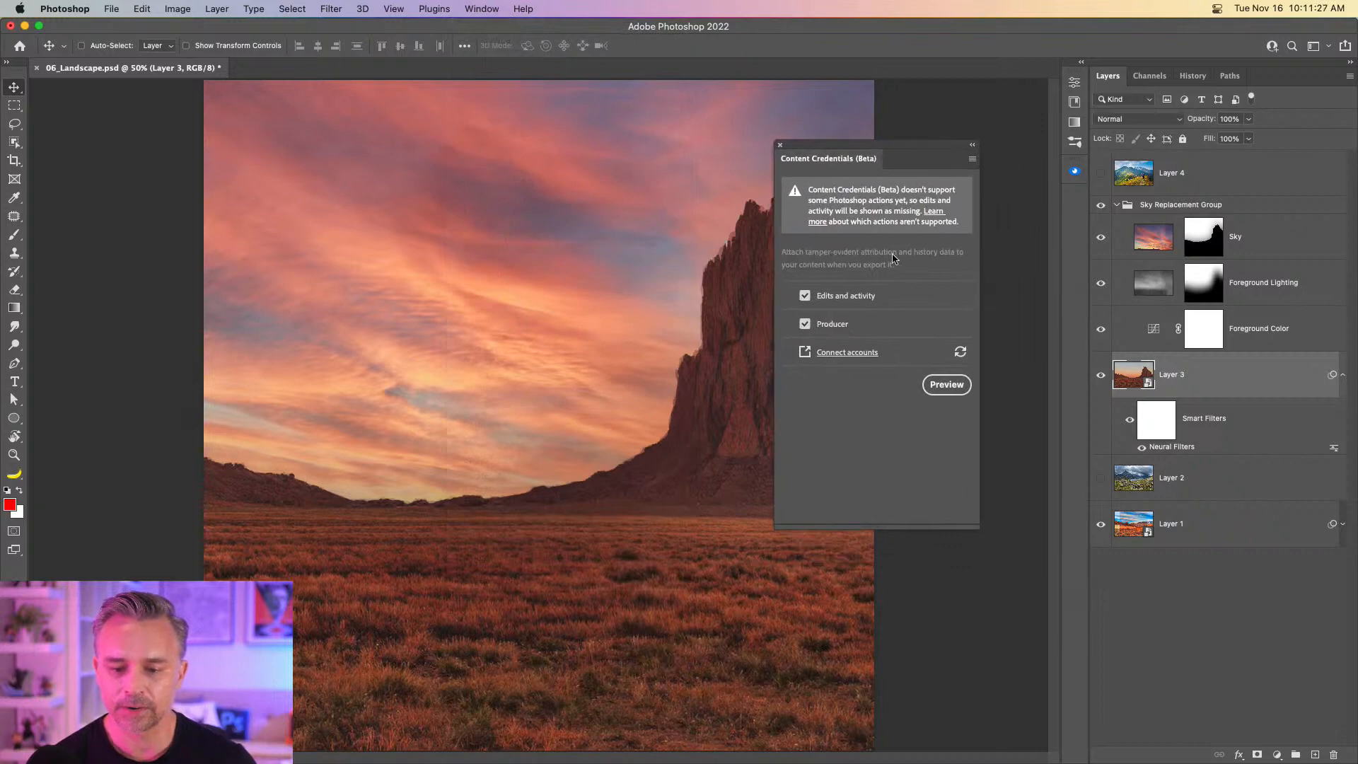
Open the Connected Accounts page, examine the social media and crypto accounts linked to the credentials, and return to Photoshop.
left_click(844, 352)
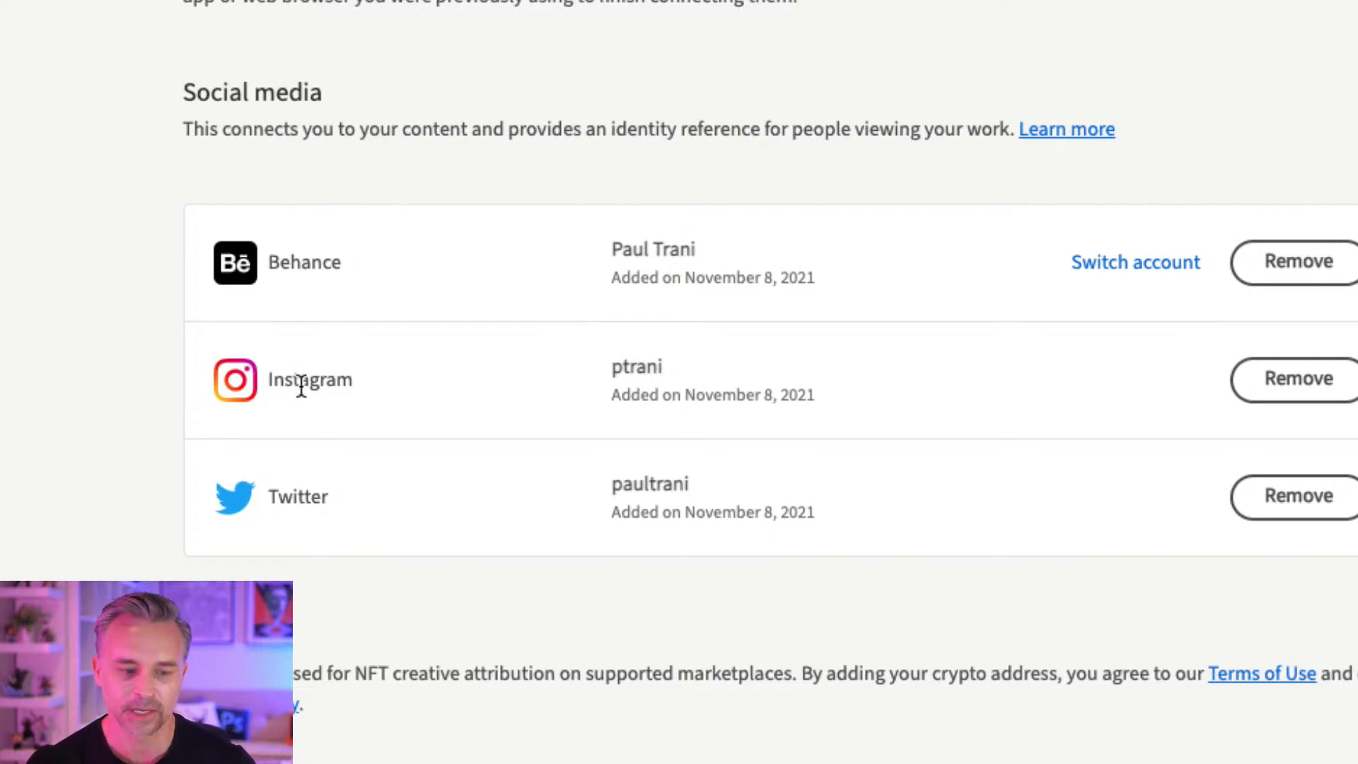
scroll(703, 628, "down", 3)
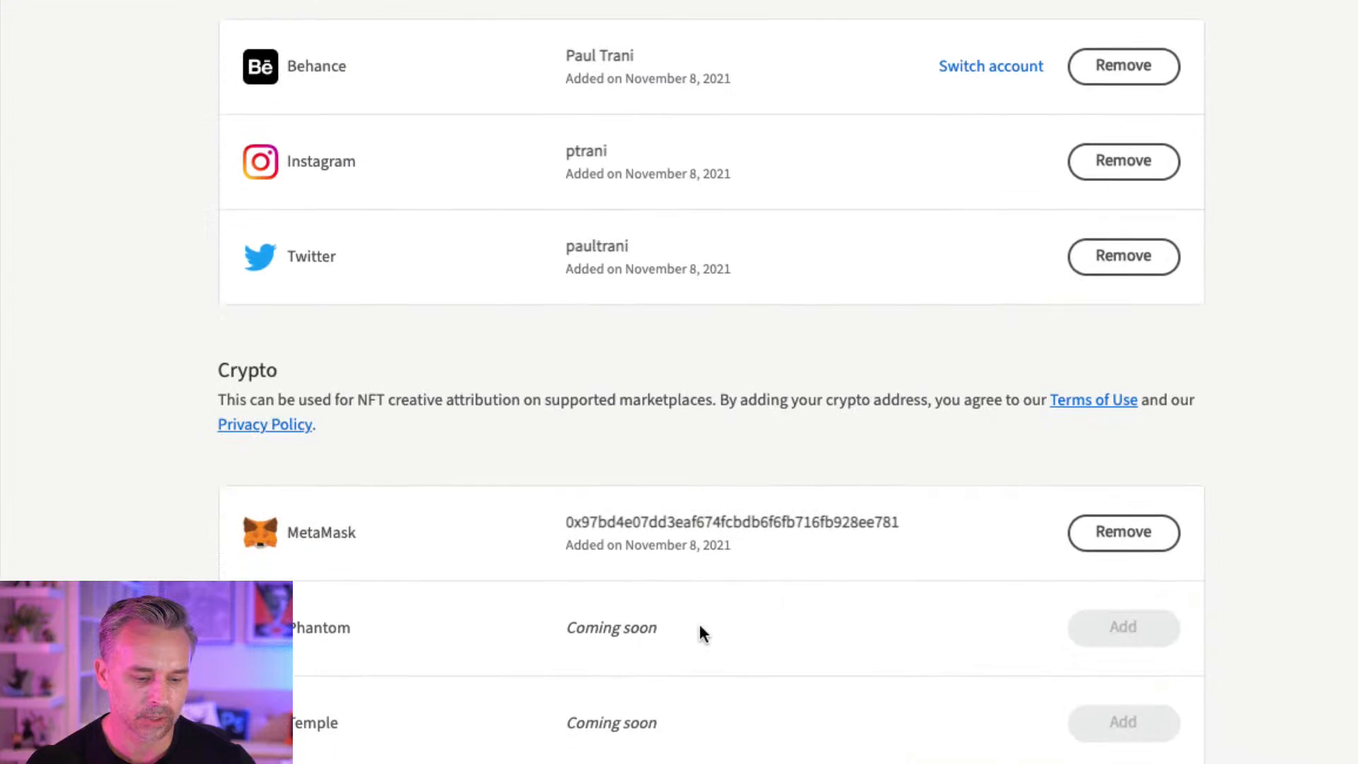
scroll(807, 728, "down", 2)
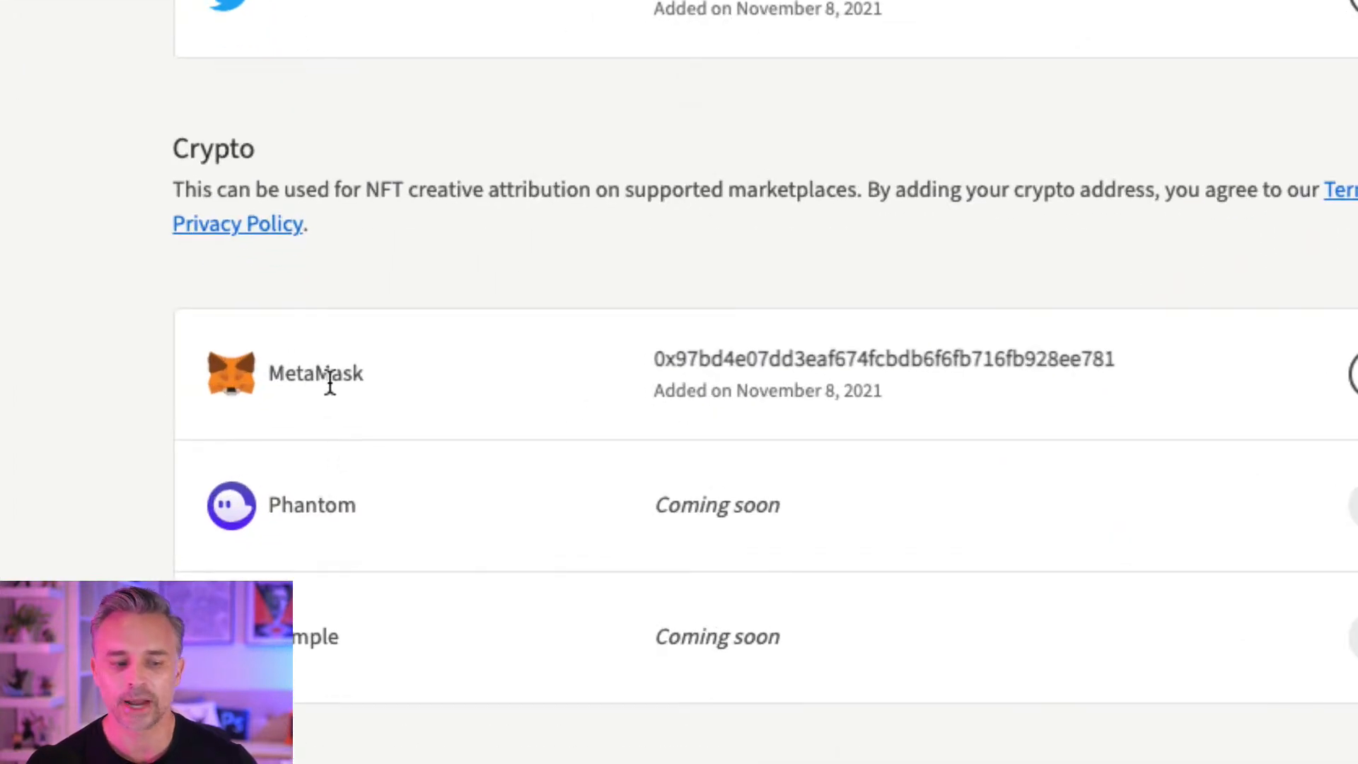
left_click_drag(270, 365, 464, 415)
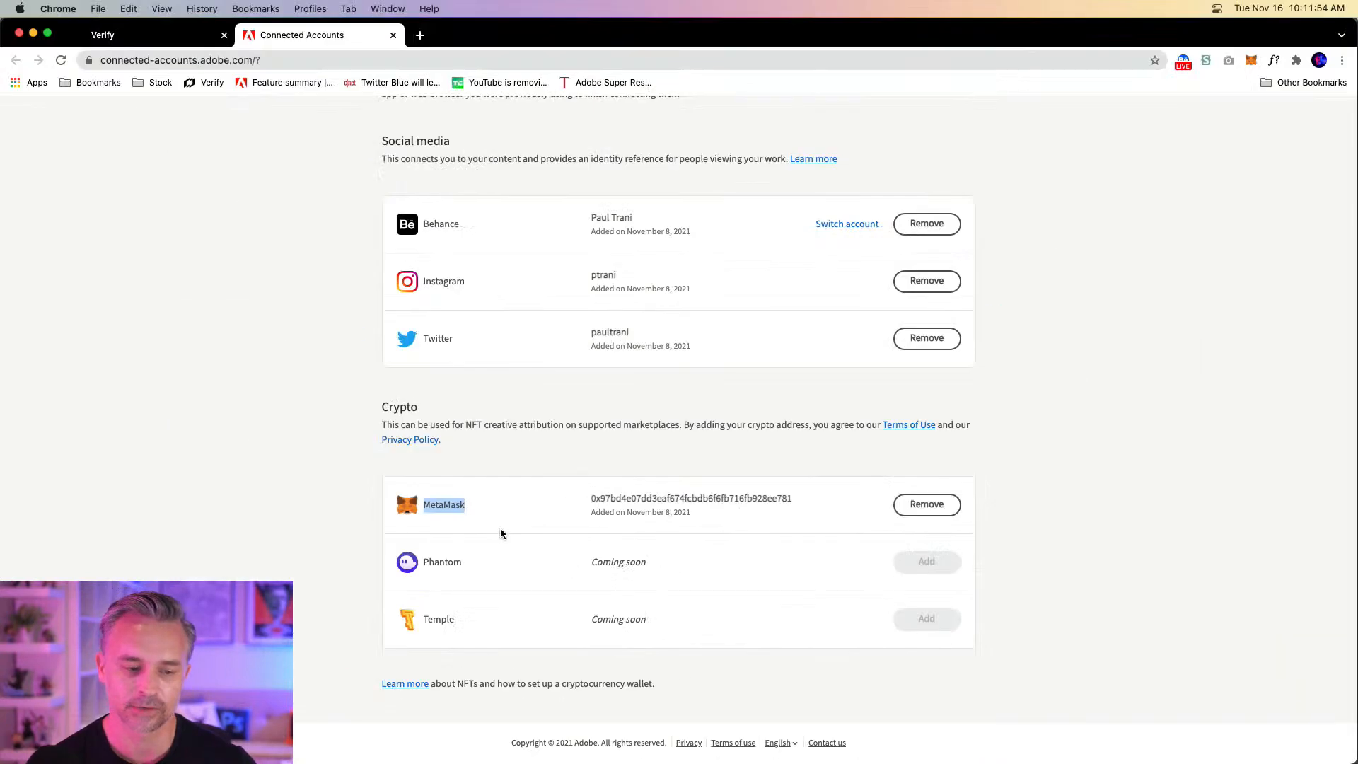
left_click(240, 364)
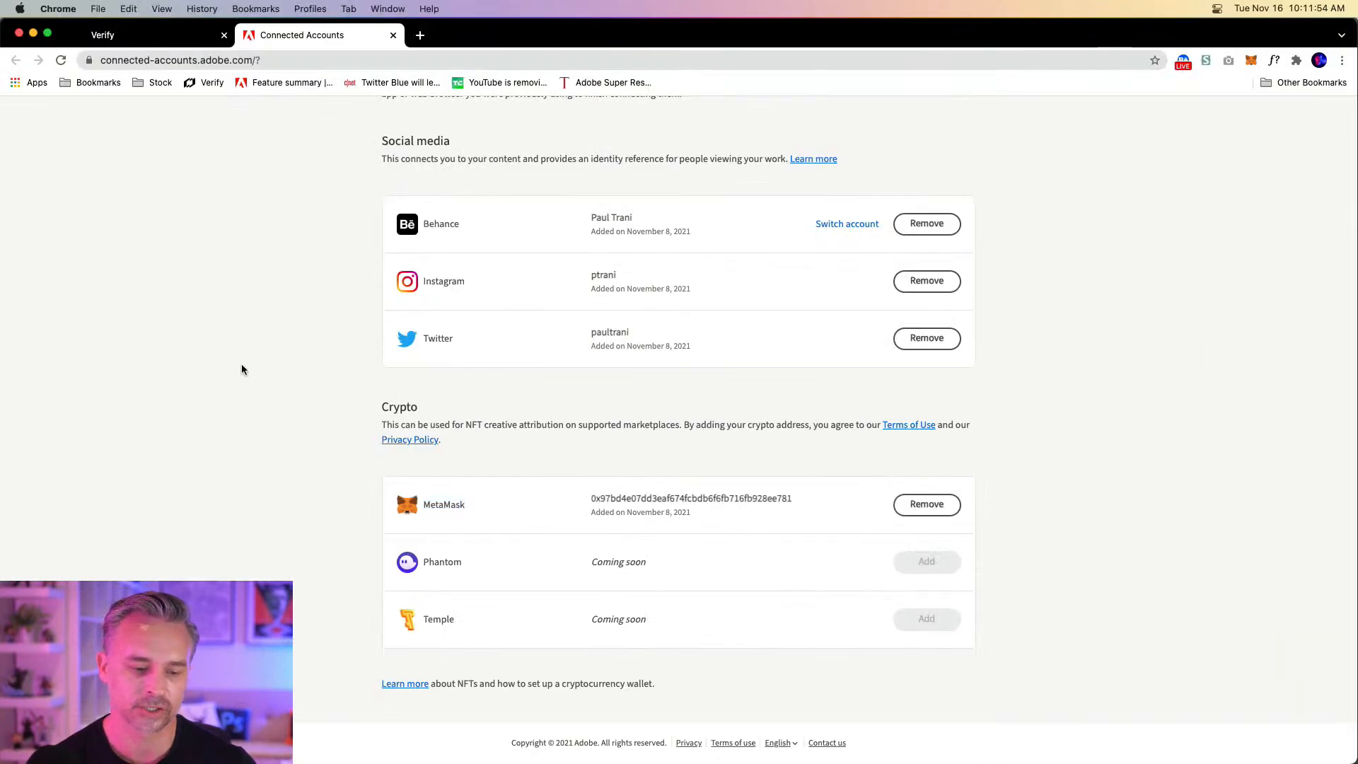
left_click(33, 33)
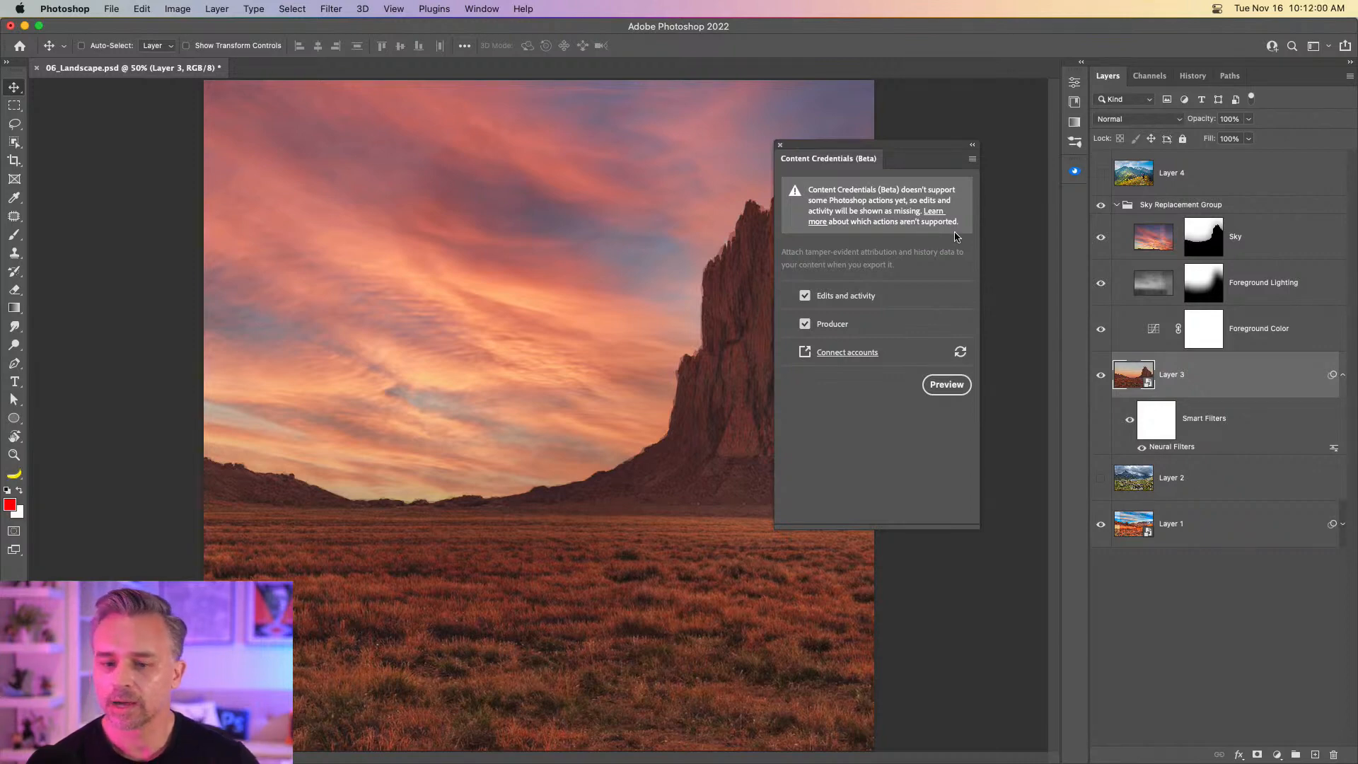
Close the Content Credentials panel and export the landscape image as a JPG named 06_Landscape_WO.jpg on the Desktop.
left_click(780, 145)
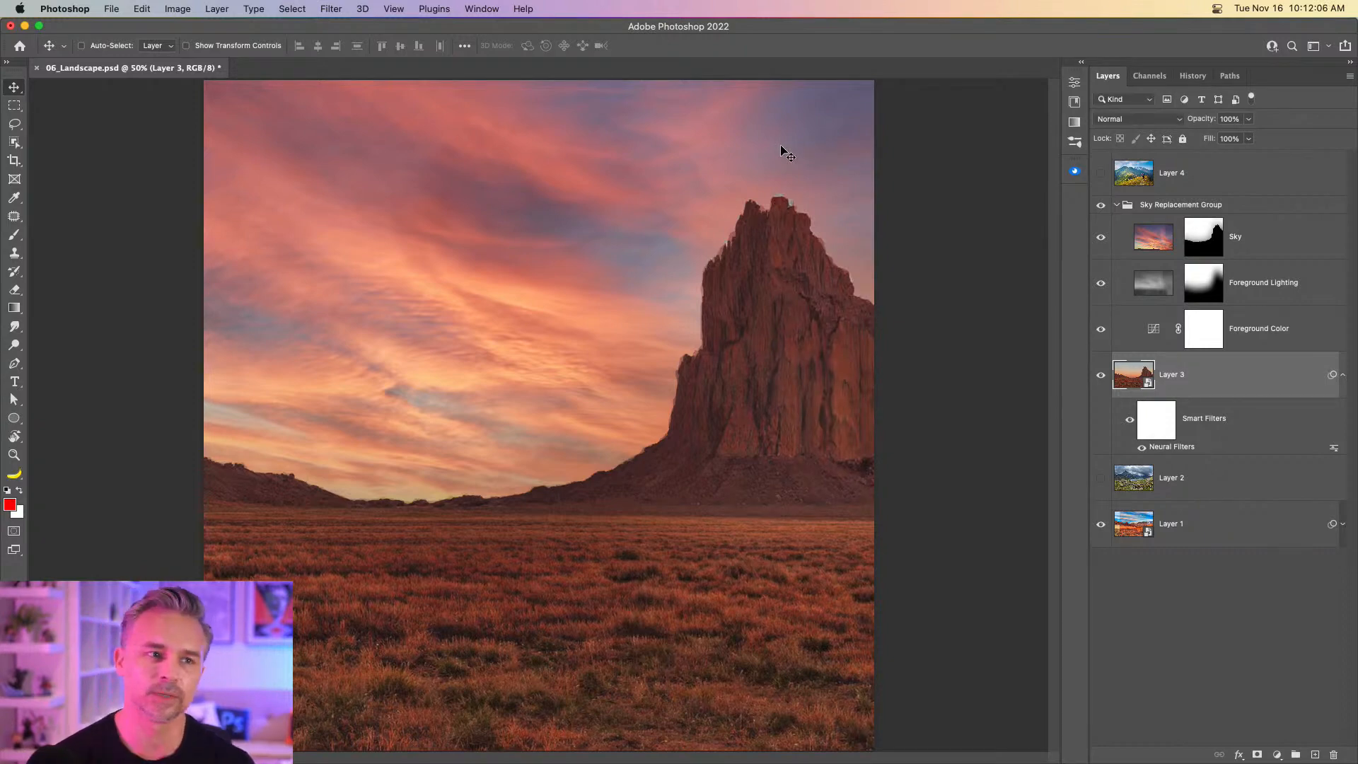
left_click(111, 9)
mouse_move(147, 225)
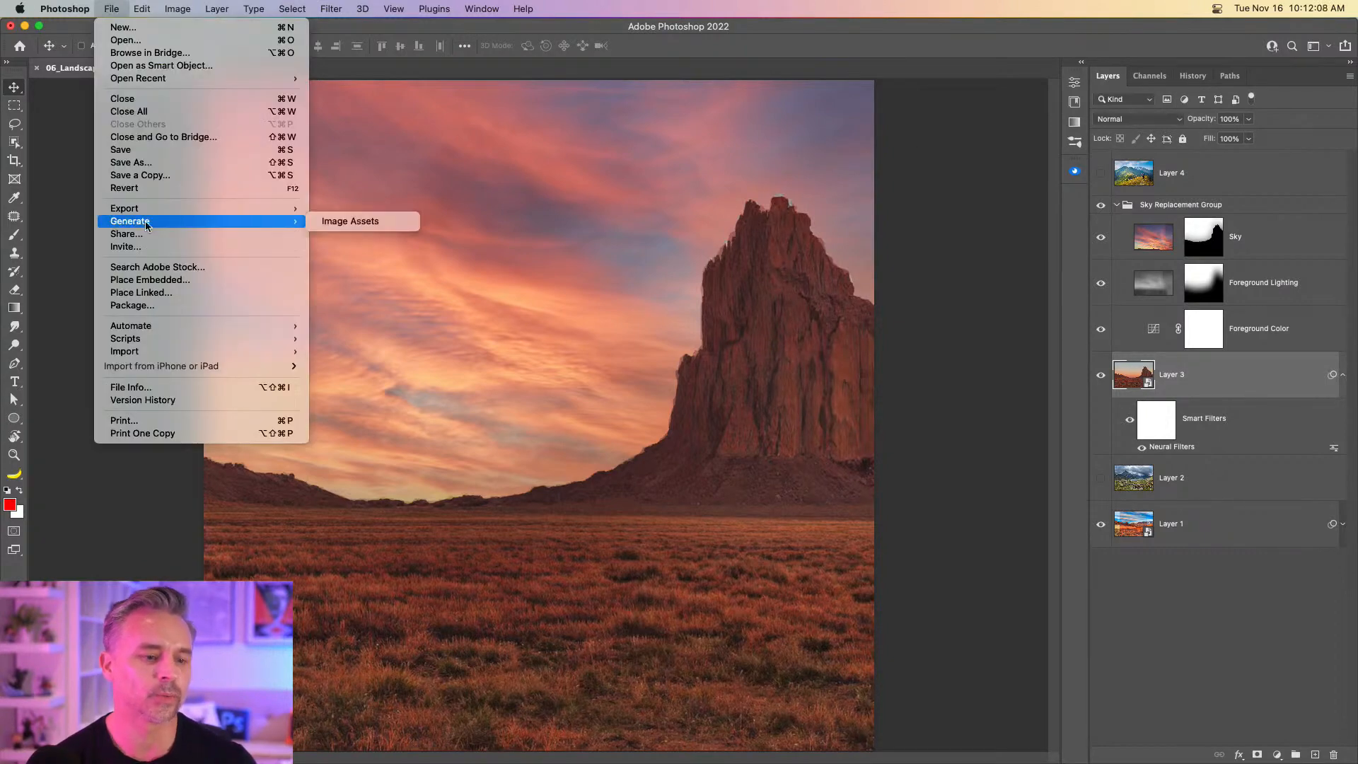
mouse_move(304, 210)
left_click(463, 222)
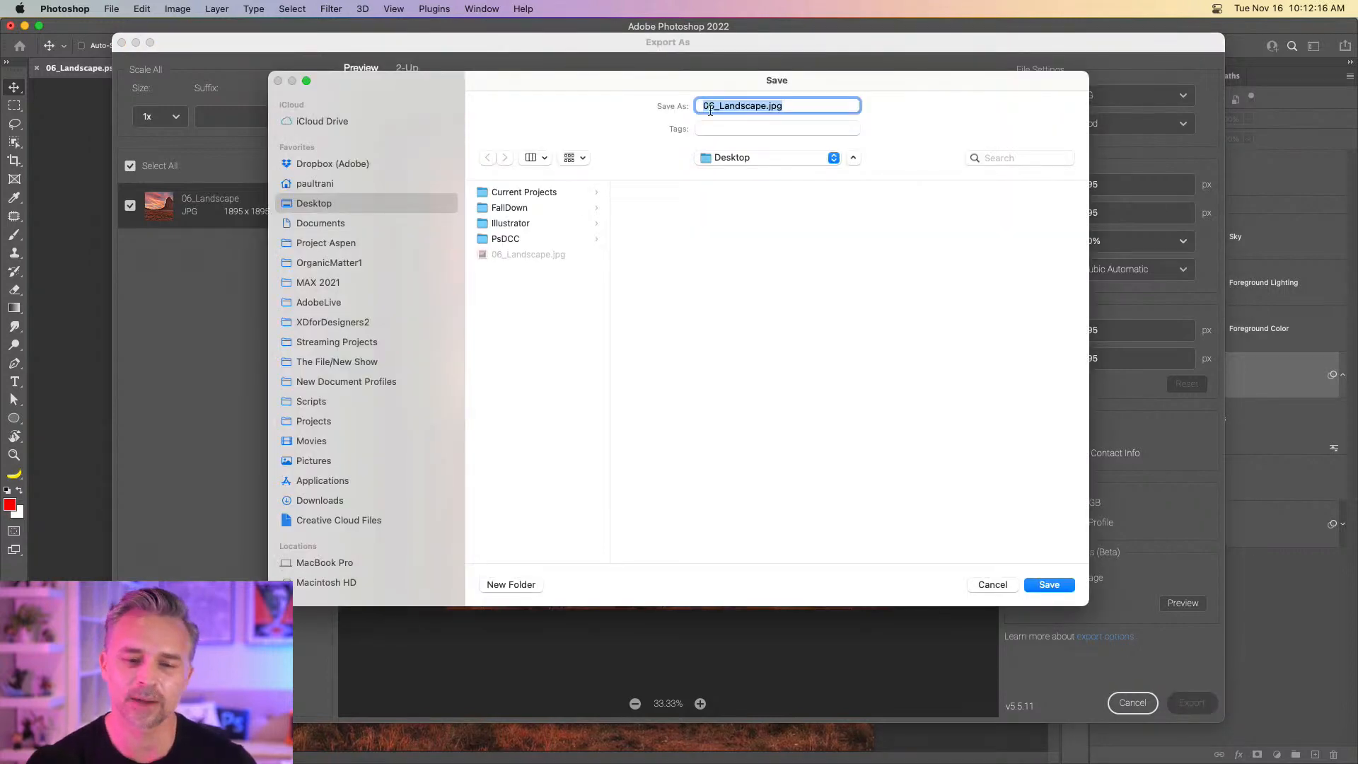
left_click(713, 107)
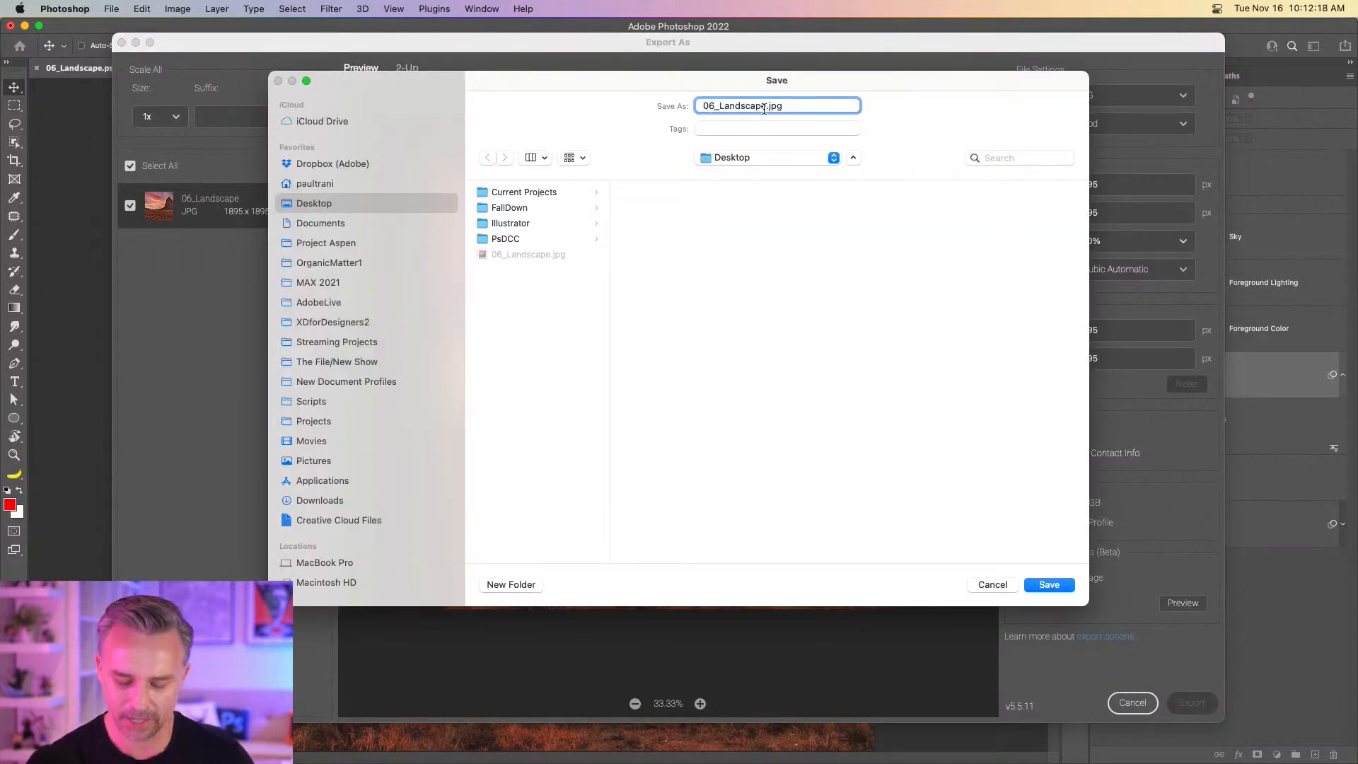
type("_WO")
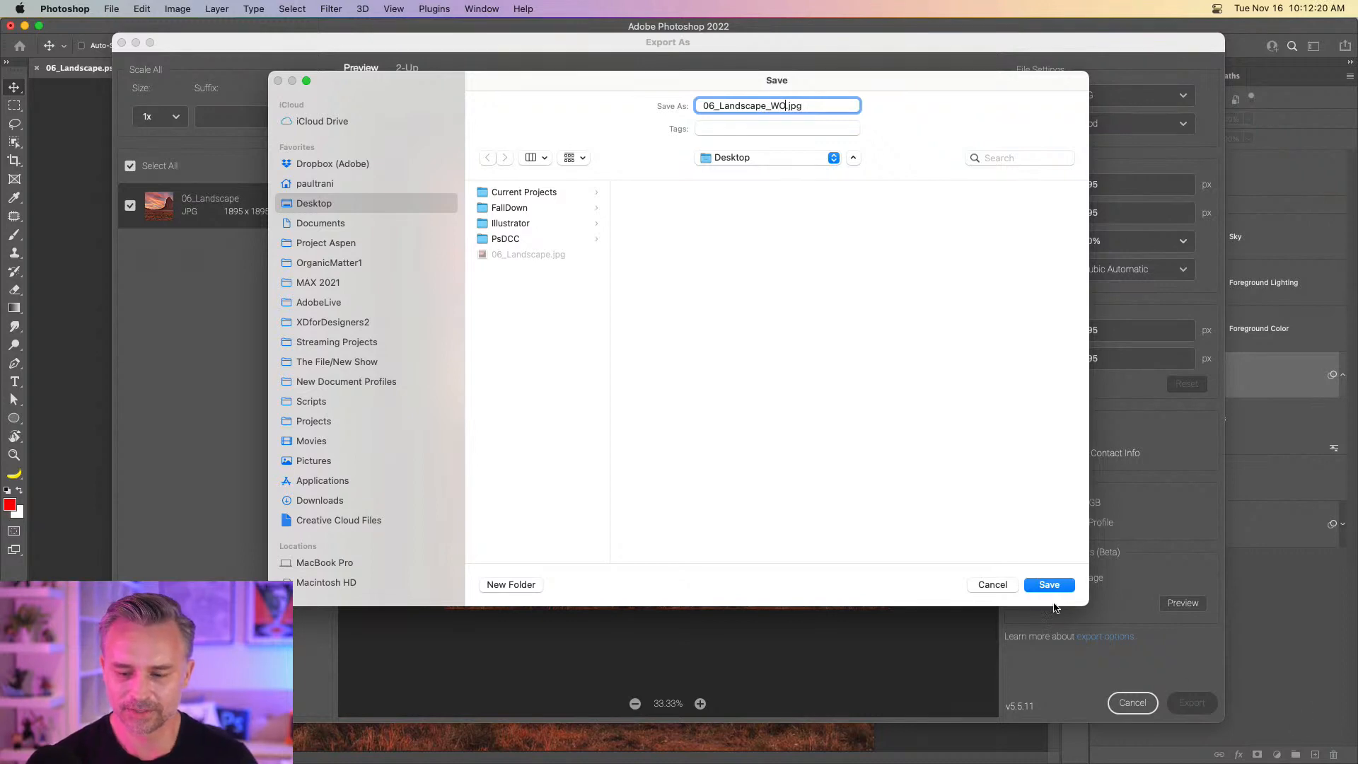
left_click(1050, 586)
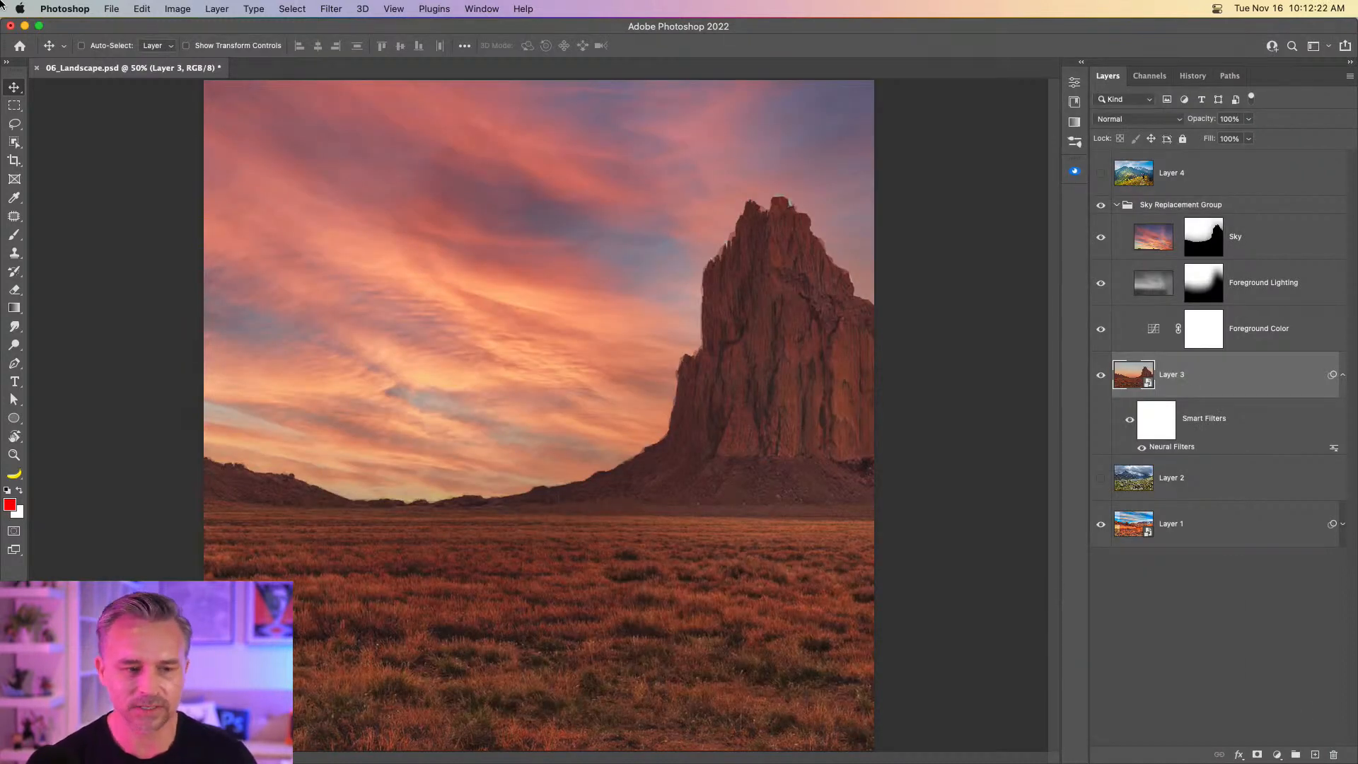
Minimize Photoshop and place the file information windows of 06_Landscape_WO.jpg and 06_Landscape.jpg side by side on the desktop.
left_click(23, 27)
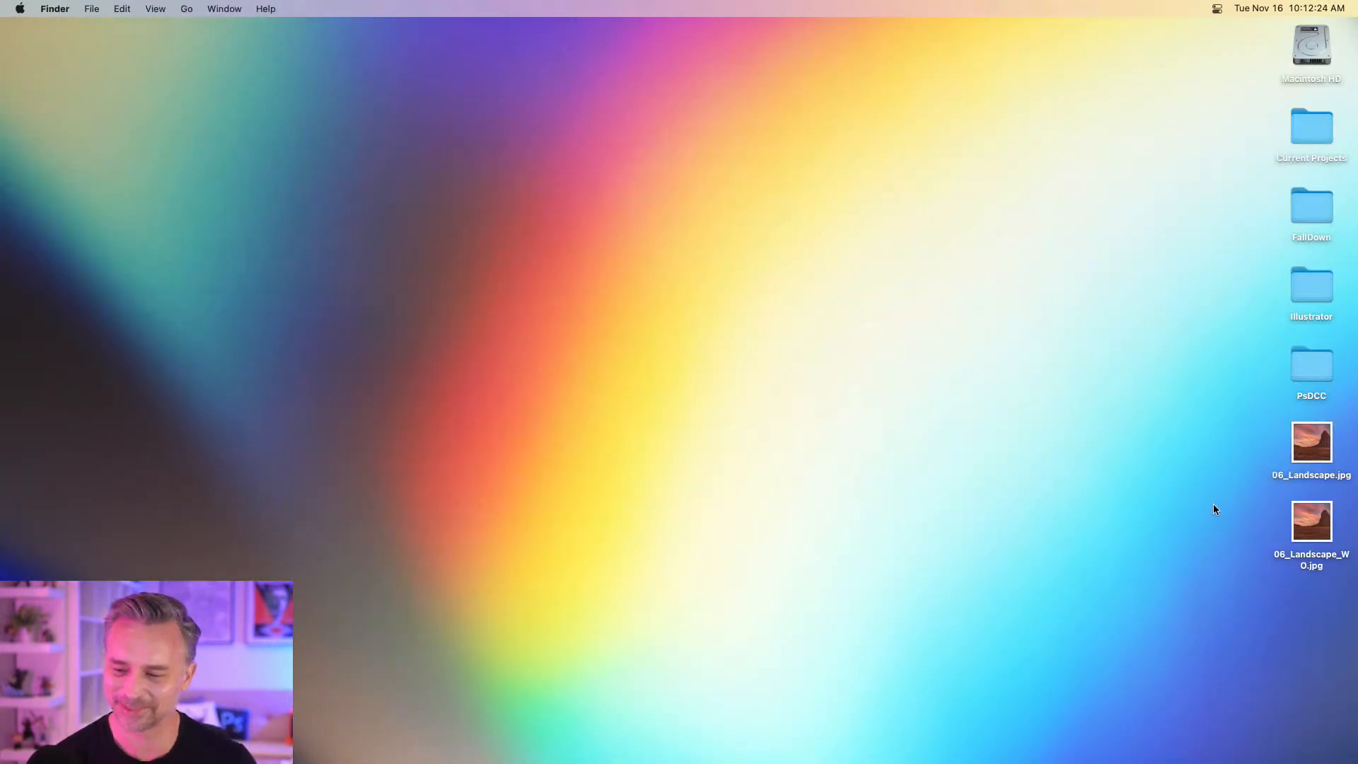
left_click(1299, 525)
key("super+i")
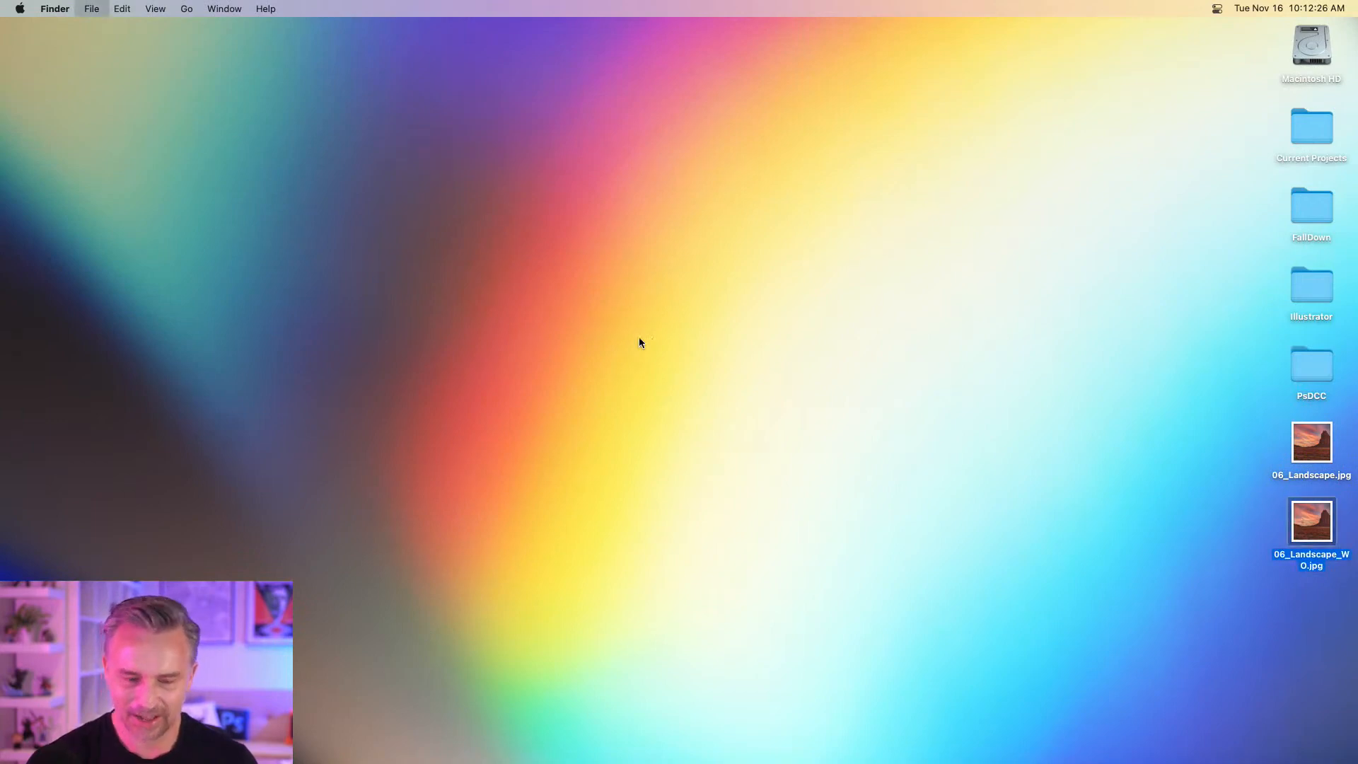
left_click_drag(100, 35, 851, 41)
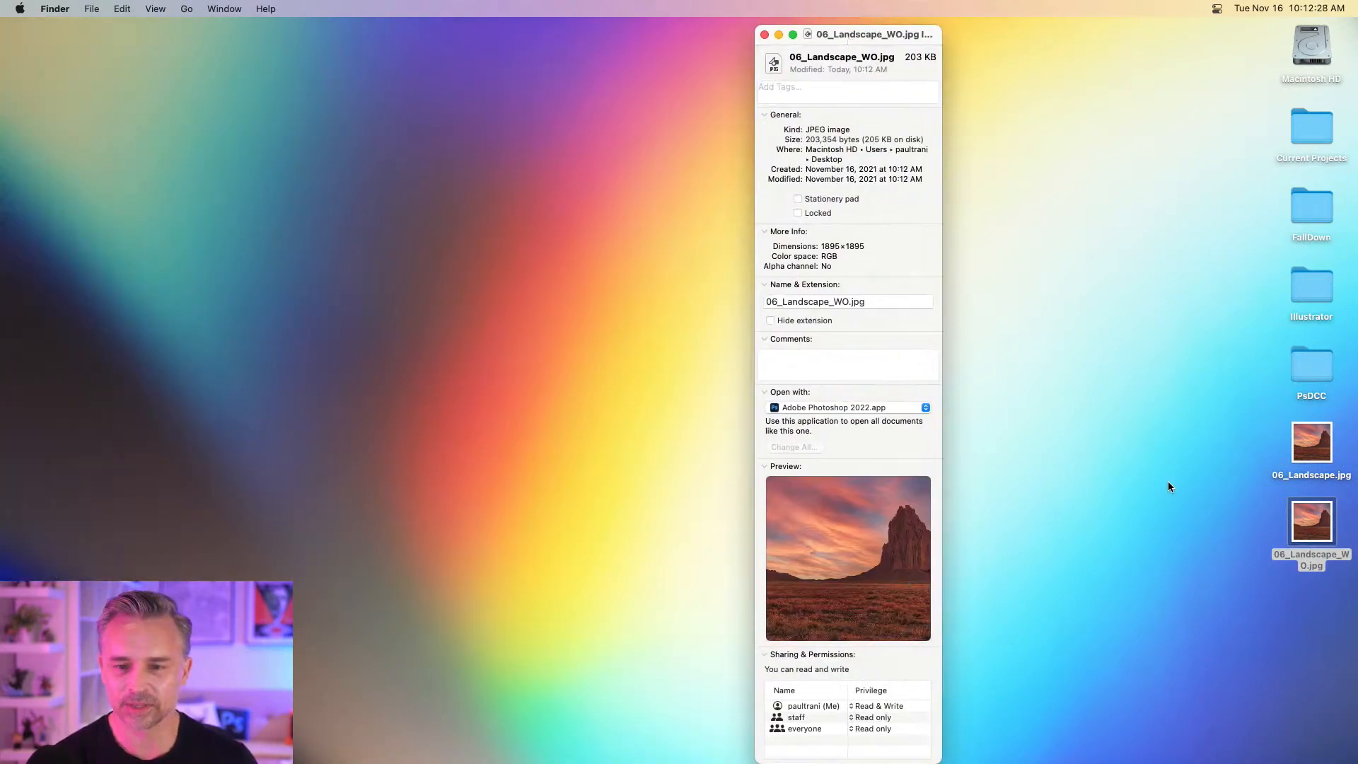
left_click(1311, 446)
key("super+i")
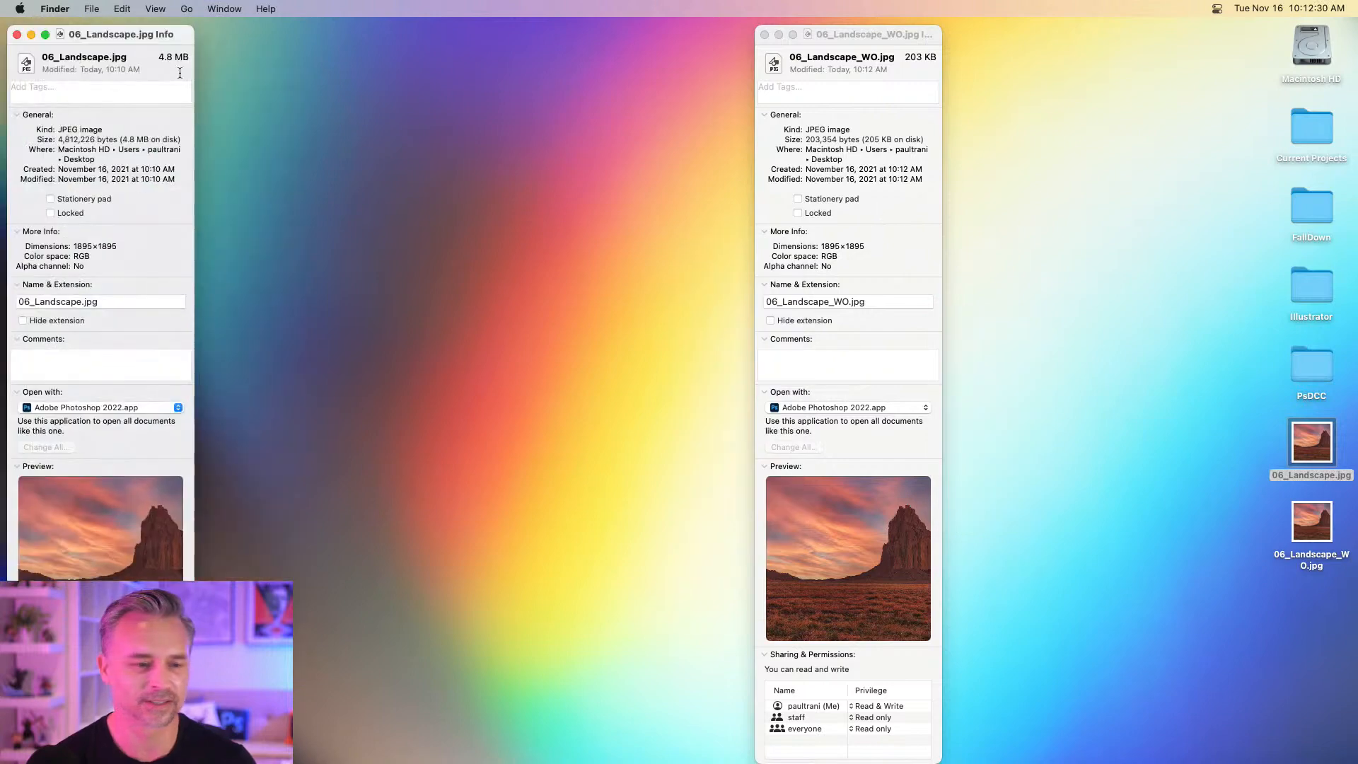
left_click_drag(101, 35, 662, 30)
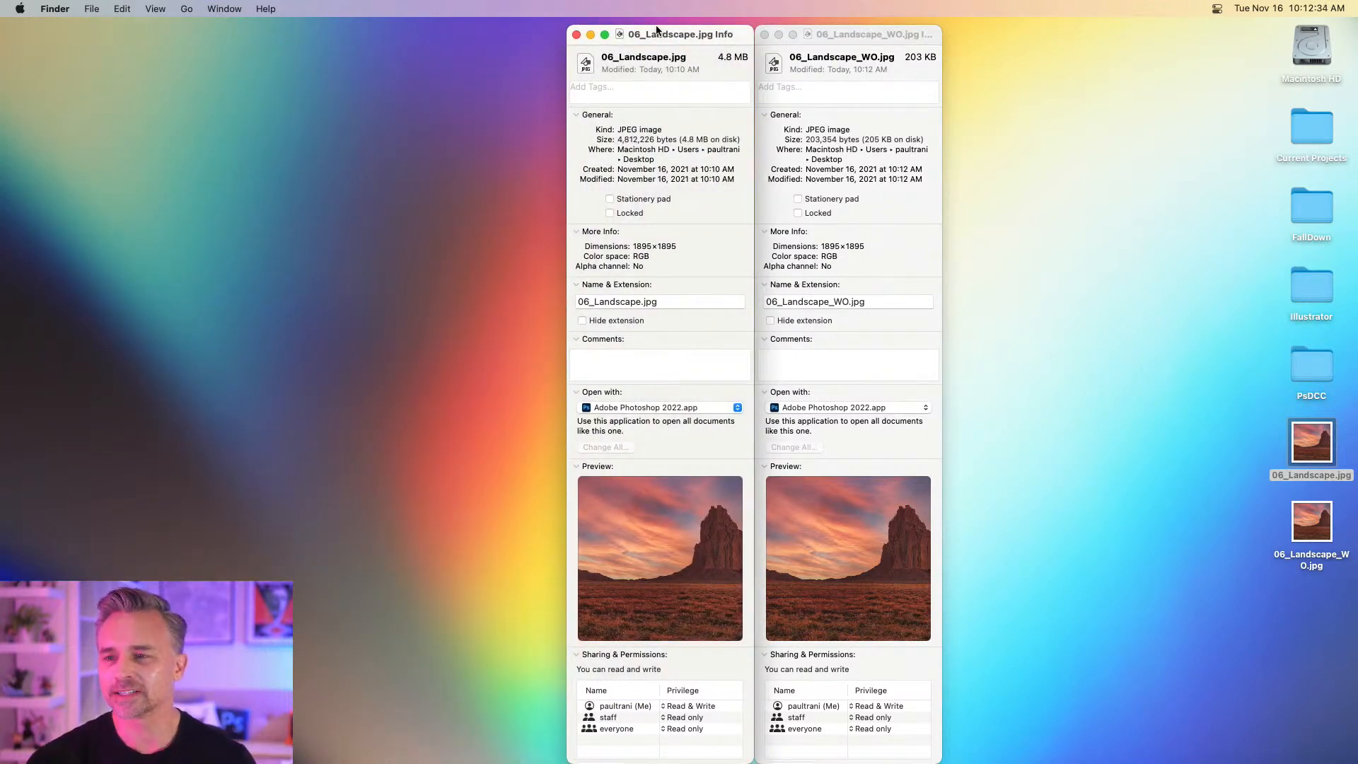
Swap the two file information windows, compare the sizes of both JPGs, and close both windows.
left_click_drag(848, 35, 478, 33)
left_click_drag(613, 35, 743, 28)
left_click_drag(490, 34, 612, 23)
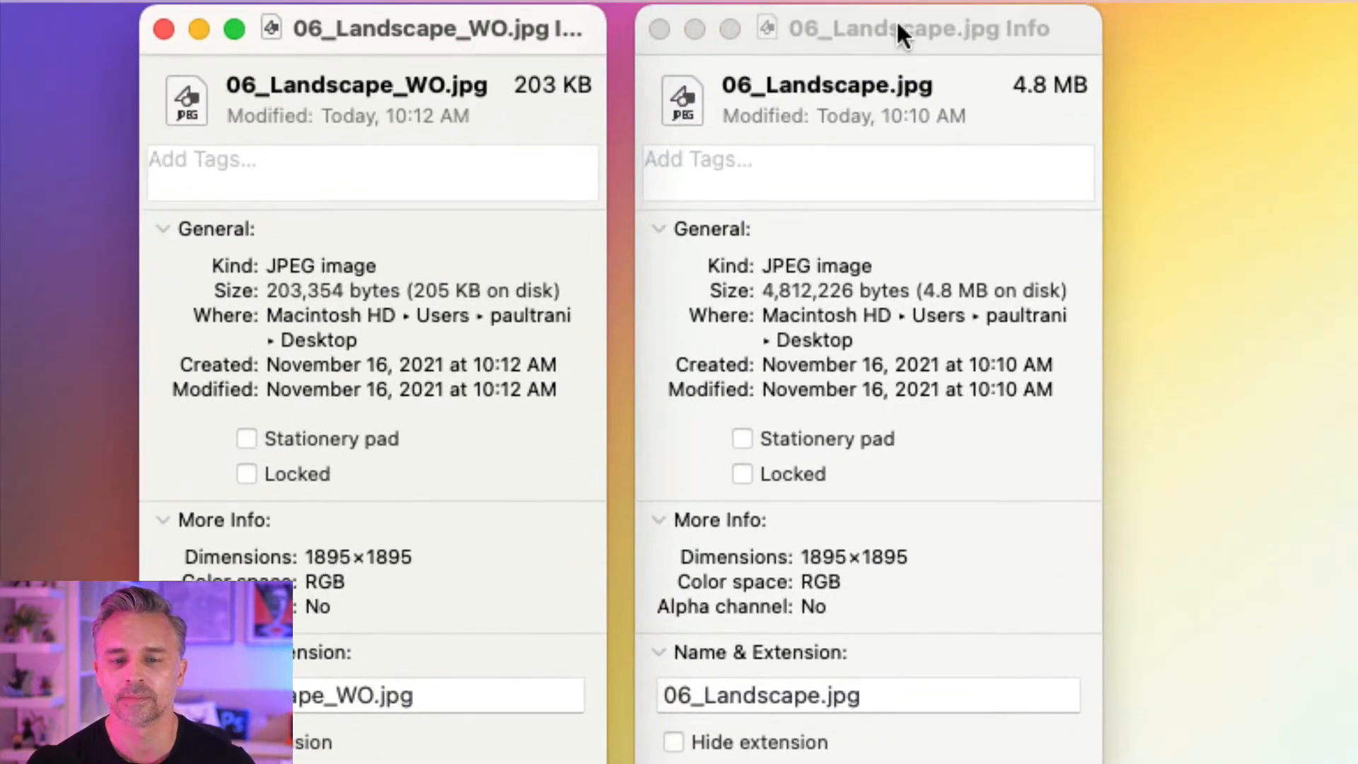
left_click(900, 23)
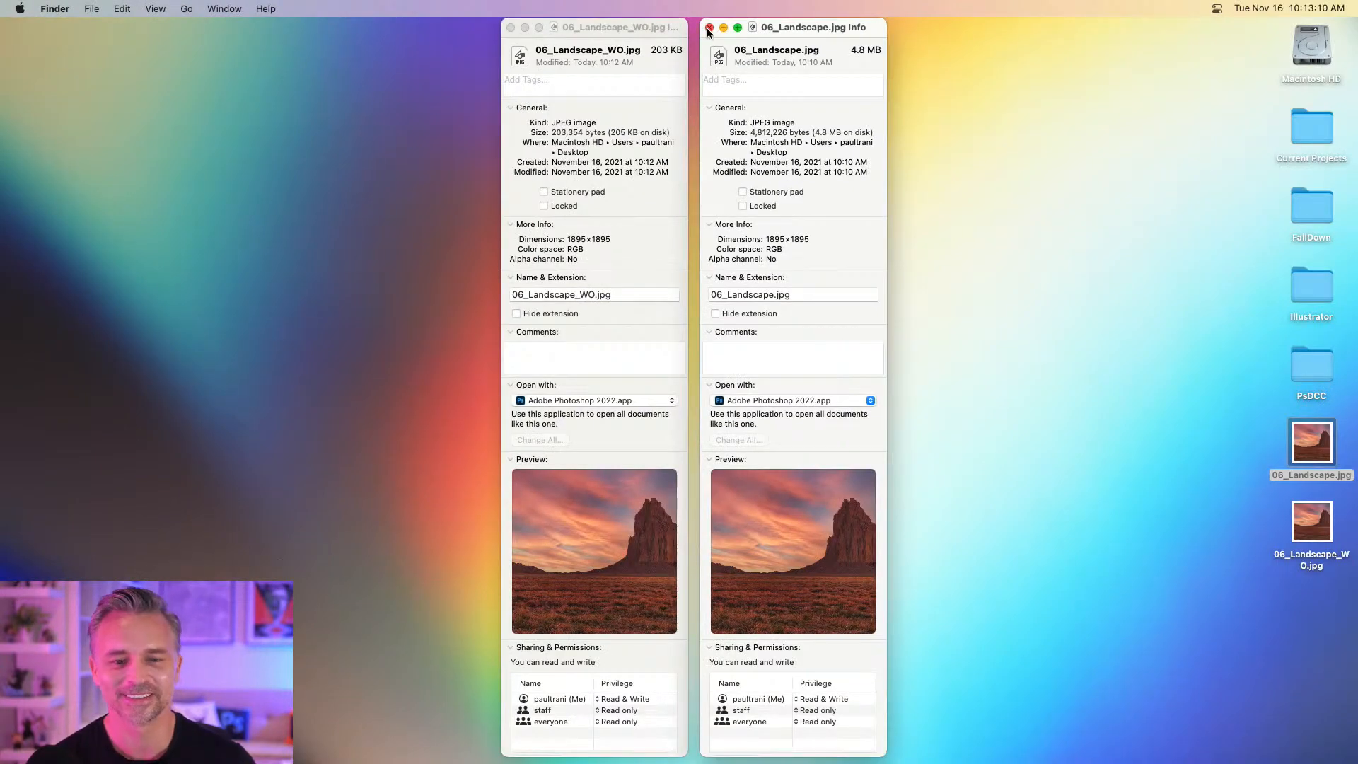
left_click(708, 28)
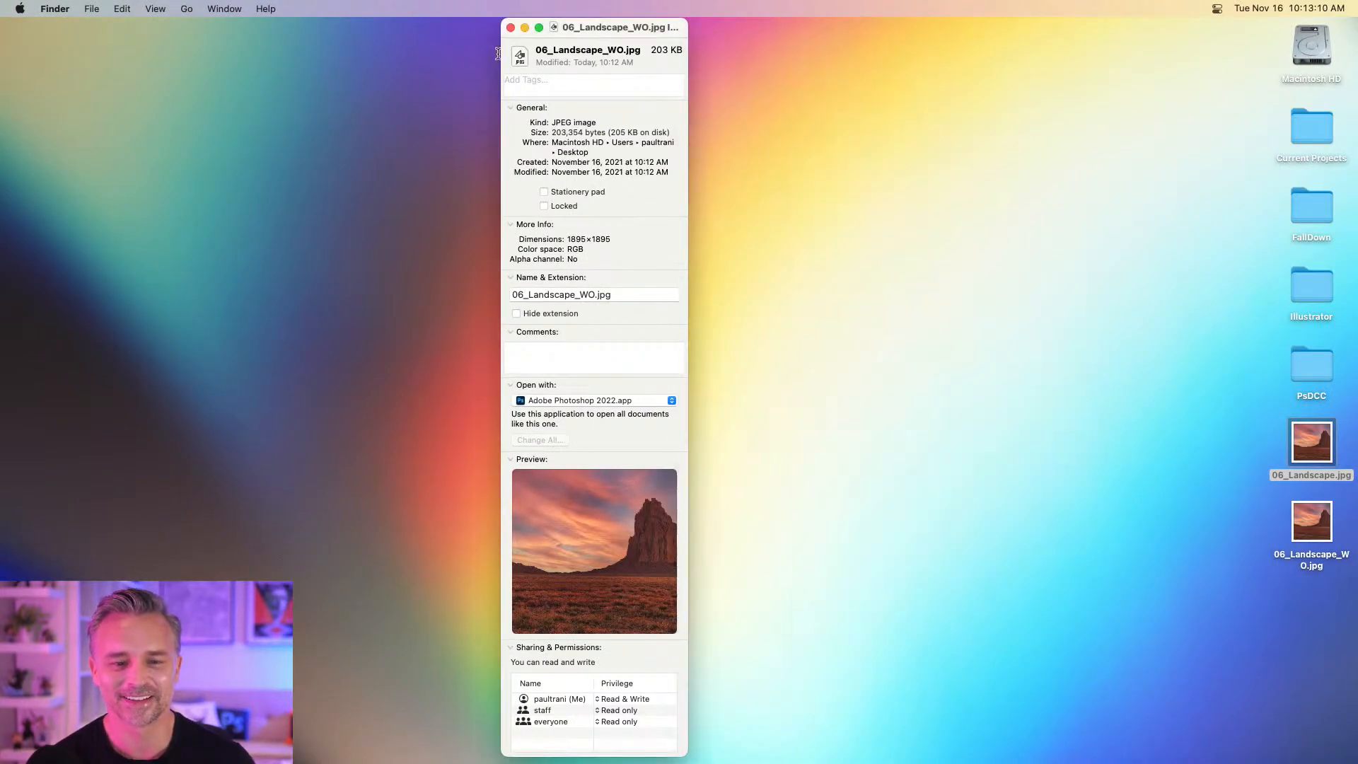
left_click(510, 27)
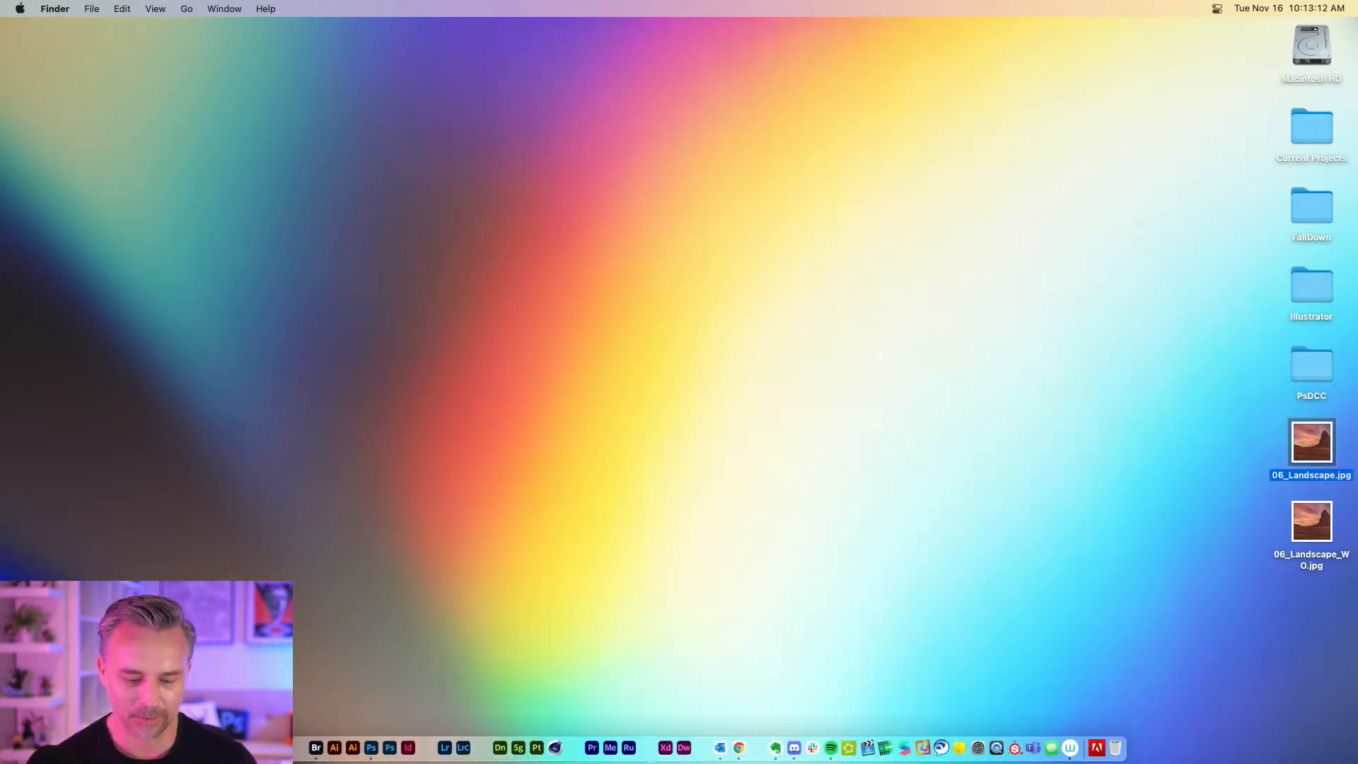
Switch to Verify in Chrome, leave the comparison view, and inspect the untitled ingredient images of 06_Landscape.jpg.
left_click(732, 747)
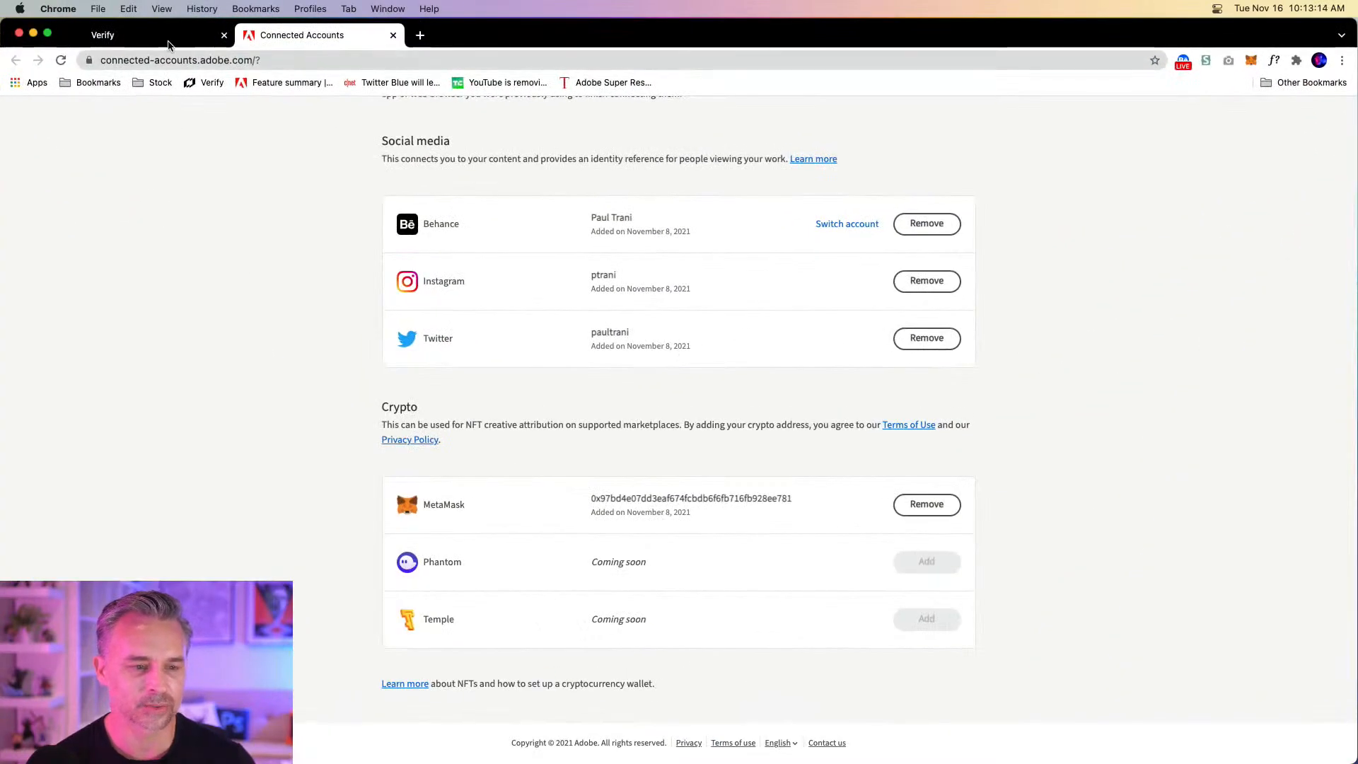
left_click(169, 41)
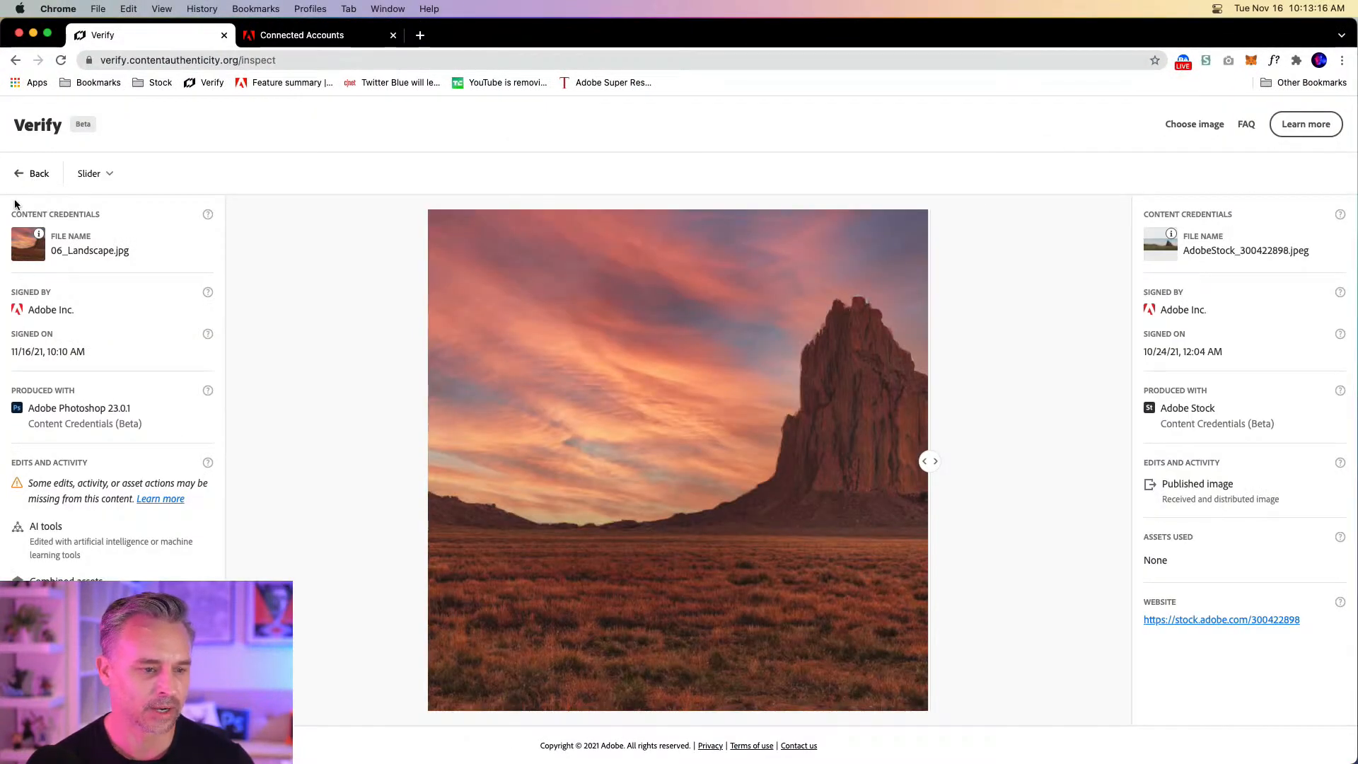
left_click(21, 174)
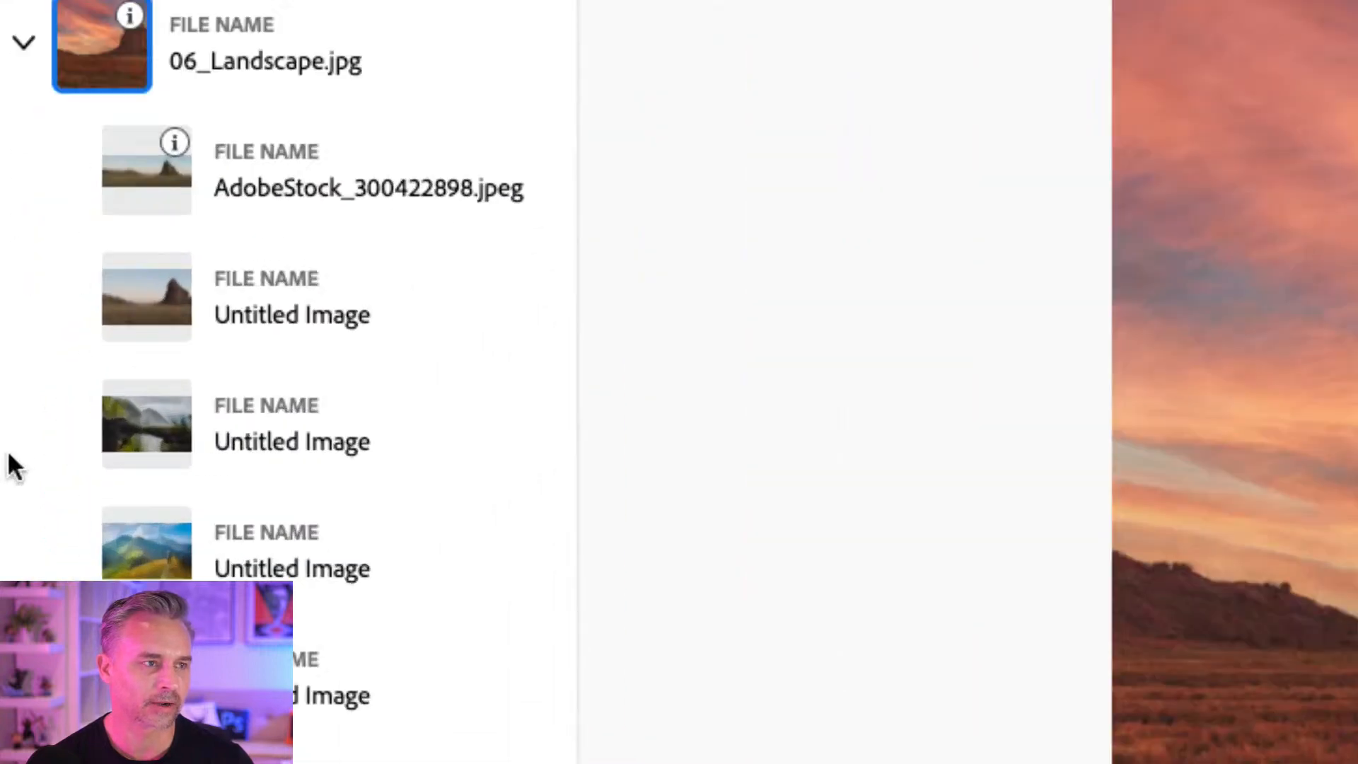
left_click(64, 396)
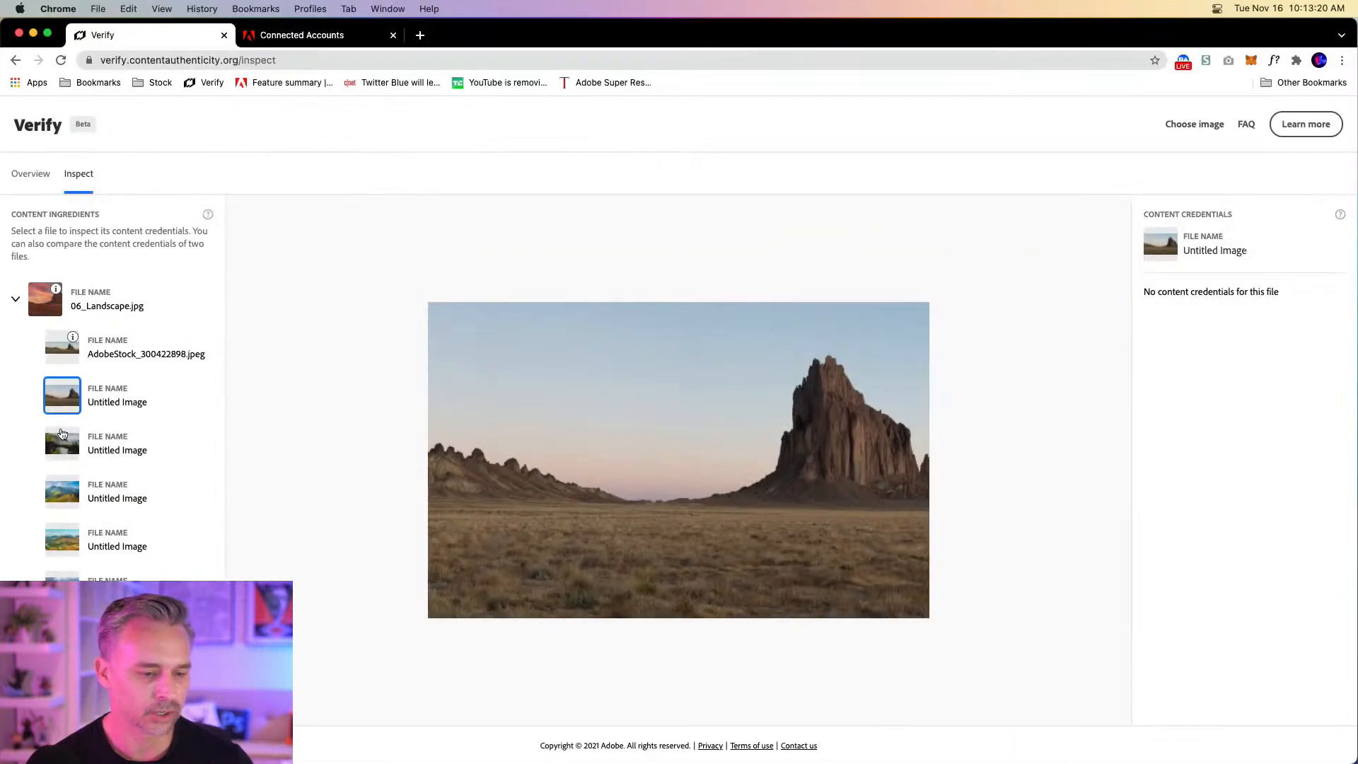
left_click(147, 423)
left_click(53, 493)
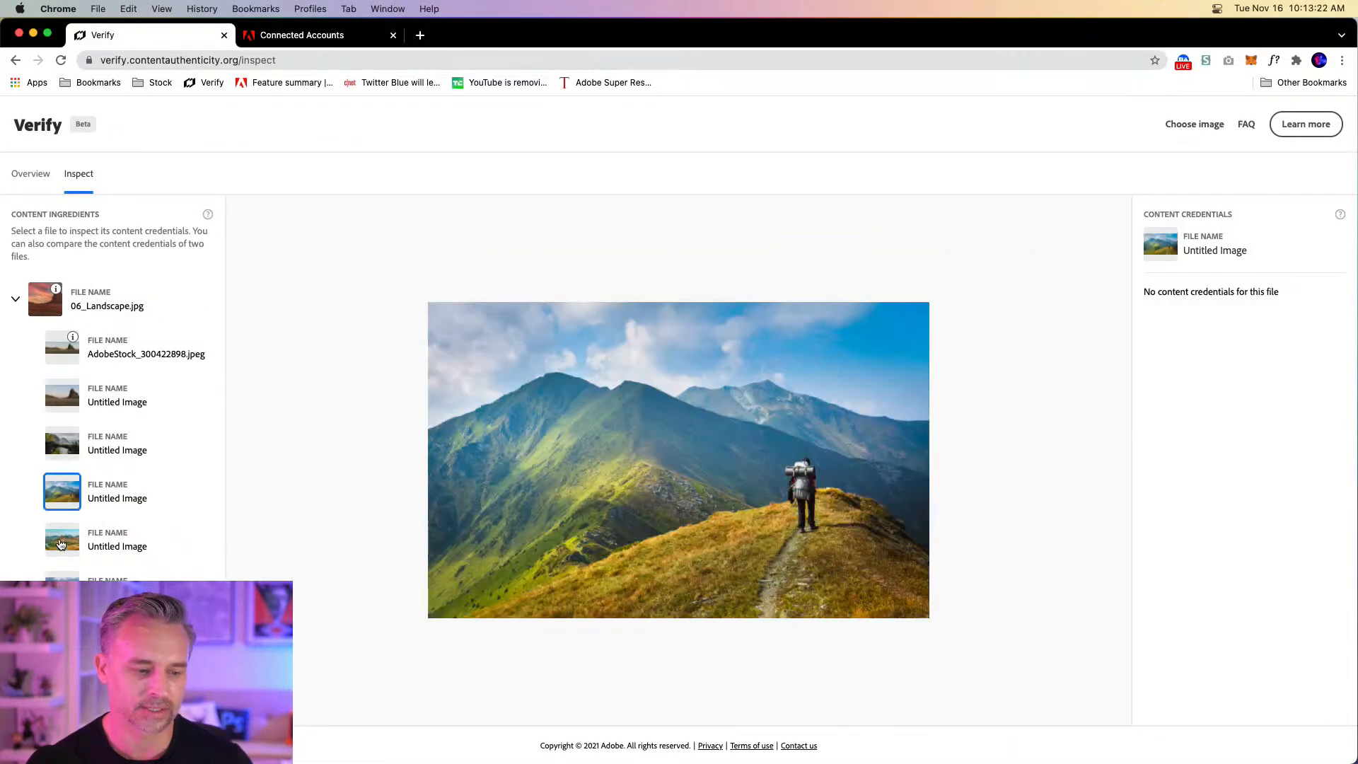
left_click(60, 539)
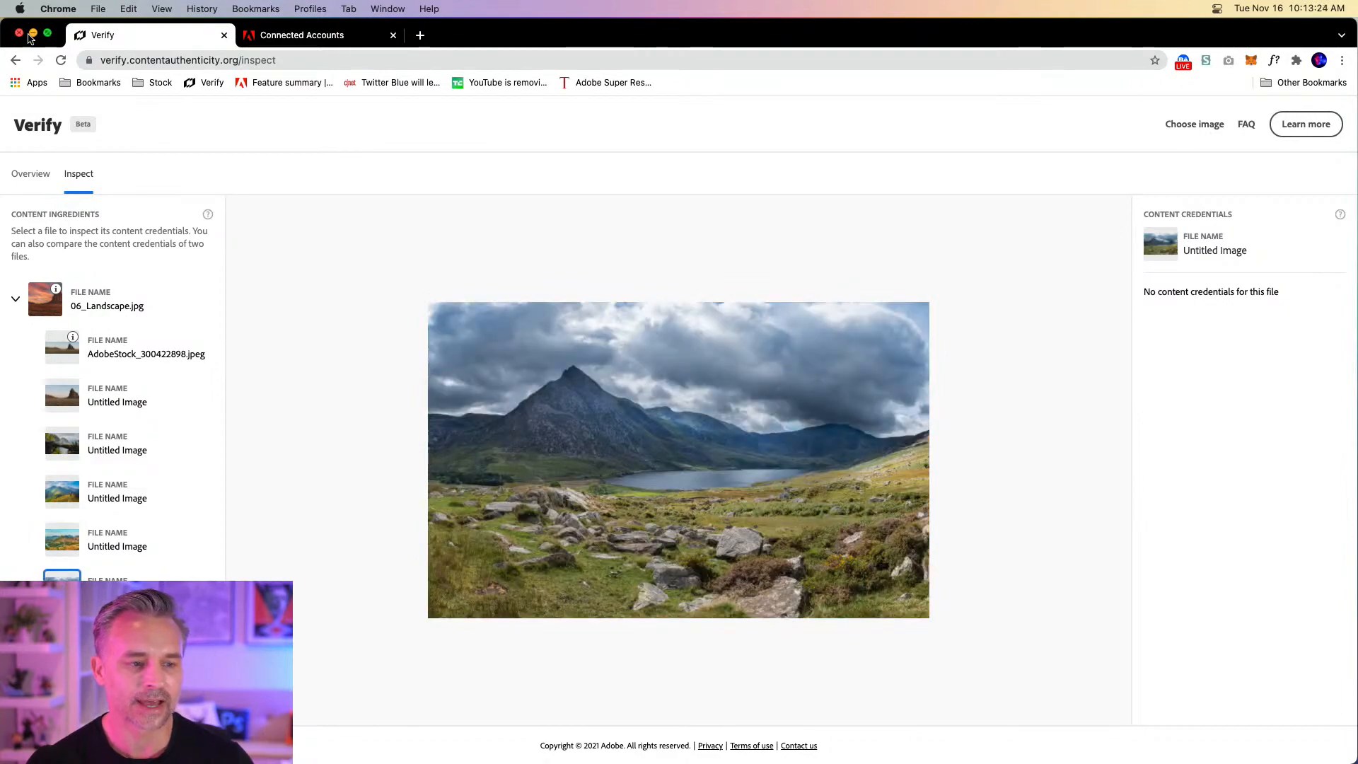
Return to Photoshop, collapse and hide the Sky Replacement Group, hide Layer 3, and show Layer 4.
left_click(33, 33)
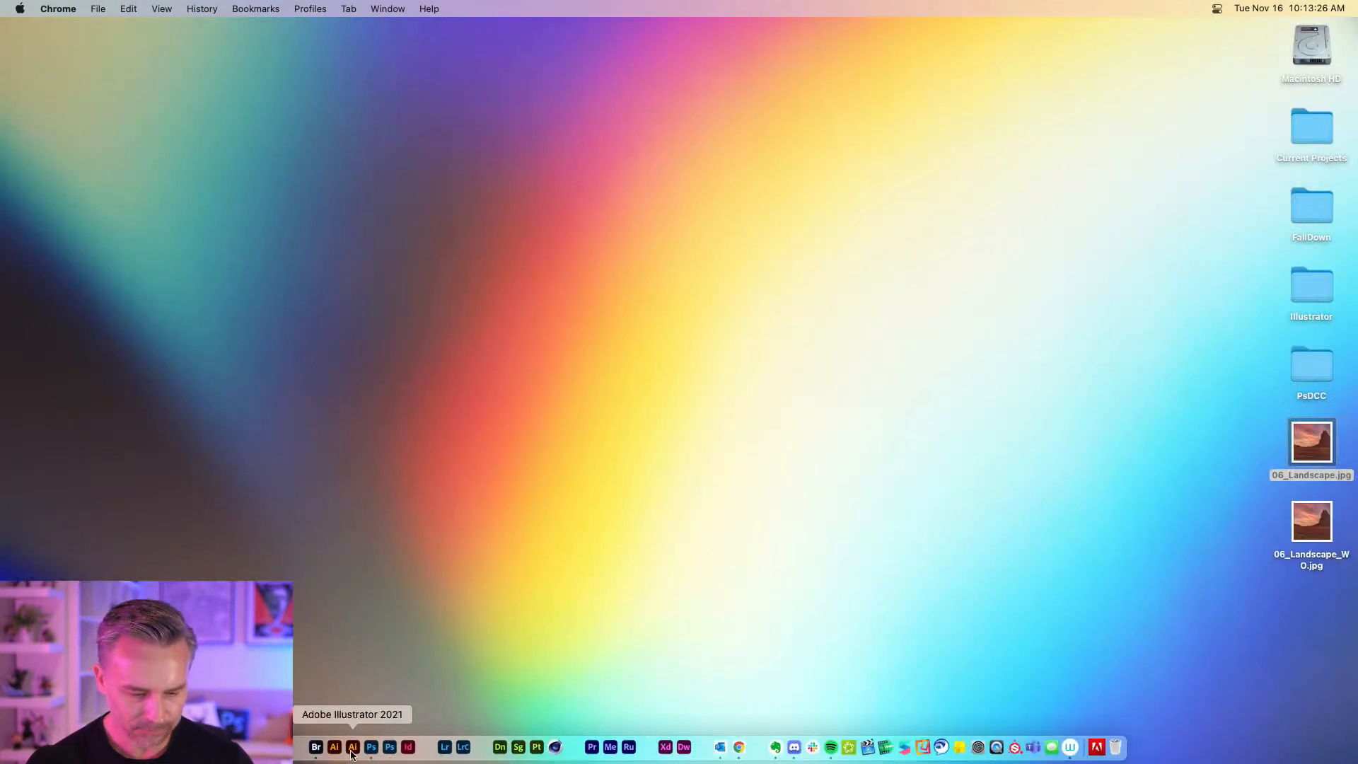
left_click(367, 751)
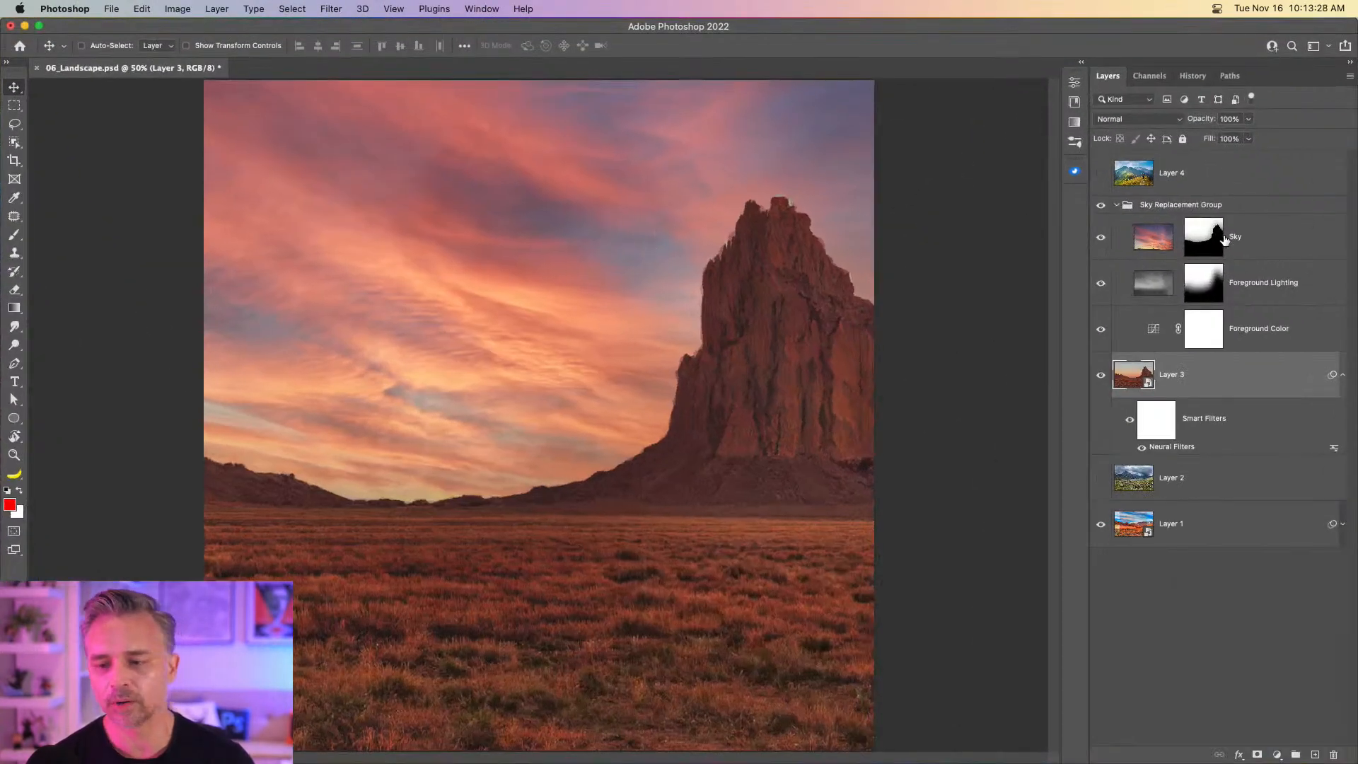
left_click(1198, 493)
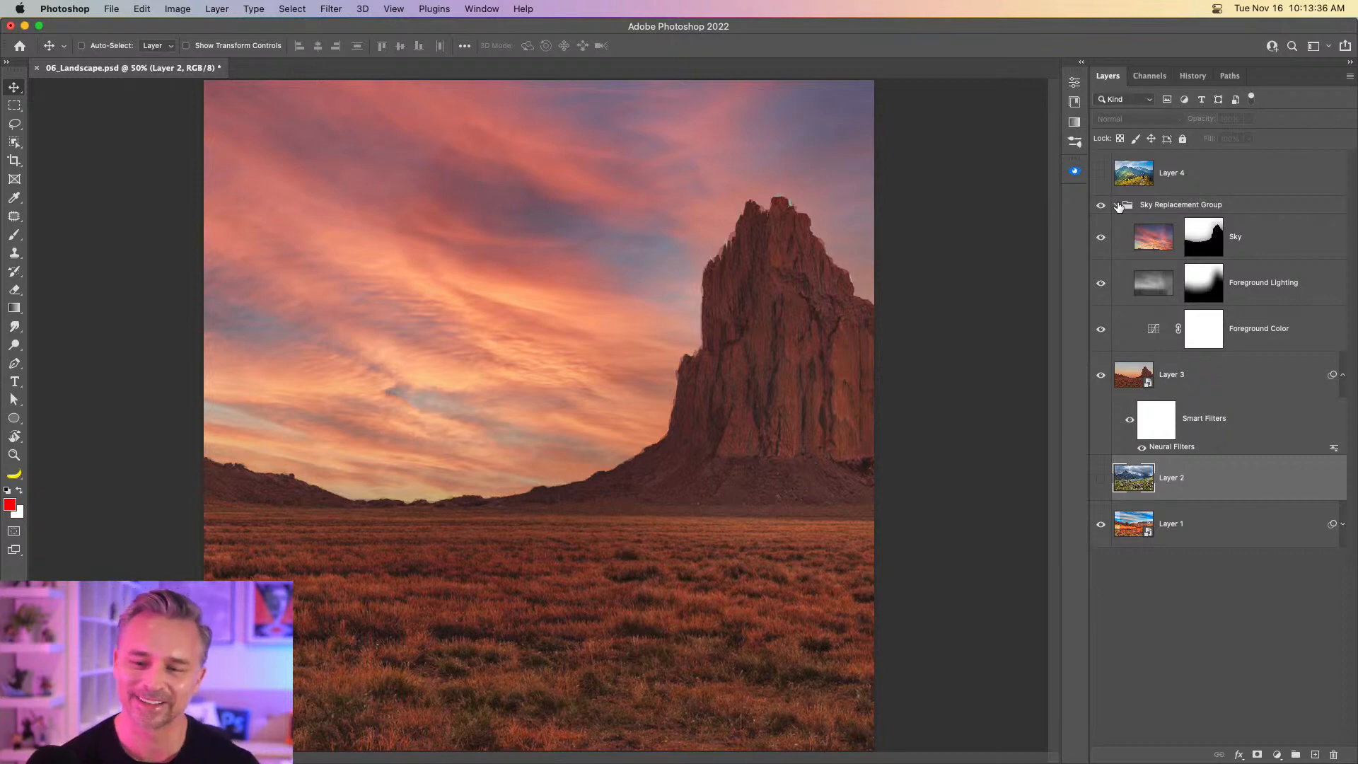
left_click(1118, 205)
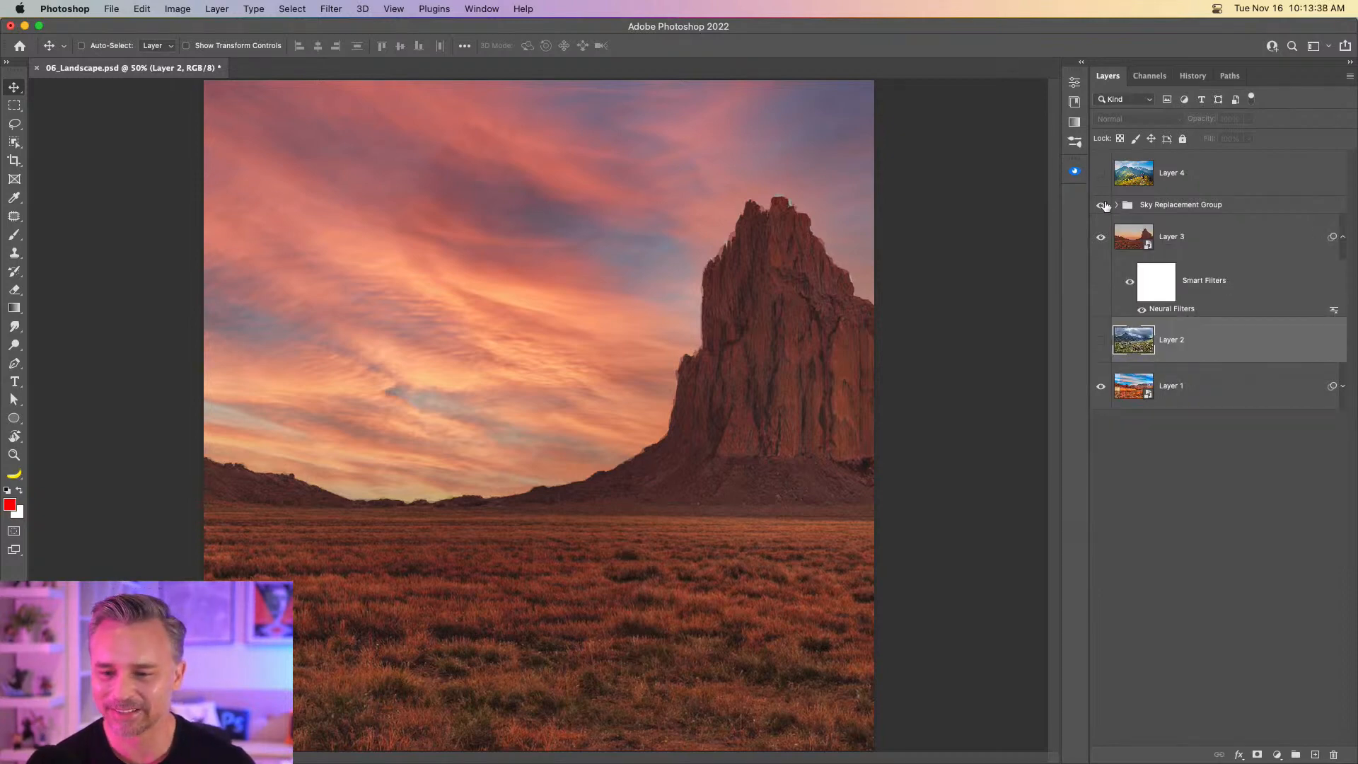
left_click_drag(1101, 205, 1099, 266)
left_click(1101, 174)
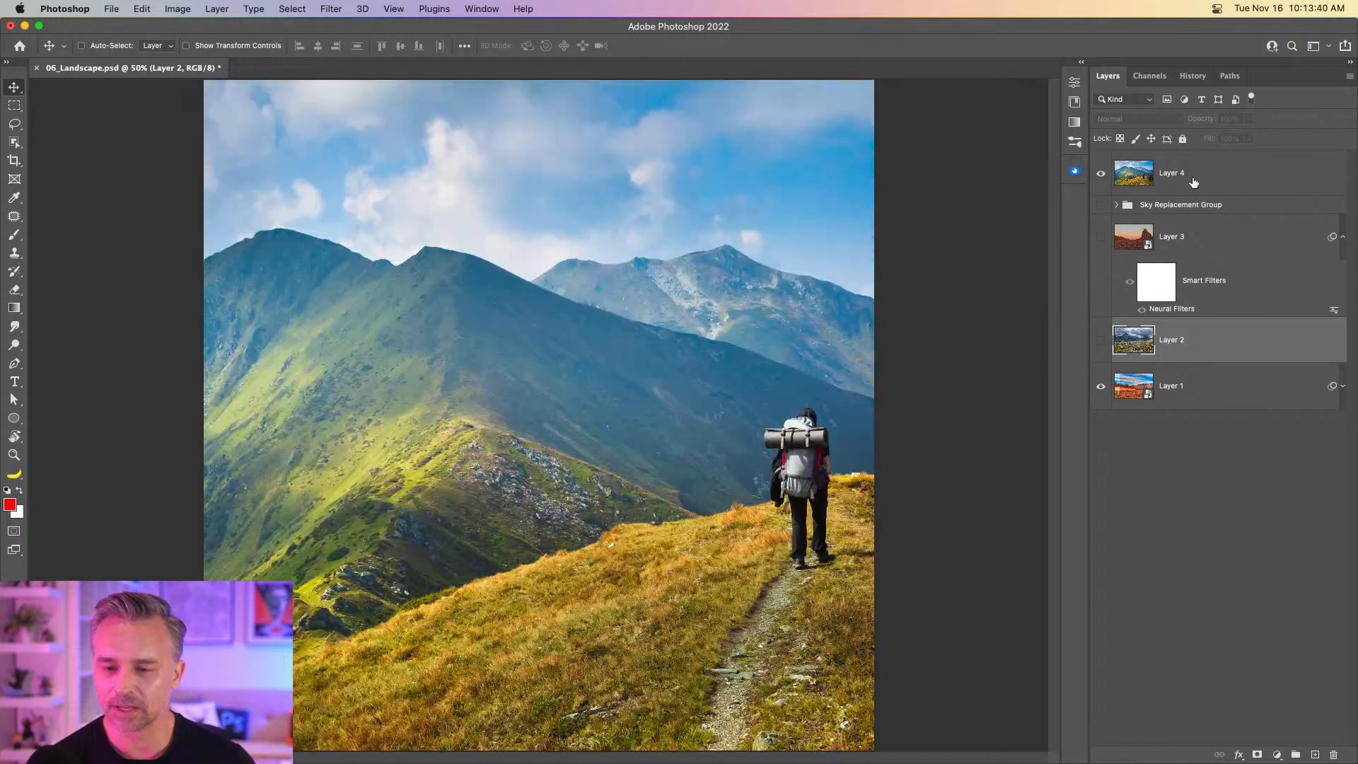
Convert Layer 4, the hiker on the mountain ridge, to a smart object.
left_click(1203, 183)
key("super+equal")
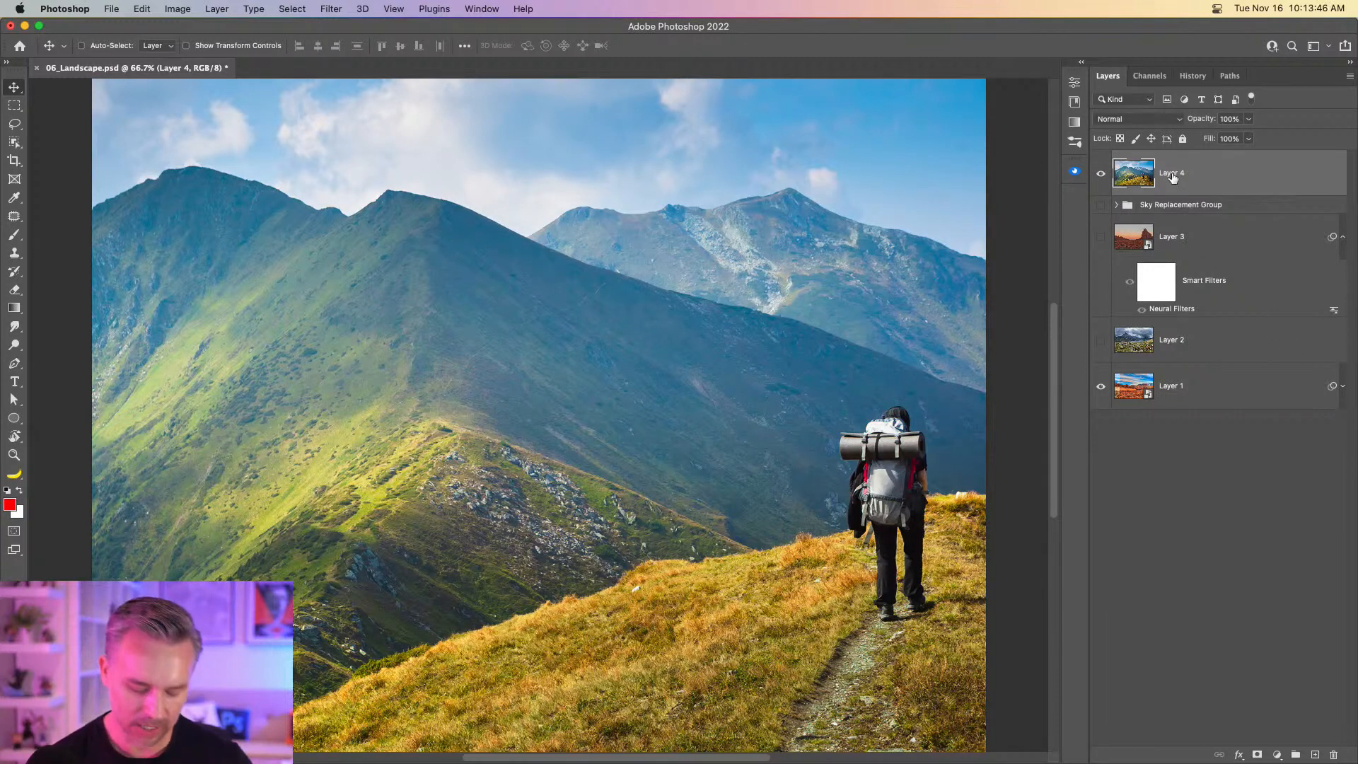
key("super+alt+shift+s")
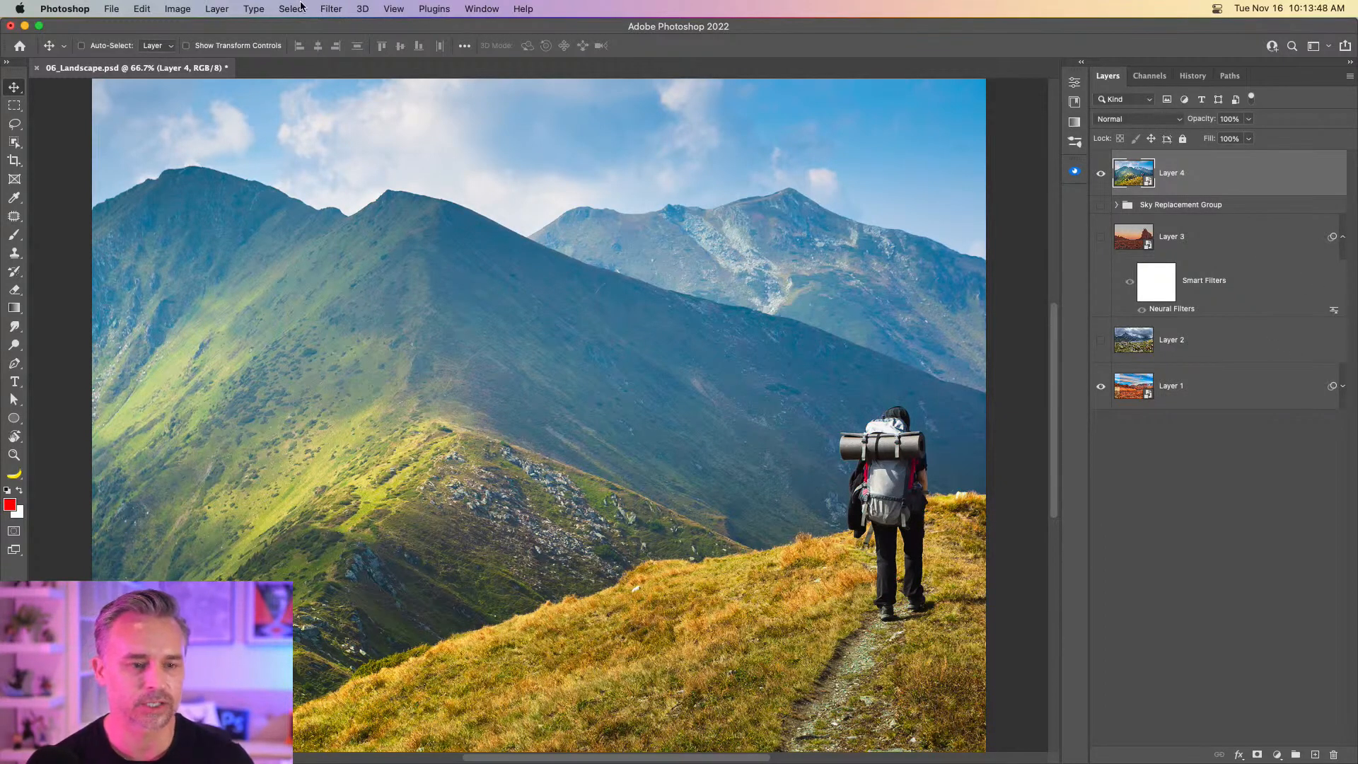
Enable the Landscape Mixer neural filter on Layer 4 and apply the preset of the green valley with a river.
left_click(331, 8)
left_click(347, 68)
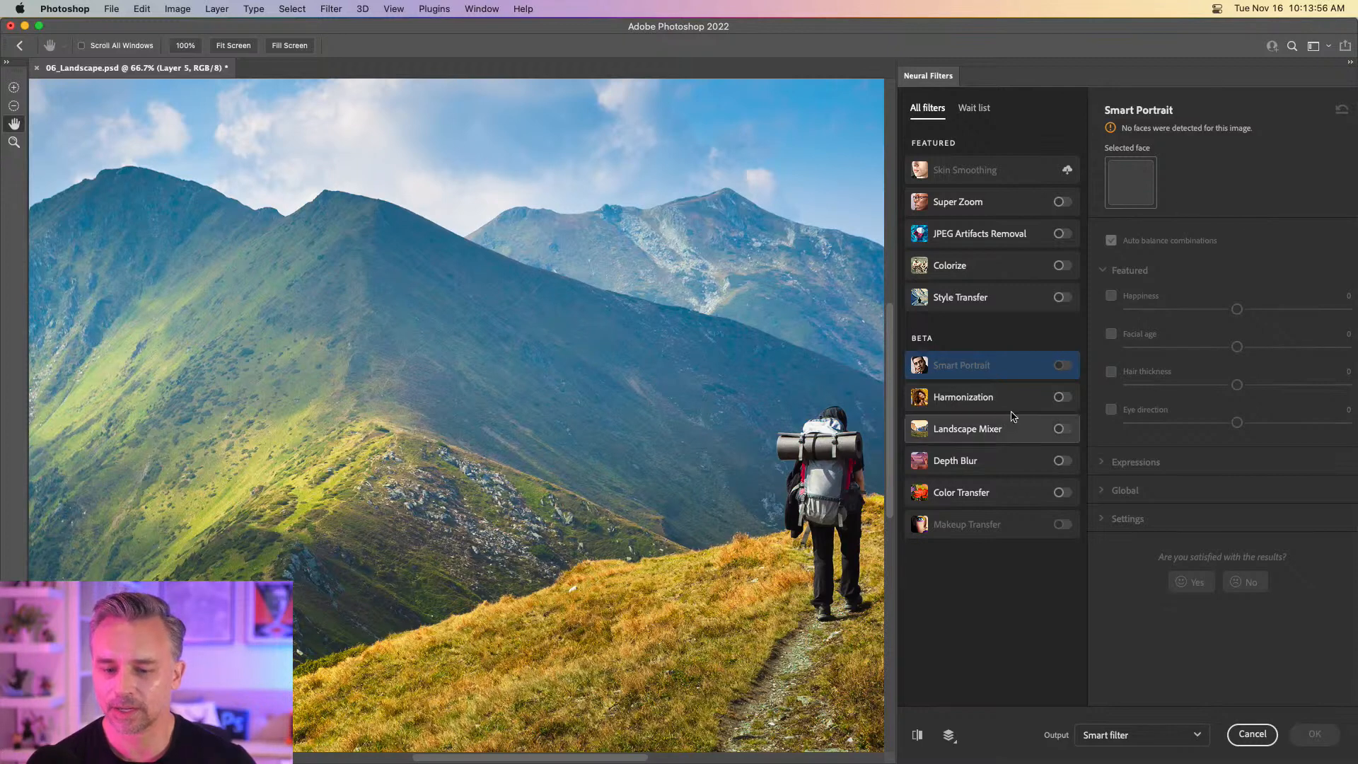
left_click(1063, 428)
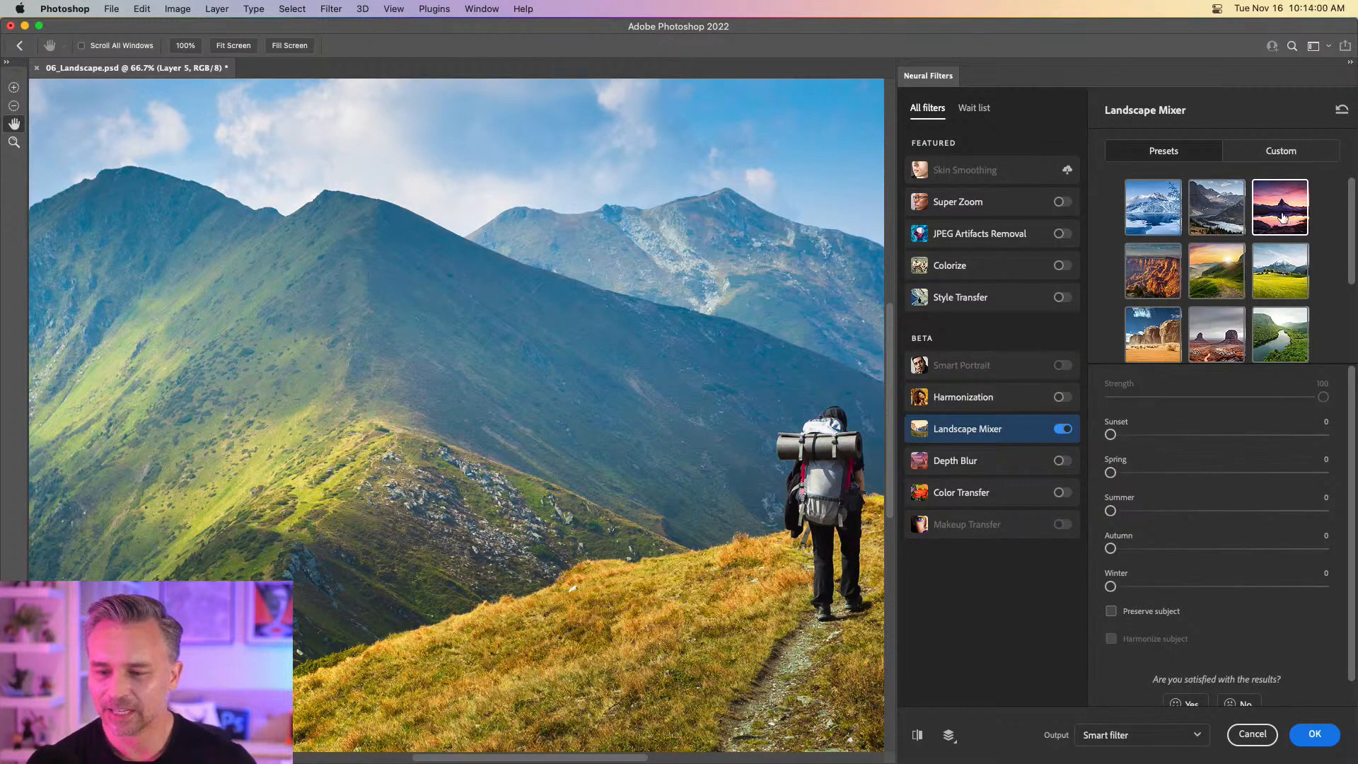
left_click(1277, 338)
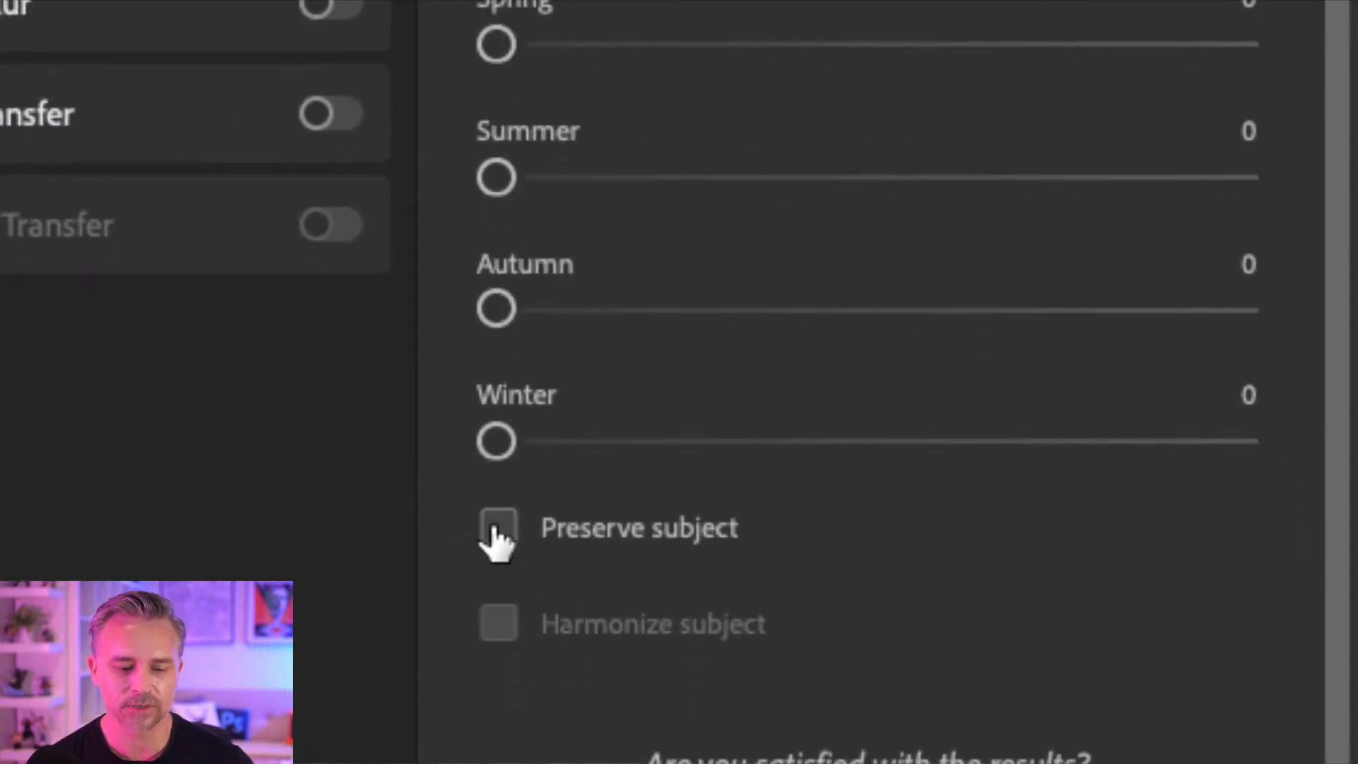
Turn on Preserve subject and Harmonize subject in Landscape Mixer, and check the hiker against the new landscape.
left_click(498, 536)
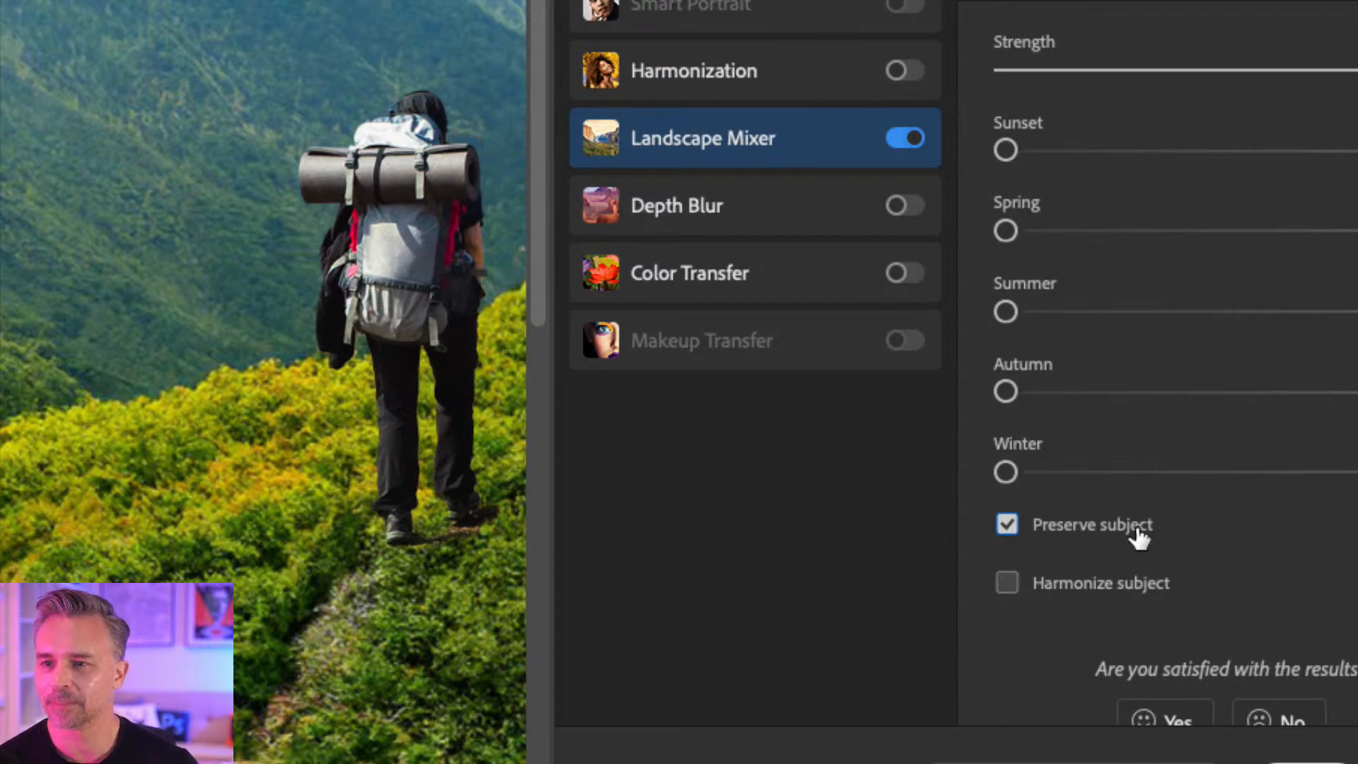
scroll(1019, 586, "down", 1)
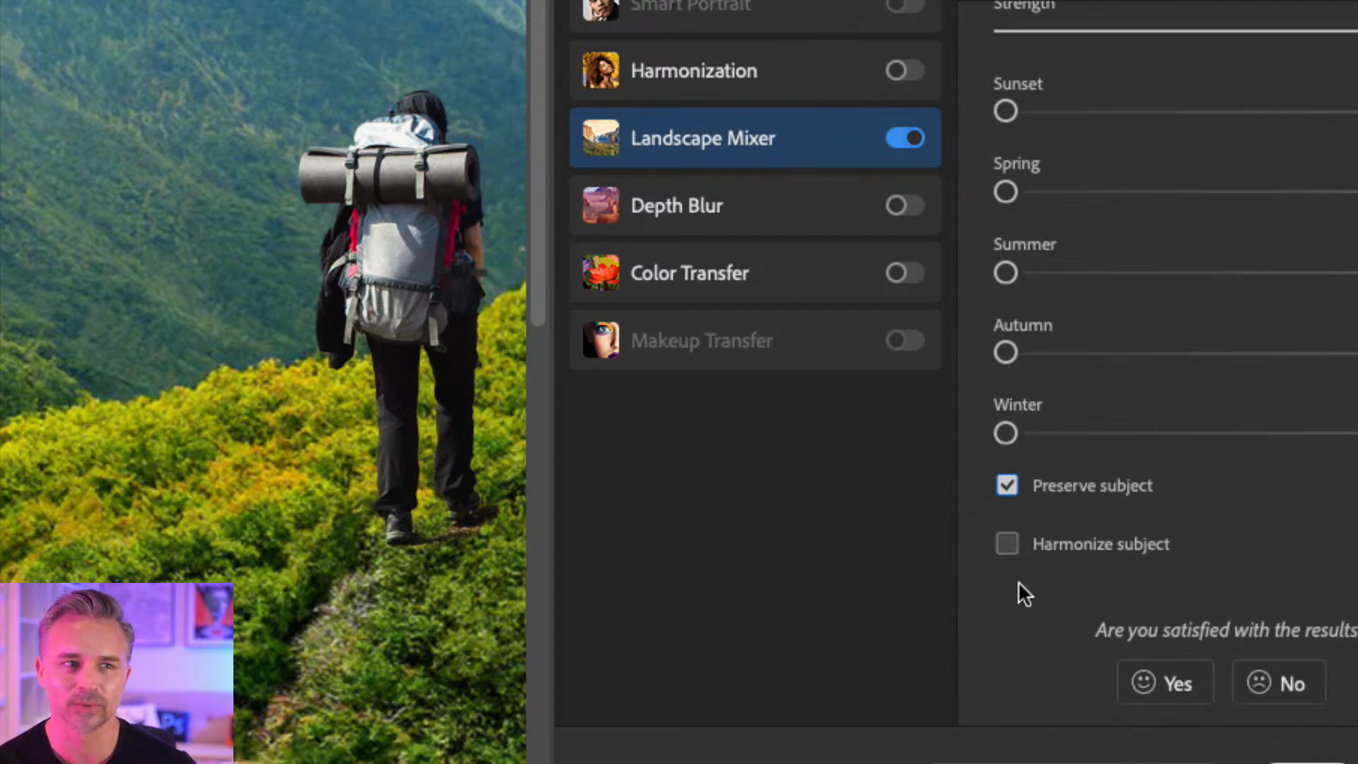
left_click(999, 545)
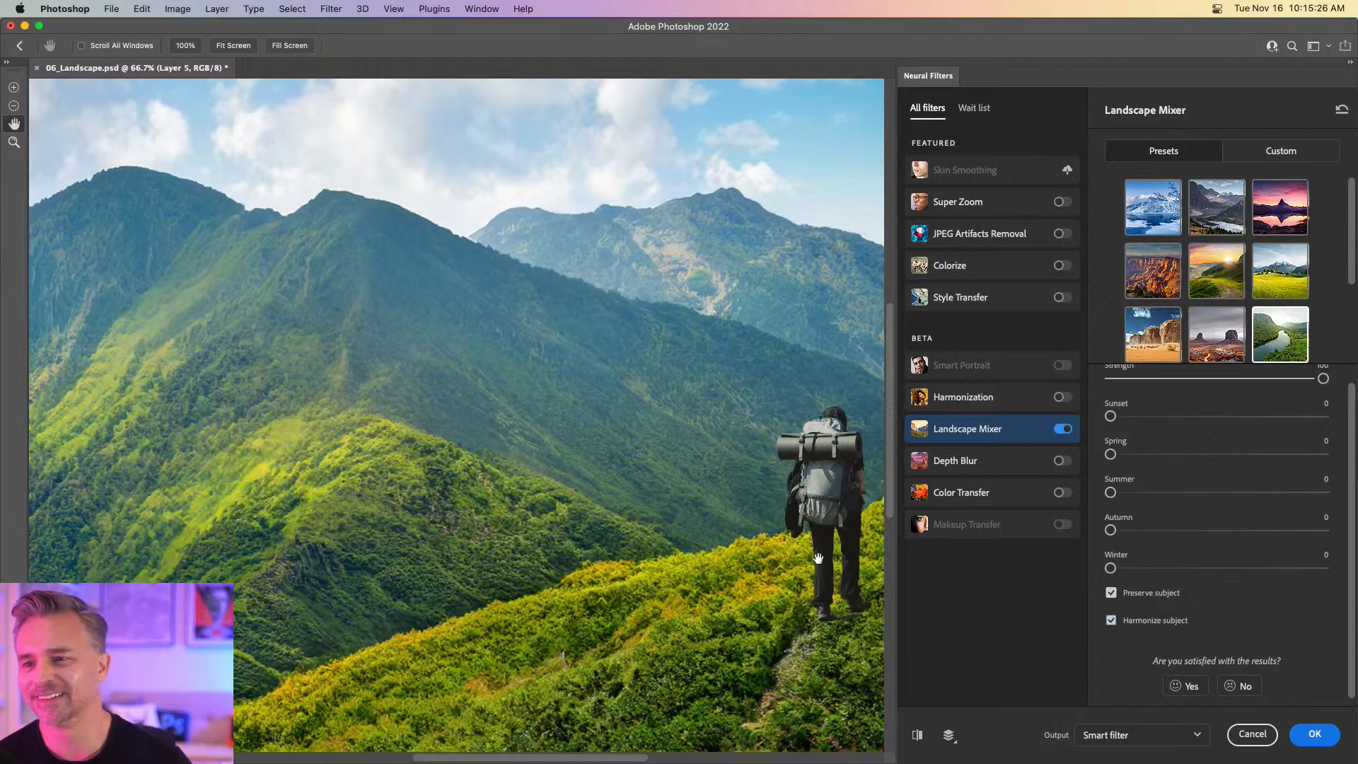
left_click_drag(782, 431, 729, 359)
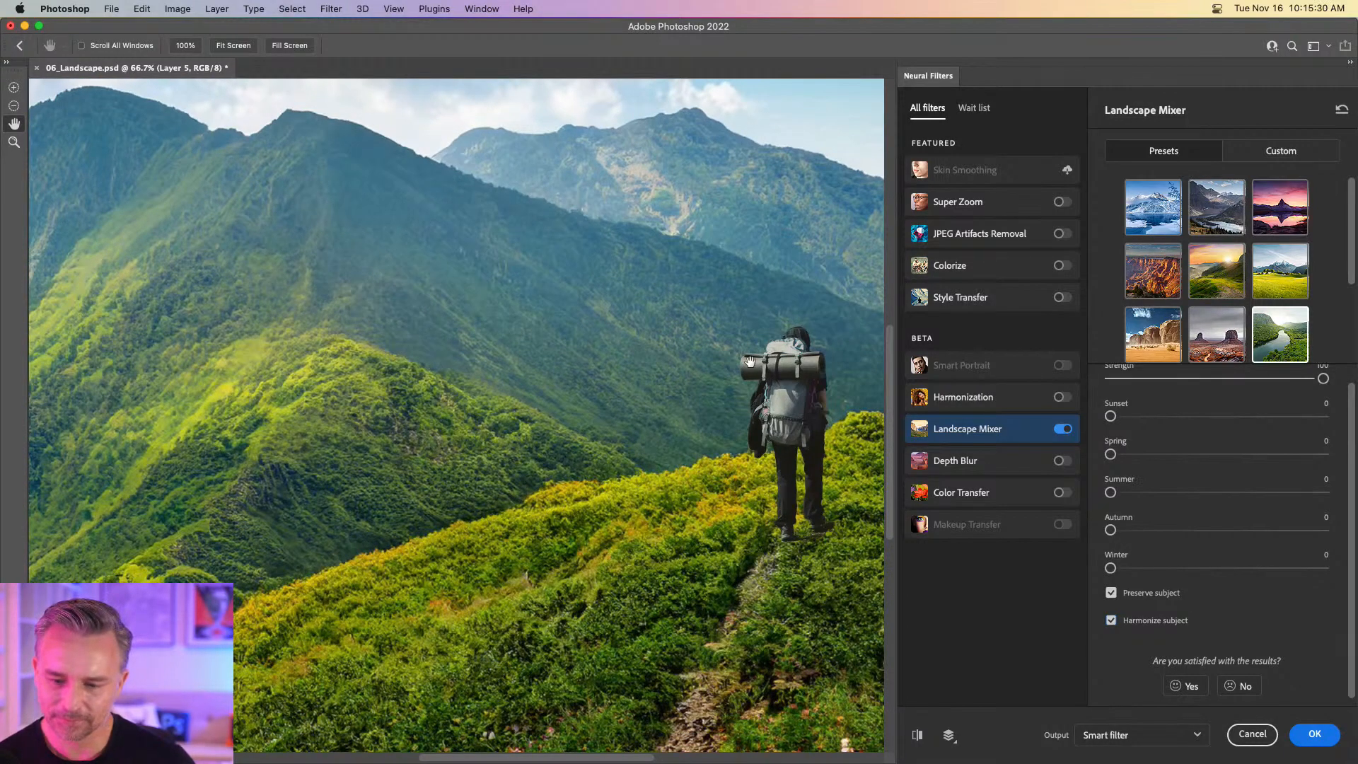
Apply the Landscape Mixer result to Layer 4 as a smart filter, keeping Preserve subject and Harmonize subject on.
scroll(1219, 588, "up", 1)
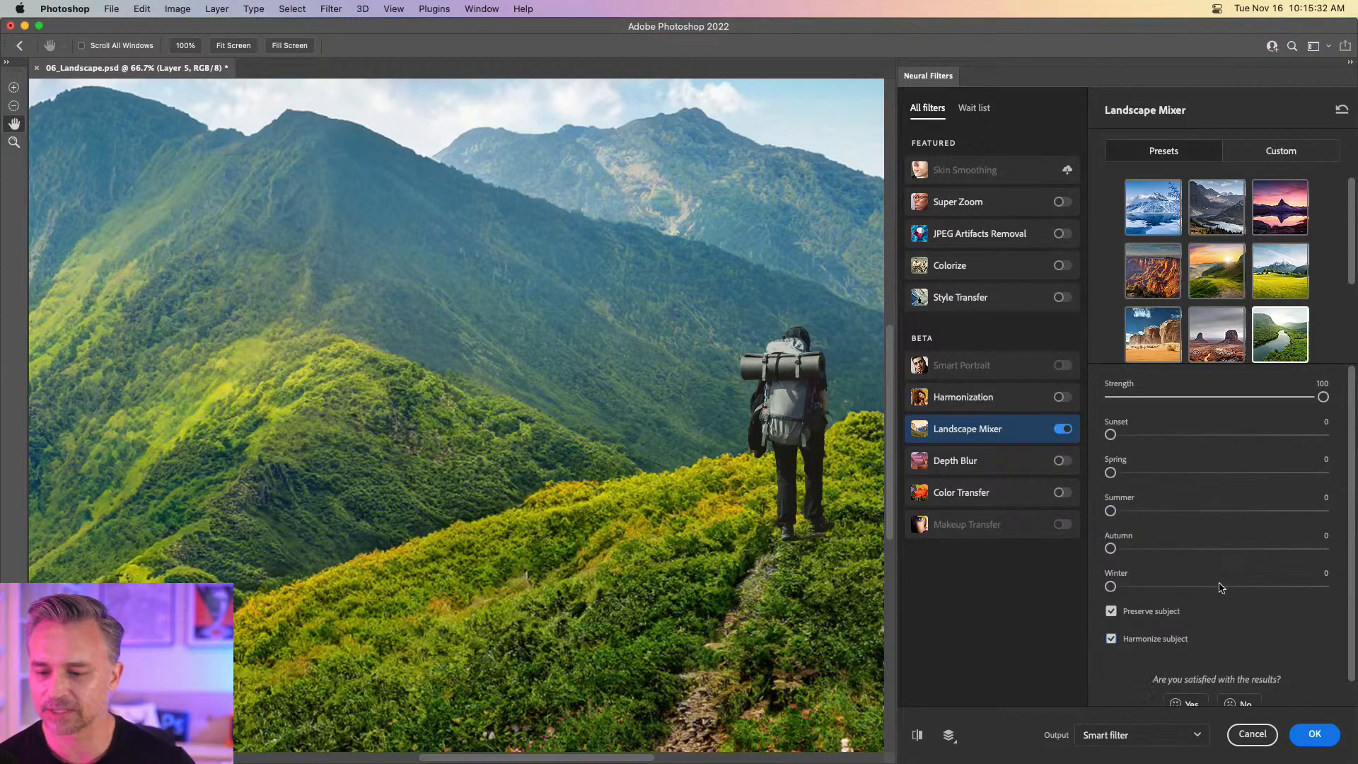
scroll(1220, 587, "down", 1)
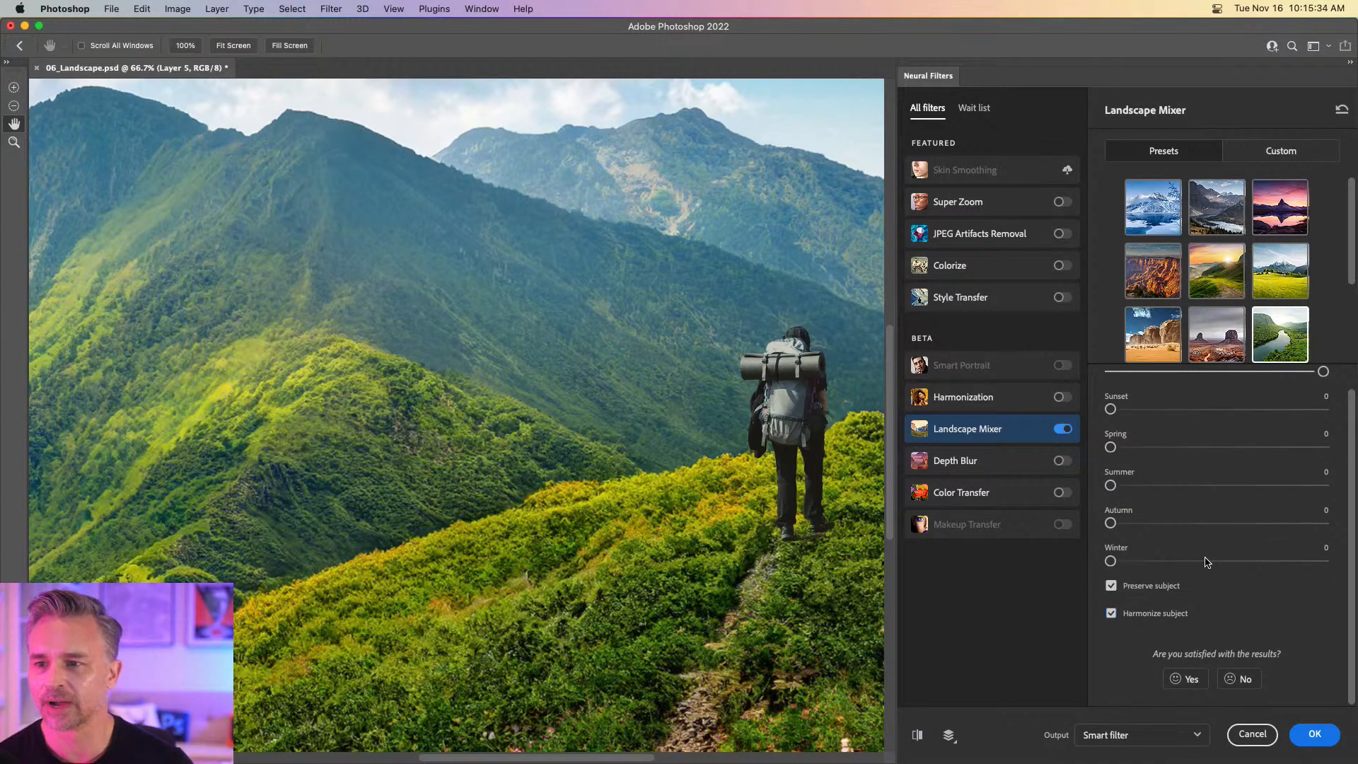
scroll(1206, 563, "up", 1)
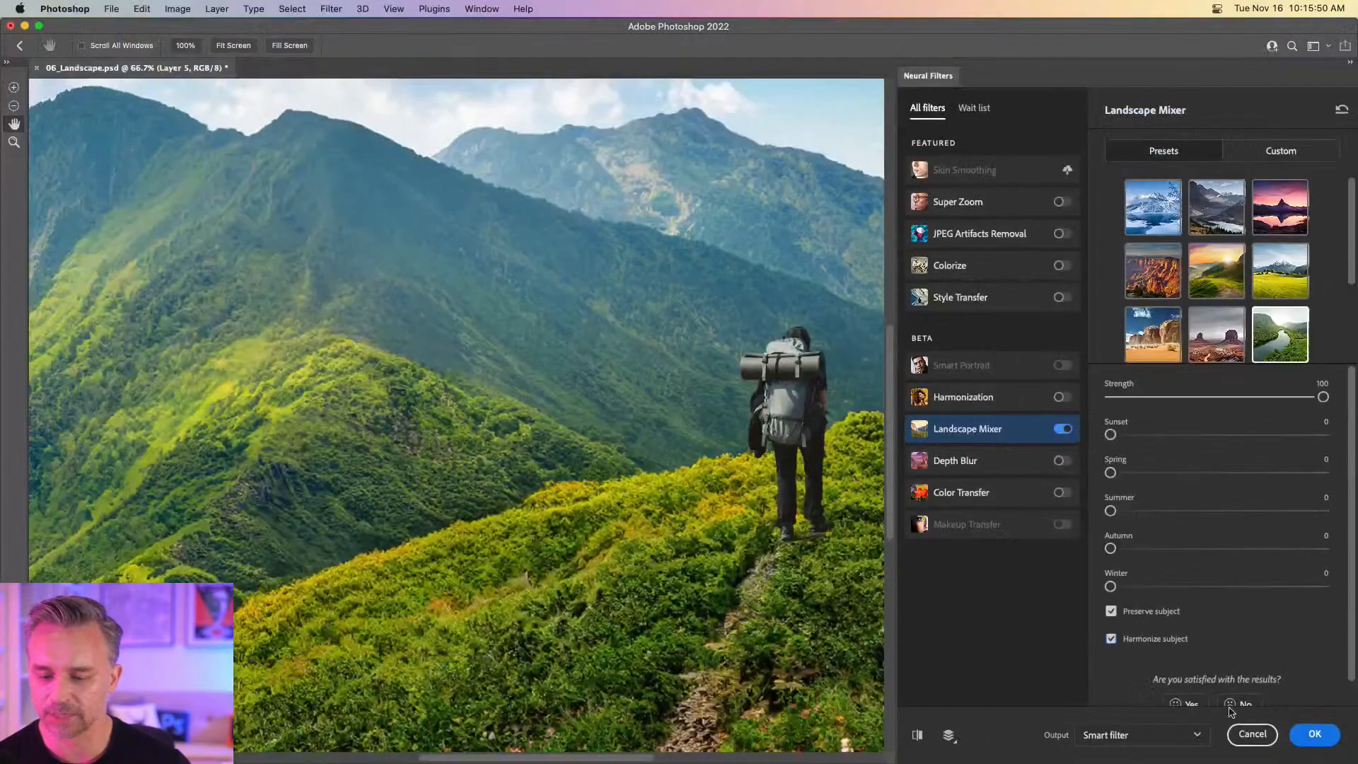
left_click(1317, 735)
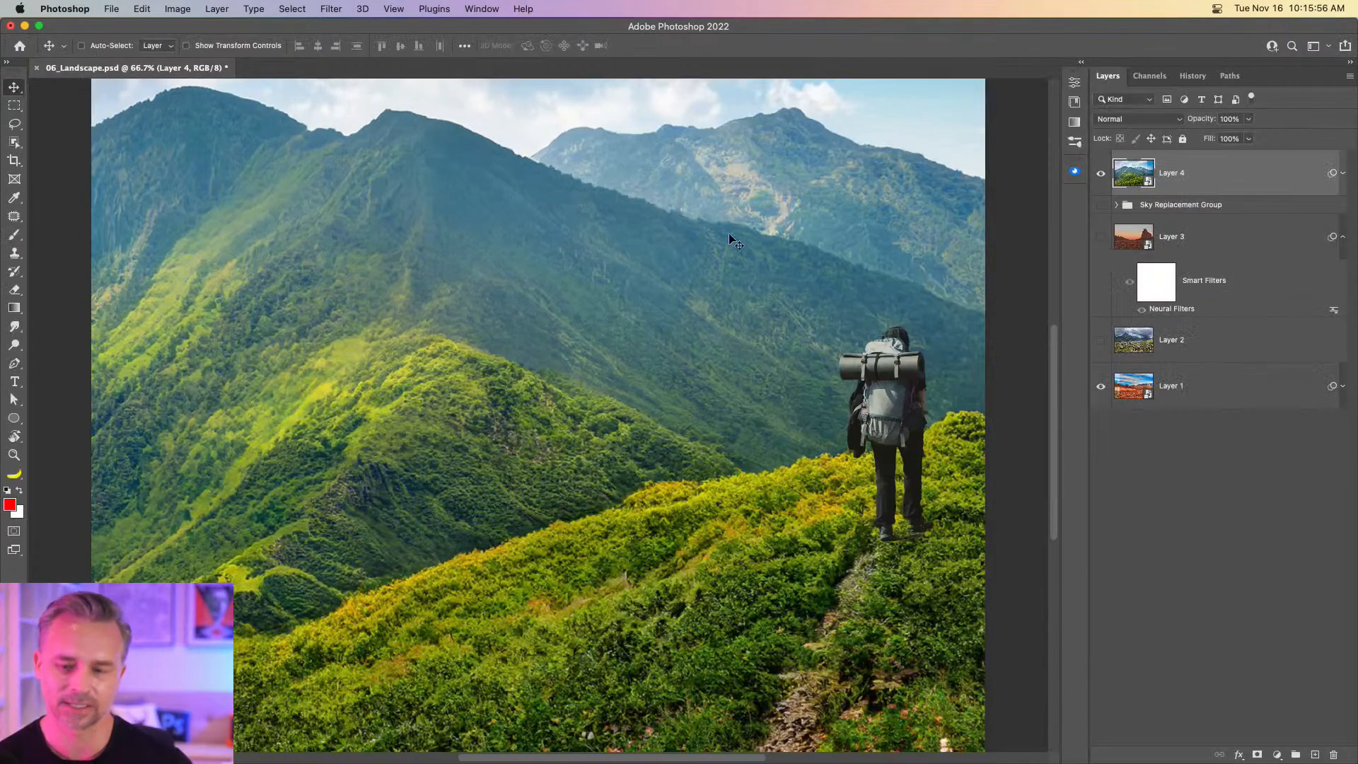
Make a rasterized copy of Layer 4 without its Neural Filters smart filter.
key("super+j")
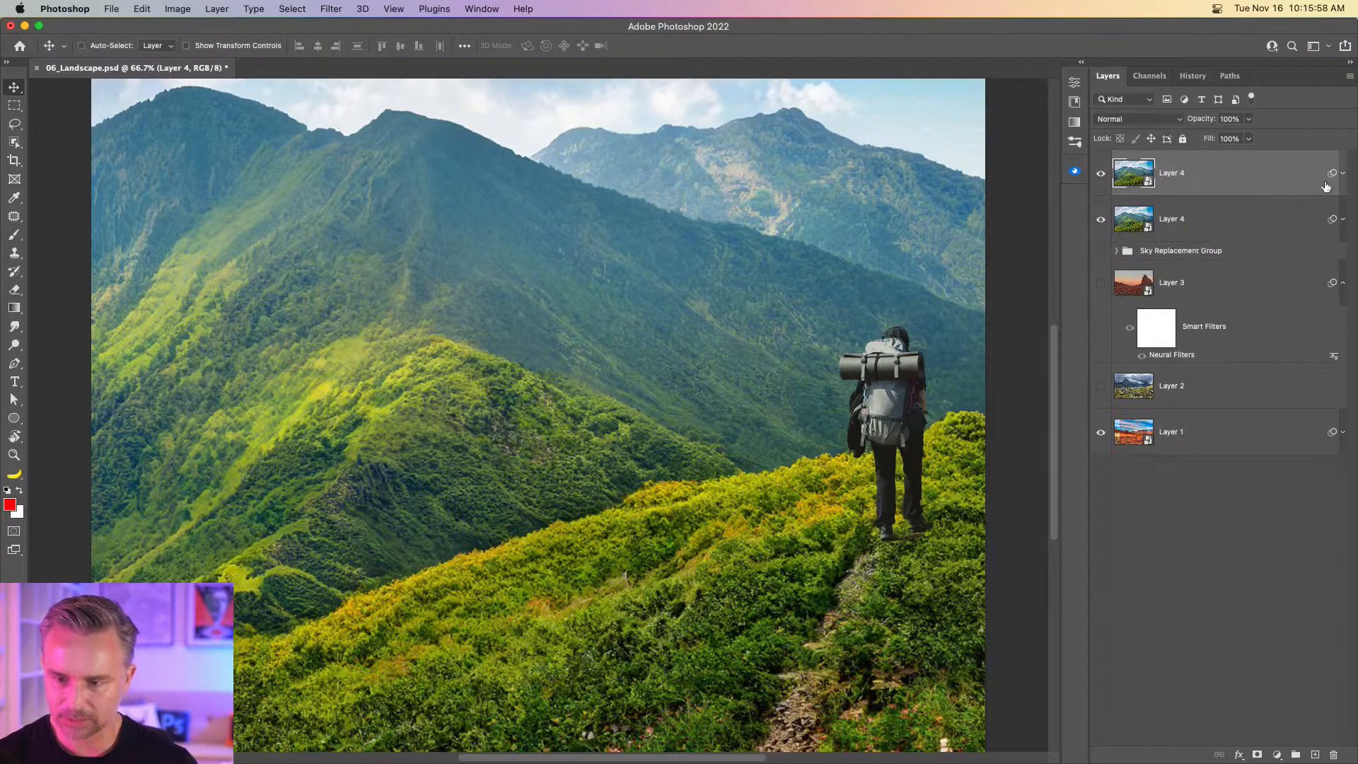
left_click(1343, 174)
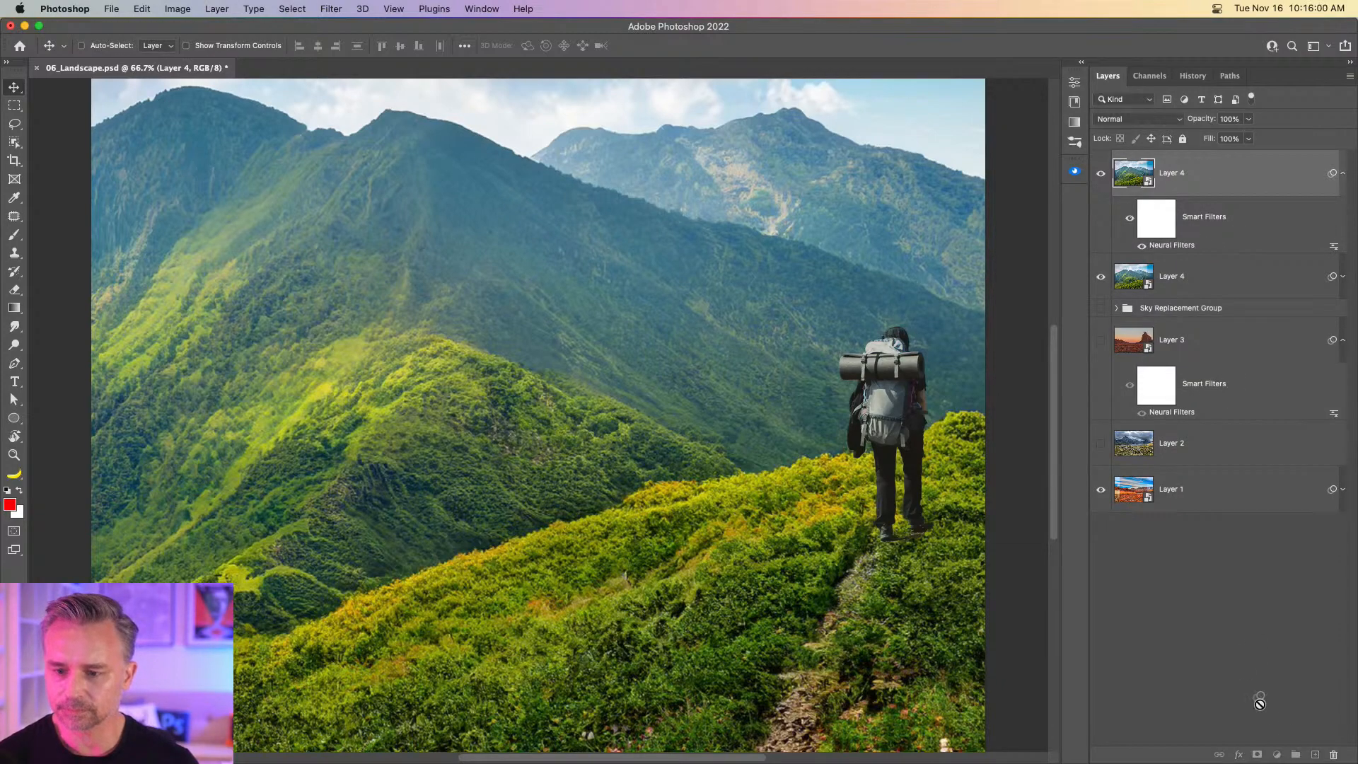
left_click_drag(1260, 704, 1333, 755)
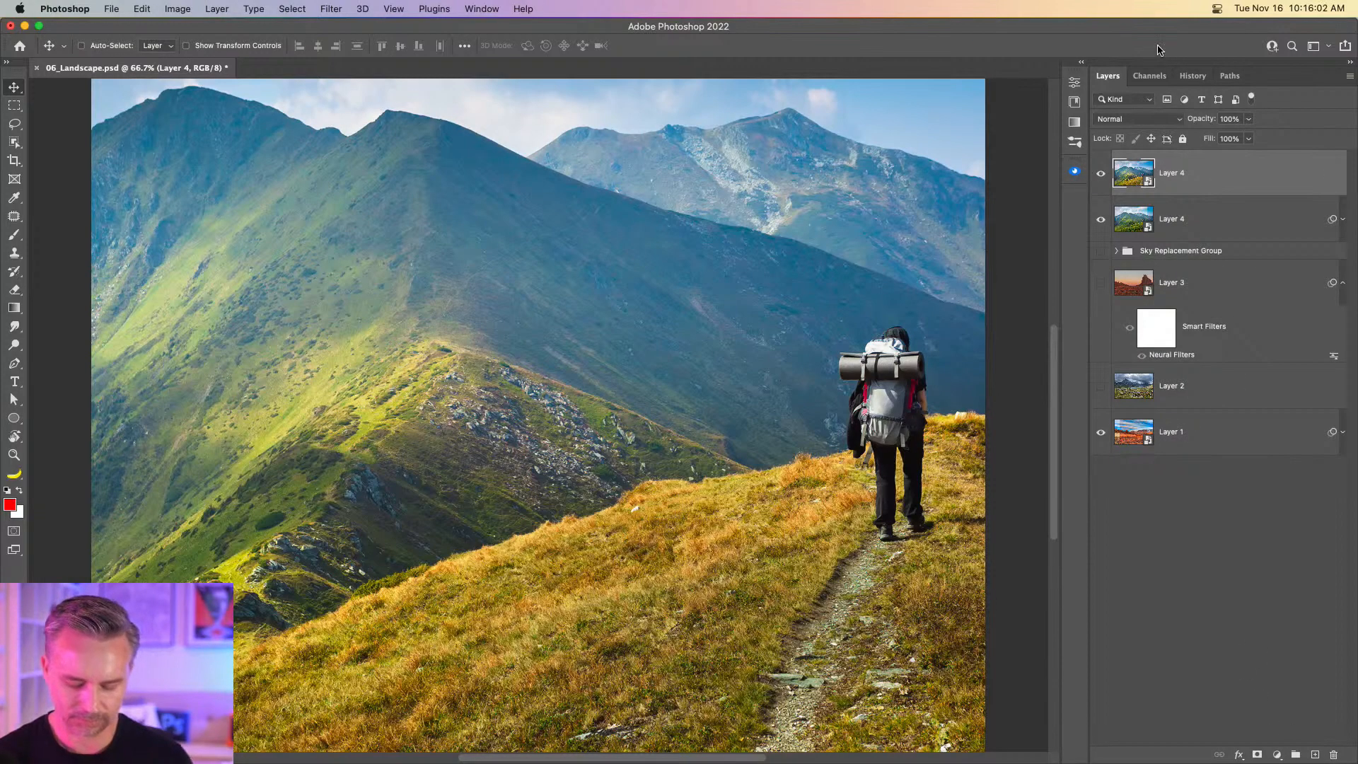
right_click(1201, 172)
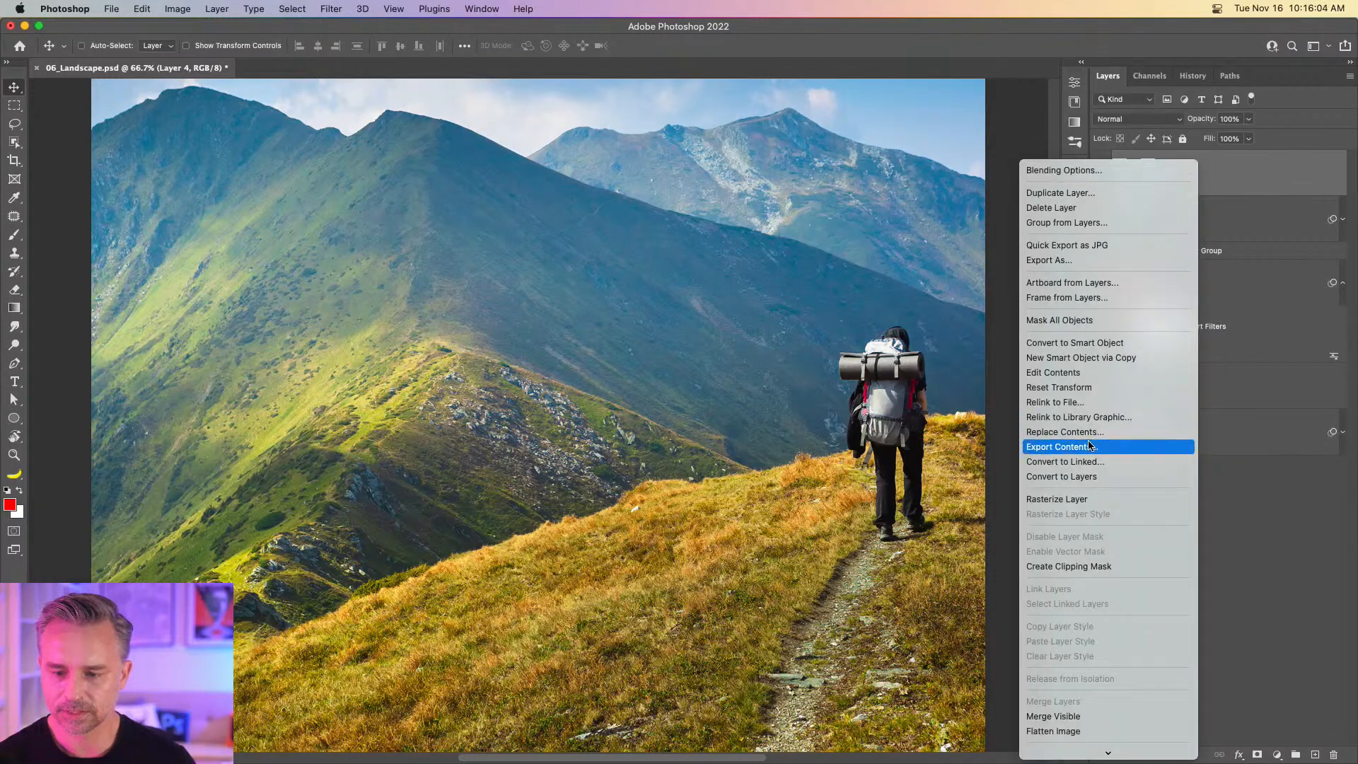
left_click(1076, 500)
Select the hiker on the rasterized copy with the Object Selection tool's Select Subject, and clear the selection again.
left_click(14, 142)
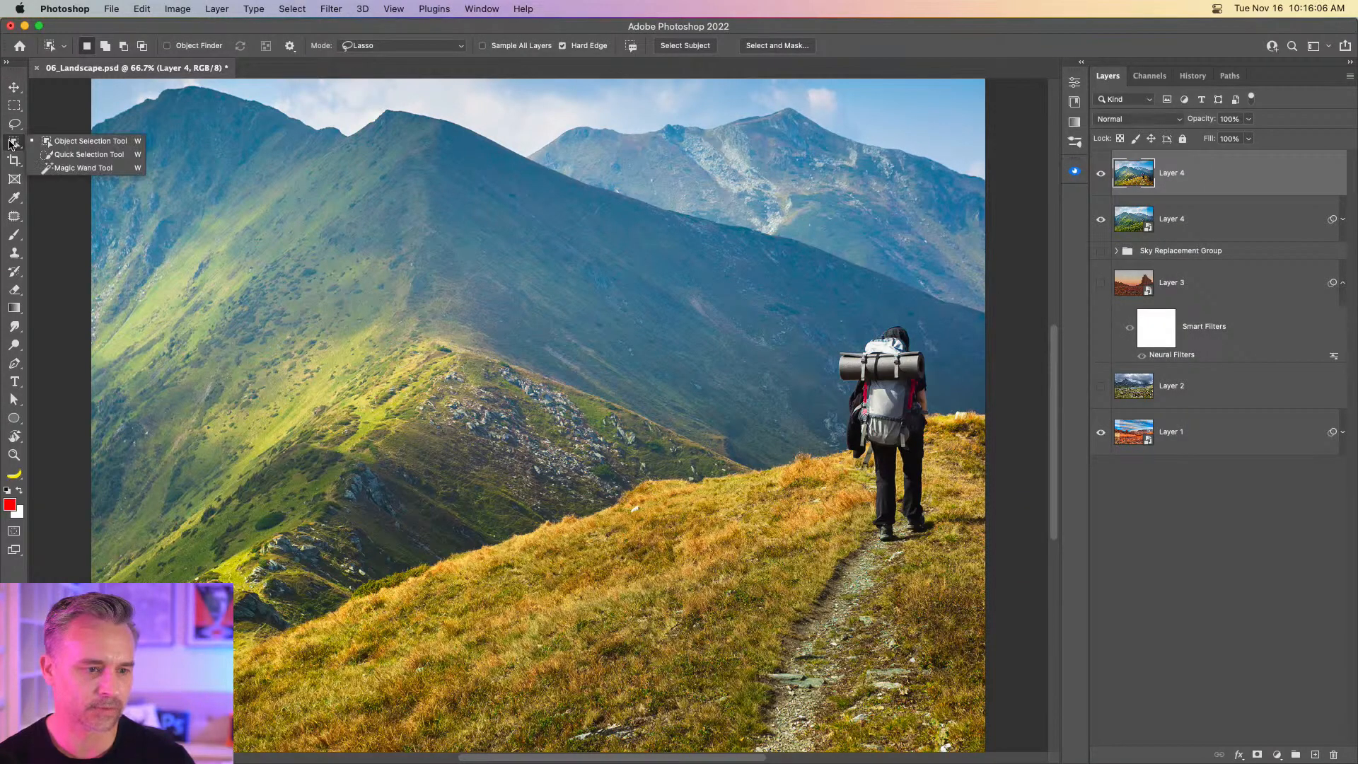
left_click(63, 141)
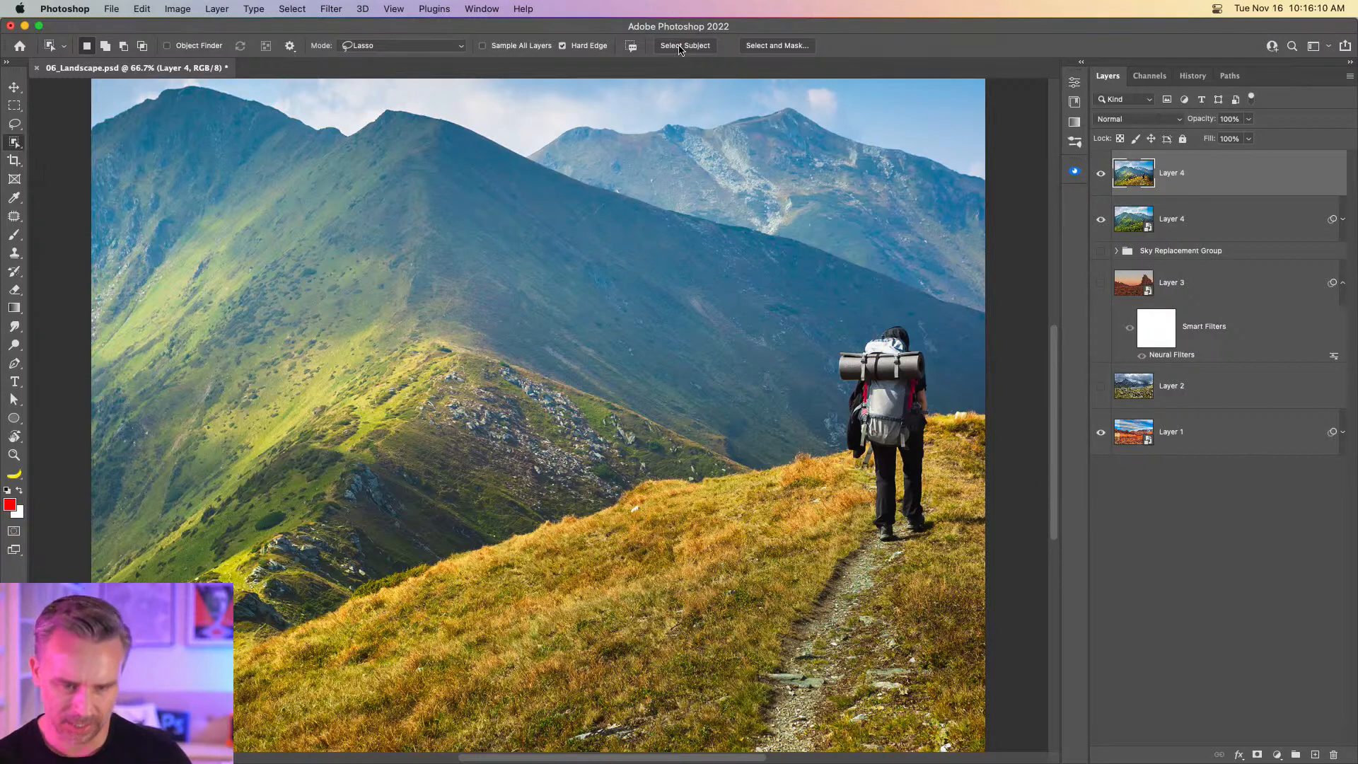
left_click(666, 46)
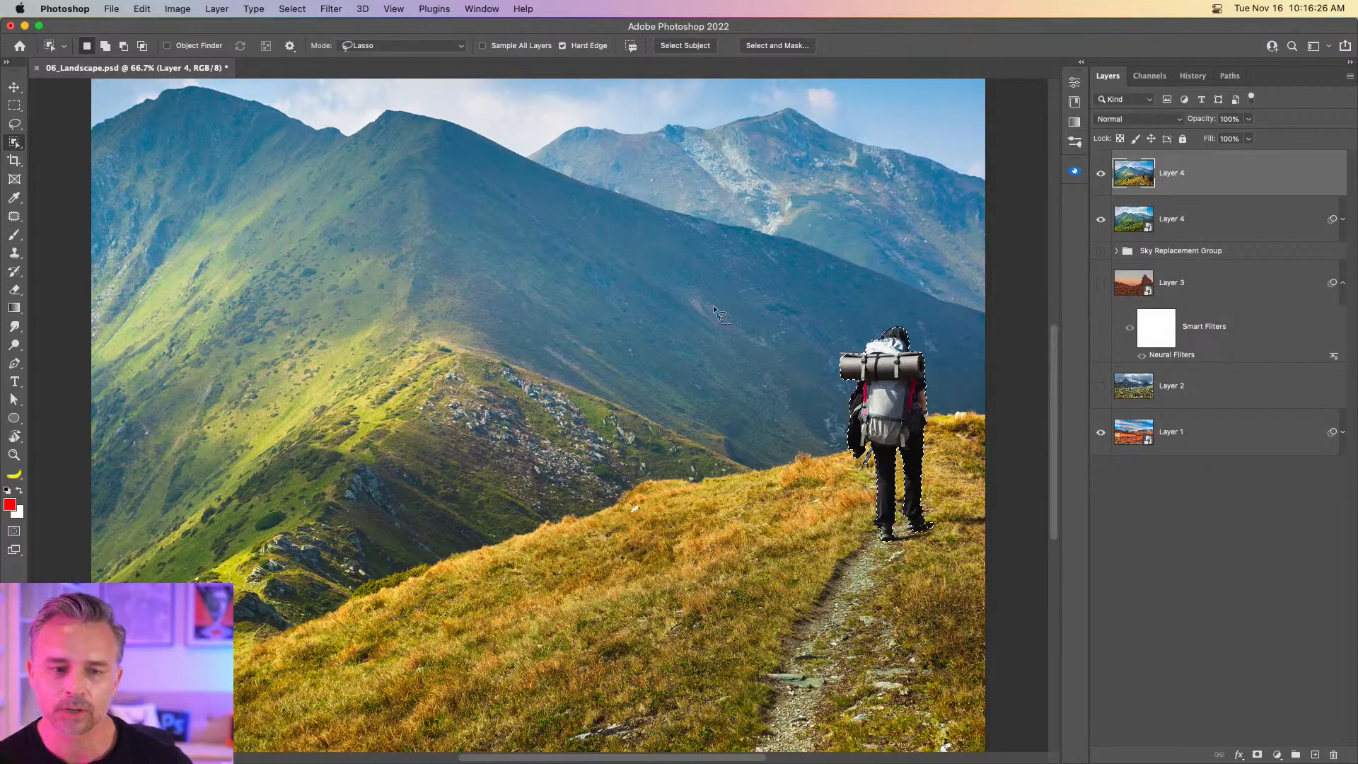
scroll(713, 304, "left", 2)
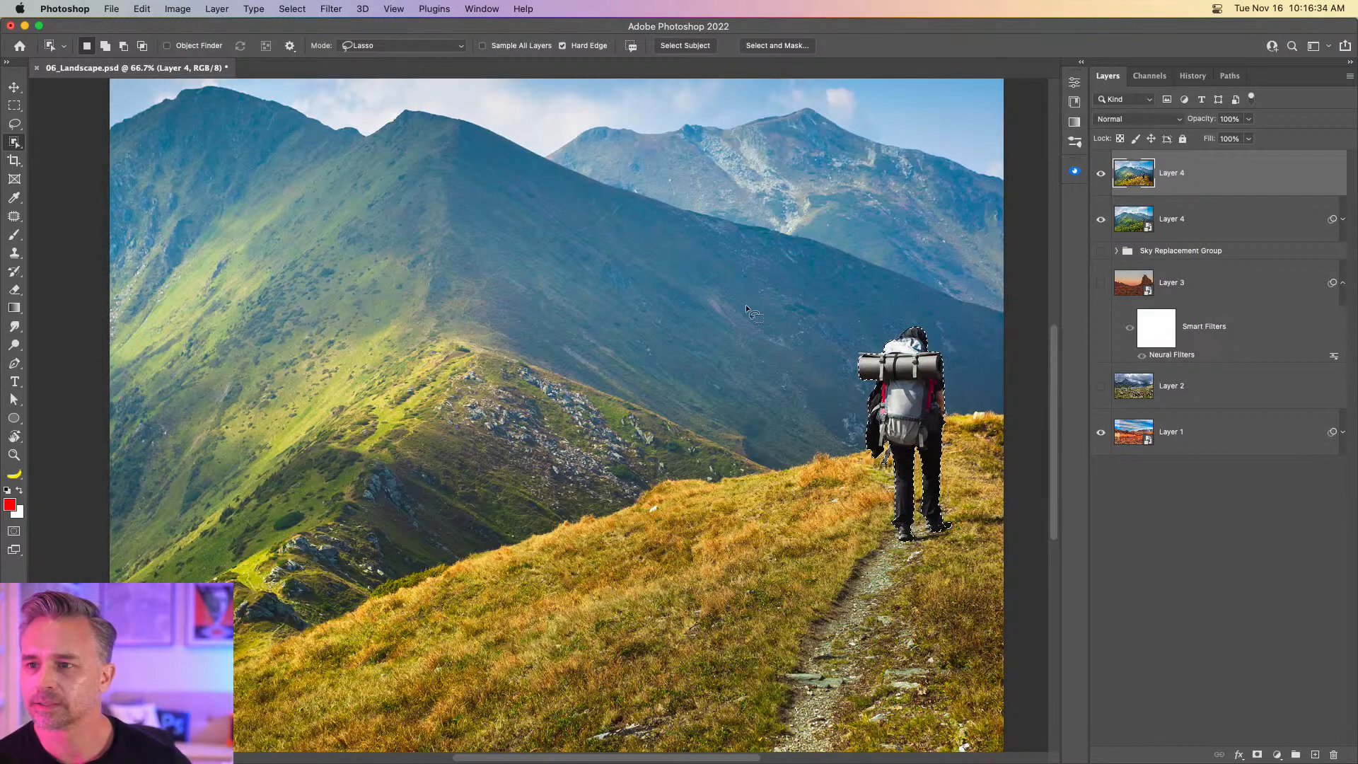
key("super+d")
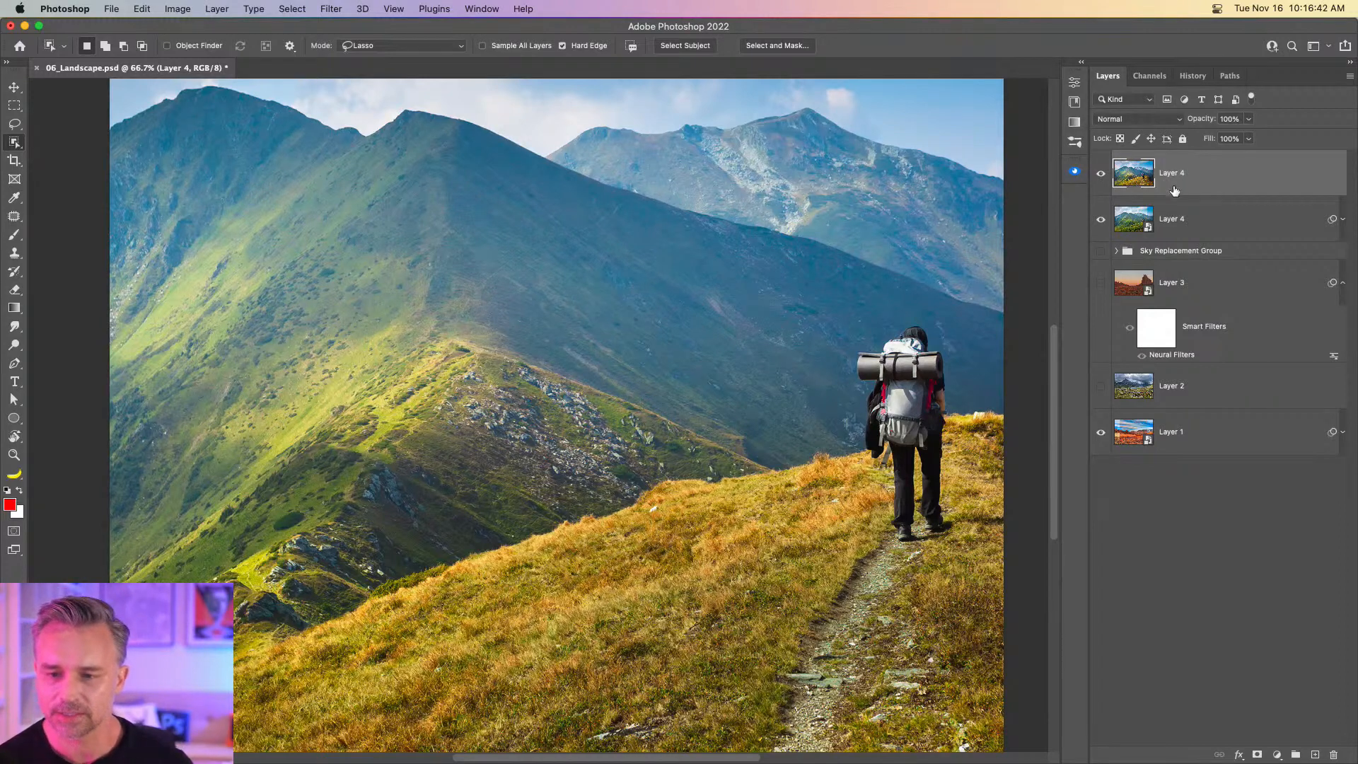
Add a new empty layer above the rasterized copy and show its properties with the quick actions.
left_click(1315, 755)
left_click(1082, 62)
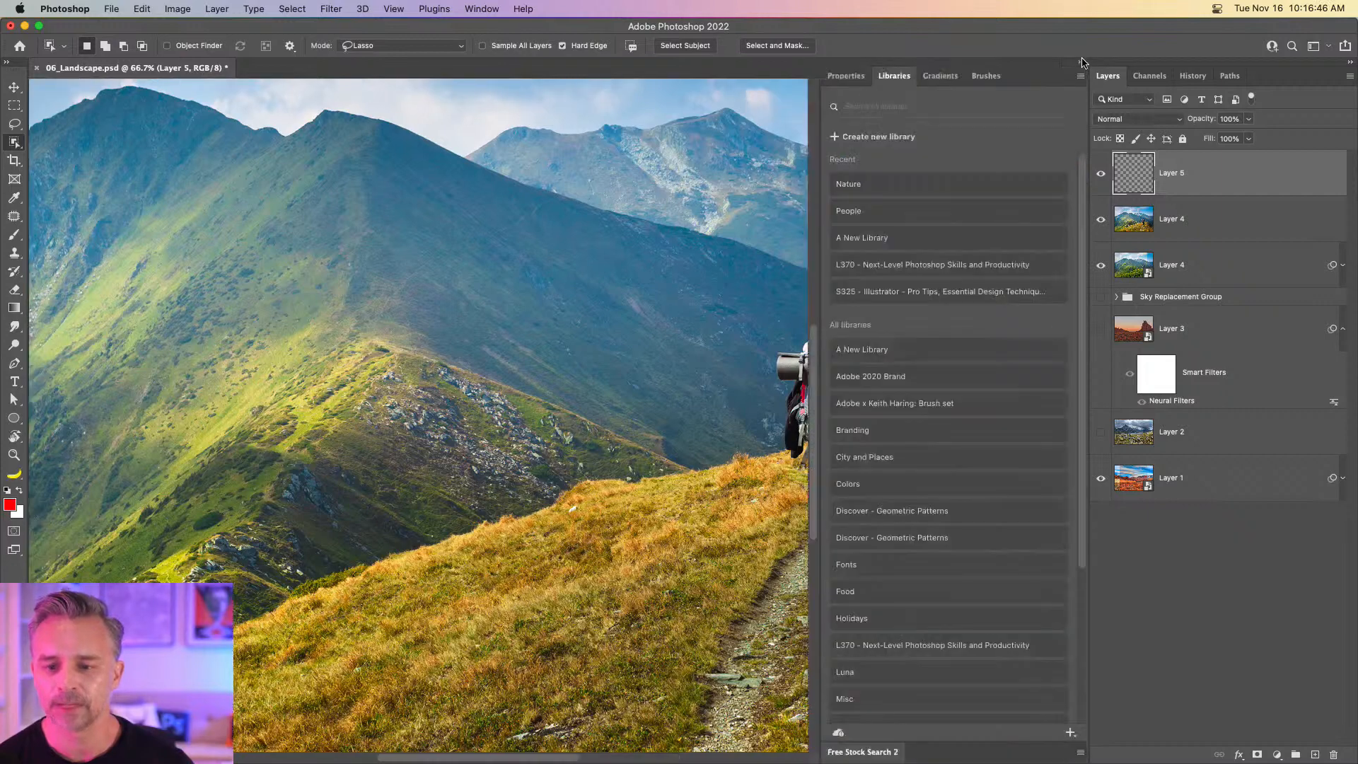
left_click(847, 76)
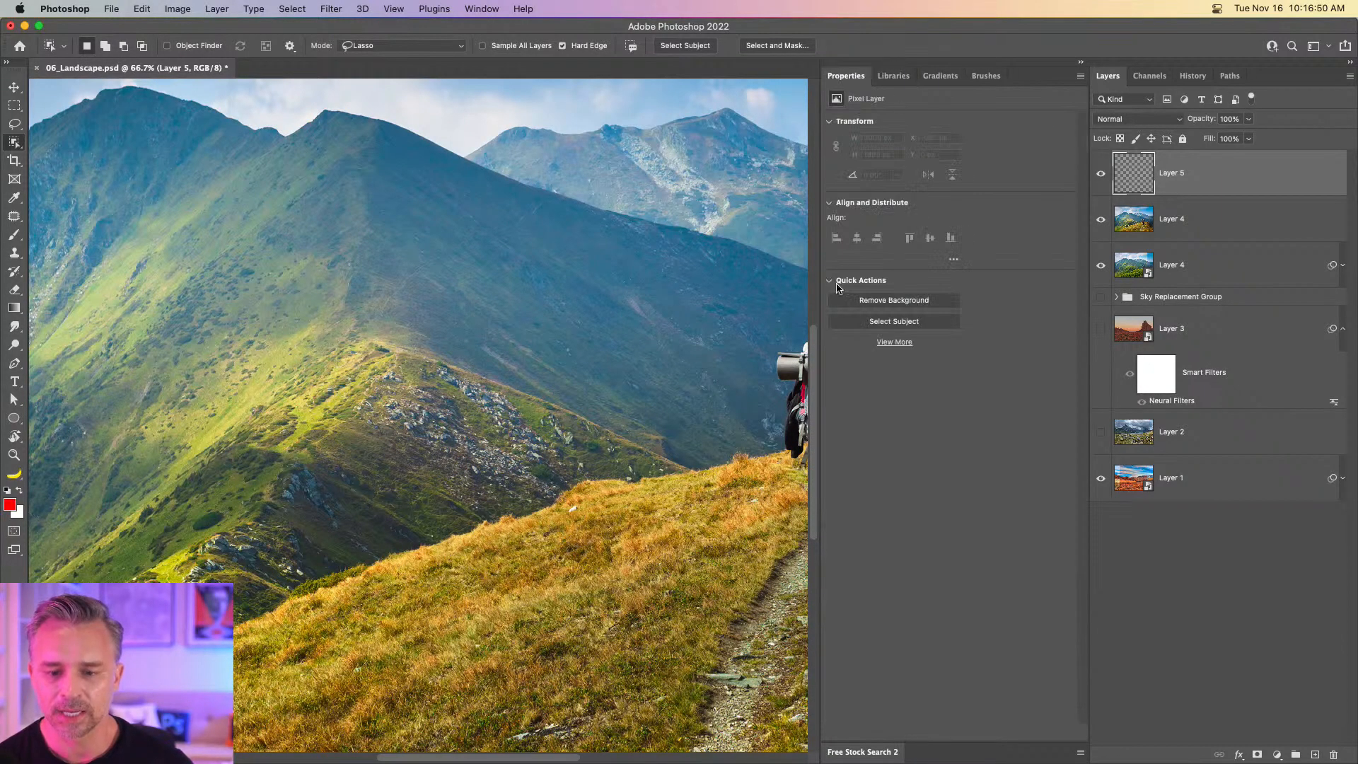
Open the Free Stock Search 2 plugin and search its photos for "portrait".
left_click(442, 8)
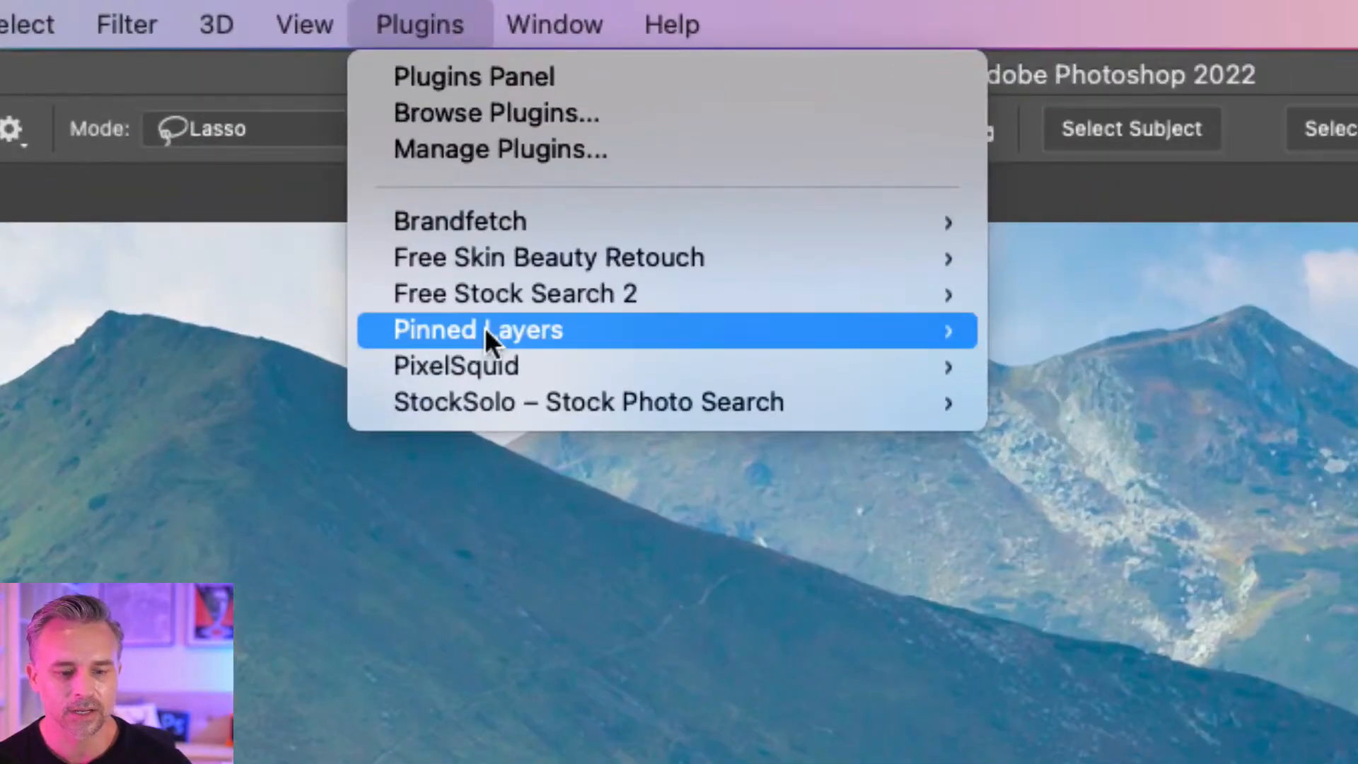
mouse_move(456, 113)
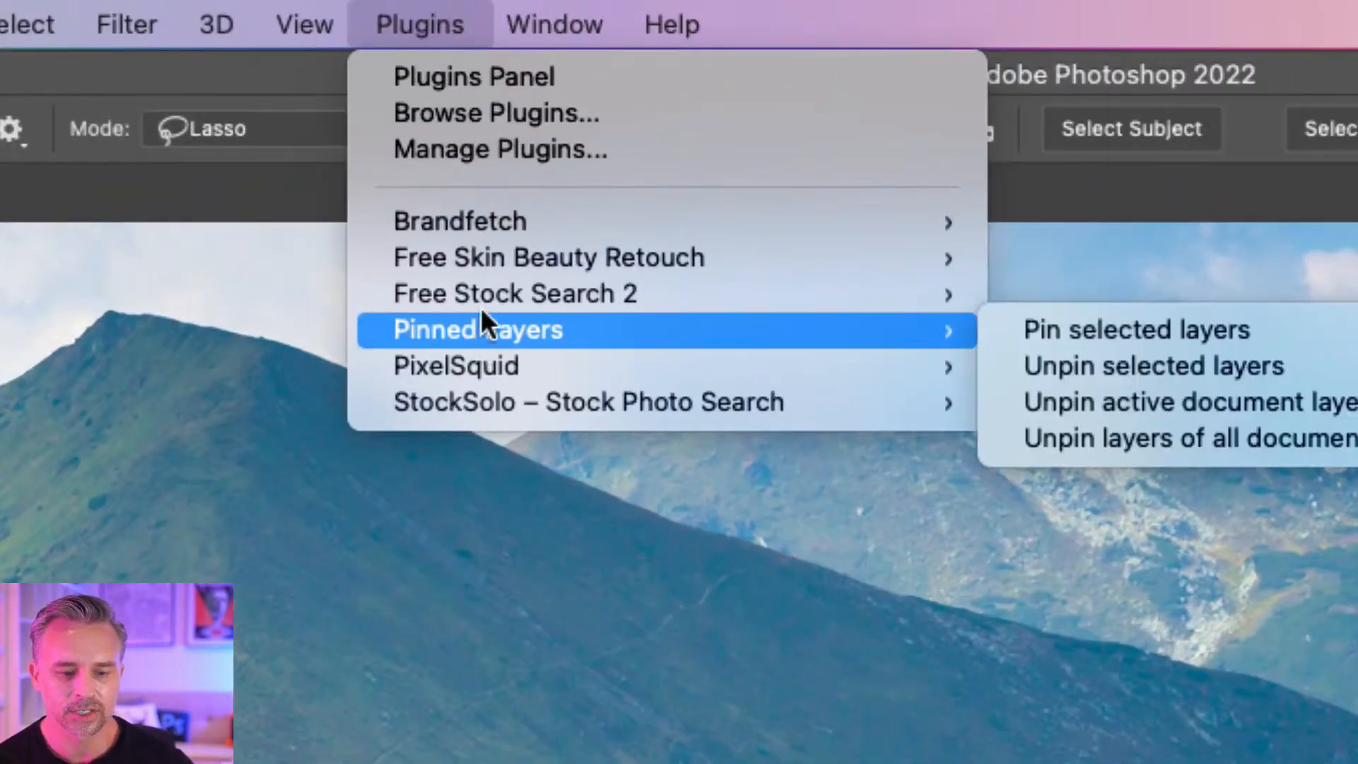
mouse_move(478, 302)
left_click(1057, 303)
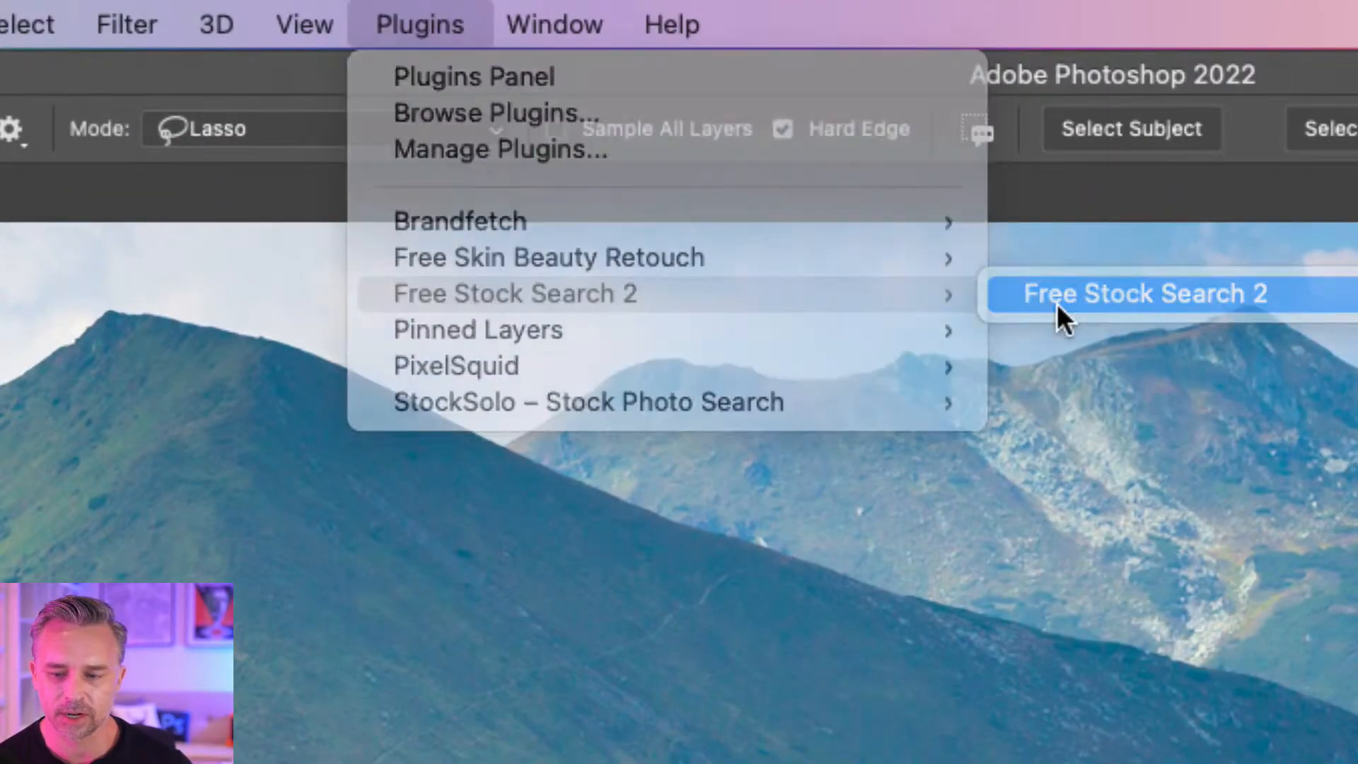
left_click(897, 361)
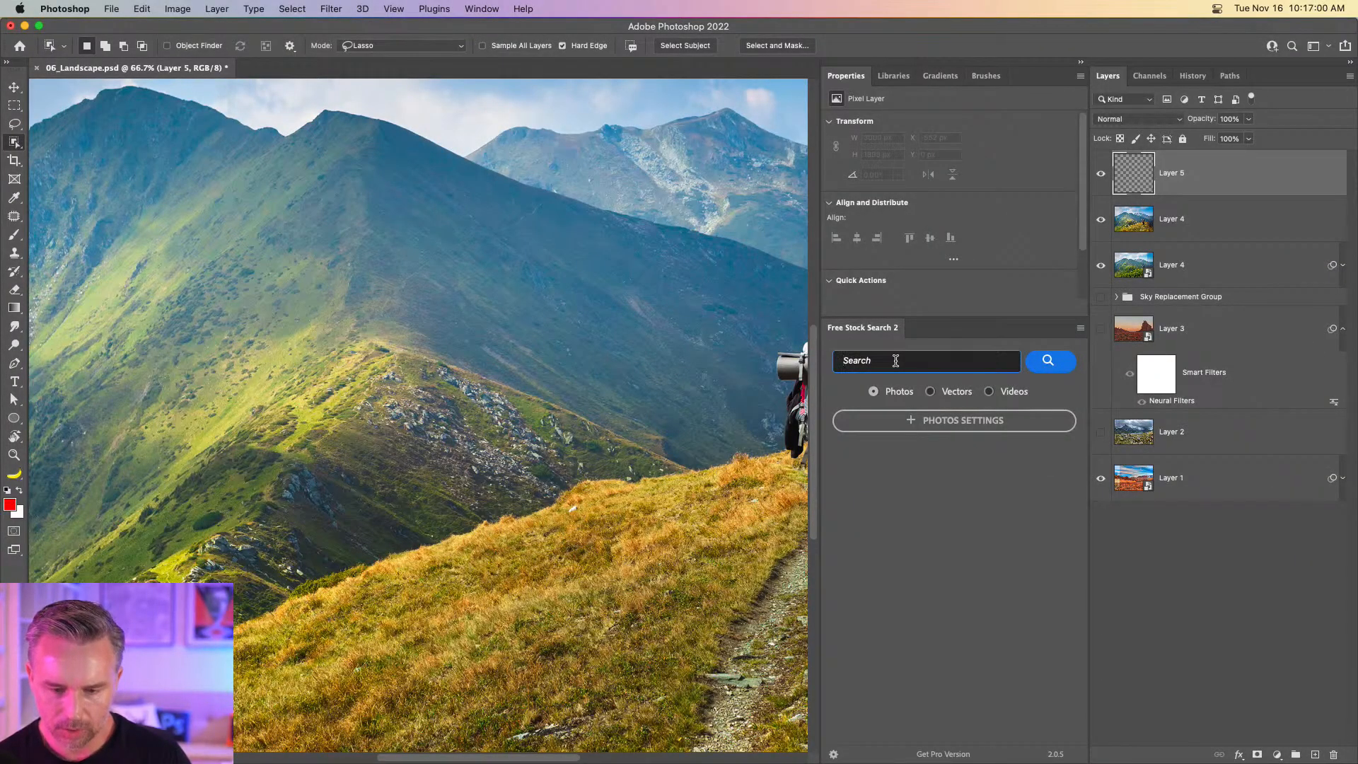
type("portrai")
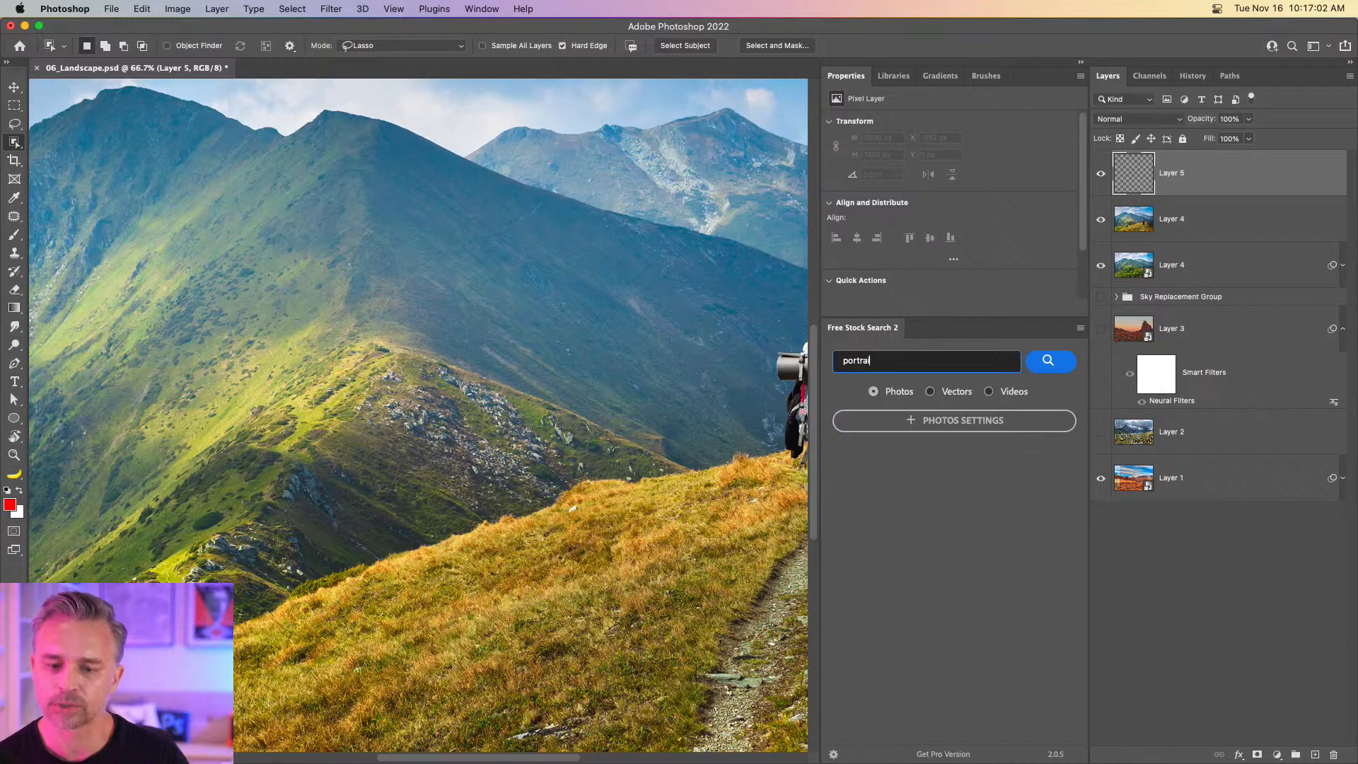
type("ts")
key("Return")
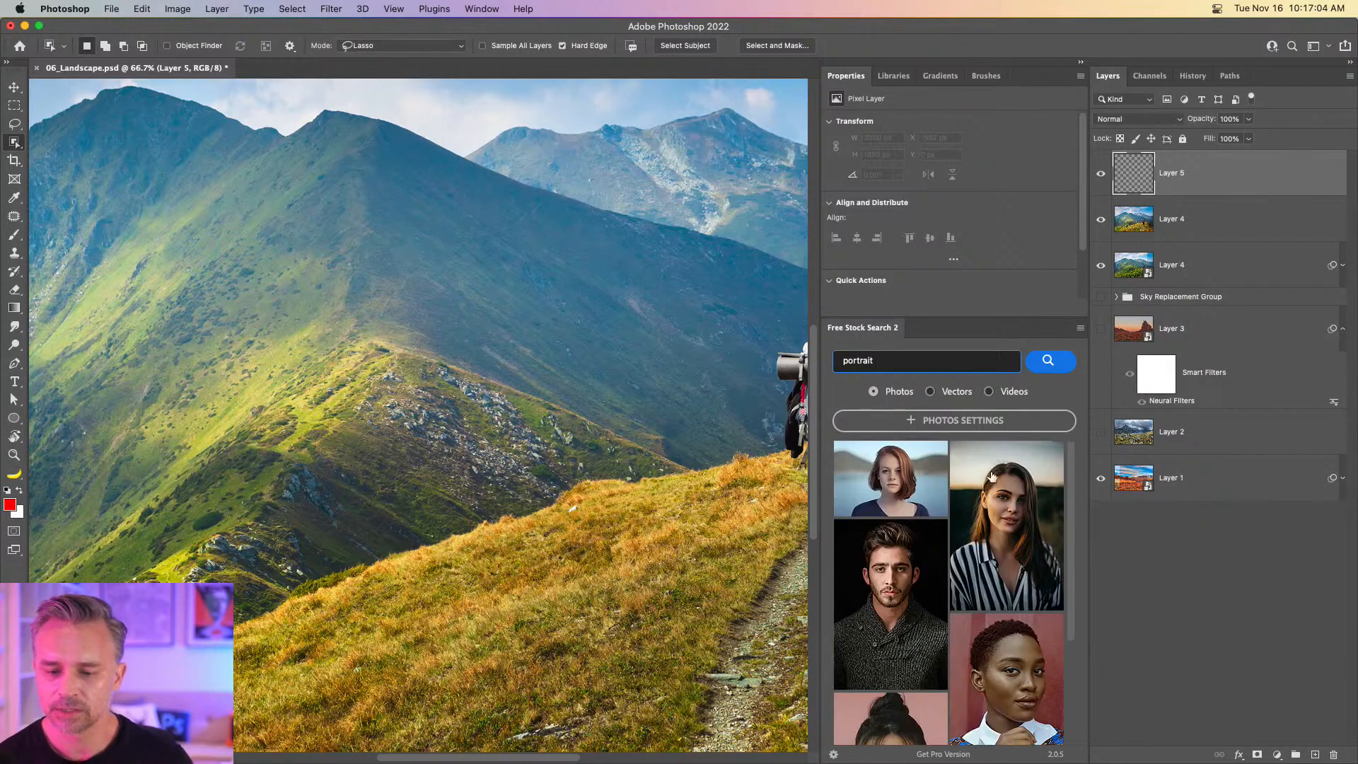
Decline the plugin's Pro version and bring in the portrait of the red-haired woman at 1280 x 853 px.
left_click(886, 476)
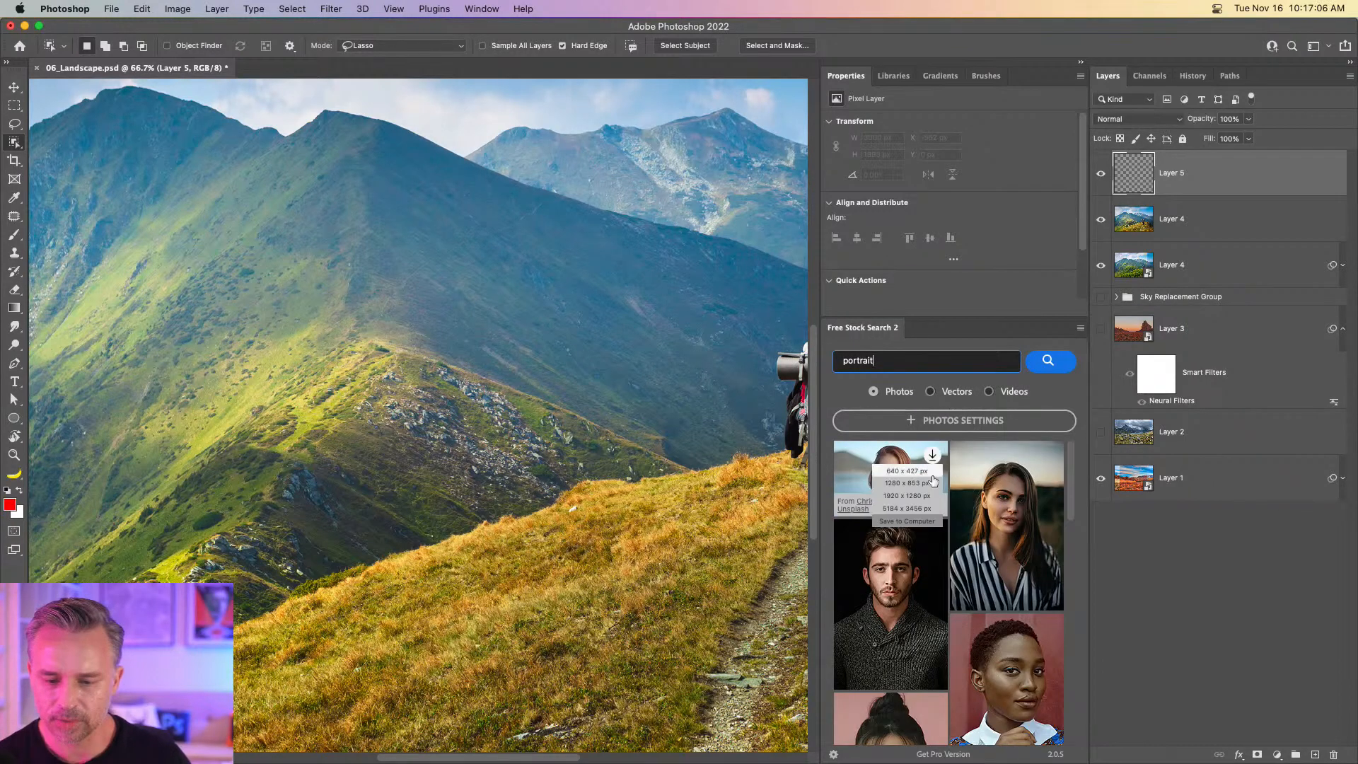
left_click(895, 514)
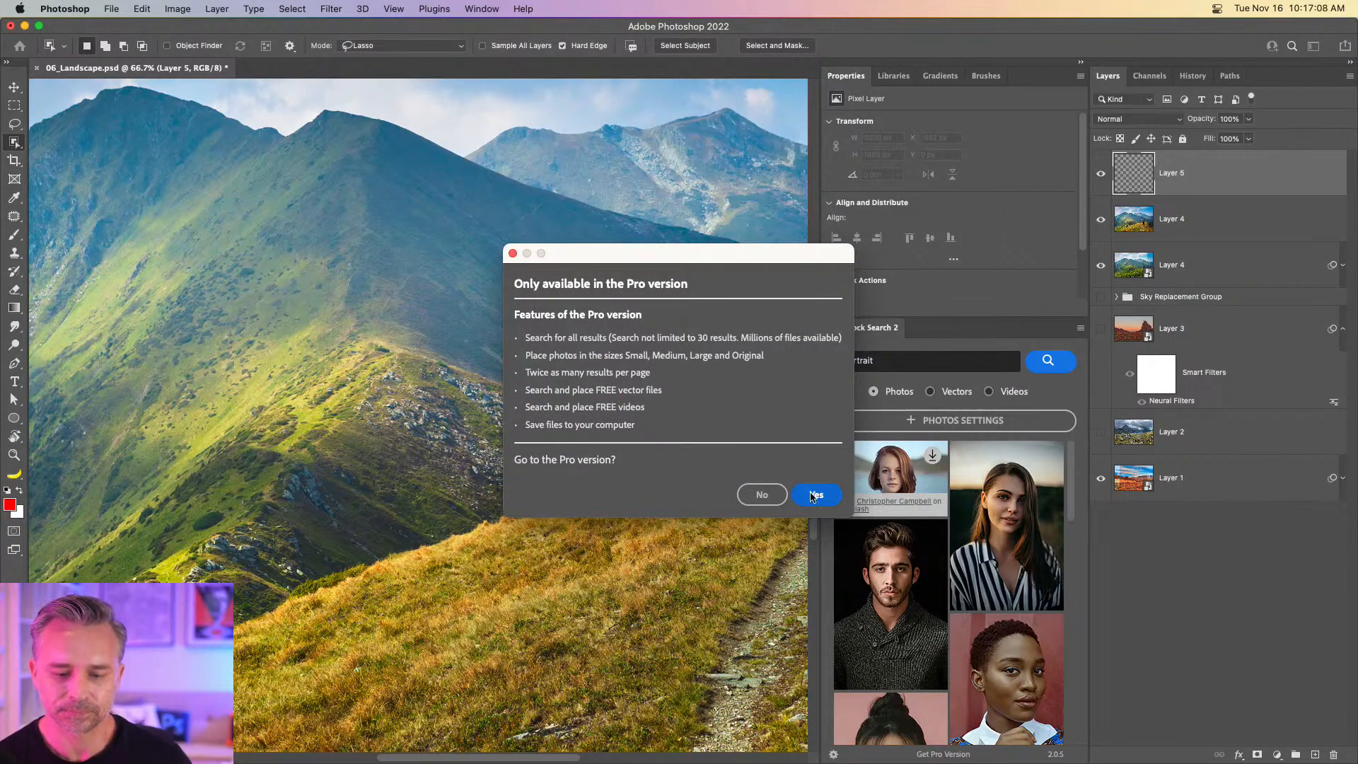
left_click(757, 494)
left_click(868, 485)
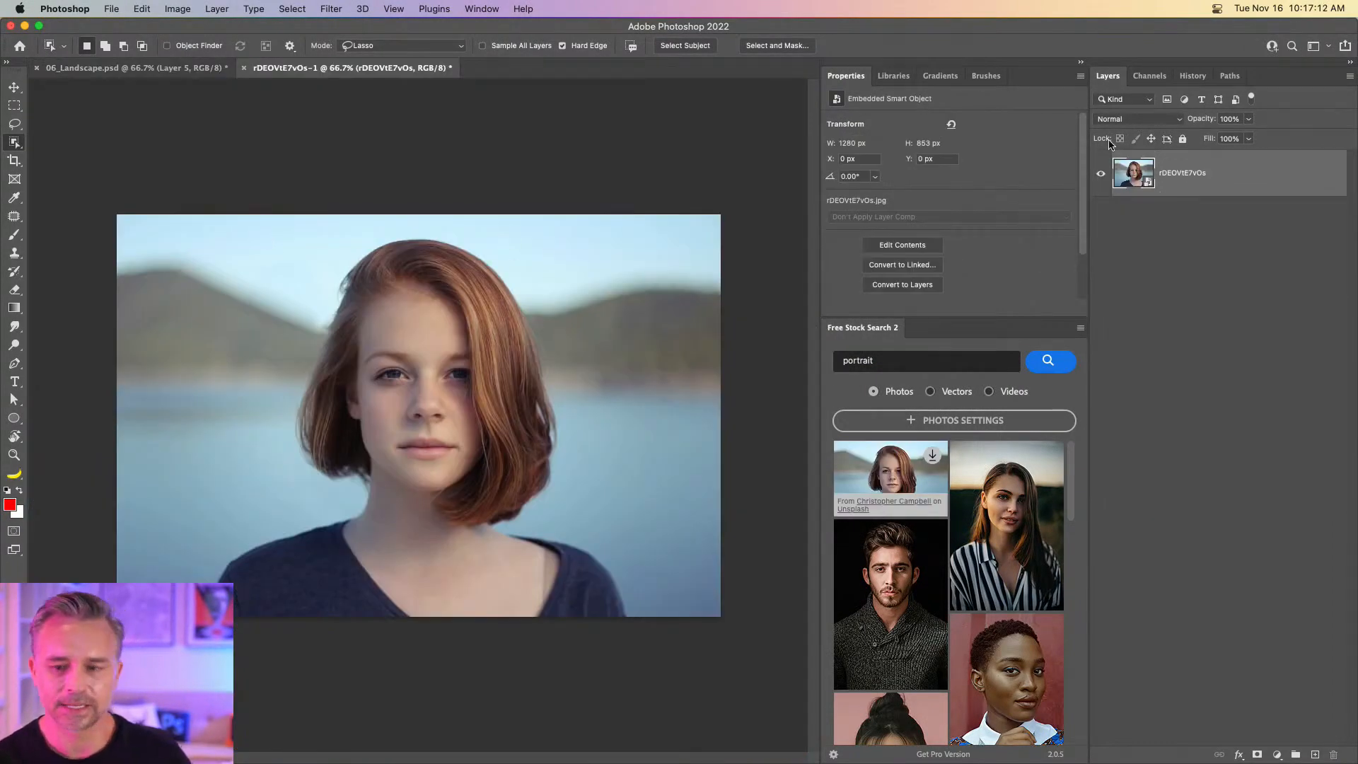
Enable the Landscape Mixer neural filter on the portrait and choose the snowy blue mountain preset.
right_click(1209, 176)
left_click(356, 7)
left_click(331, 9)
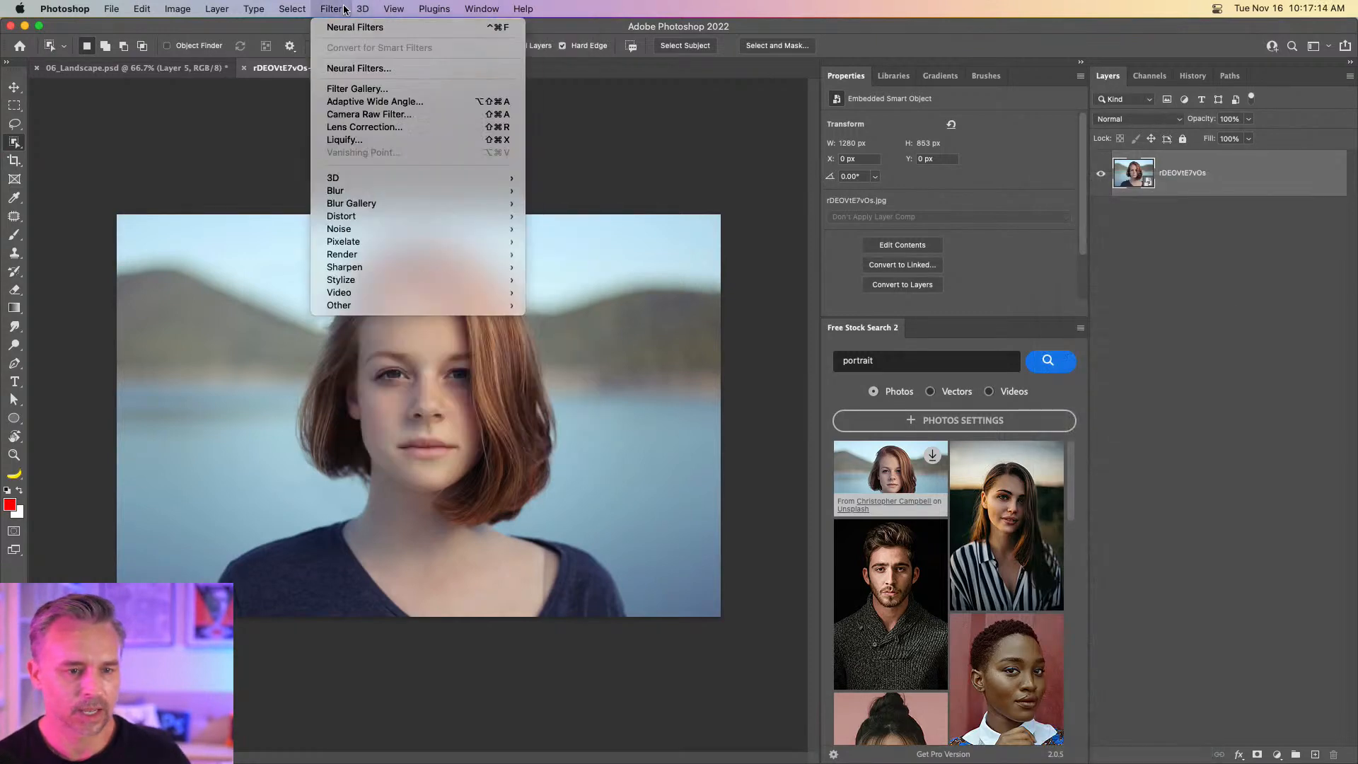
left_click(343, 68)
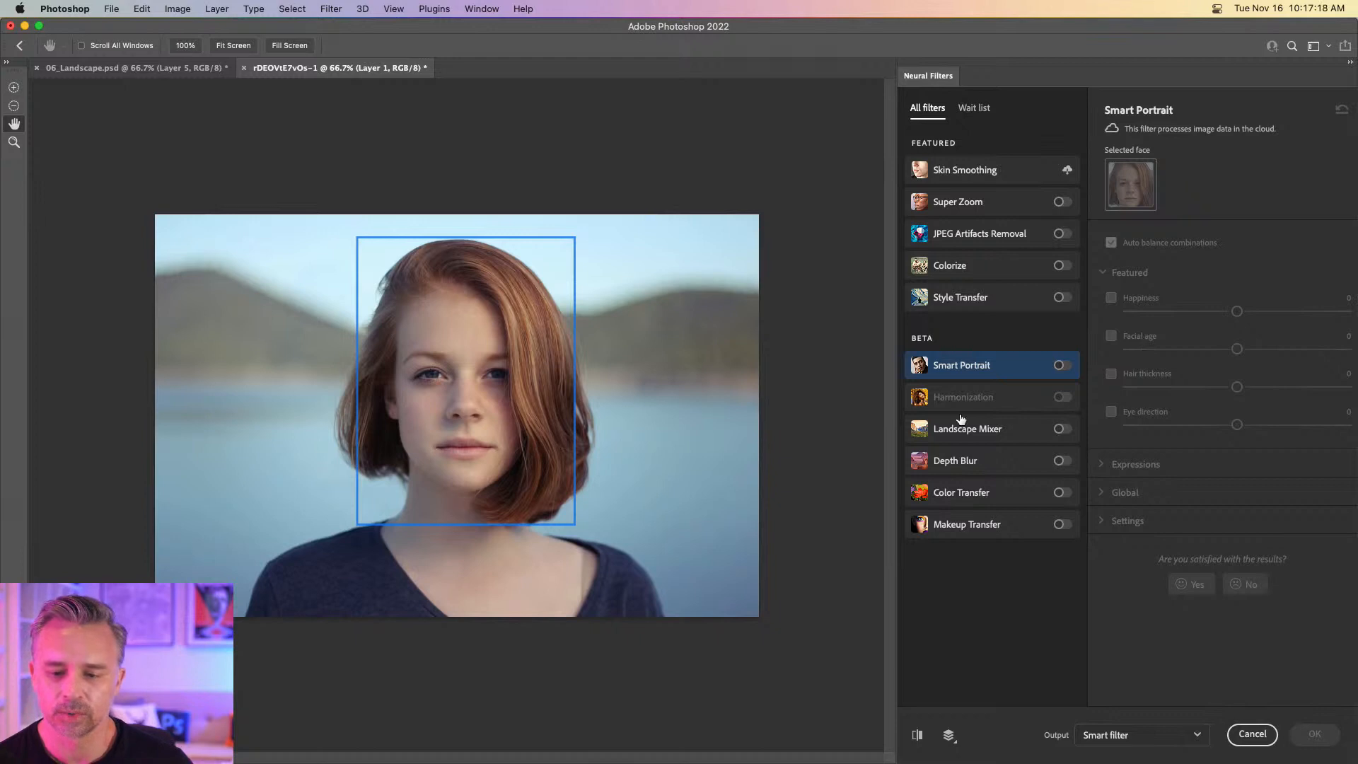
left_click(1060, 430)
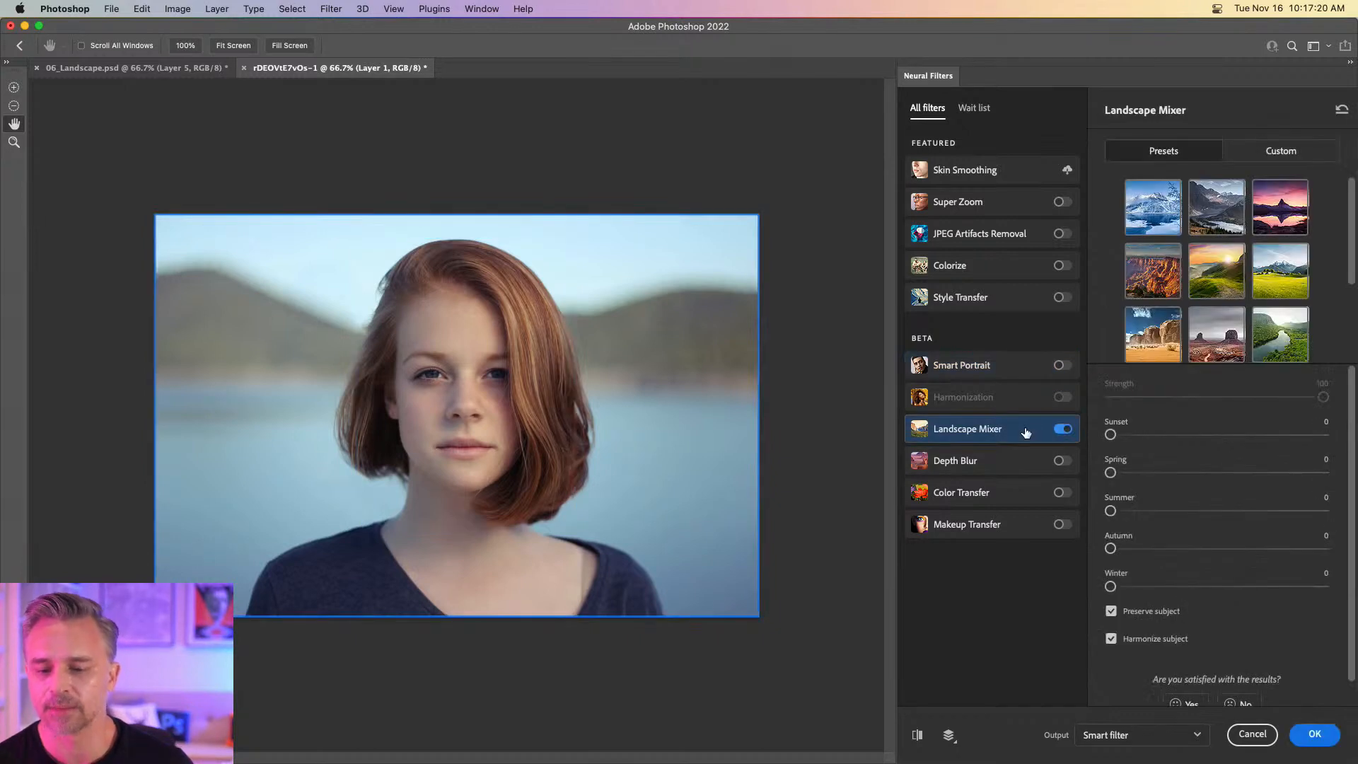
mouse_move(1026, 432)
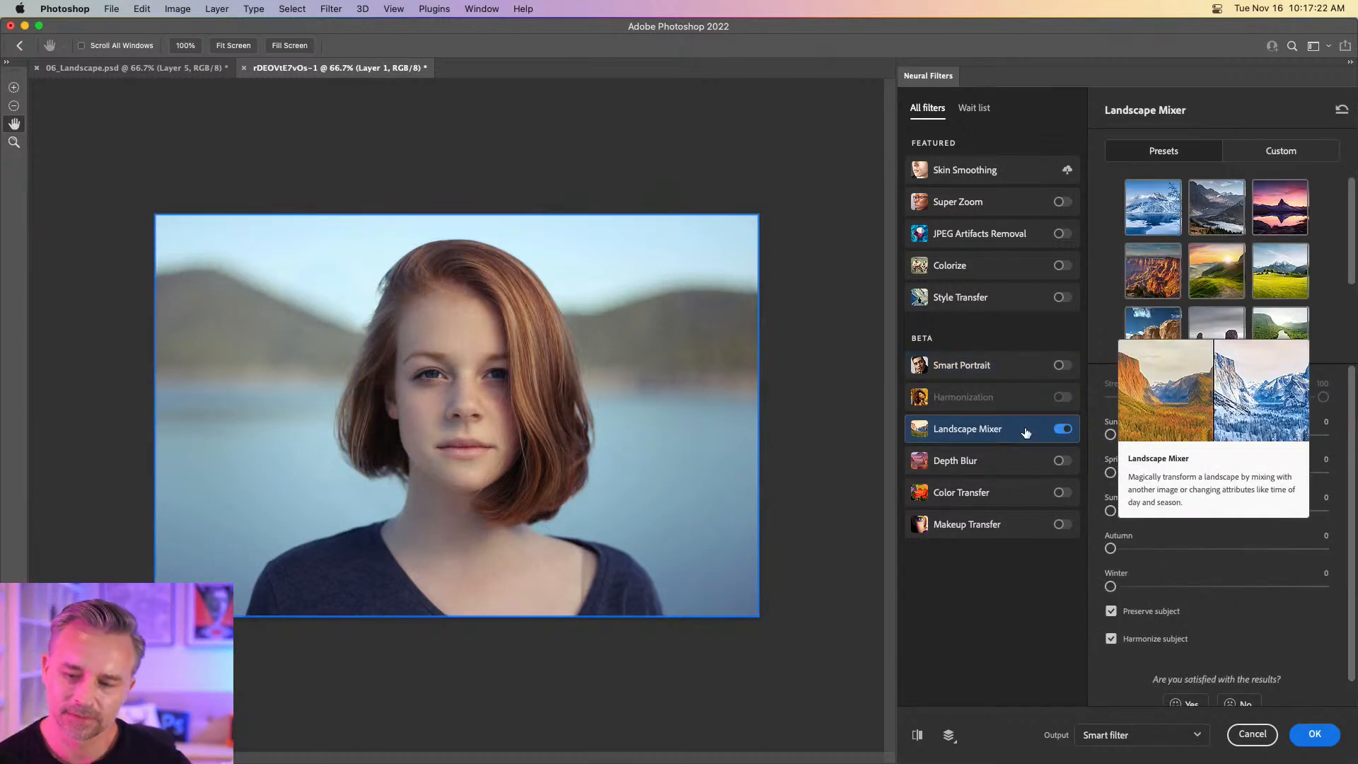
left_click(1155, 210)
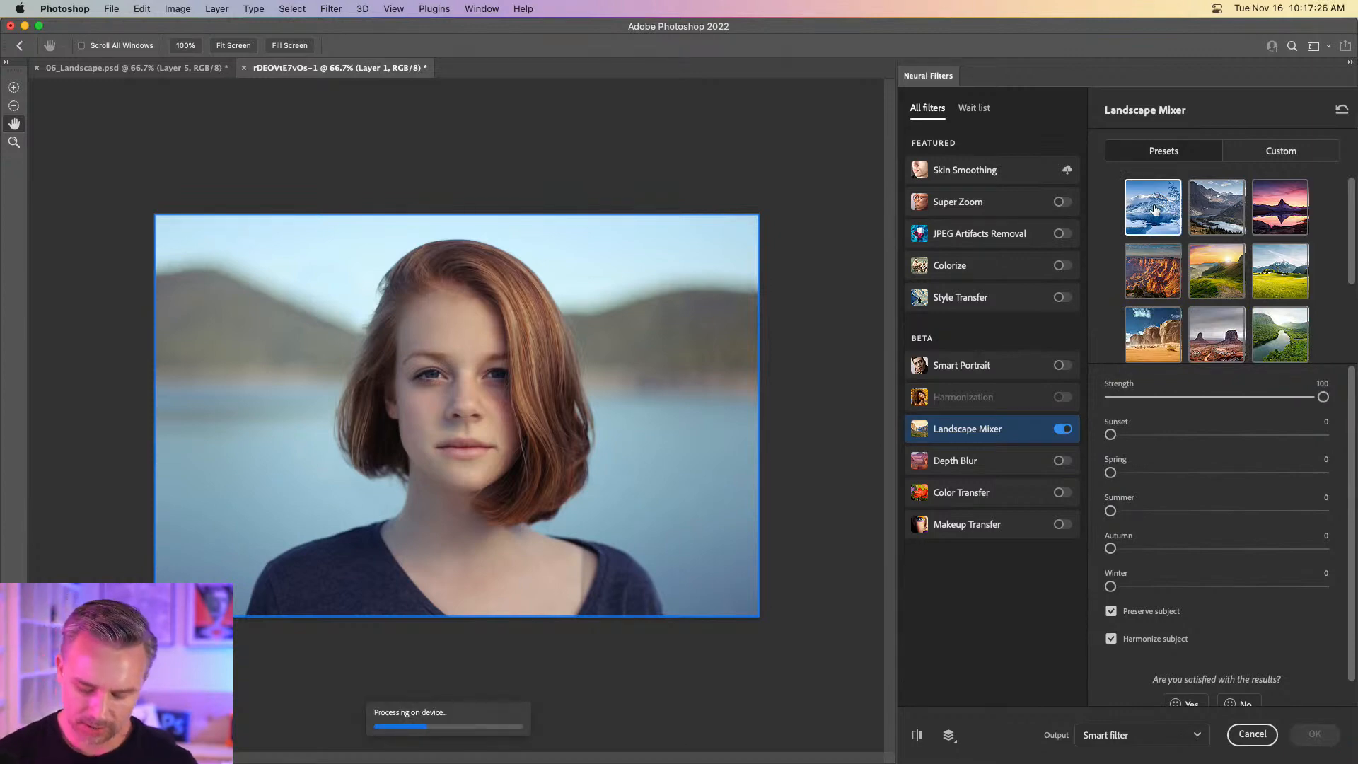
Turn off Harmonize subject and Preserve subject, apply Landscape Mixer as a smart filter, and inspect the woman's face up close.
key("super+1")
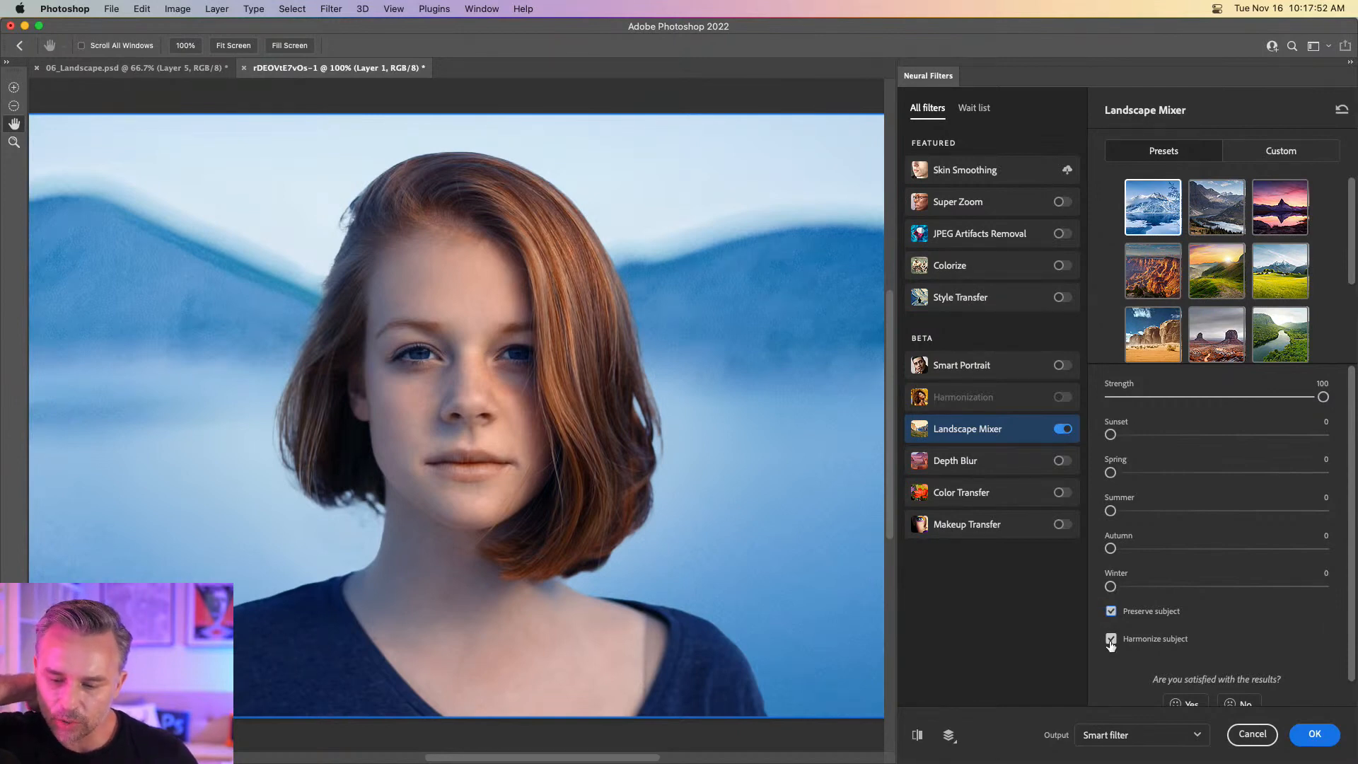
left_click(1110, 637)
left_click(1111, 611)
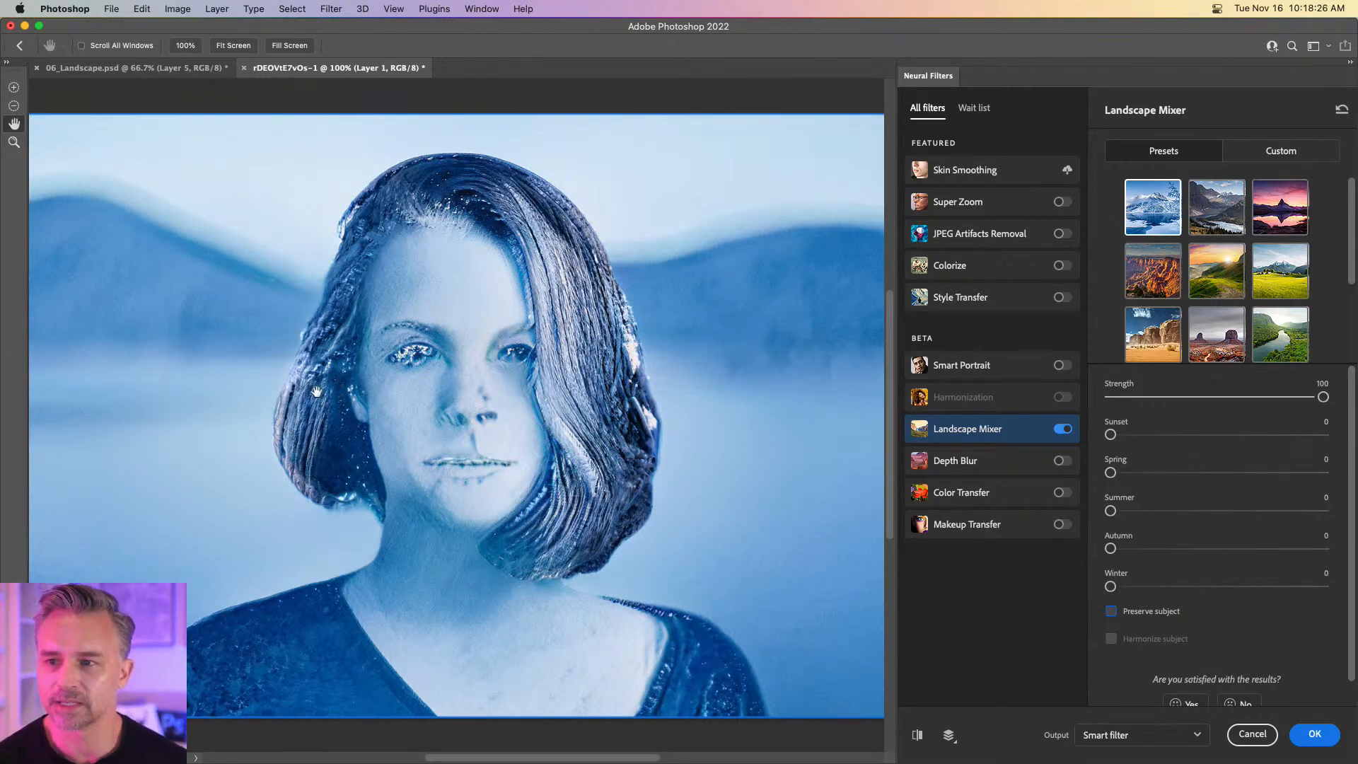
mouse_move(413, 307)
left_mouse_down()
mouse_move(425, 271)
mouse_move(408, 317)
left_mouse_up()
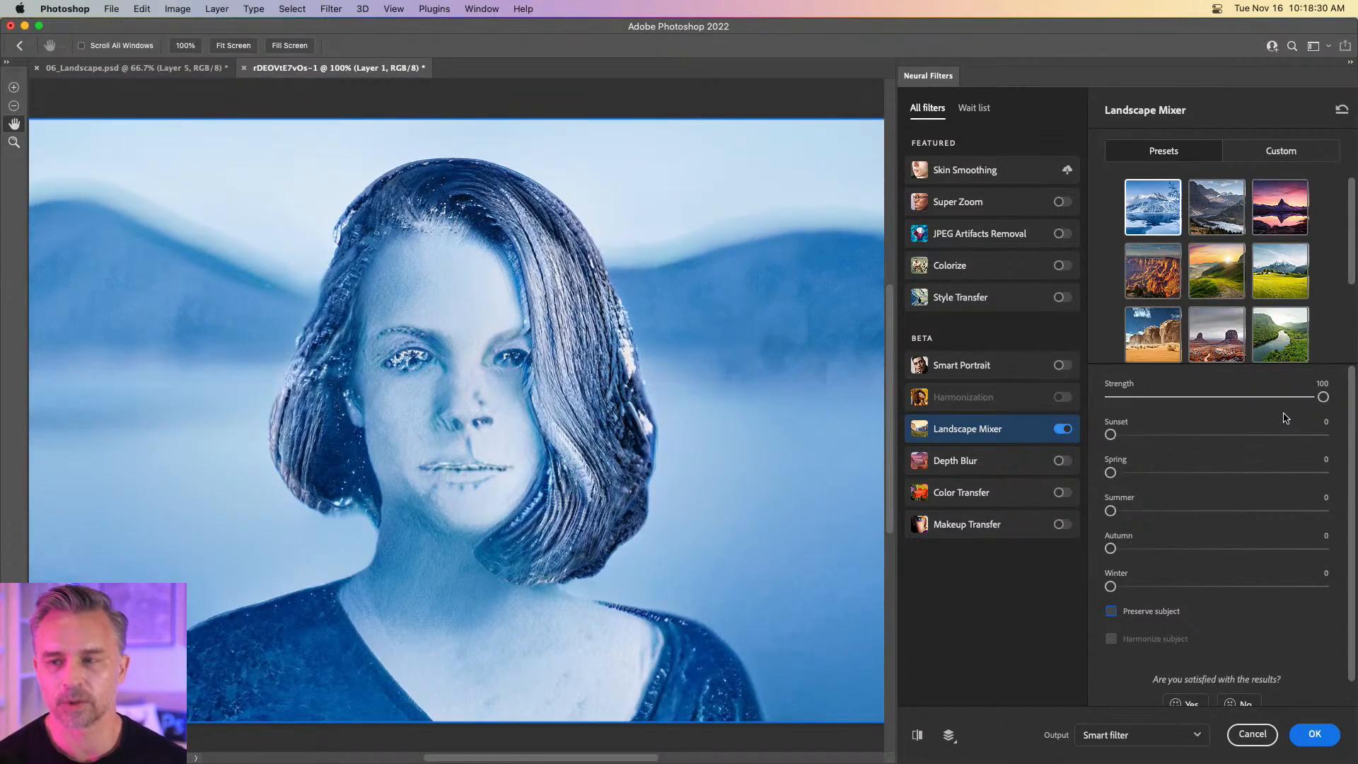
left_click(1305, 736)
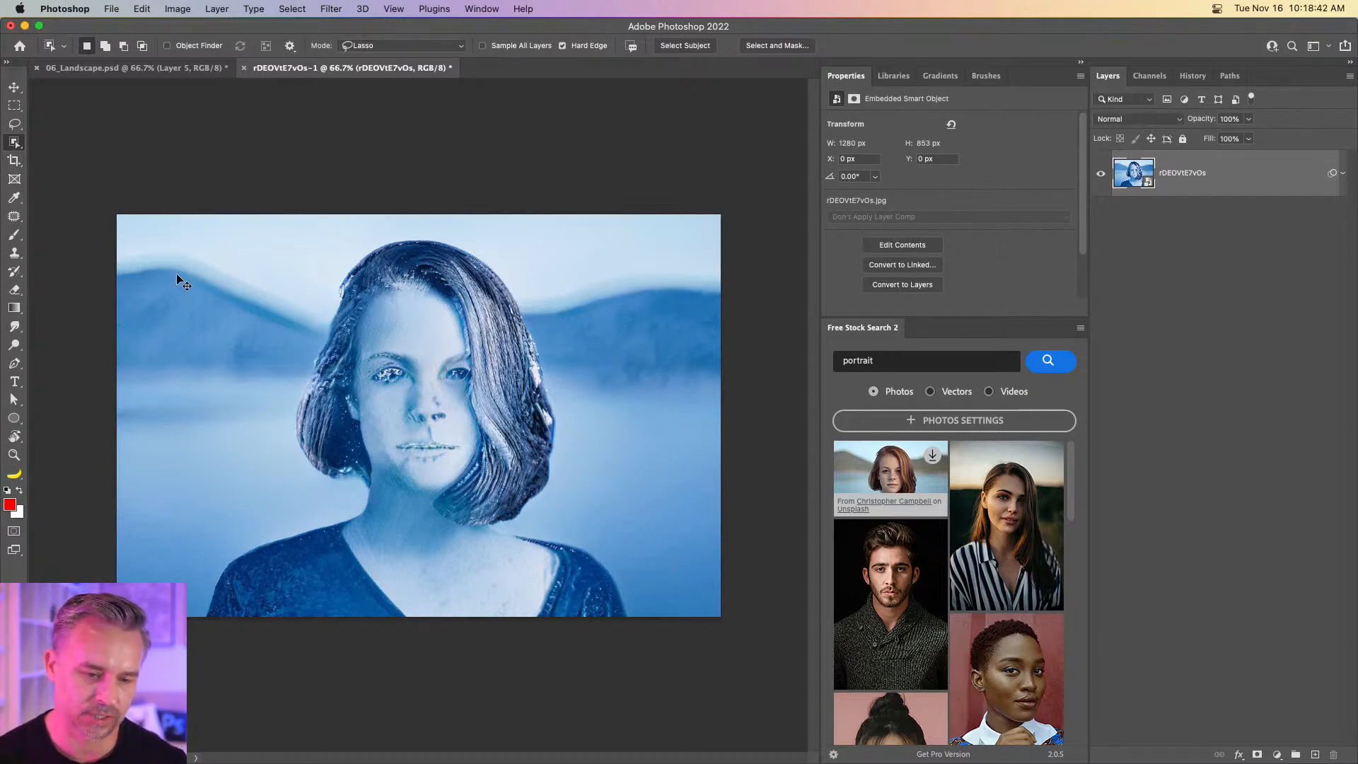
key("super+1")
key("super+equal")
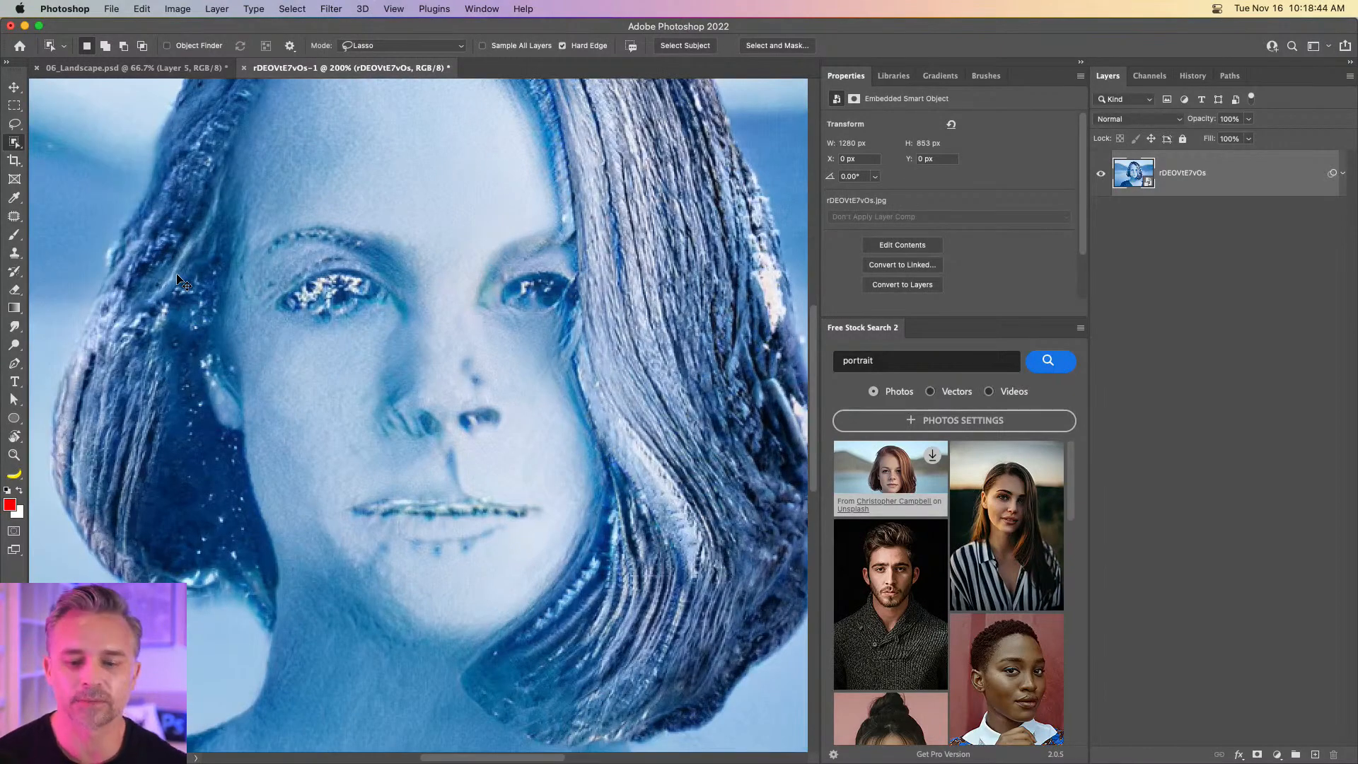
key("super+minus")
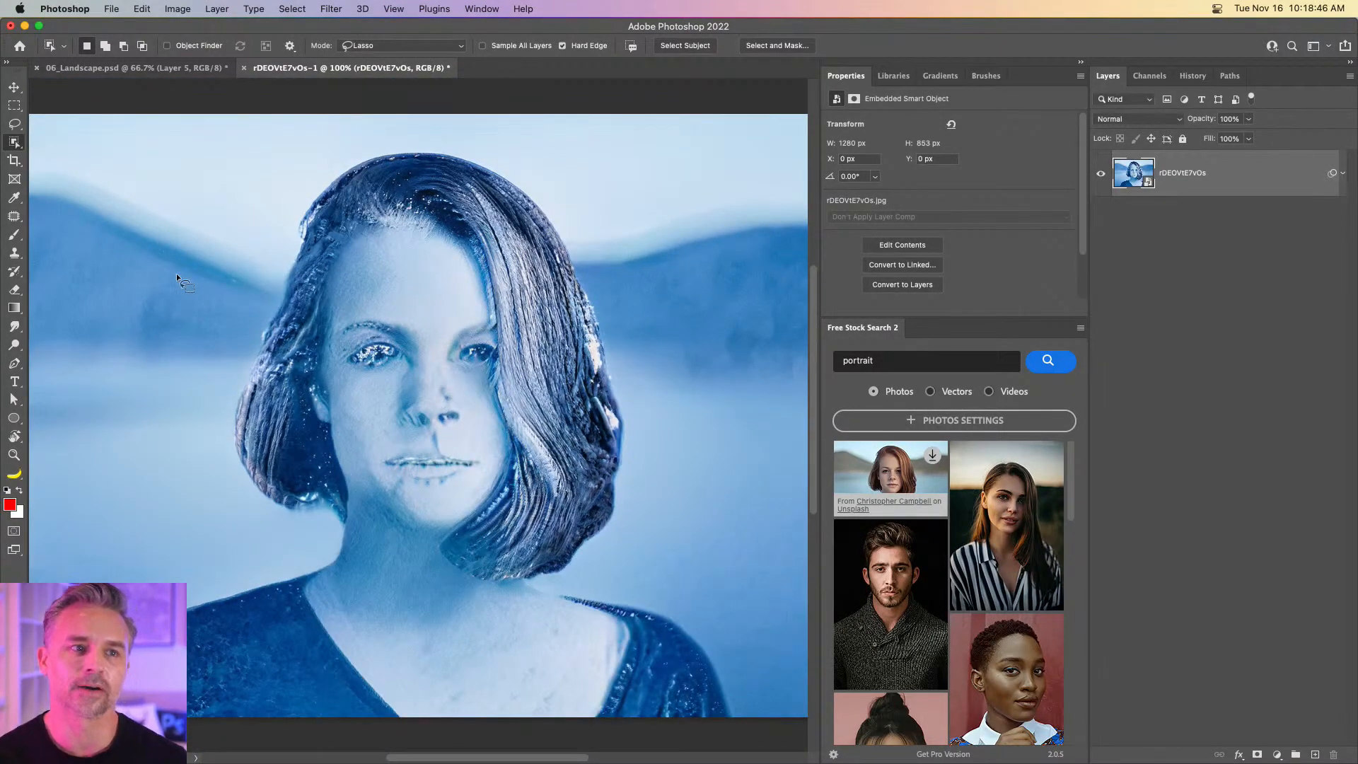
Hide the Neural Filters smart filter on the portrait layer and shrink the Free Stock Search 2 panel to enlarge Properties.
left_click(1342, 173)
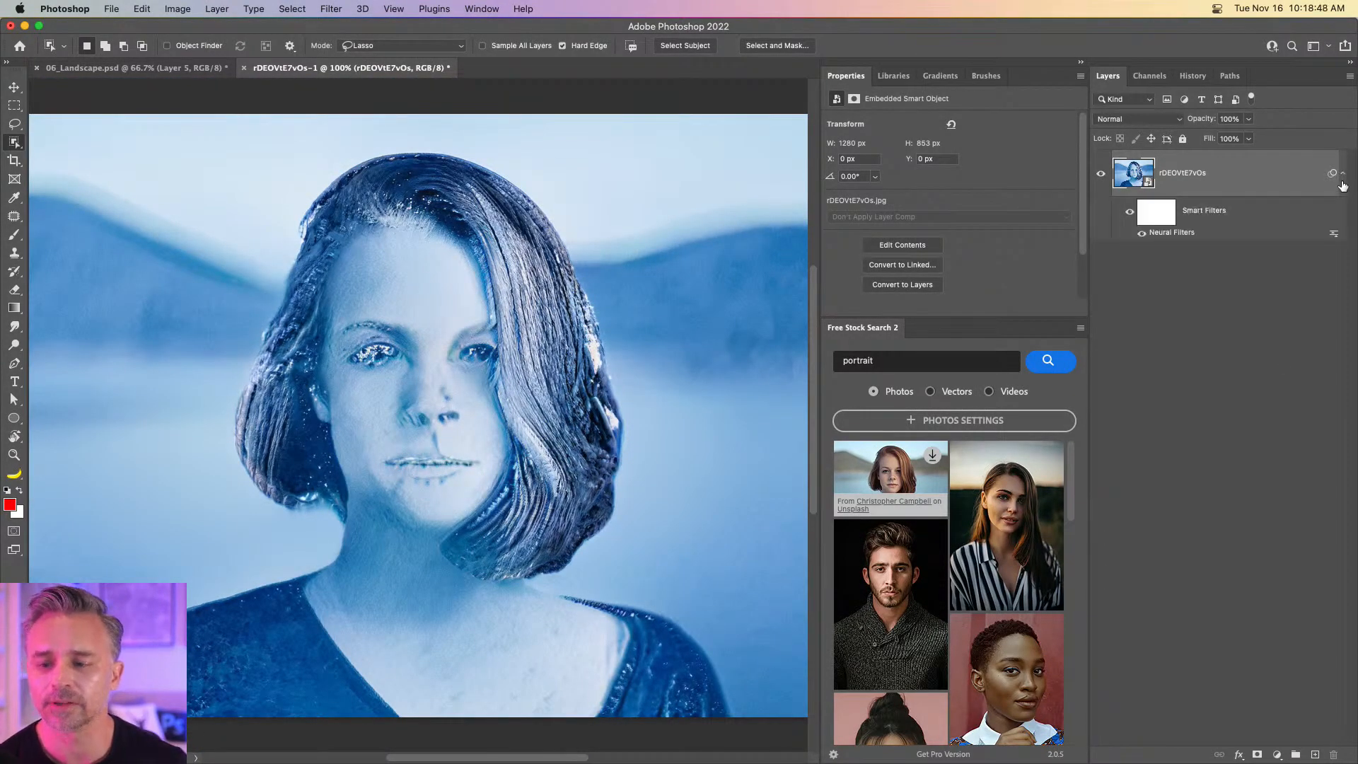
left_click(1140, 236)
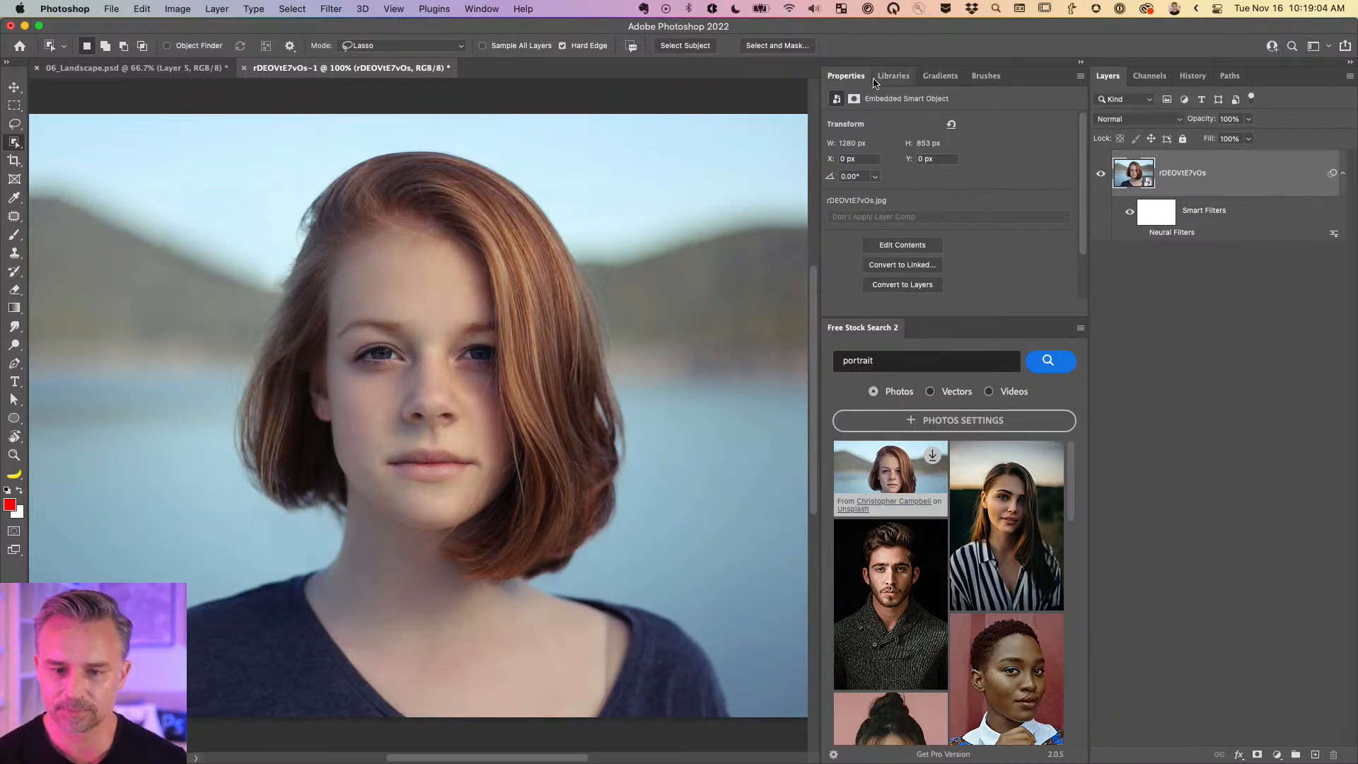
mouse_move(973, 446)
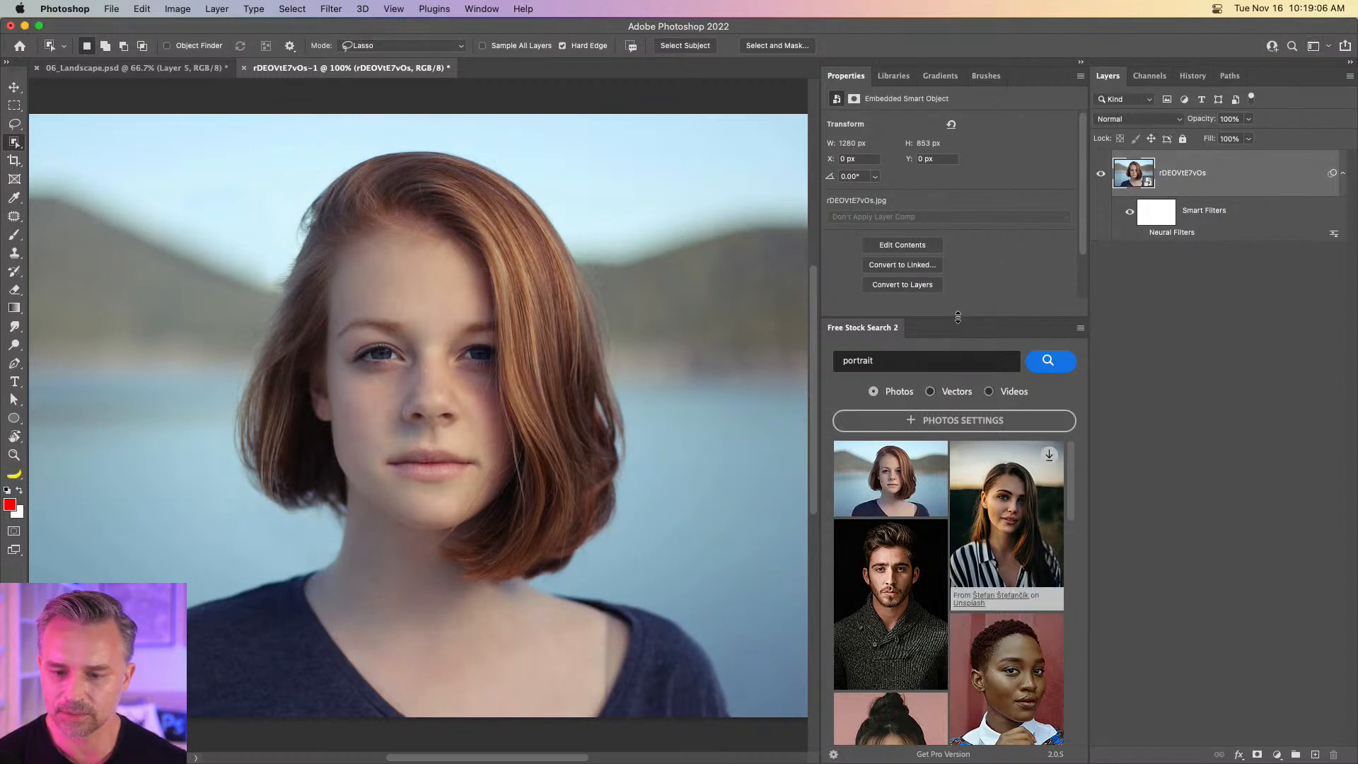
left_click_drag(958, 317, 958, 459)
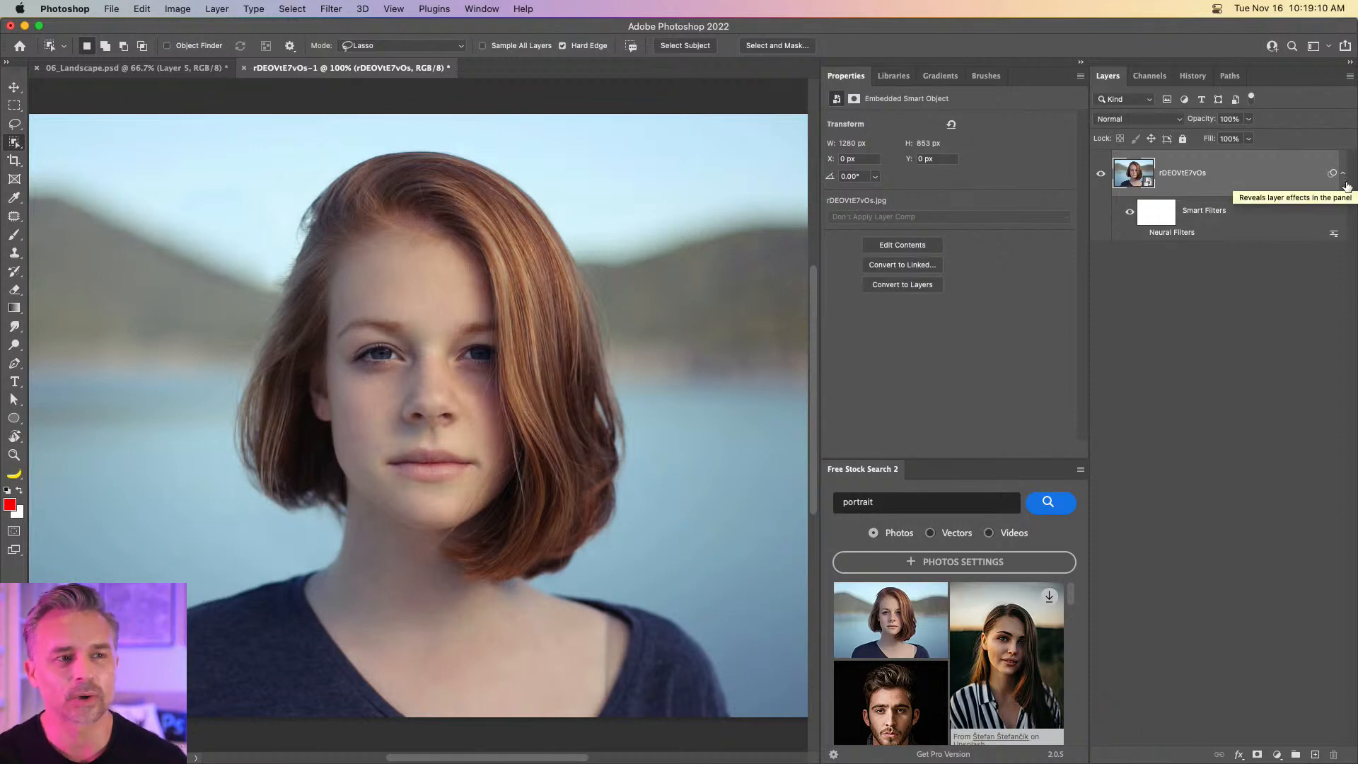
Switch to 06_Landscape.psd and delete its empty Layer 5.
left_click_drag(106, 67, 105, 81)
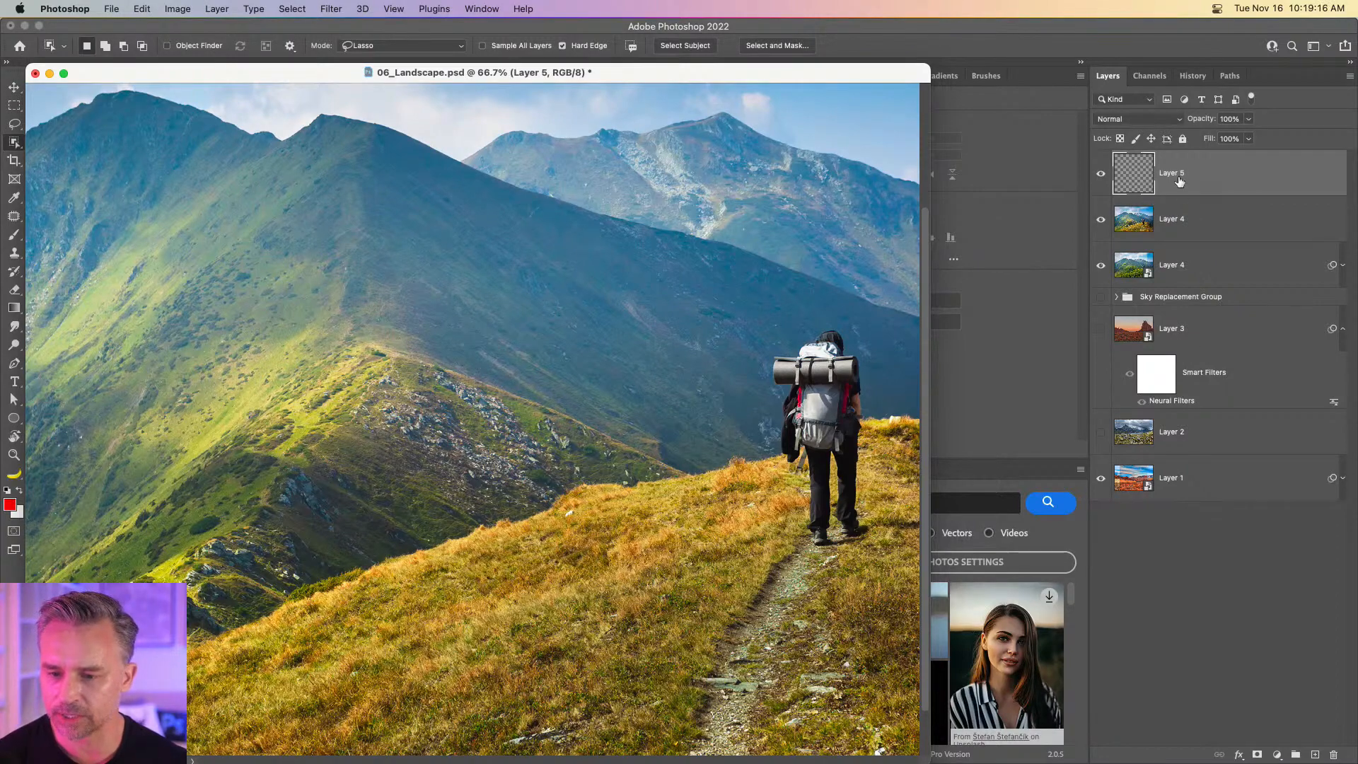
key("BackSpace")
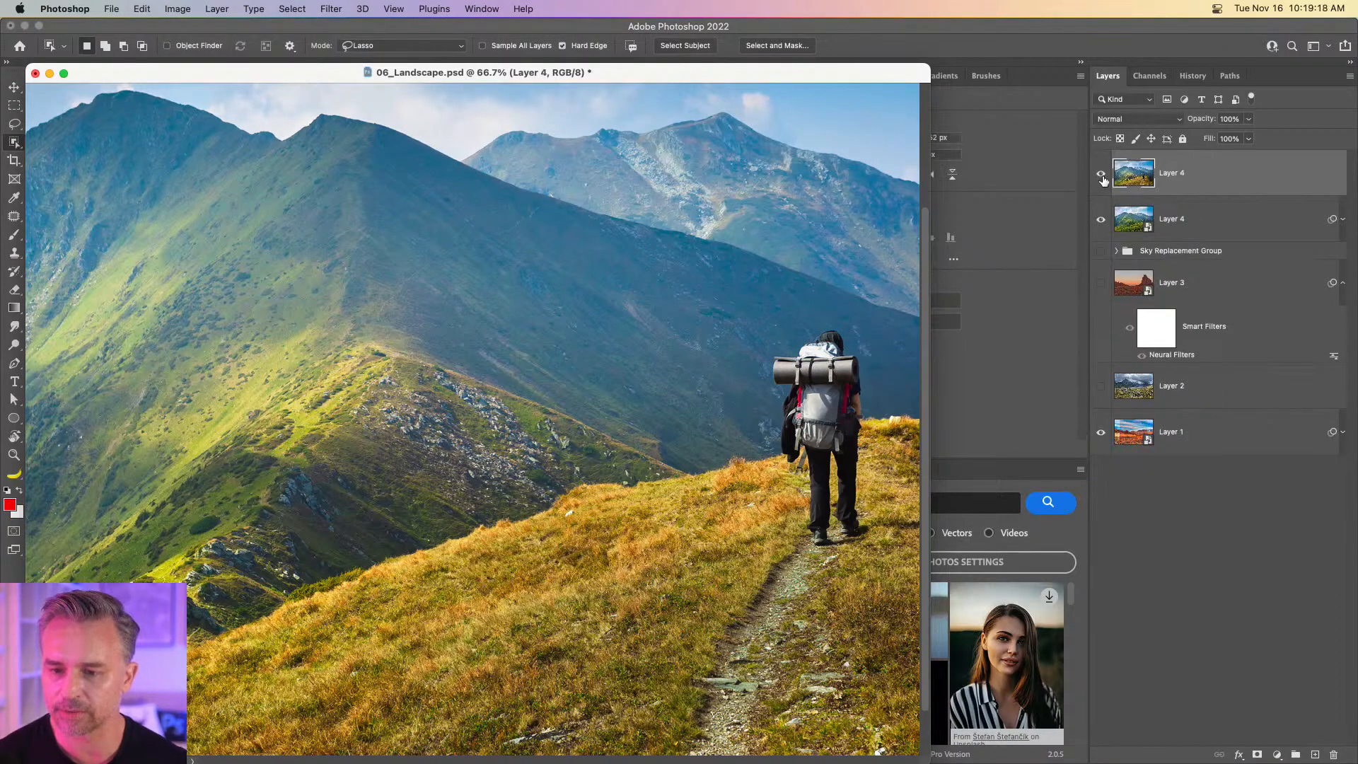
Hide both Layer 4 layers, the Sky Replacement Group and Layer 3, and select and show Layer 2.
left_click_drag(1105, 177, 1097, 317)
left_click(1100, 282)
left_click(1101, 282)
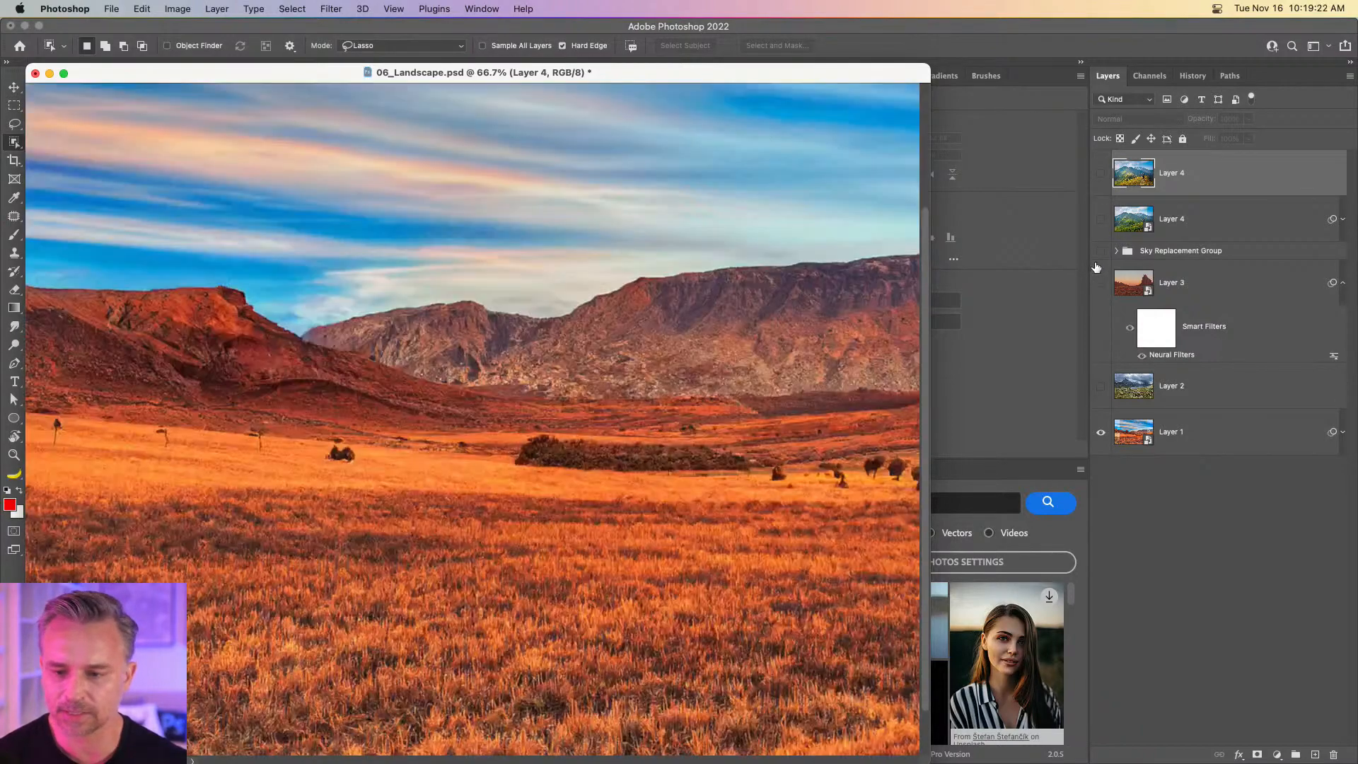
left_click(1100, 282)
left_click(1100, 250)
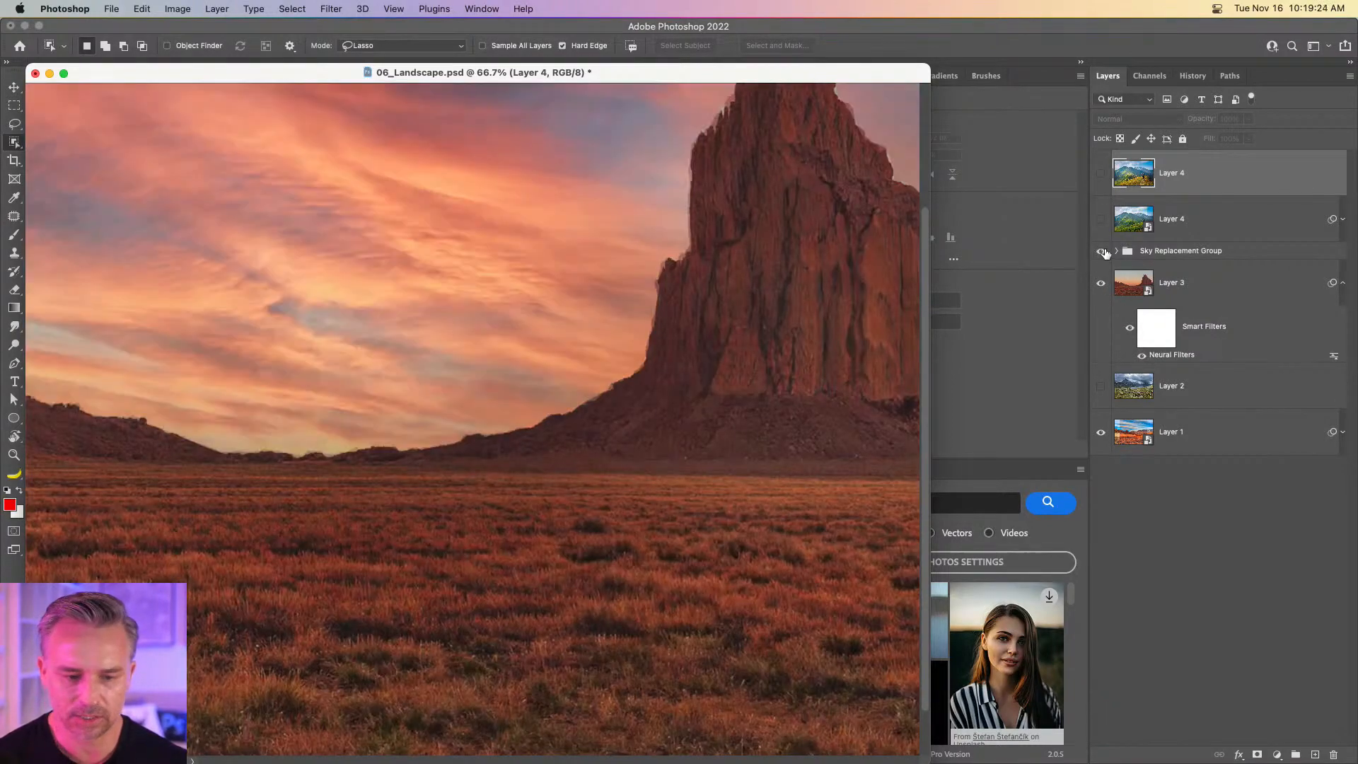
left_click(1158, 393)
left_click(1100, 386)
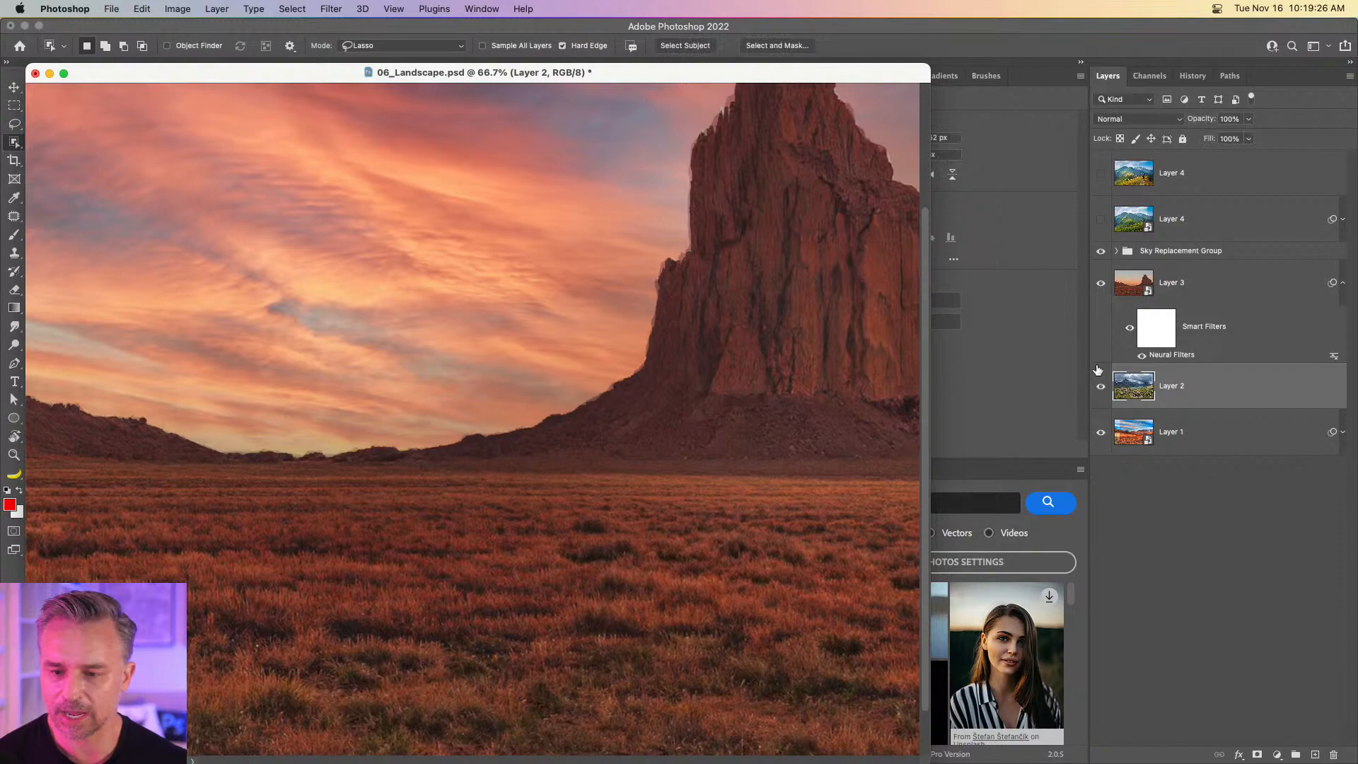
left_click(1100, 251)
left_click(1100, 283)
Zoom out to 50%, dock the 06_Landscape.psd window as a tab again, and collapse the Properties and stock search panels.
key("super+minus")
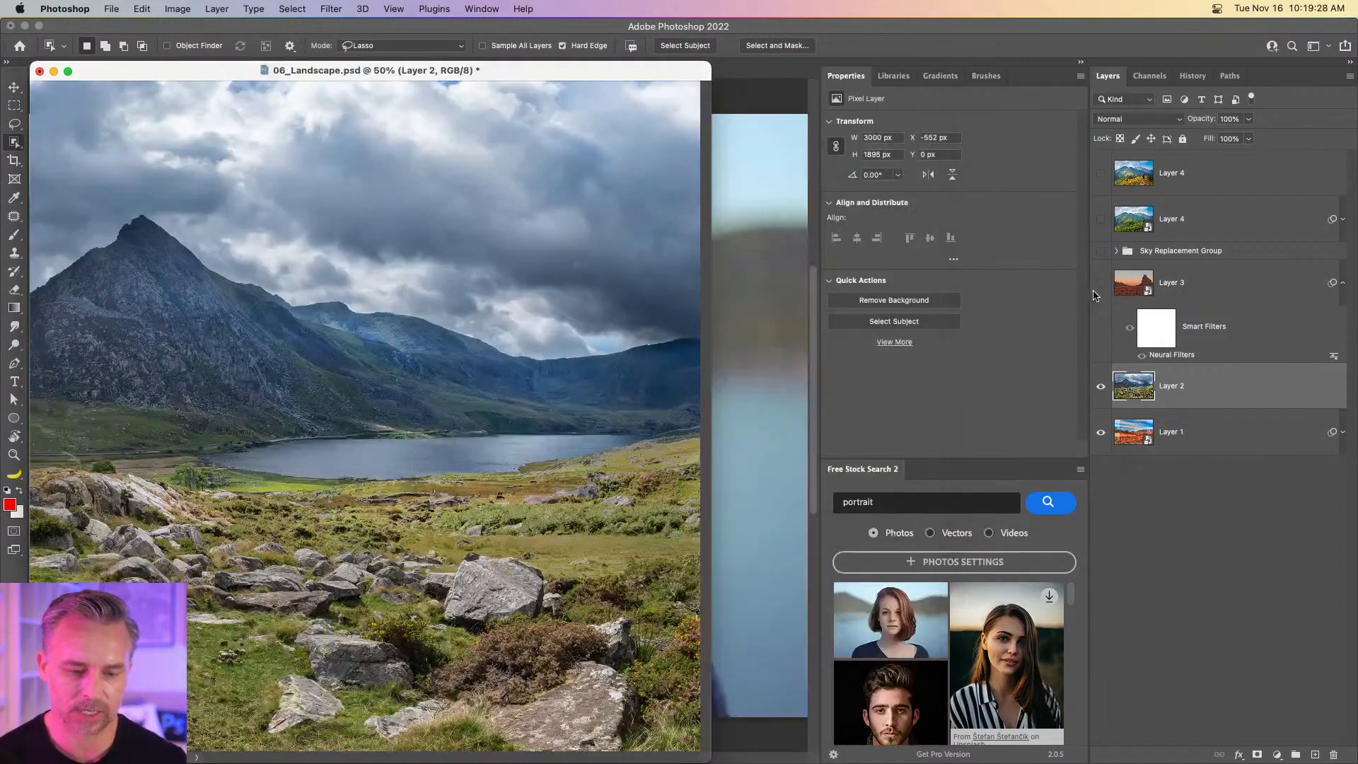
left_click_drag(457, 79, 546, 72)
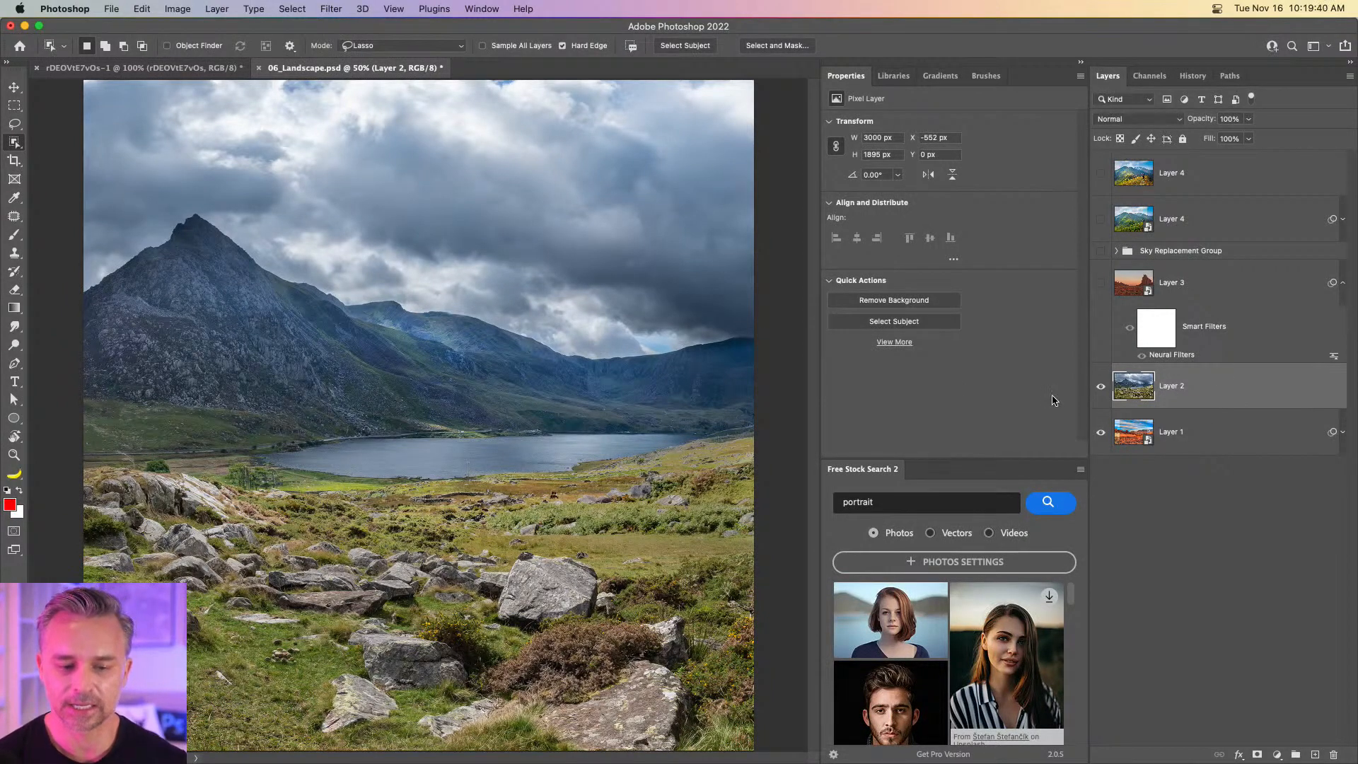
left_click(1080, 63)
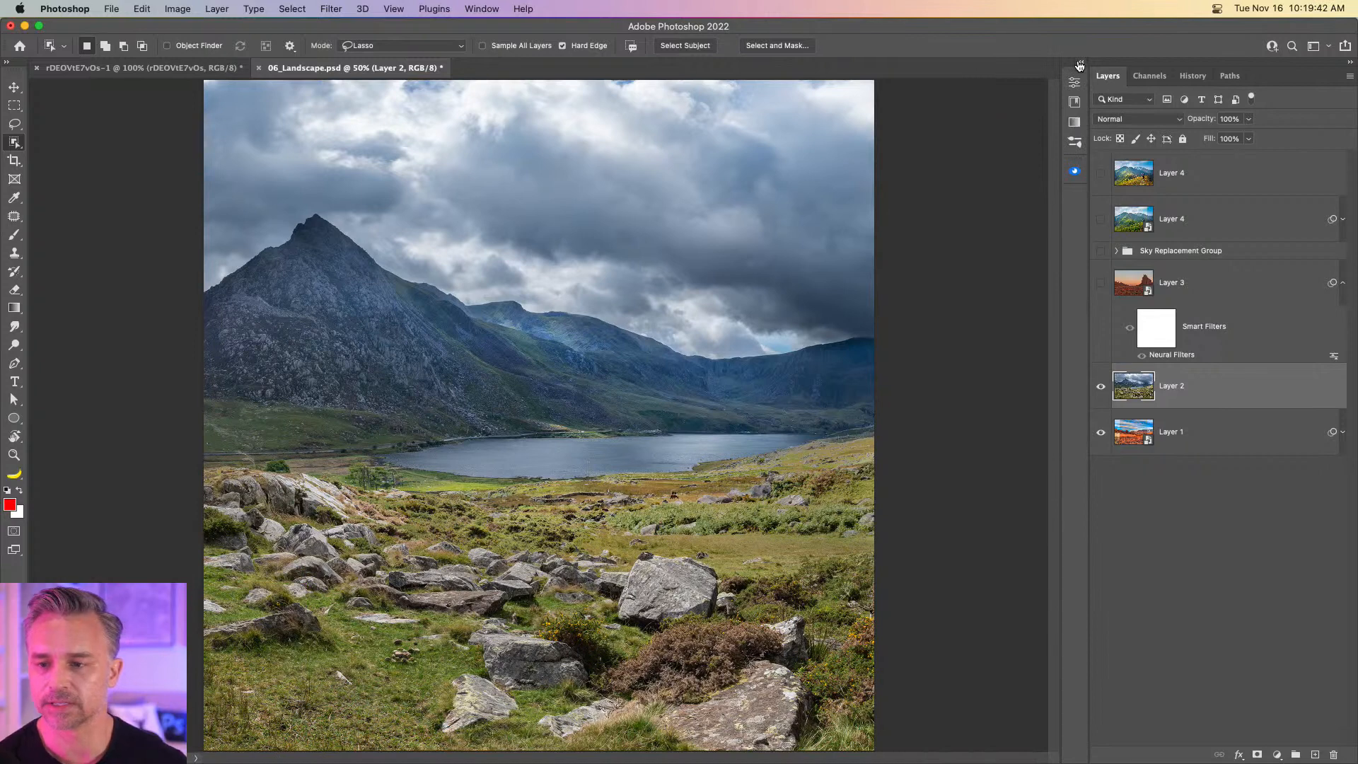
Convert Layer 2 to a smart object and enable the Landscape Mixer neural filter on it.
key("super+shift+o")
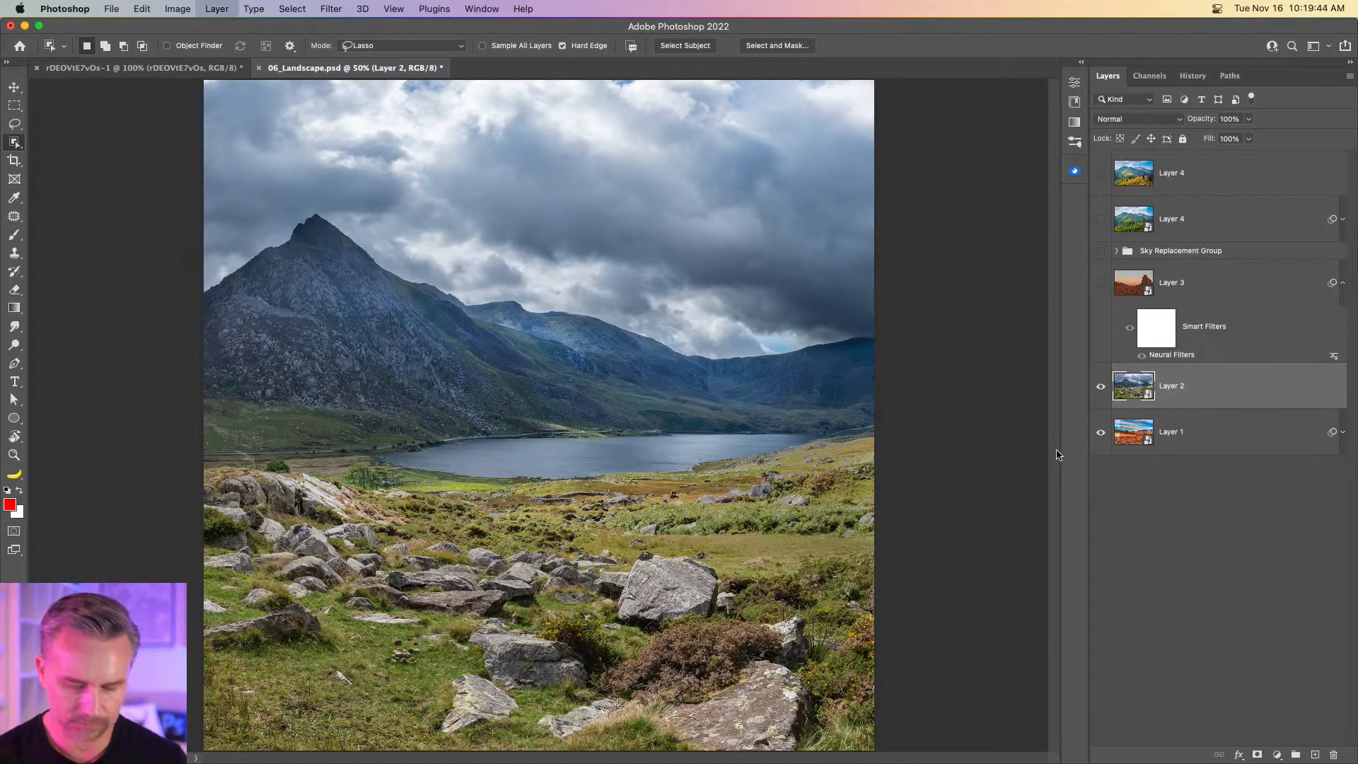
left_click(330, 8)
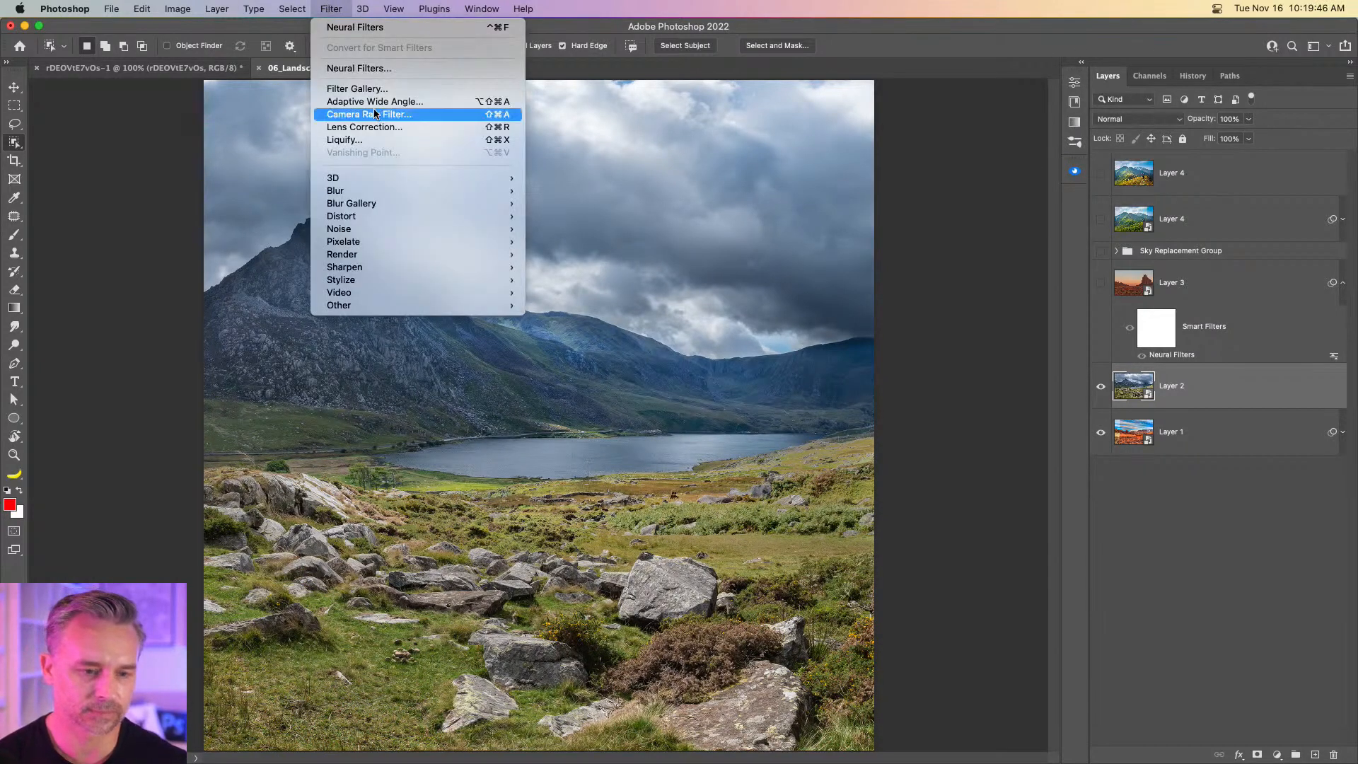
left_click(364, 68)
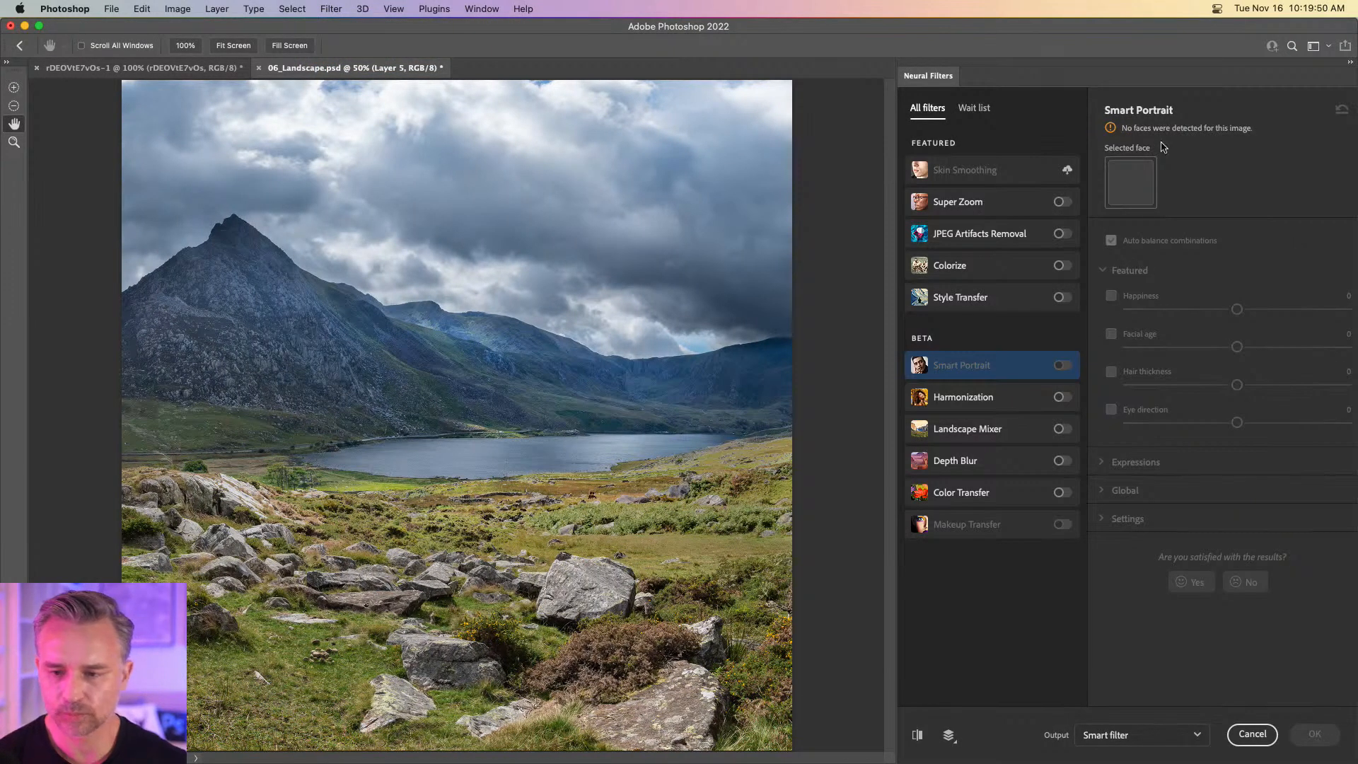
left_click(1063, 429)
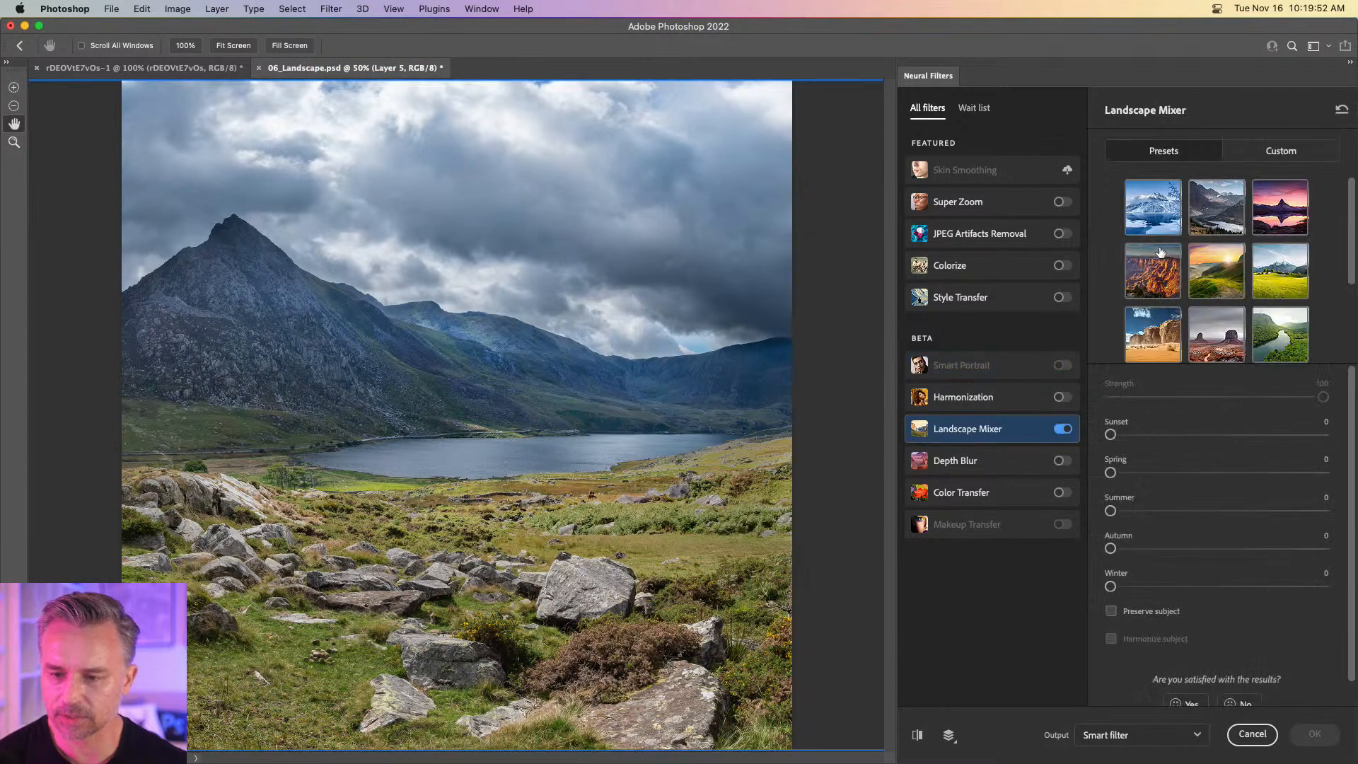
Switch Landscape Mixer from presets to a custom landscape style and start choosing an image from the computer.
scroll(1344, 244, "down", 2)
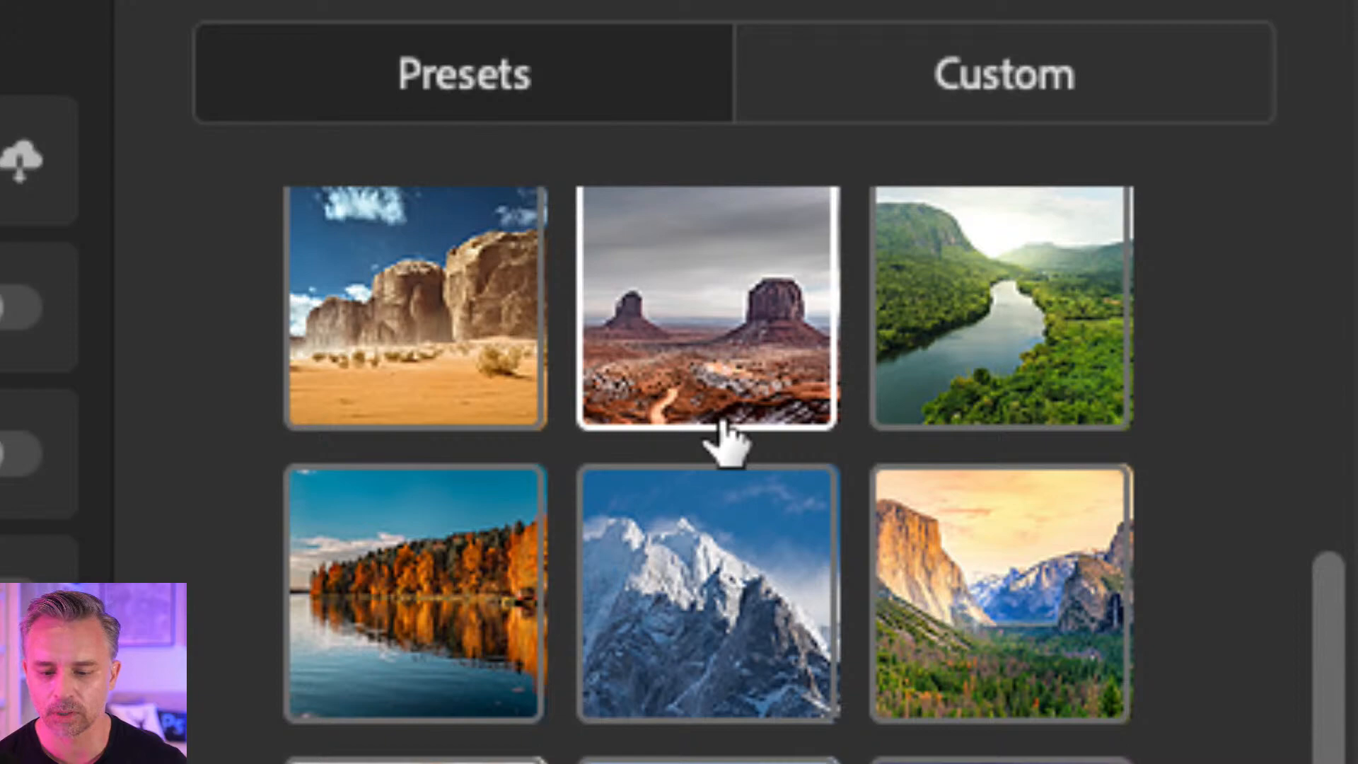
left_click(948, 107)
left_click(428, 555)
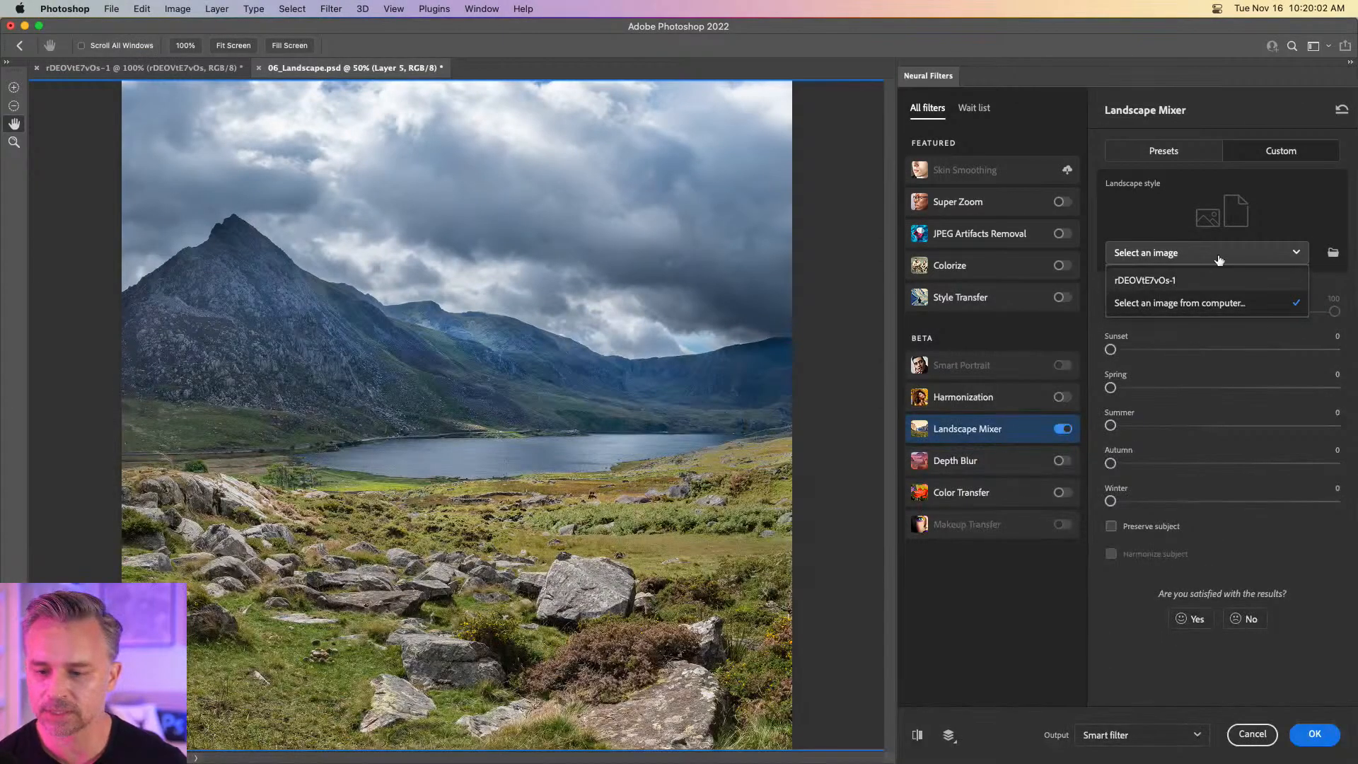
left_click(1309, 210)
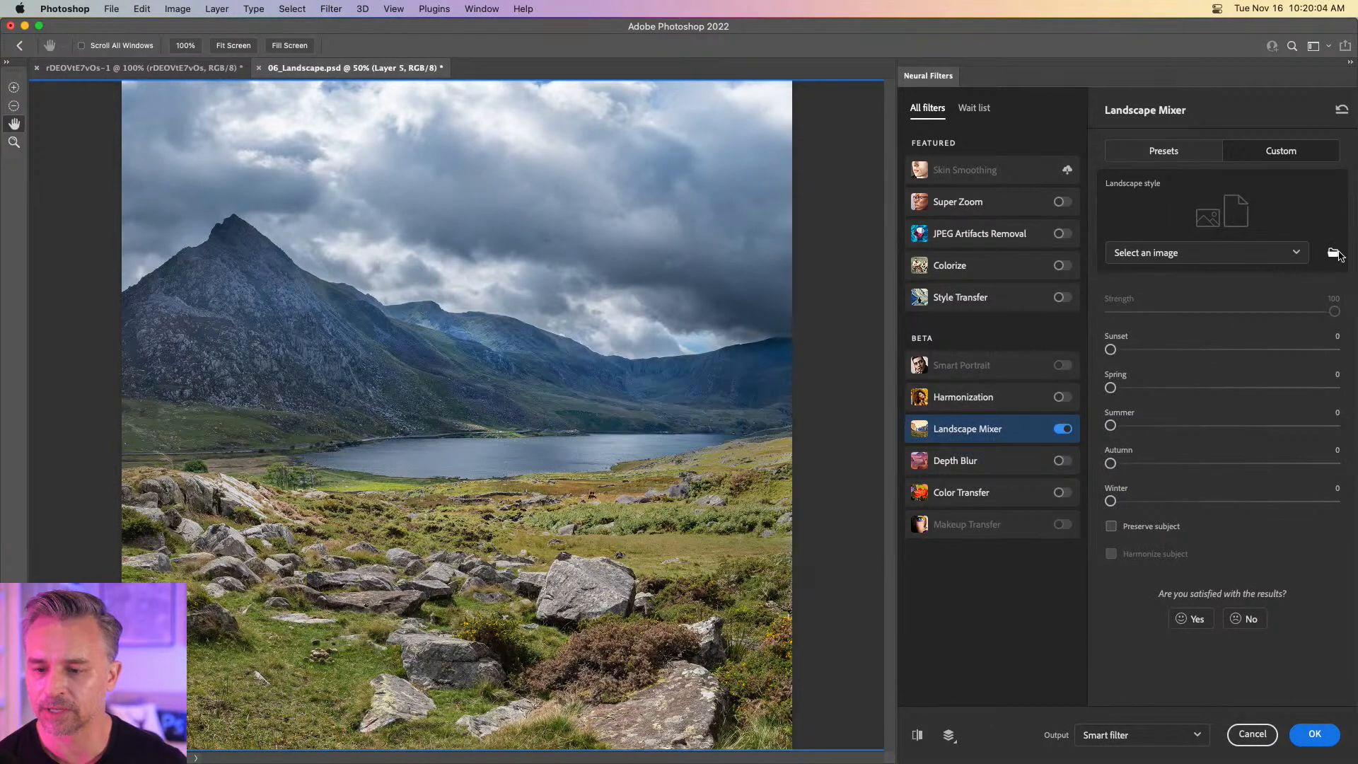
left_click(1334, 254)
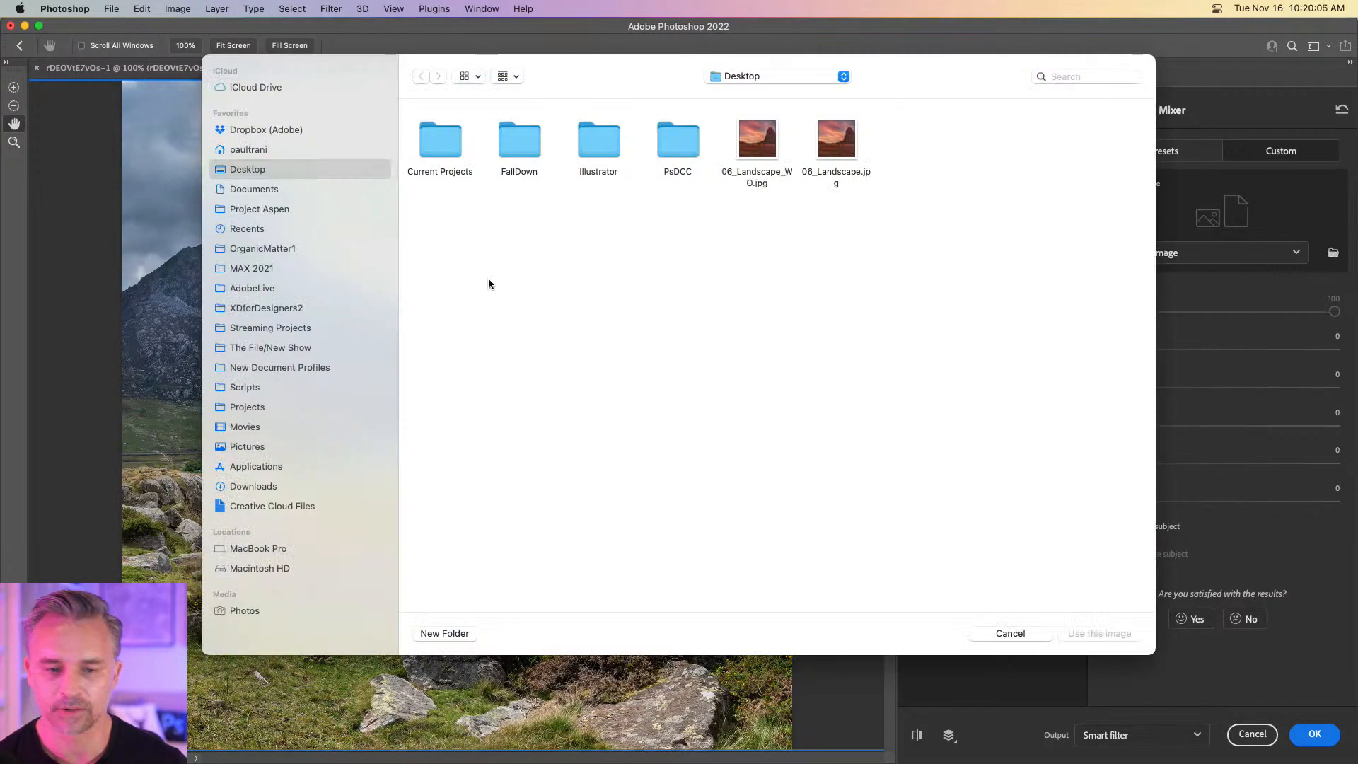
double_click(438, 142)
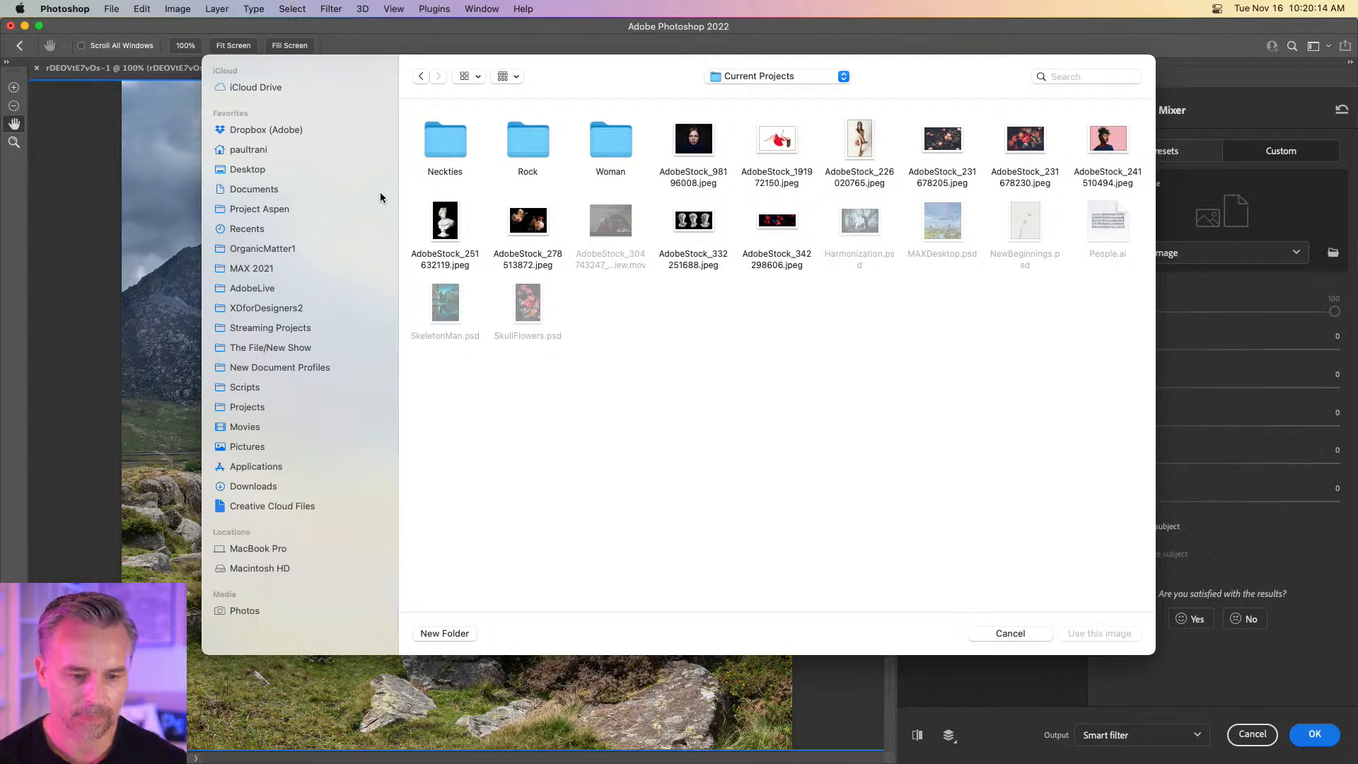
left_click(455, 147)
double_click(455, 147)
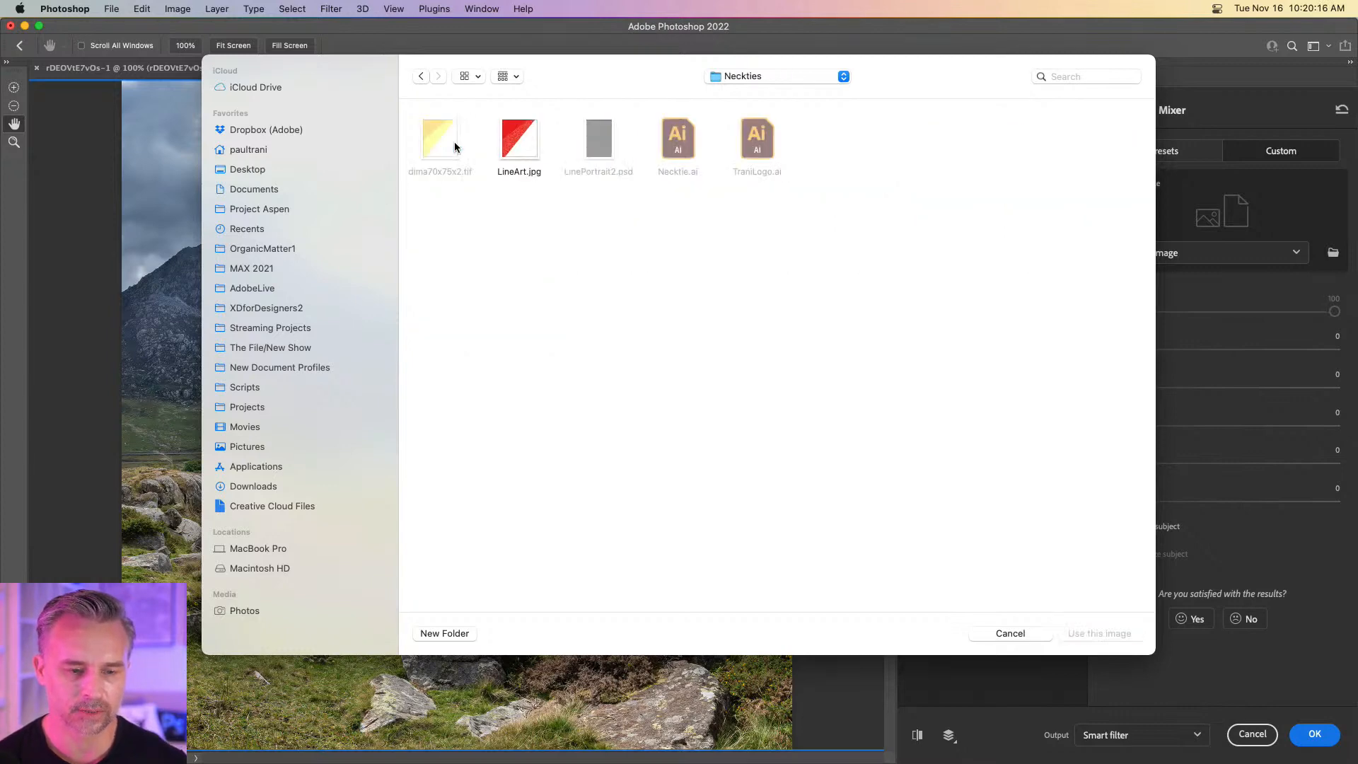
left_click(421, 76)
double_click(529, 146)
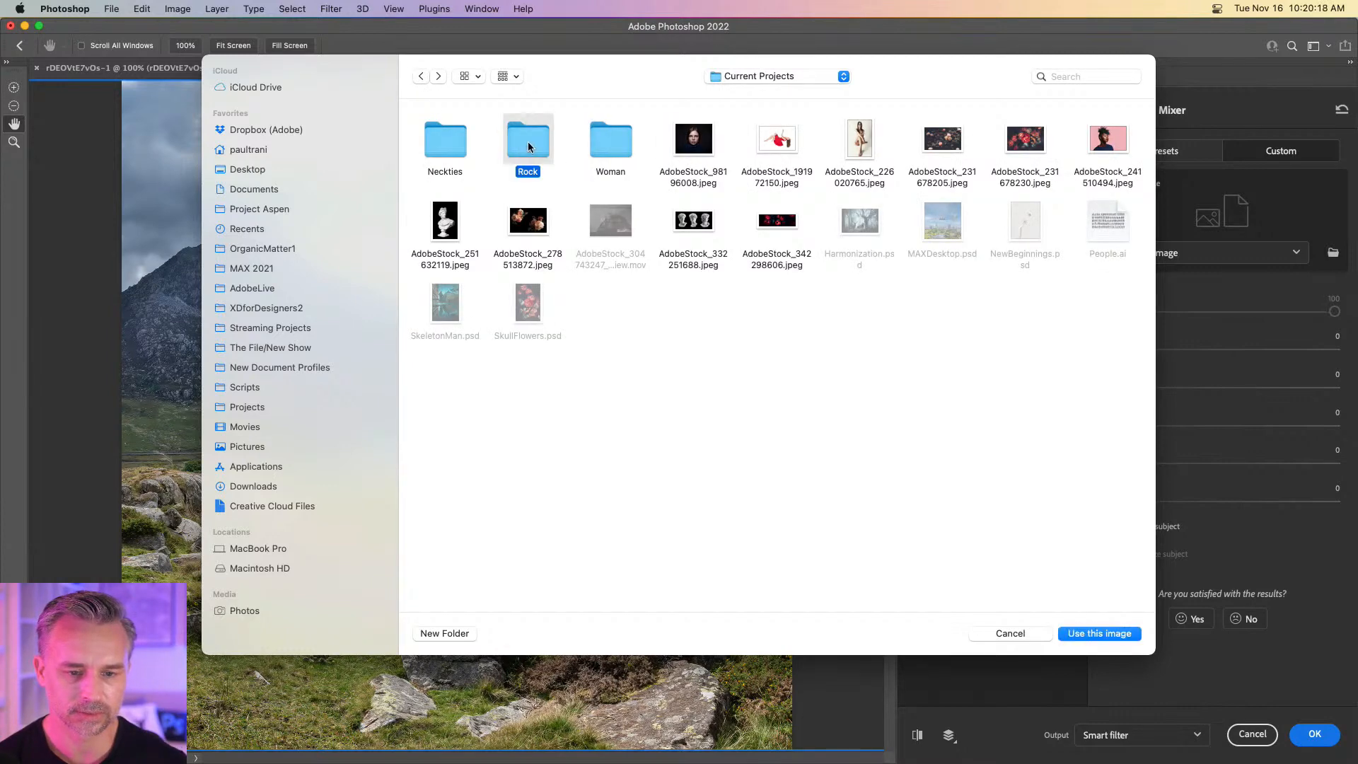
left_click(421, 76)
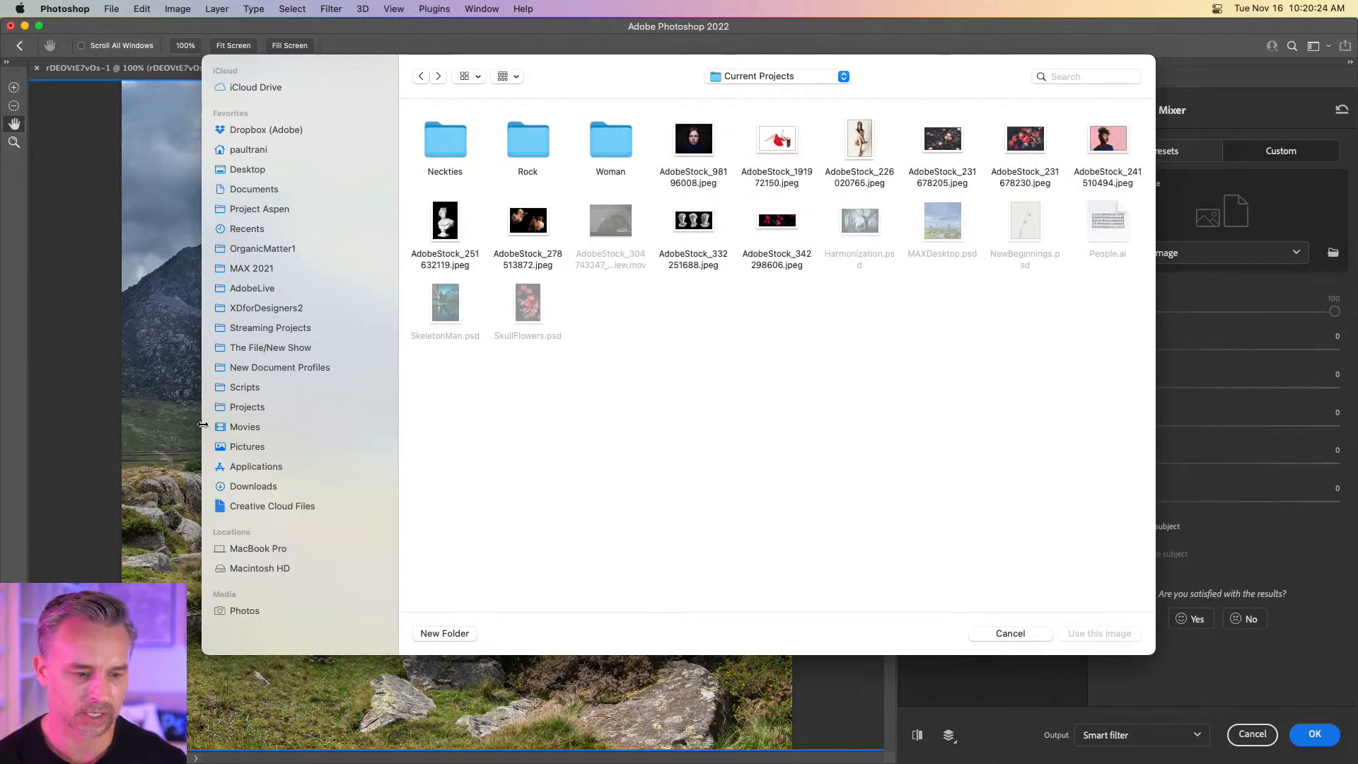
Preview the sunflower sunset photo AdobeStock_56916430.jpeg in Pictures > Photos > Landscapes and use it as the landscape style.
left_click(236, 444)
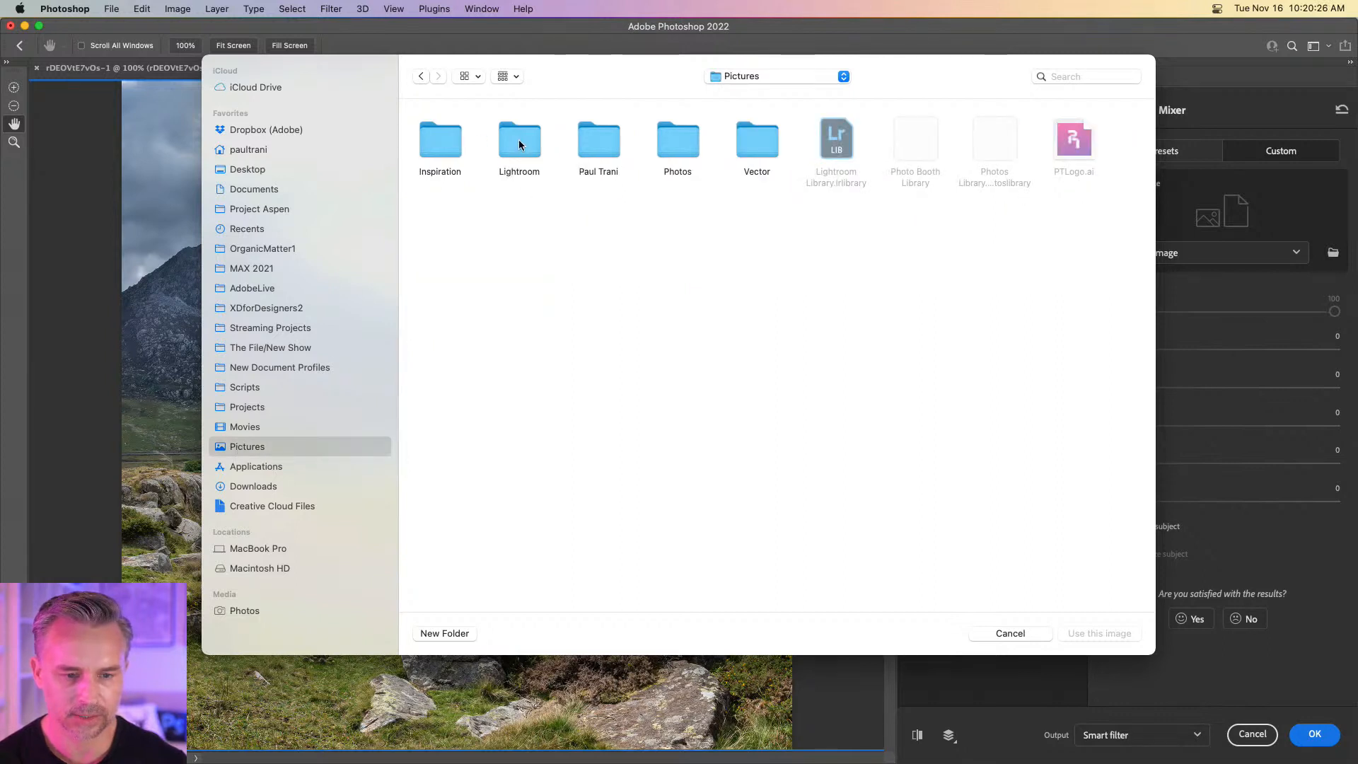
double_click(670, 139)
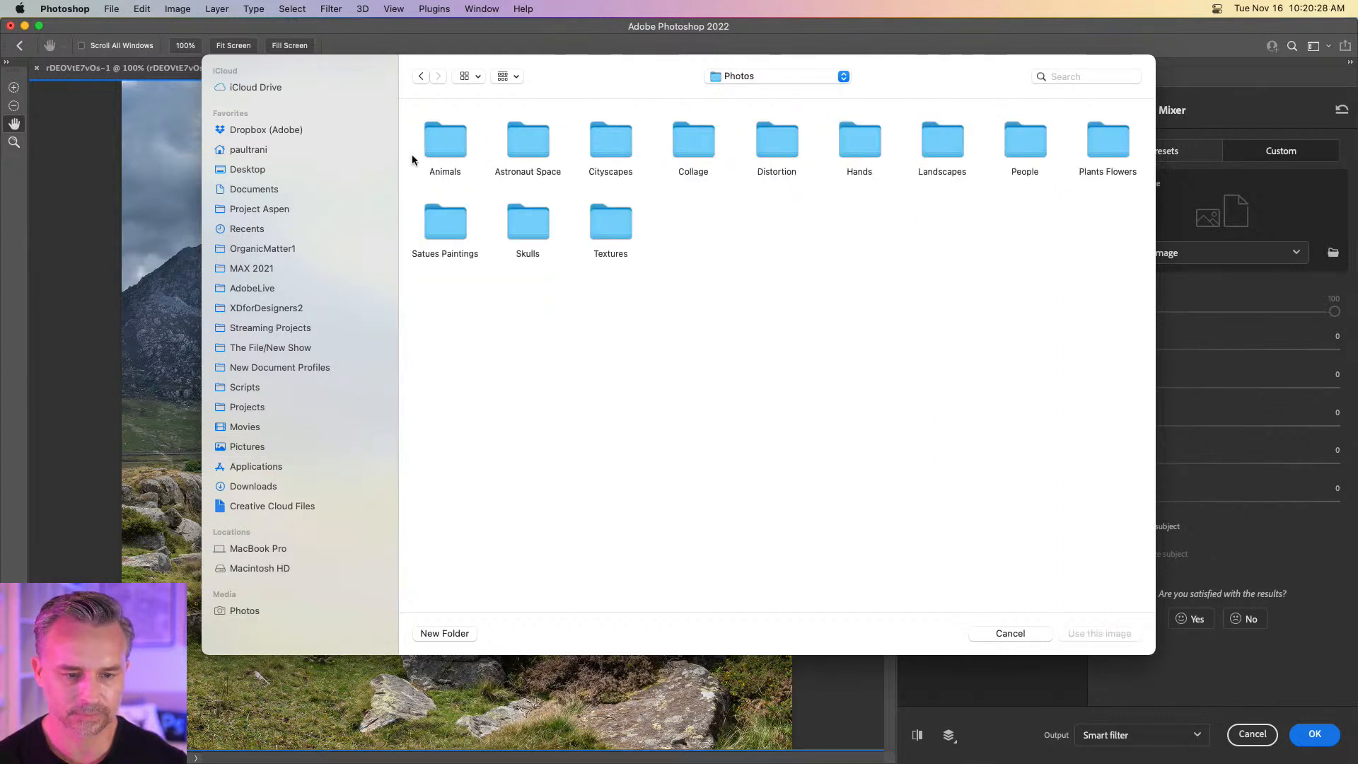
double_click(946, 147)
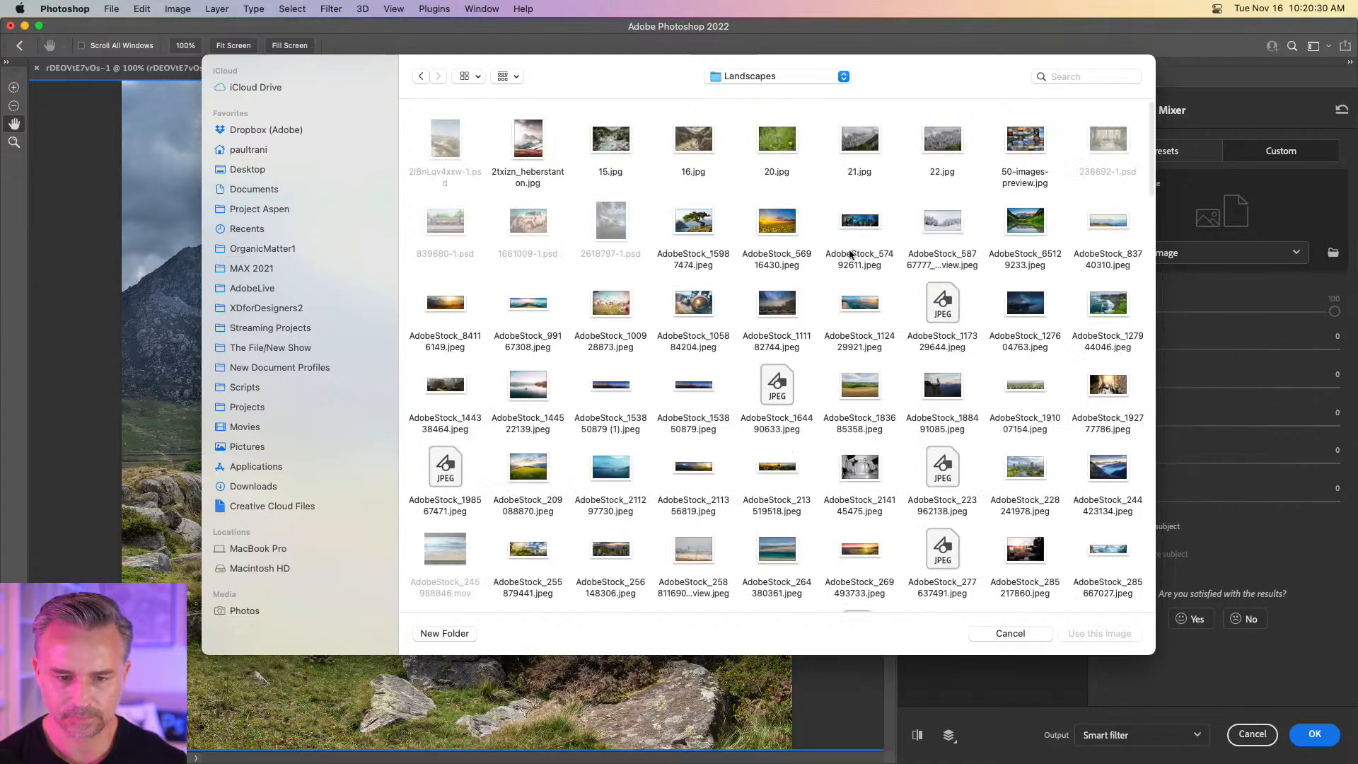
left_click(768, 231)
key("space")
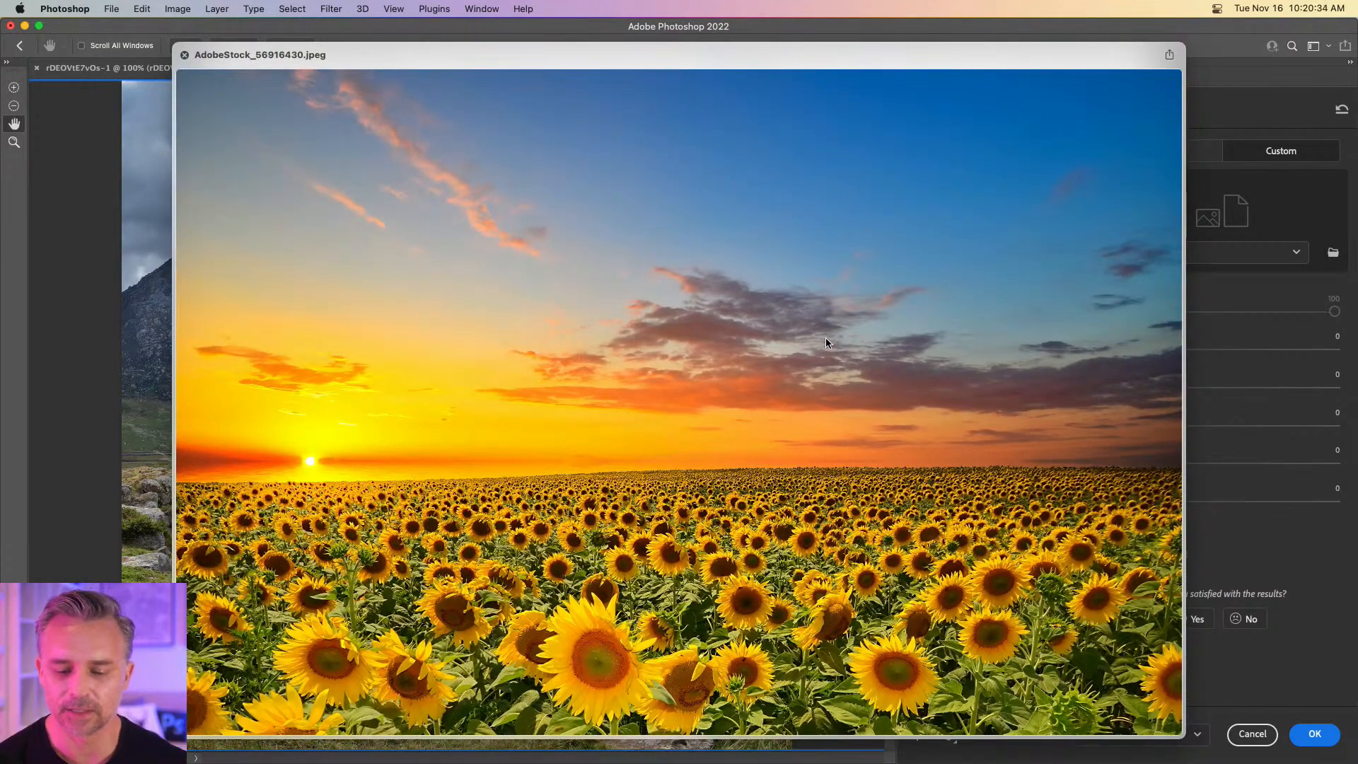
key("space")
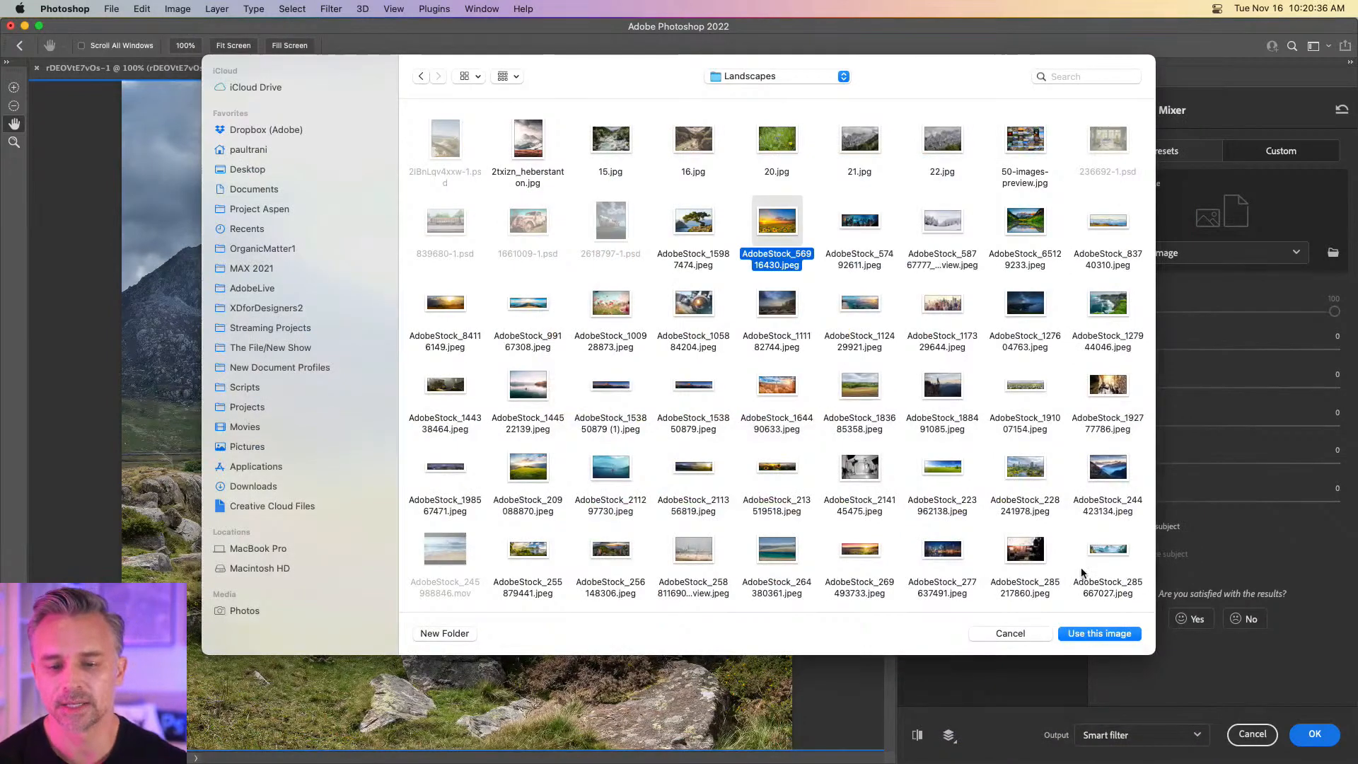
left_click(1075, 633)
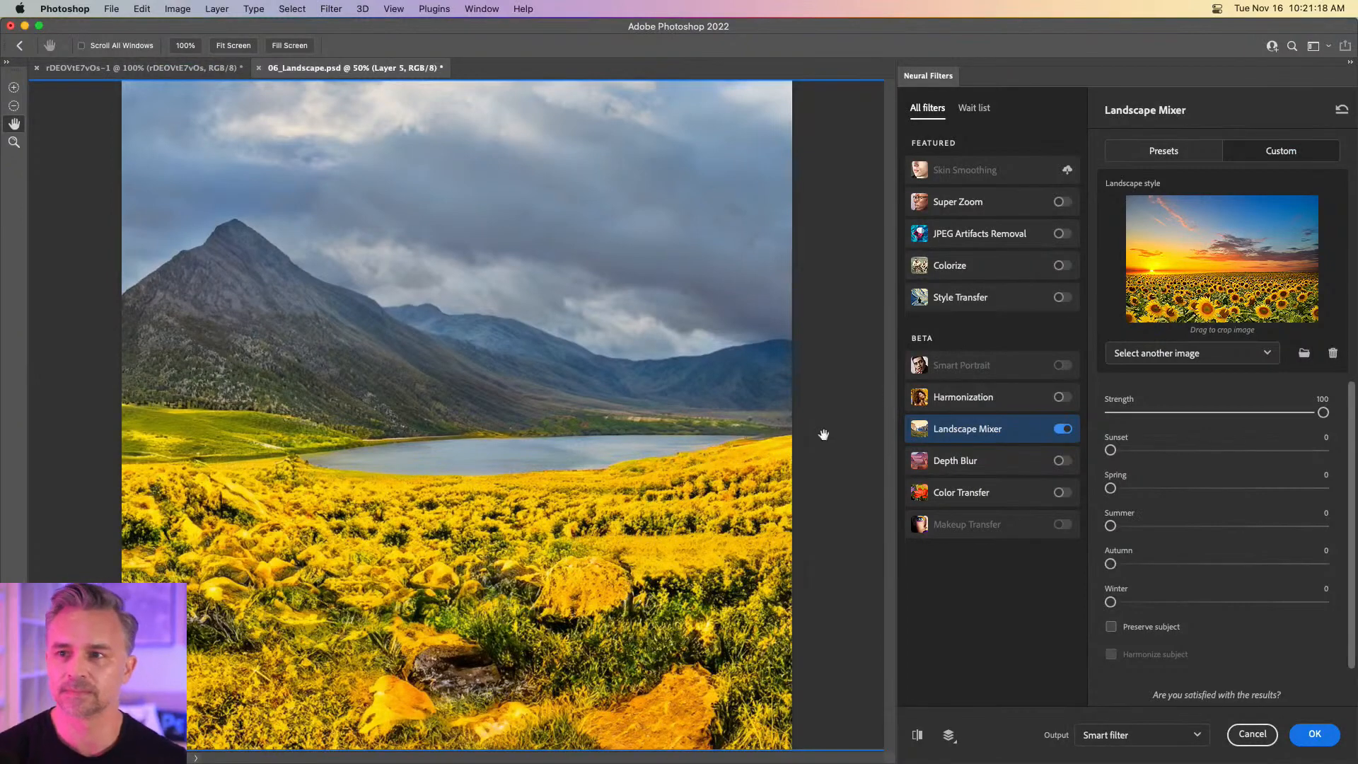
Preview the red canyon photo AdobeStock_164490633.jpeg and use it as the custom landscape style instead.
left_click(1303, 355)
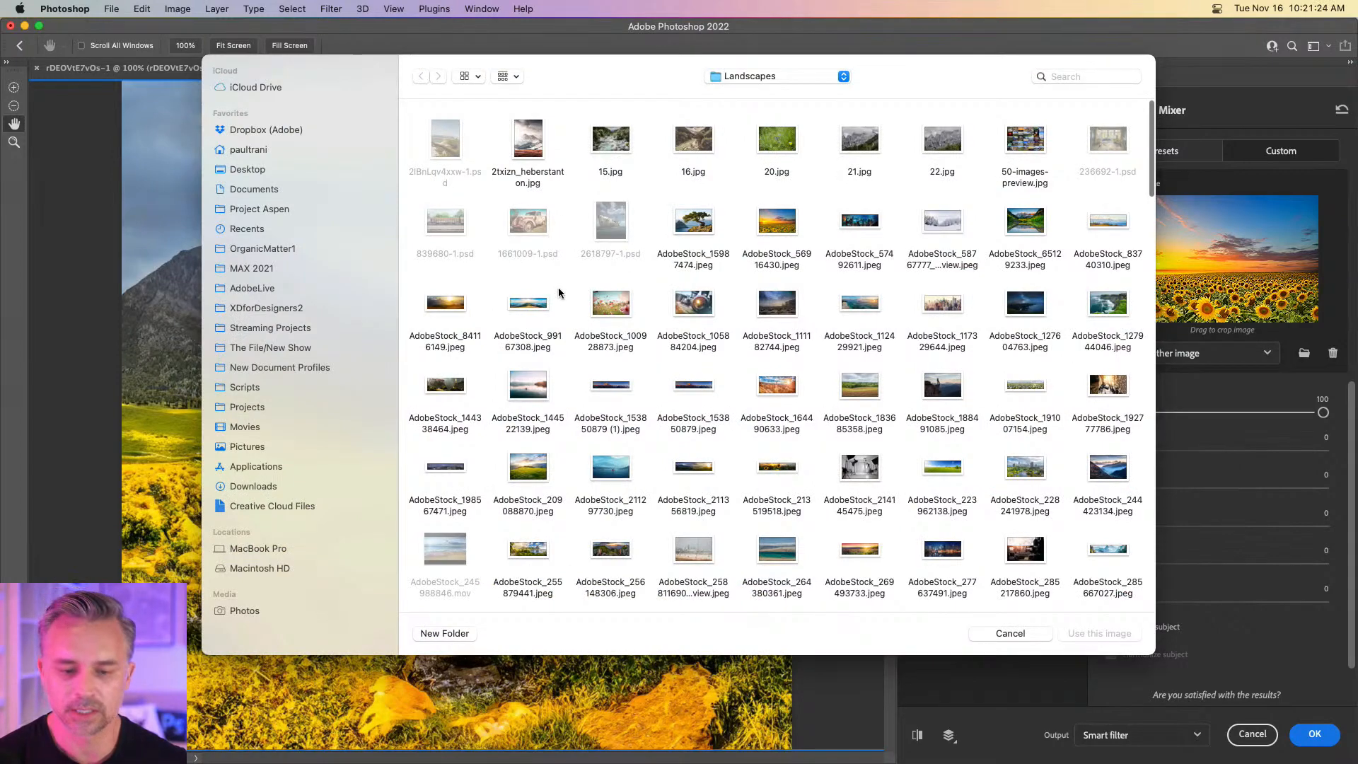
left_click(774, 398)
key("space")
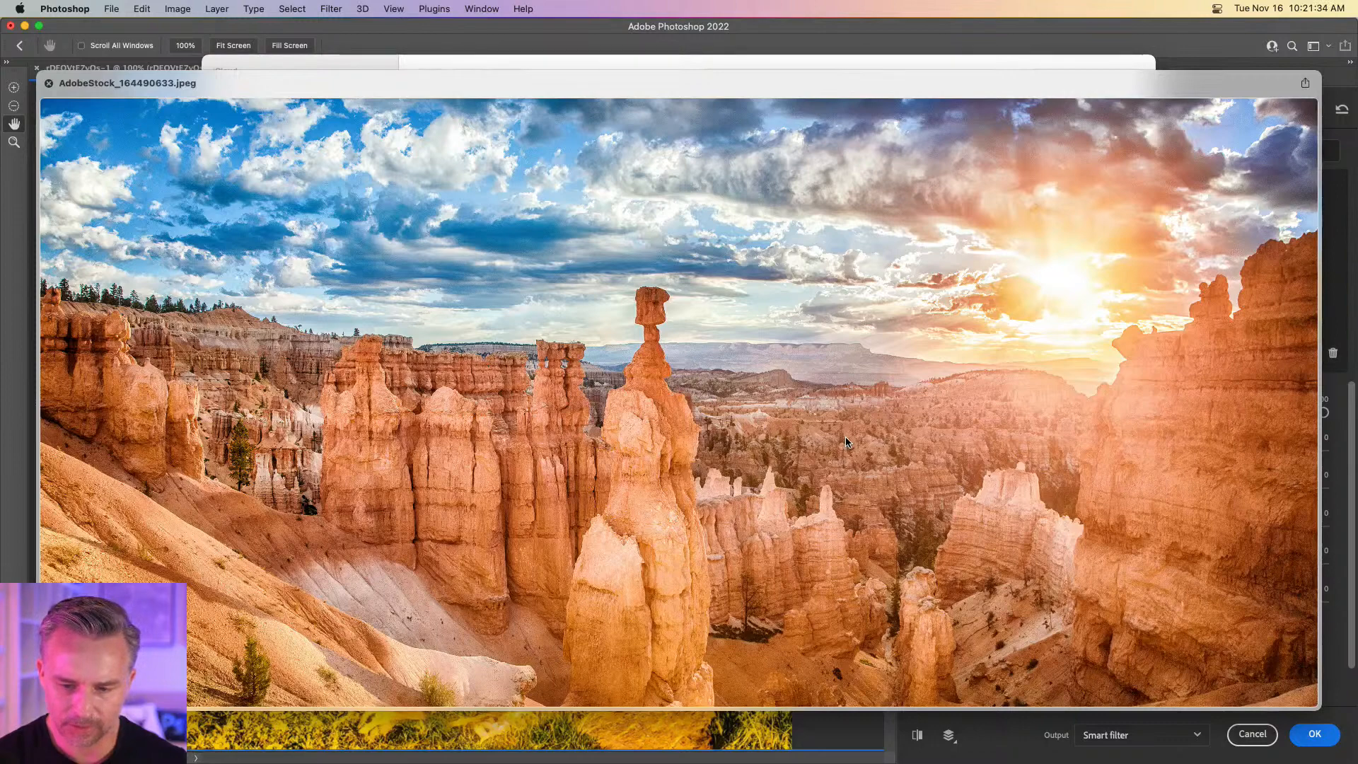
key("space")
left_click(1114, 635)
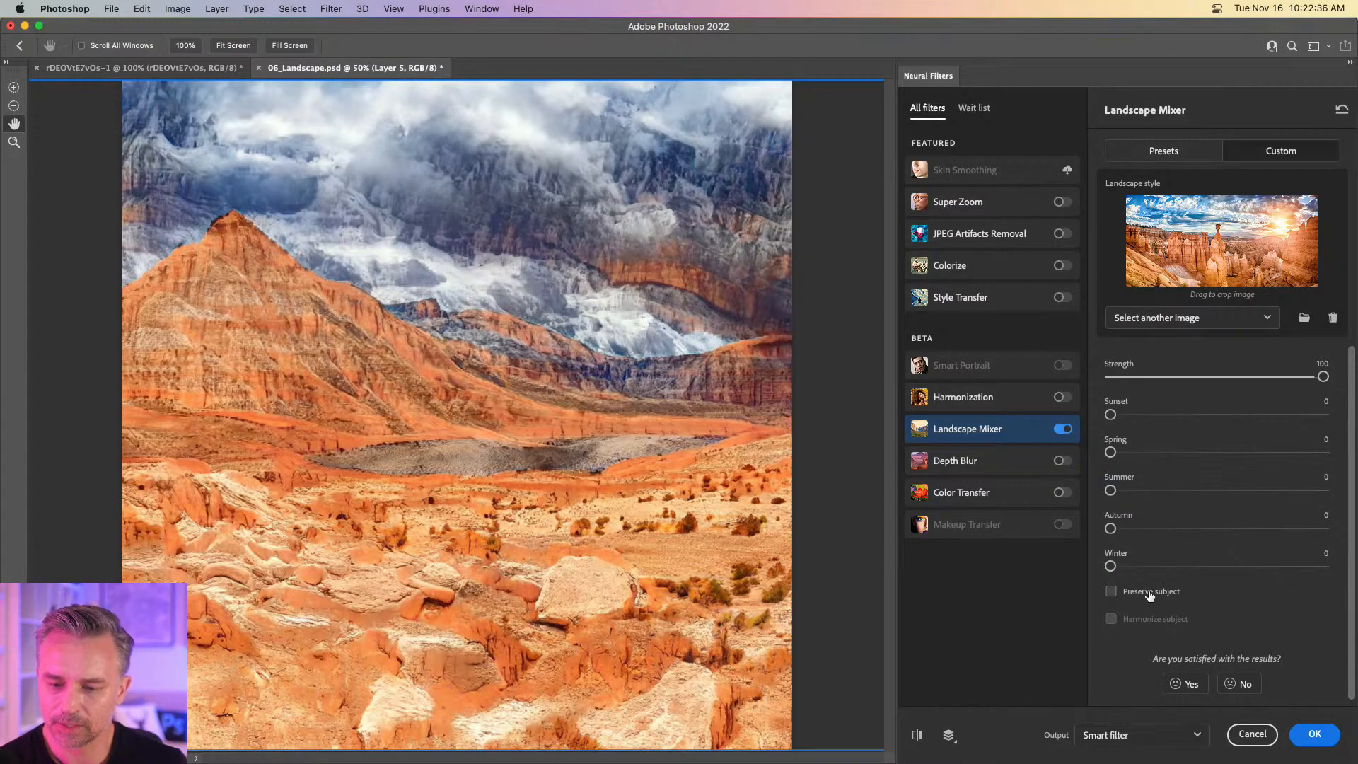
Apply the canyon-styled Landscape Mixer to Layer 2 as a smart filter and hide the layer.
left_click(935, 244)
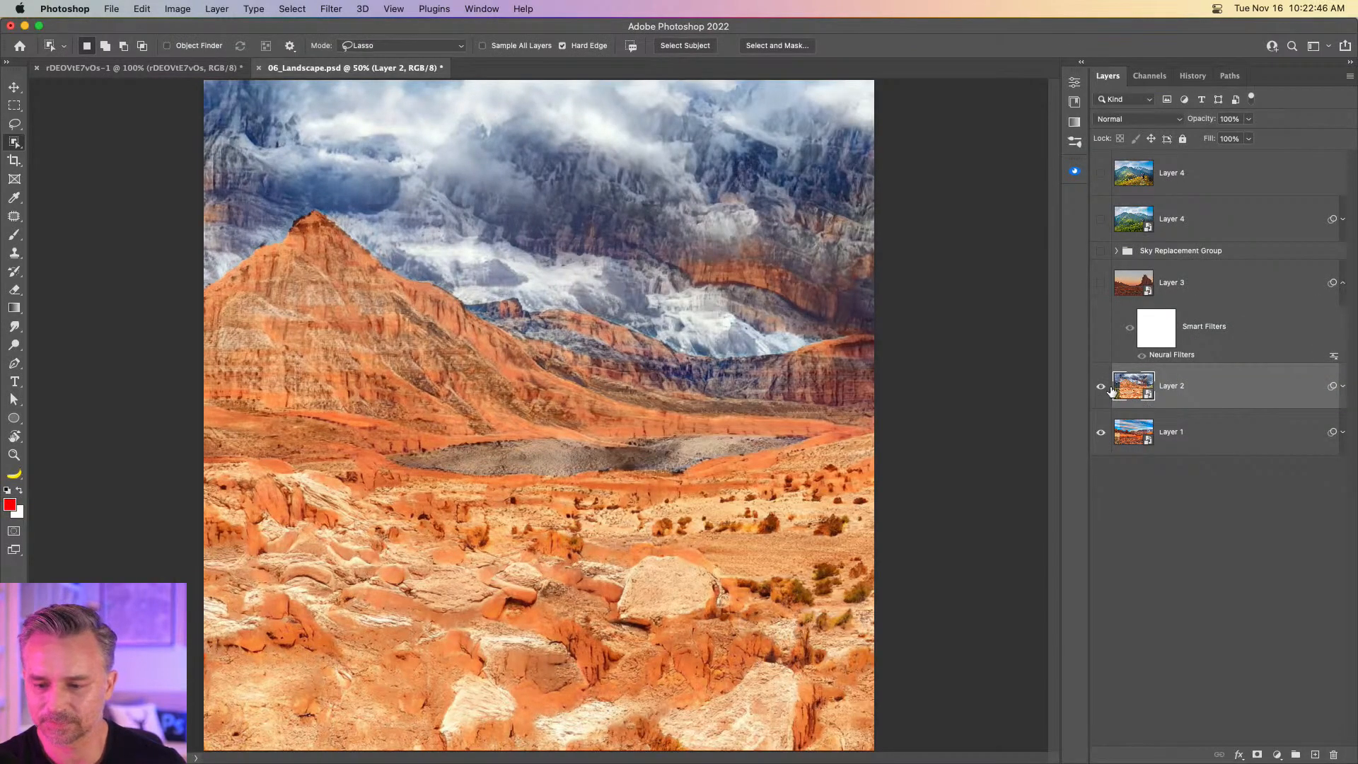
left_click(1101, 392)
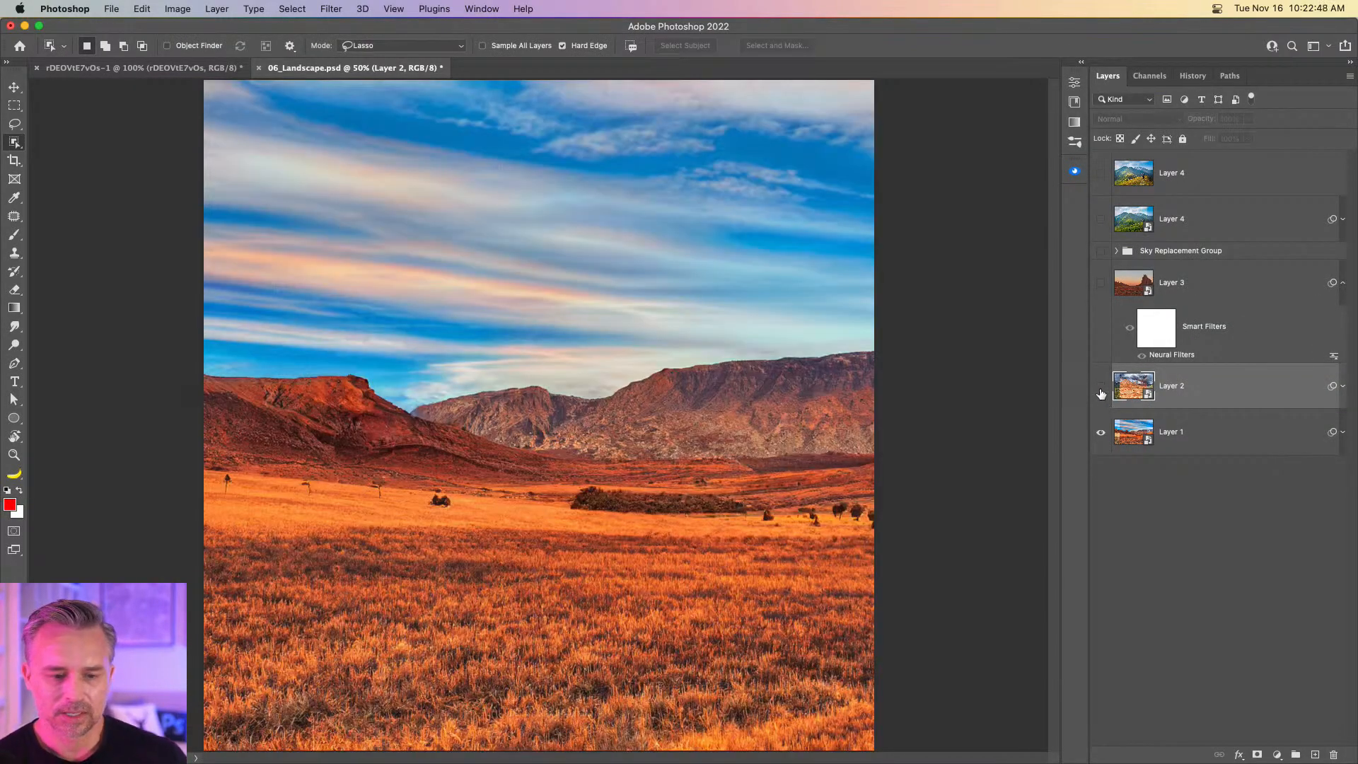
Show Layer 3, the Sky Replacement Group and the lower Layer 4 again, and compare the image with and without Layer 4.
left_click(1101, 283)
left_click(1101, 251)
left_click(1181, 253)
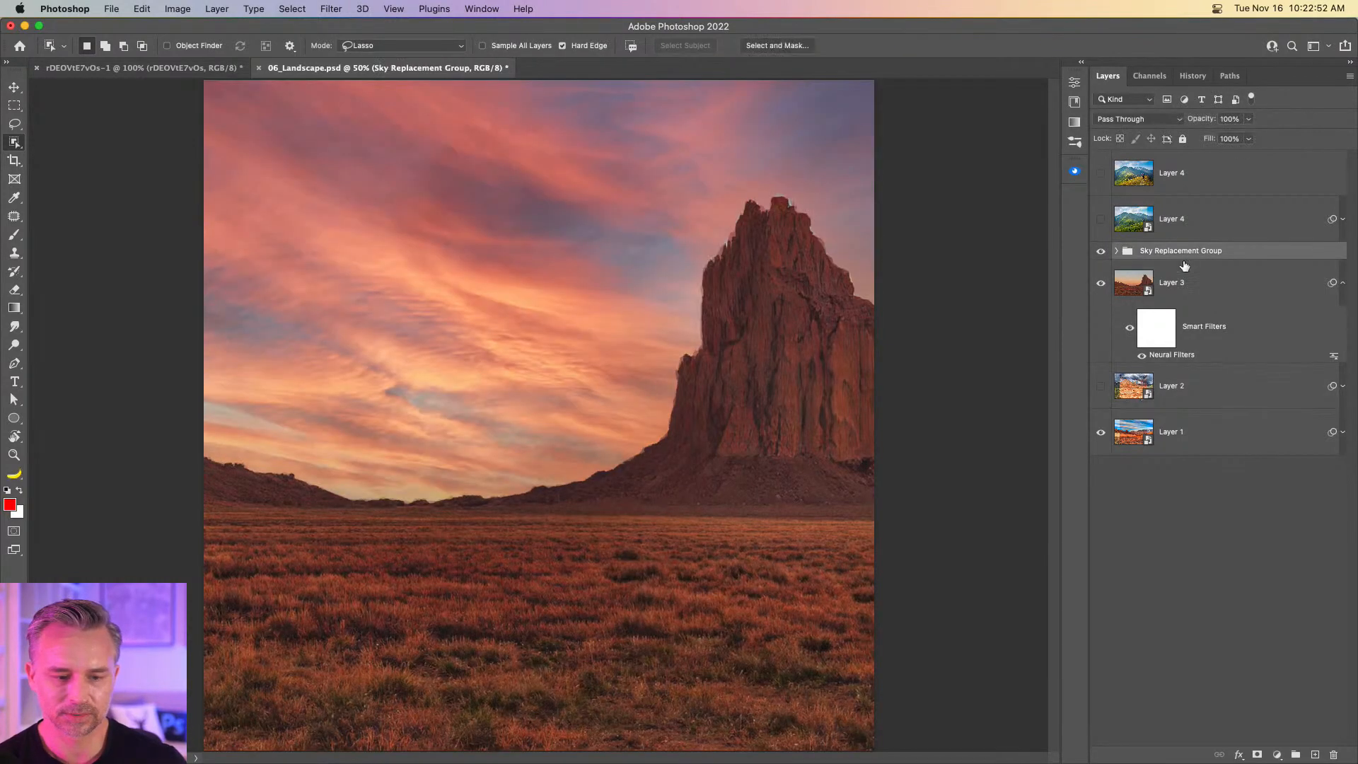
left_click(1098, 221)
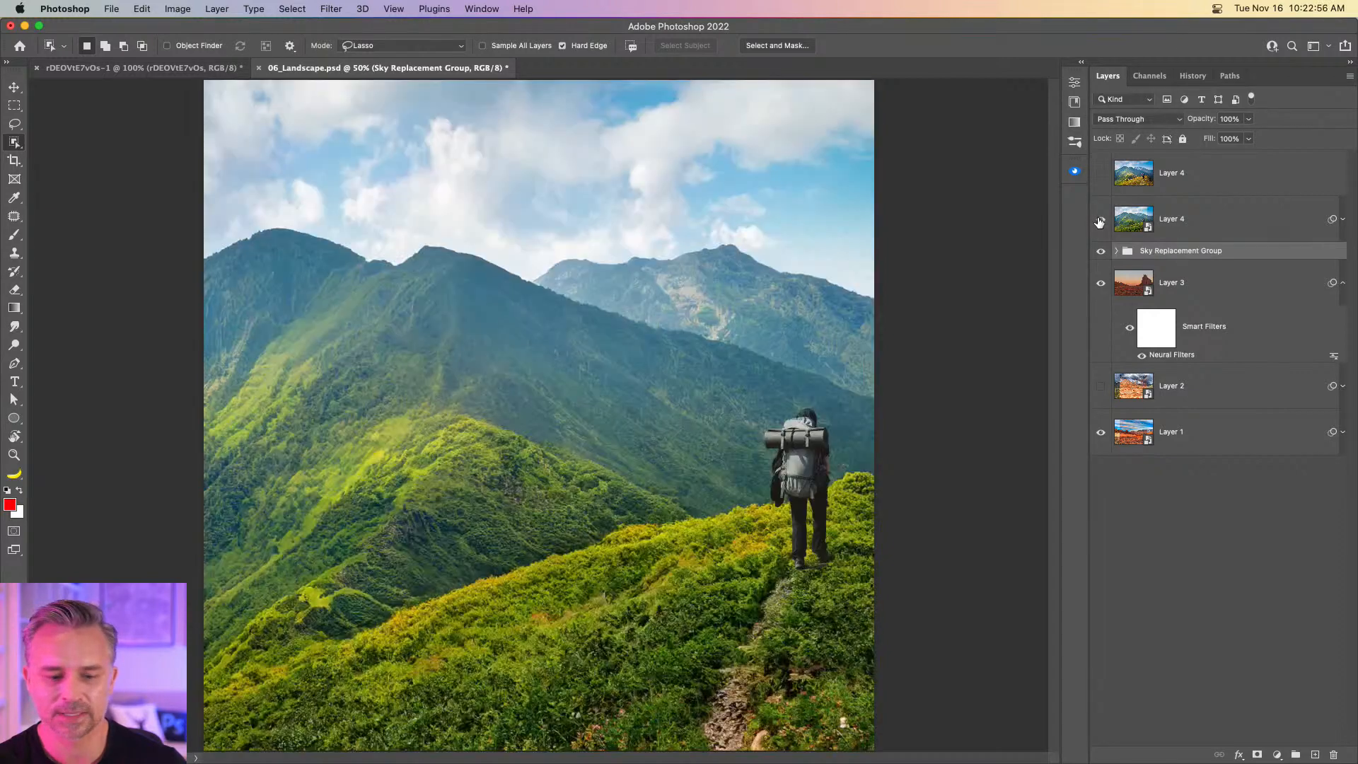
left_click(1186, 224)
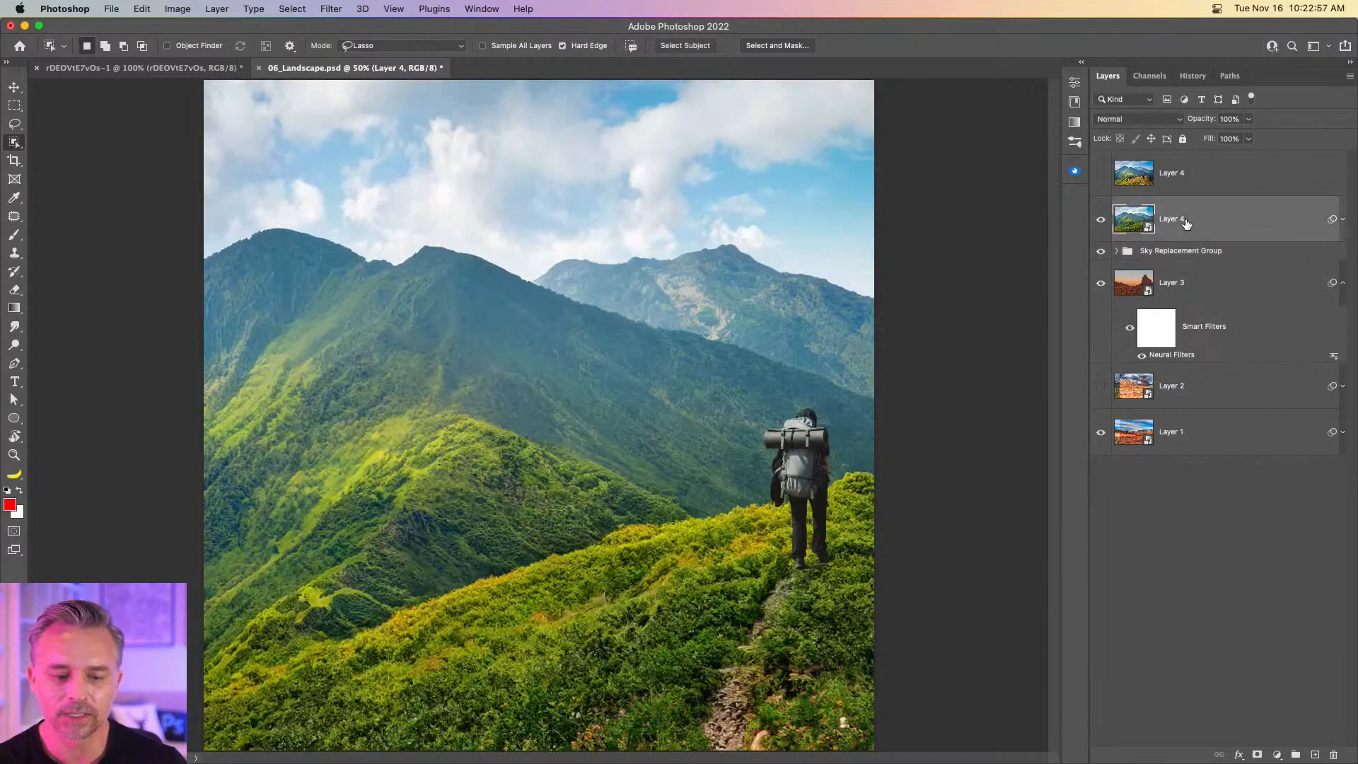
left_click(1100, 219)
left_click(1100, 219)
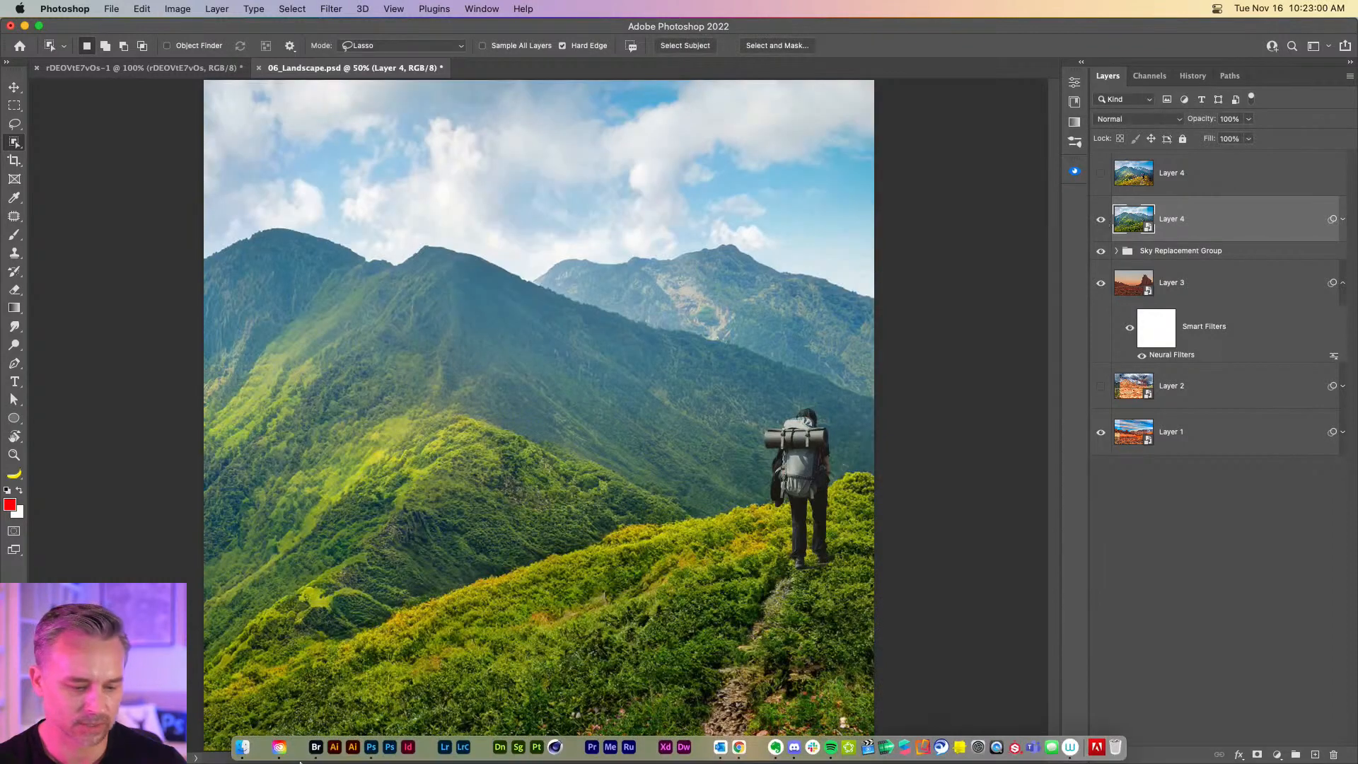
Search the recent files in Finder for "landscape mixer" and open LandscapeMixer.psd in Photoshop.
left_click(242, 751)
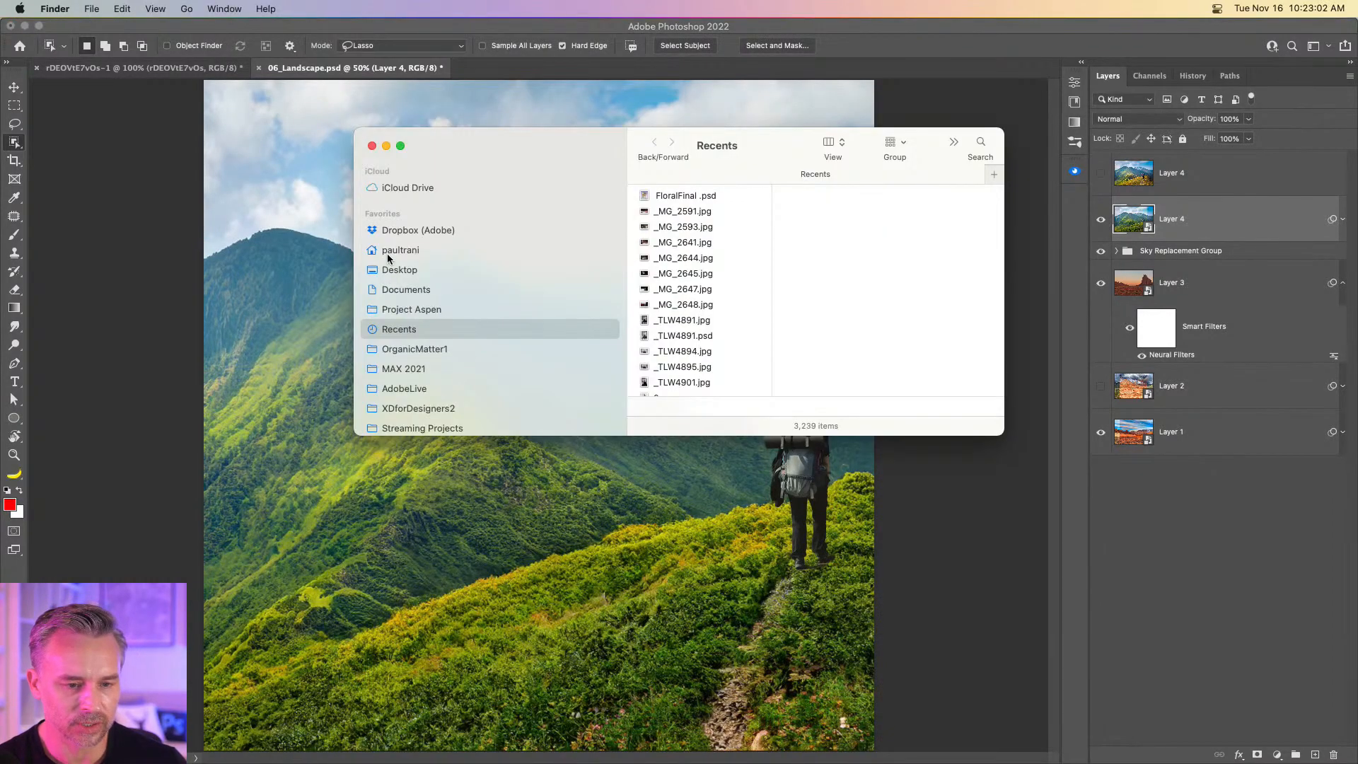
left_click_drag(354, 436, 141, 762)
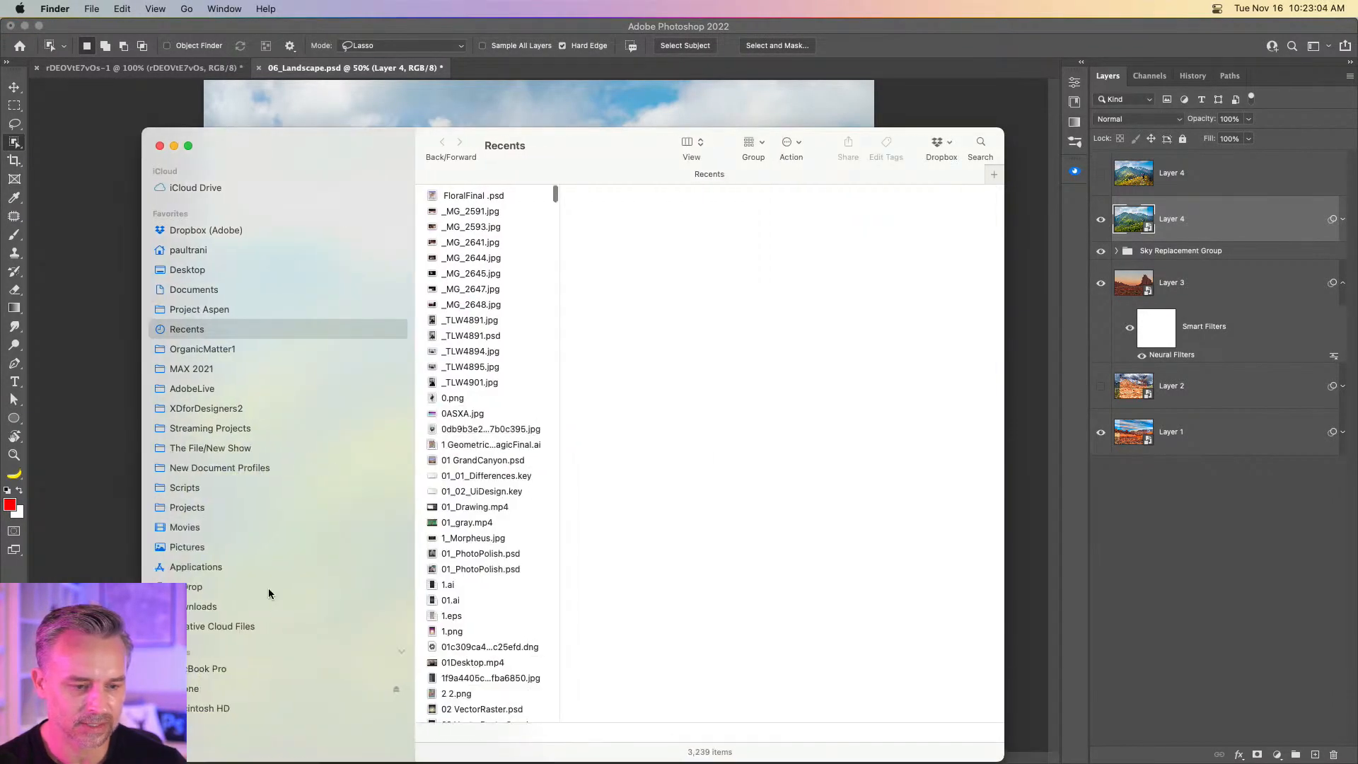
left_click(980, 143)
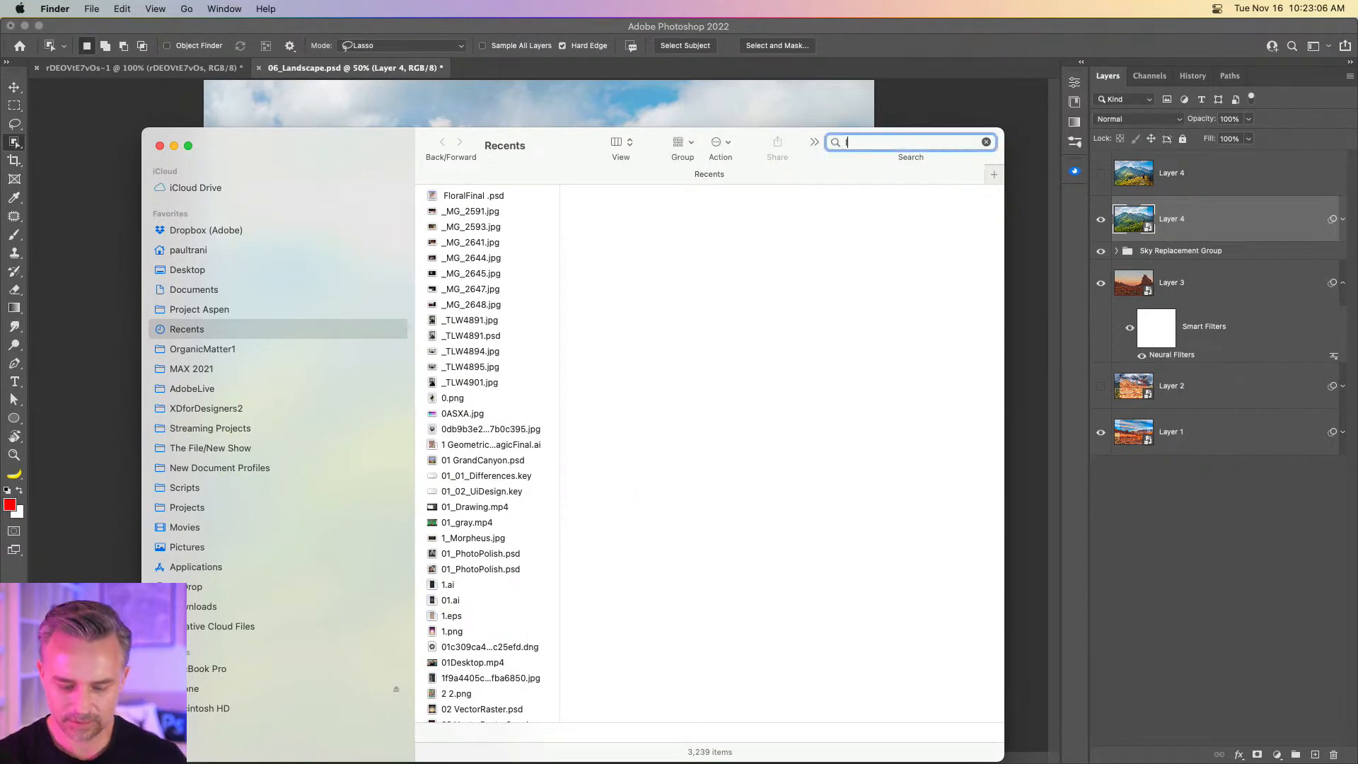
type("landscape")
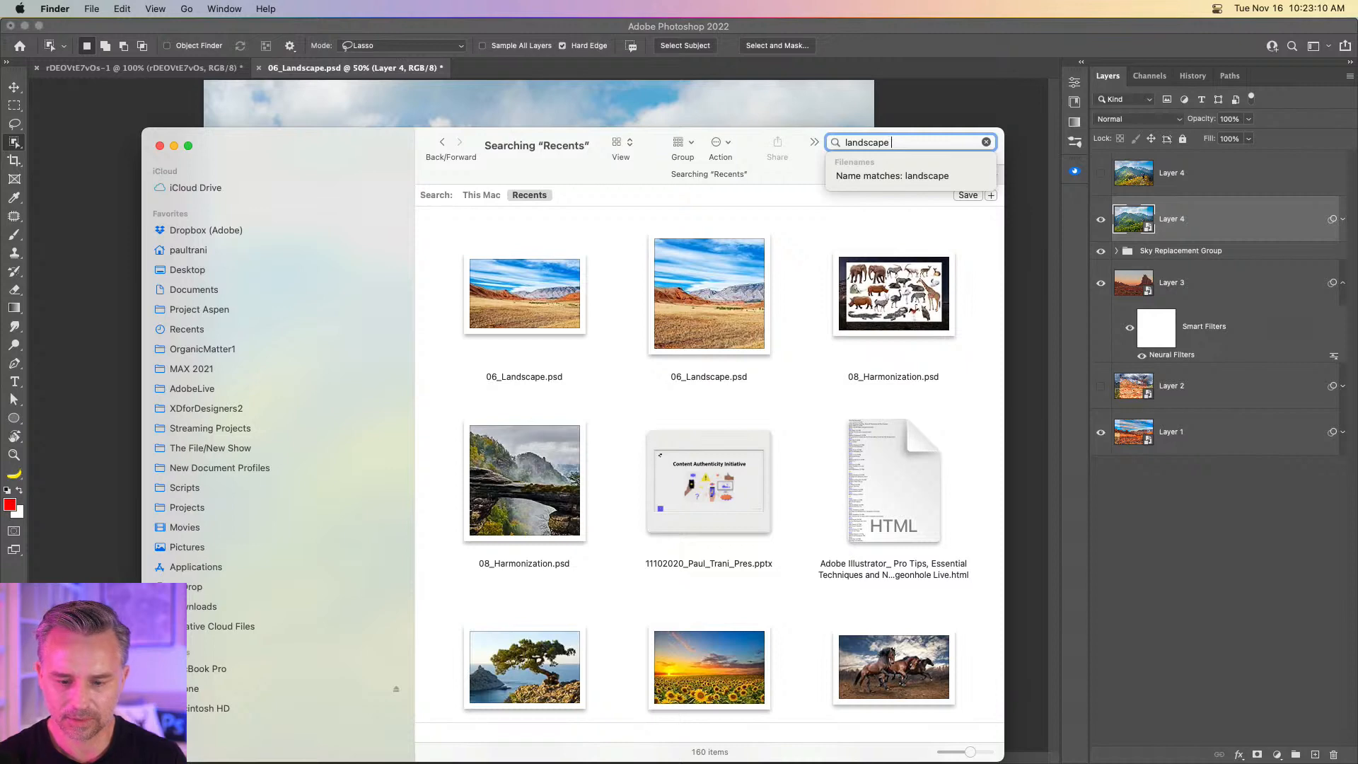
type(" mixer")
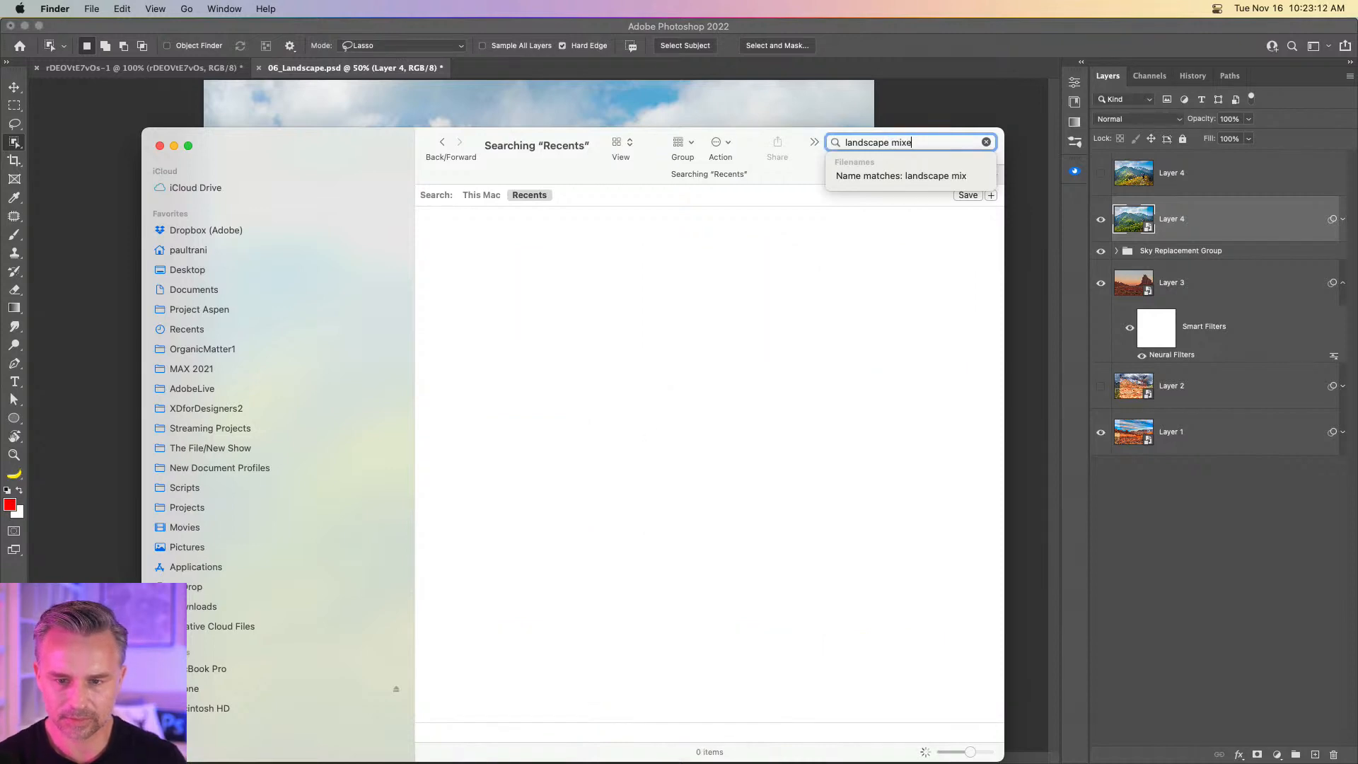
key("Return")
double_click(711, 286)
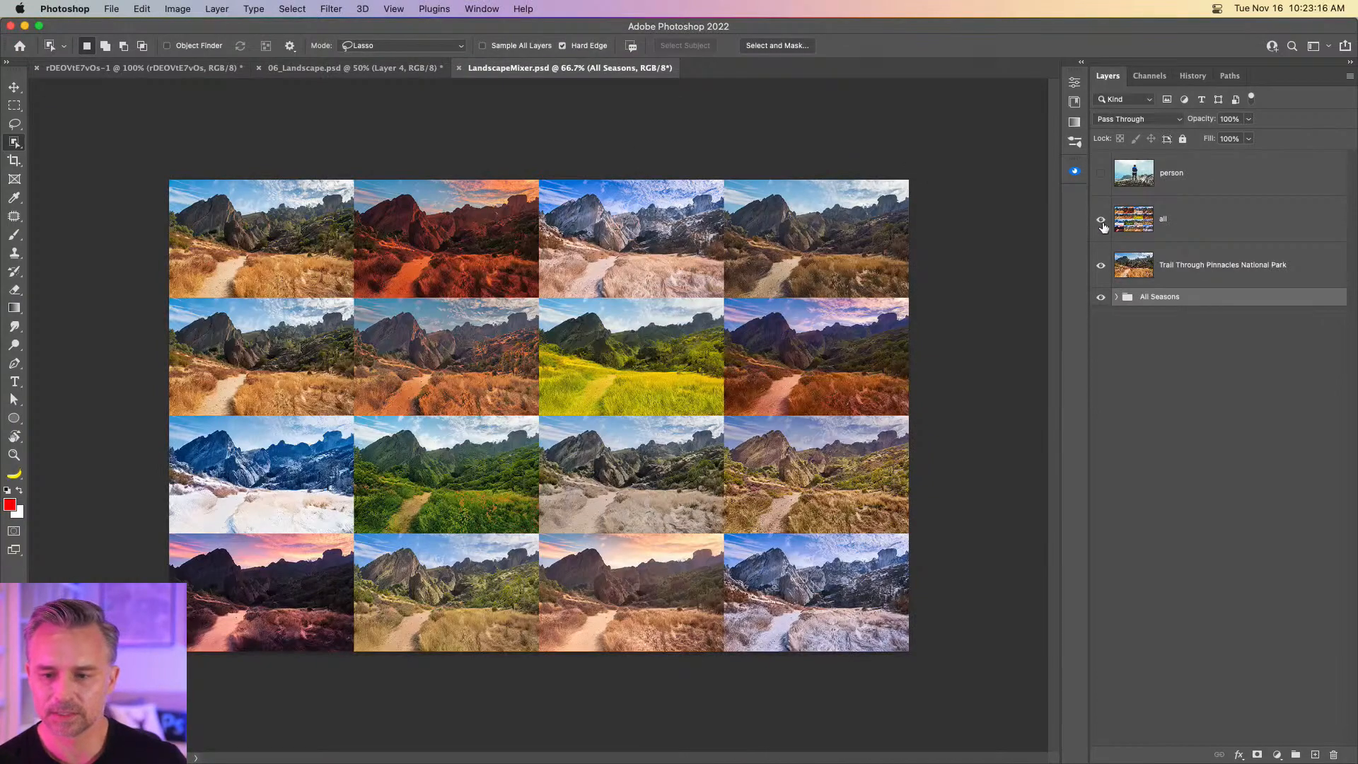
Hide the "all" grid layer, expand the All Seasons group, and compare its top variants with the Trail Through Pinnacles National Park layer.
key("super+1")
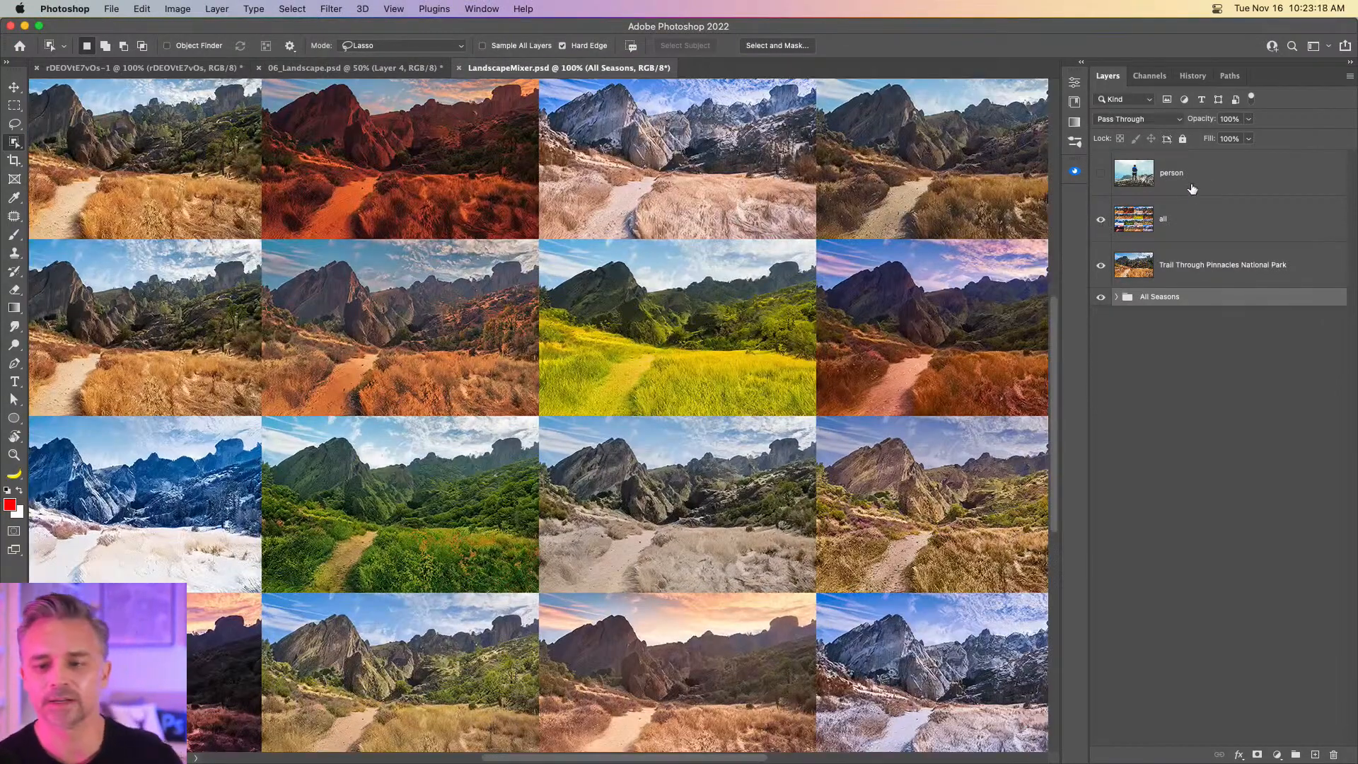
left_click(1101, 220)
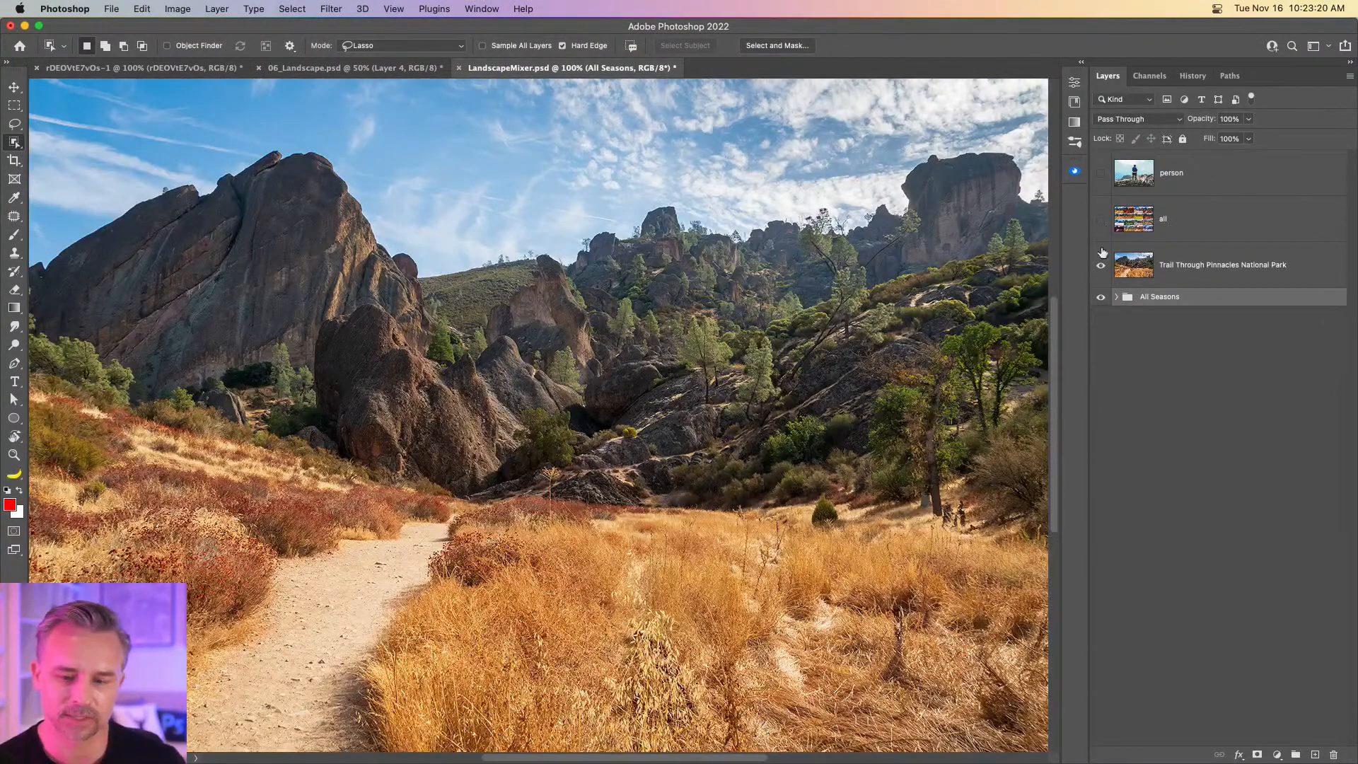
left_click(1117, 297)
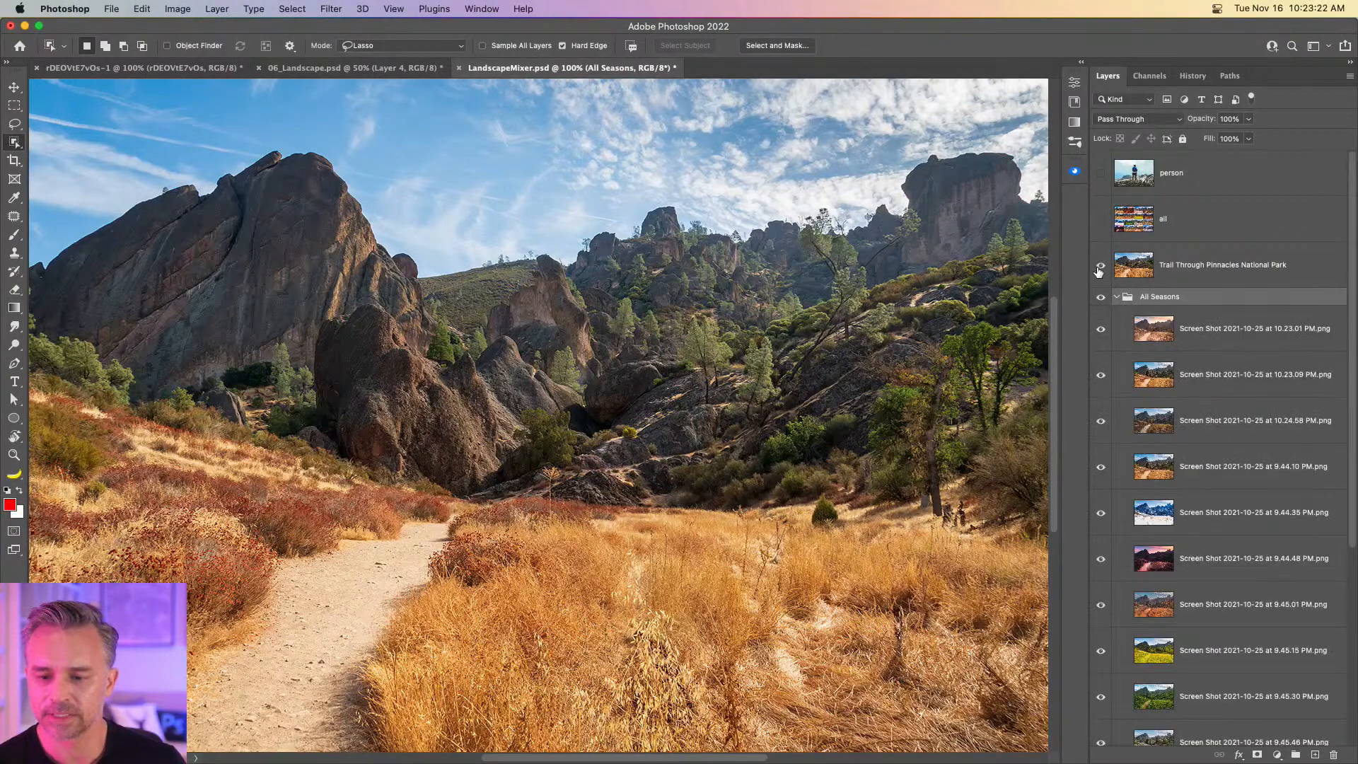
left_click(1099, 267)
left_click(1099, 332)
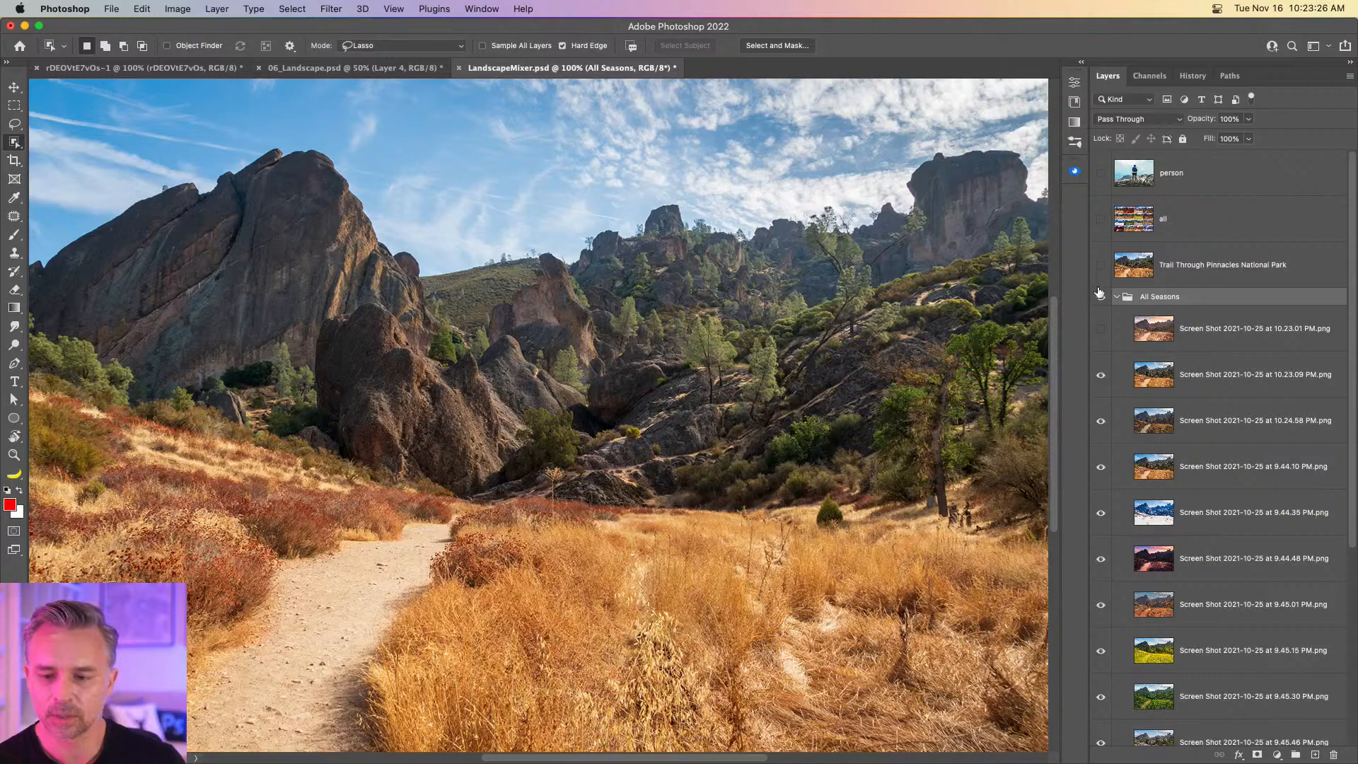
left_click(1101, 267)
left_click(1100, 268)
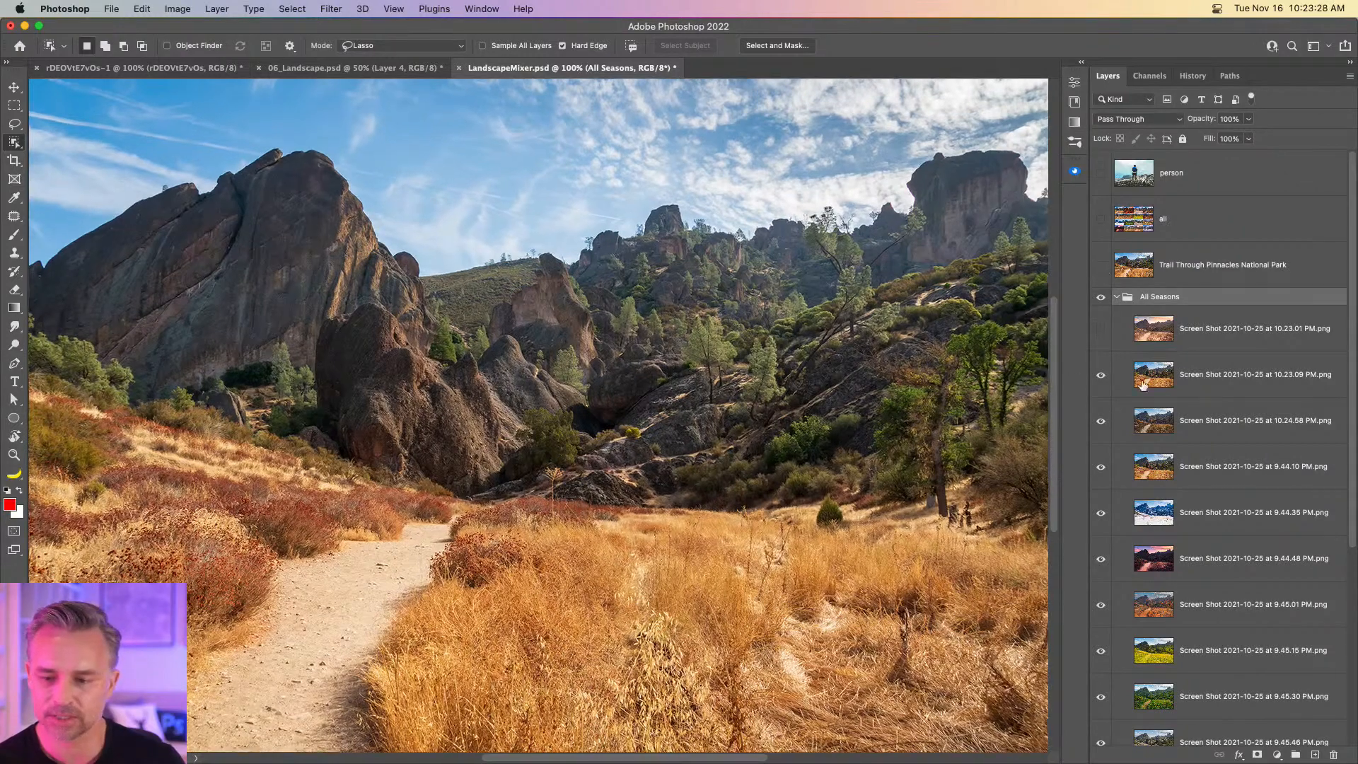
Move the 10.23.09 PM variant to the top of the All Seasons group and hide it so that the 10.23.01 PM variant shows.
left_click_drag(1150, 378, 1157, 322)
left_click(1104, 385)
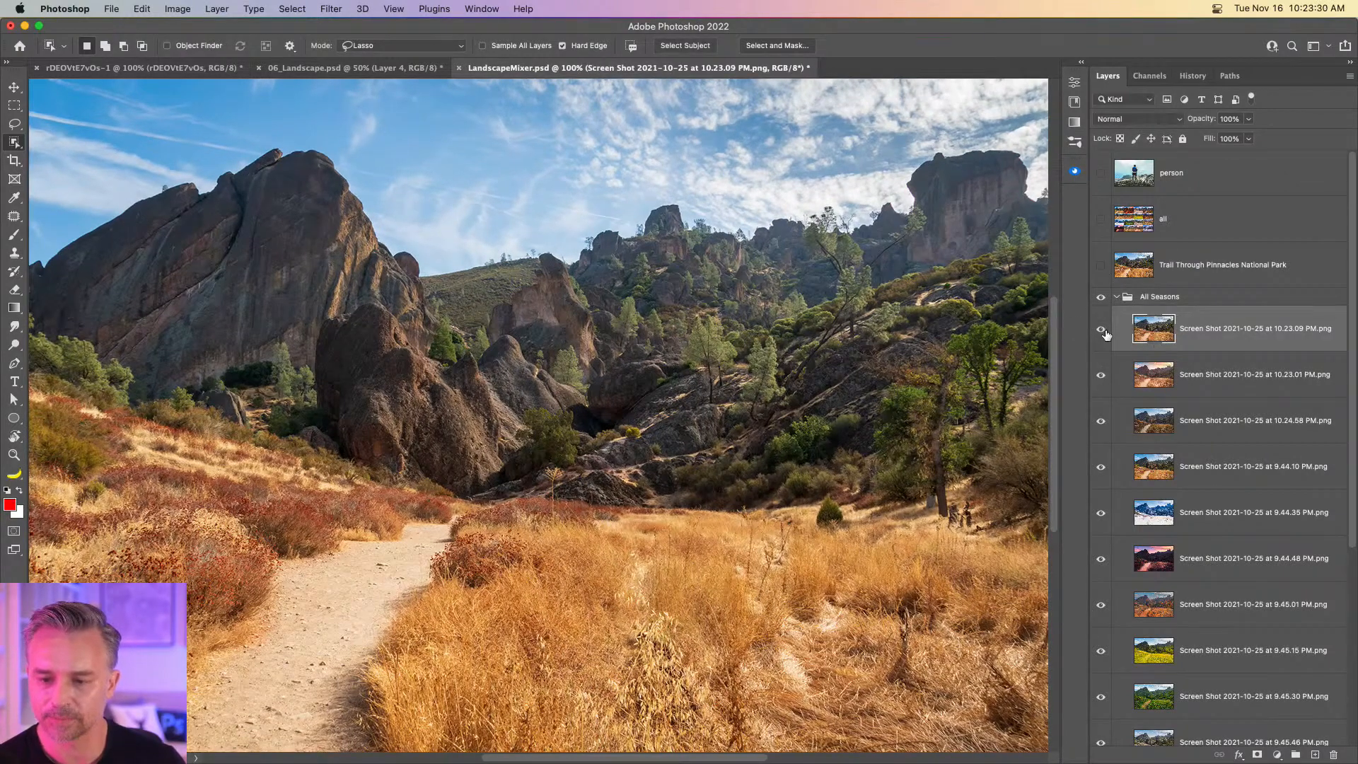
left_click(1105, 331)
left_click(1187, 375)
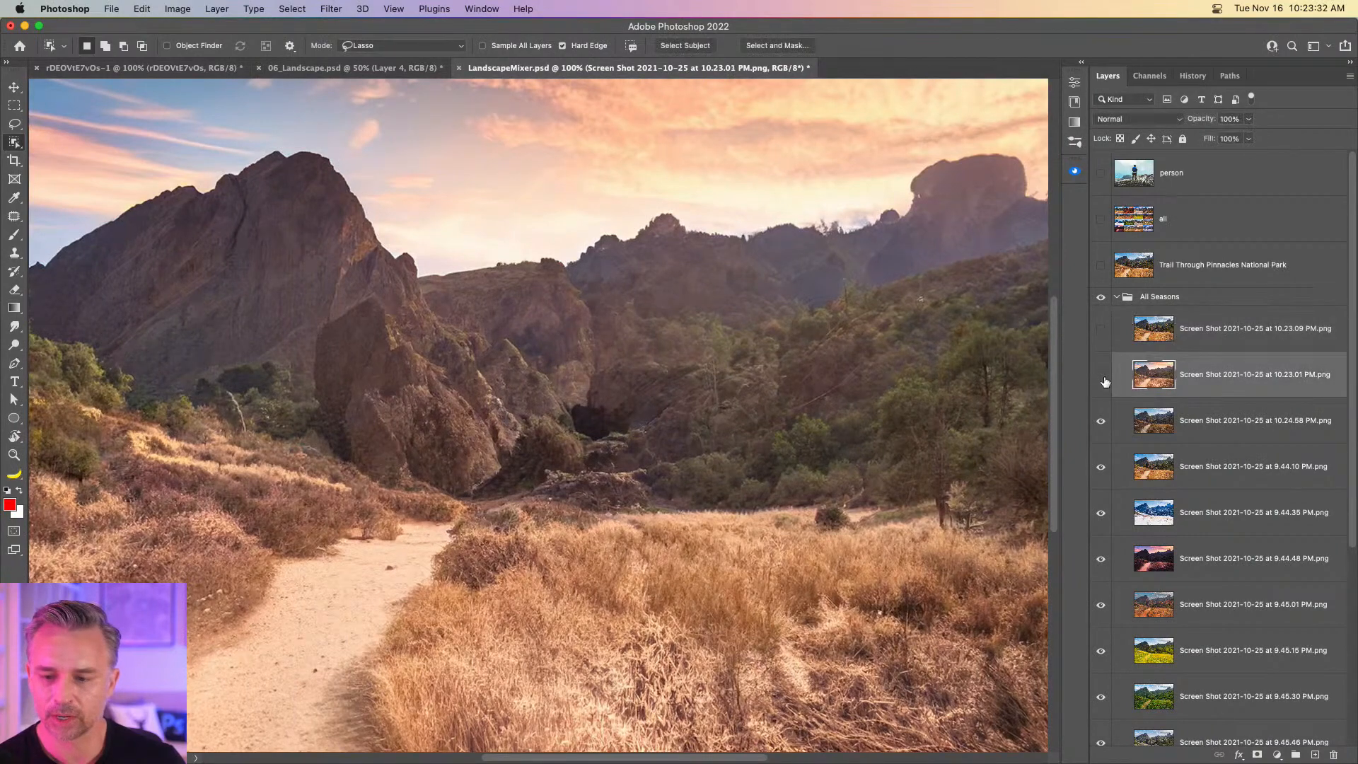
Hide the season variants one by one from 10.23.01 PM down through 9.45.01 PM to view each landscape style.
left_click(1103, 378)
left_click(1100, 423)
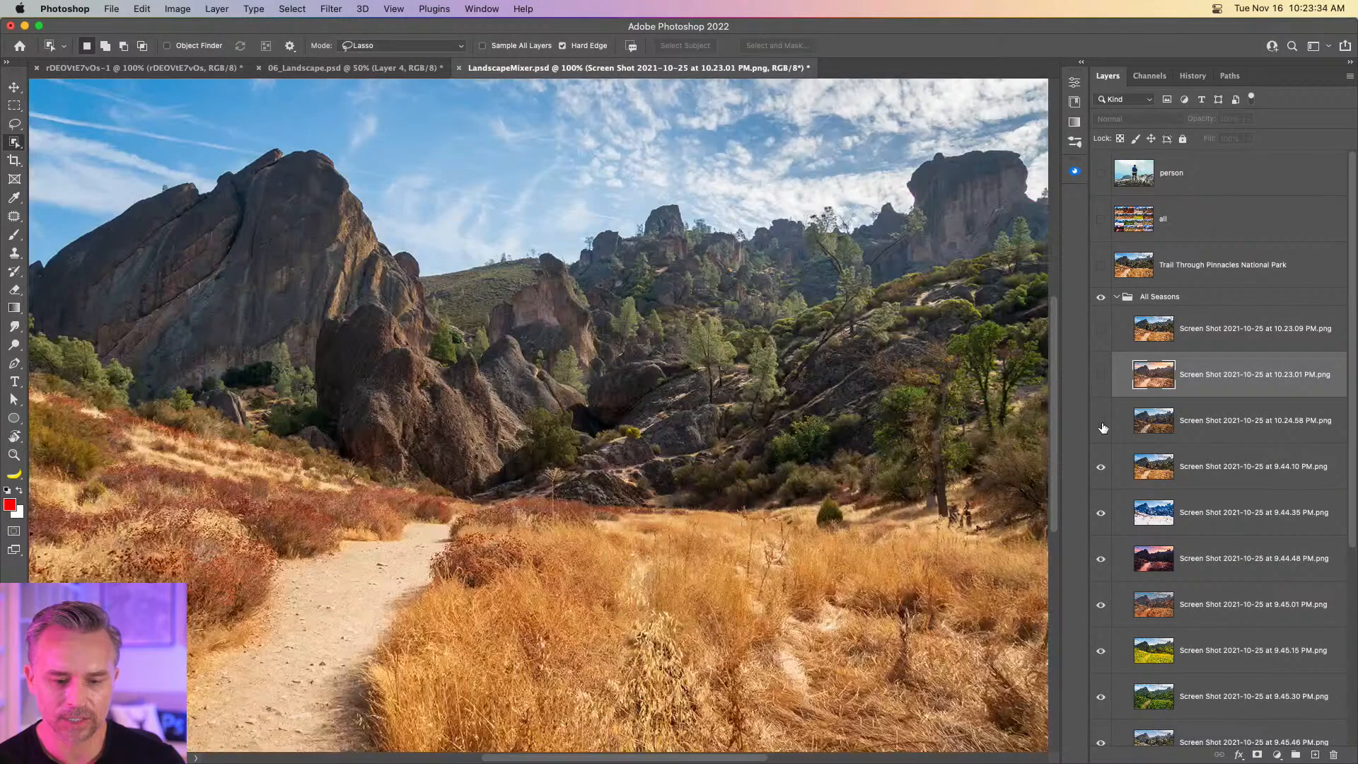
left_click(1100, 466)
left_click(1099, 514)
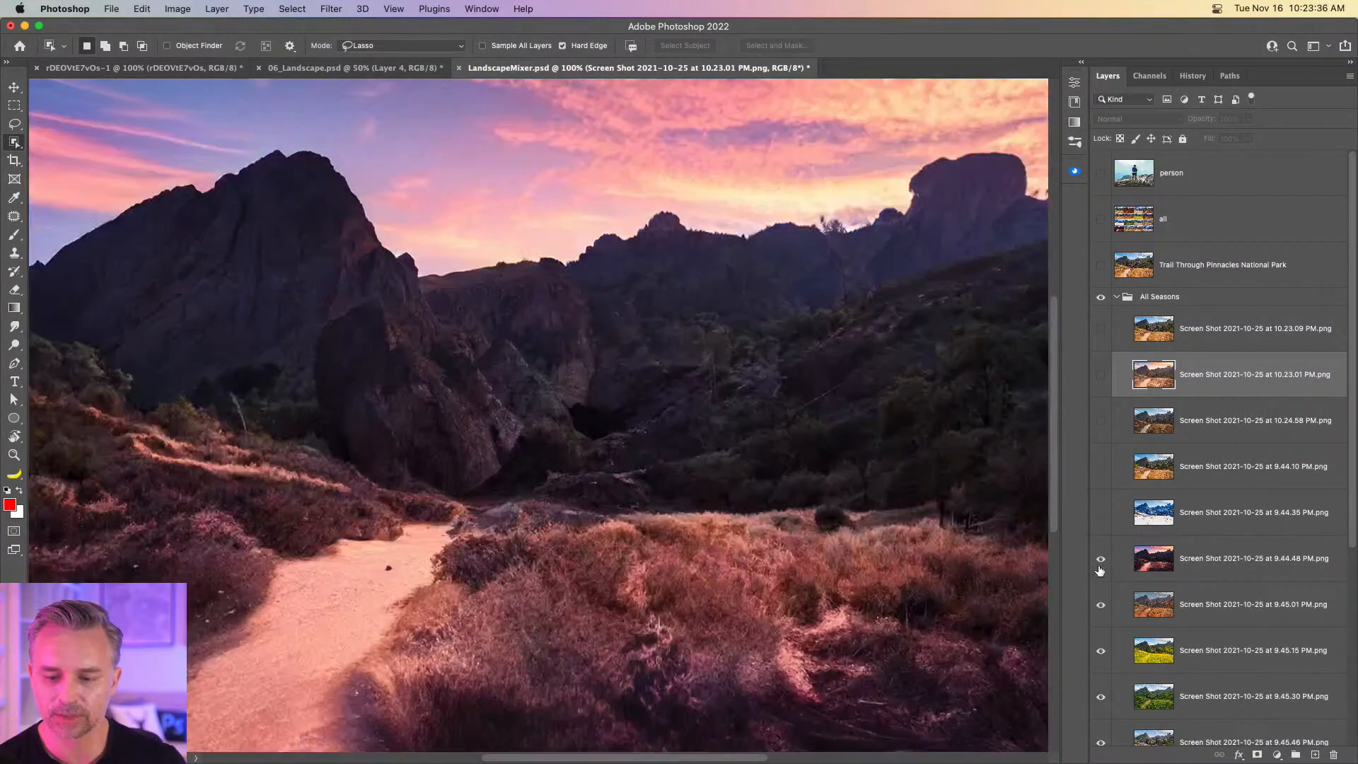
left_click(1100, 558)
left_click(1101, 605)
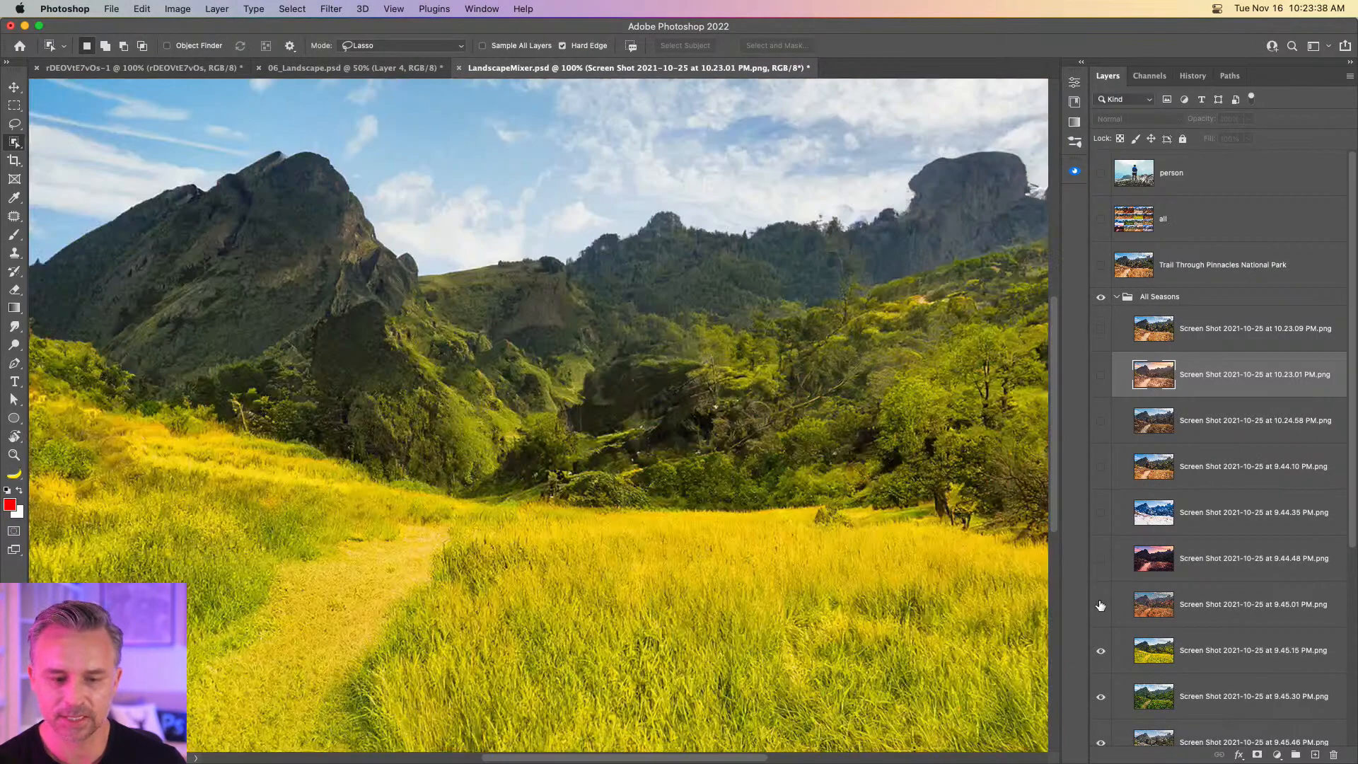
Continue viewing the styles by hiding the 9.45.15 PM, 9.45.30 PM and 9.45.46 PM variants in turn.
scroll(1101, 654, "down", 5)
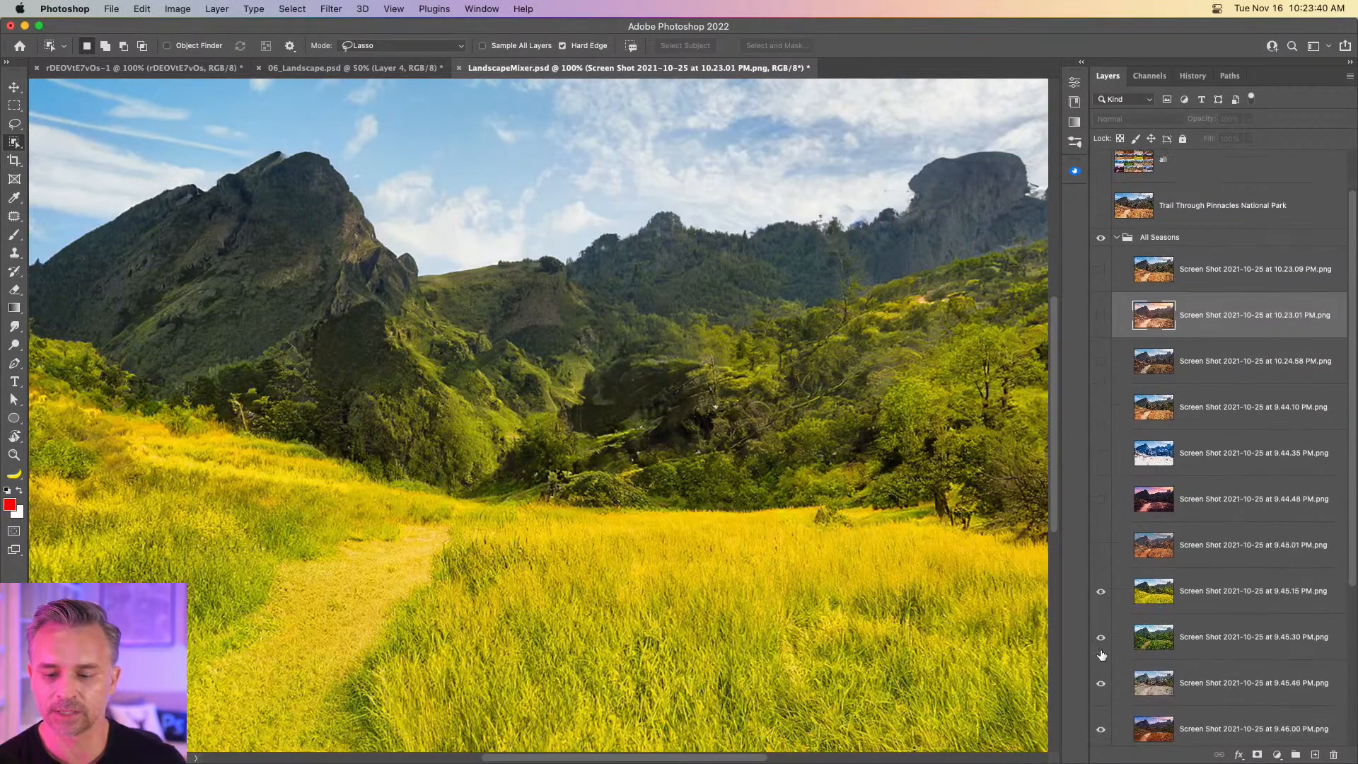
left_click(1102, 504)
scroll(1103, 516, "down", 1)
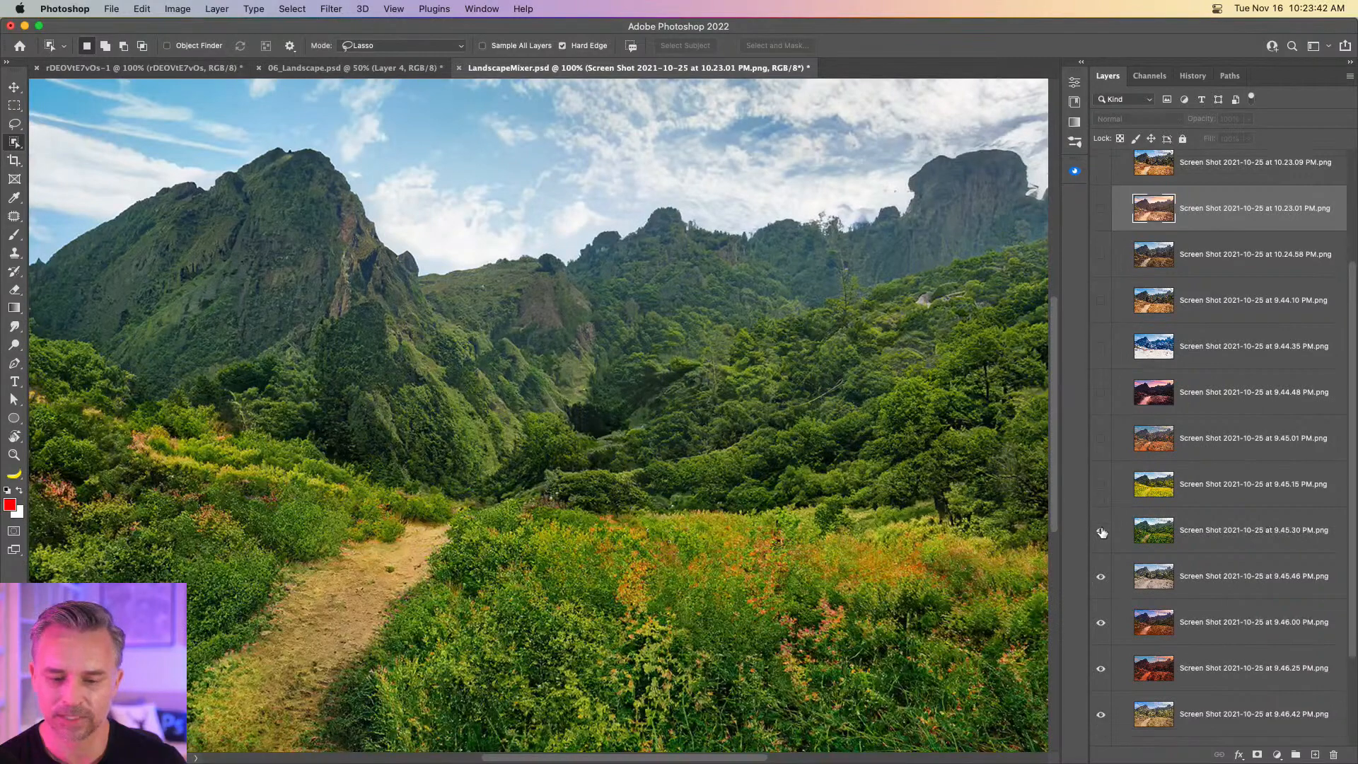
left_click(1102, 530)
scroll(1105, 560, "down", 1)
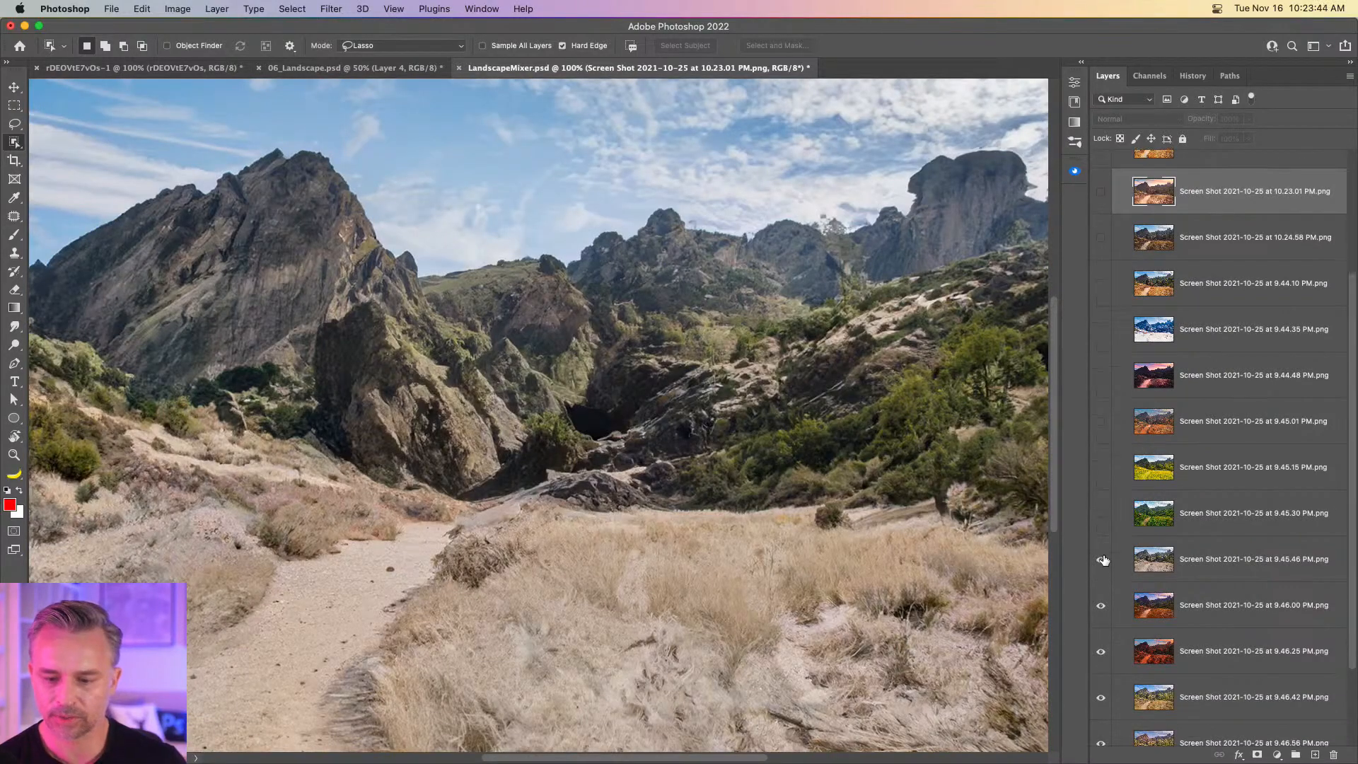
left_click(1199, 560)
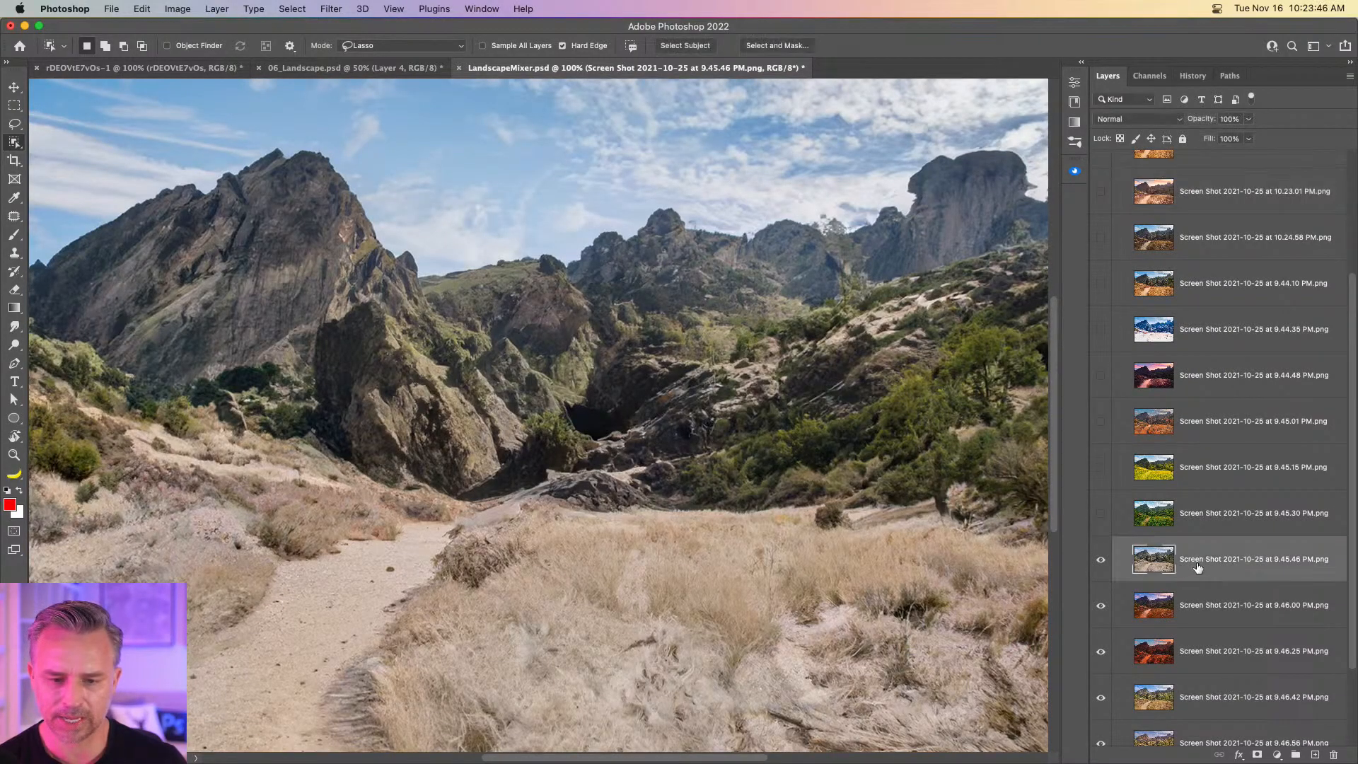
left_click(1100, 561)
Hide the remaining variants from 9.46.00 PM through 9.47.12 PM in turn, leaving only the 9.47.27 PM variant on.
left_click(1219, 608)
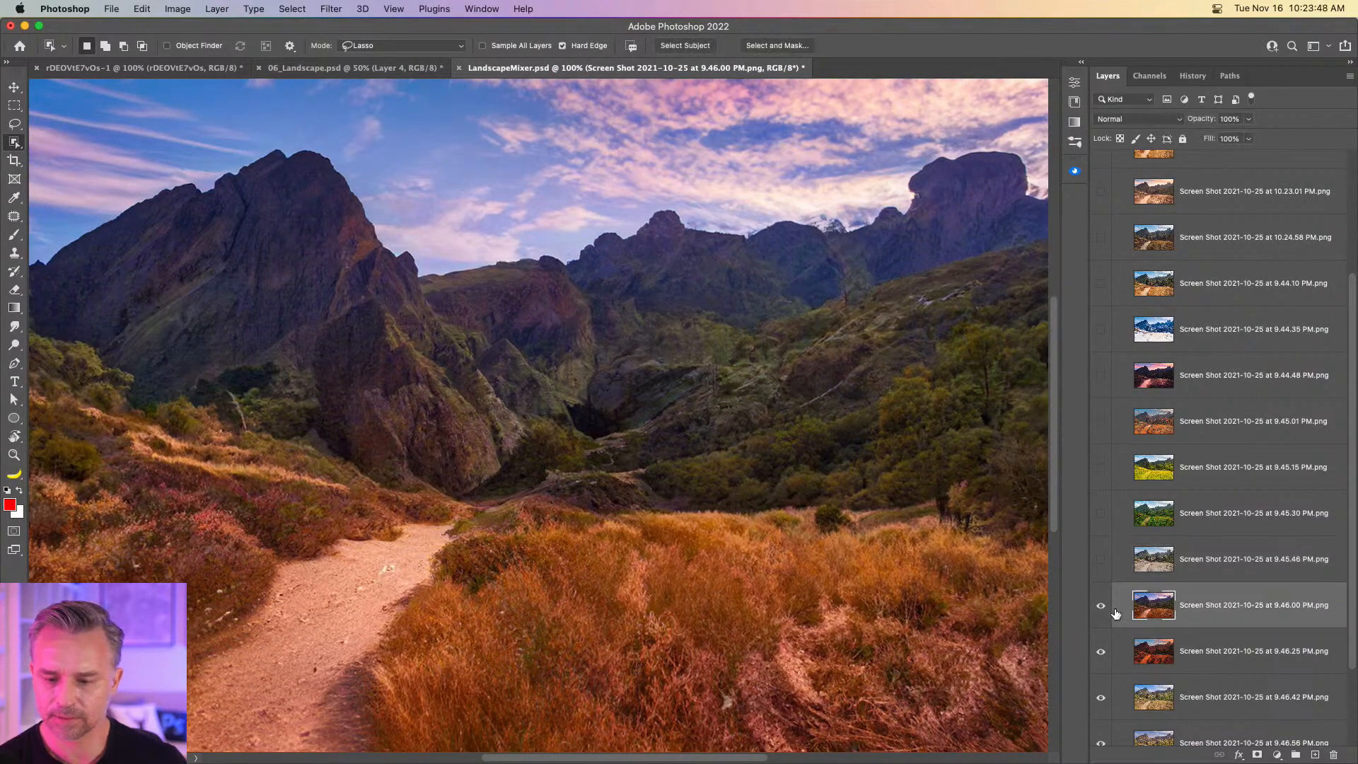
left_click(1105, 613)
left_click(1116, 649)
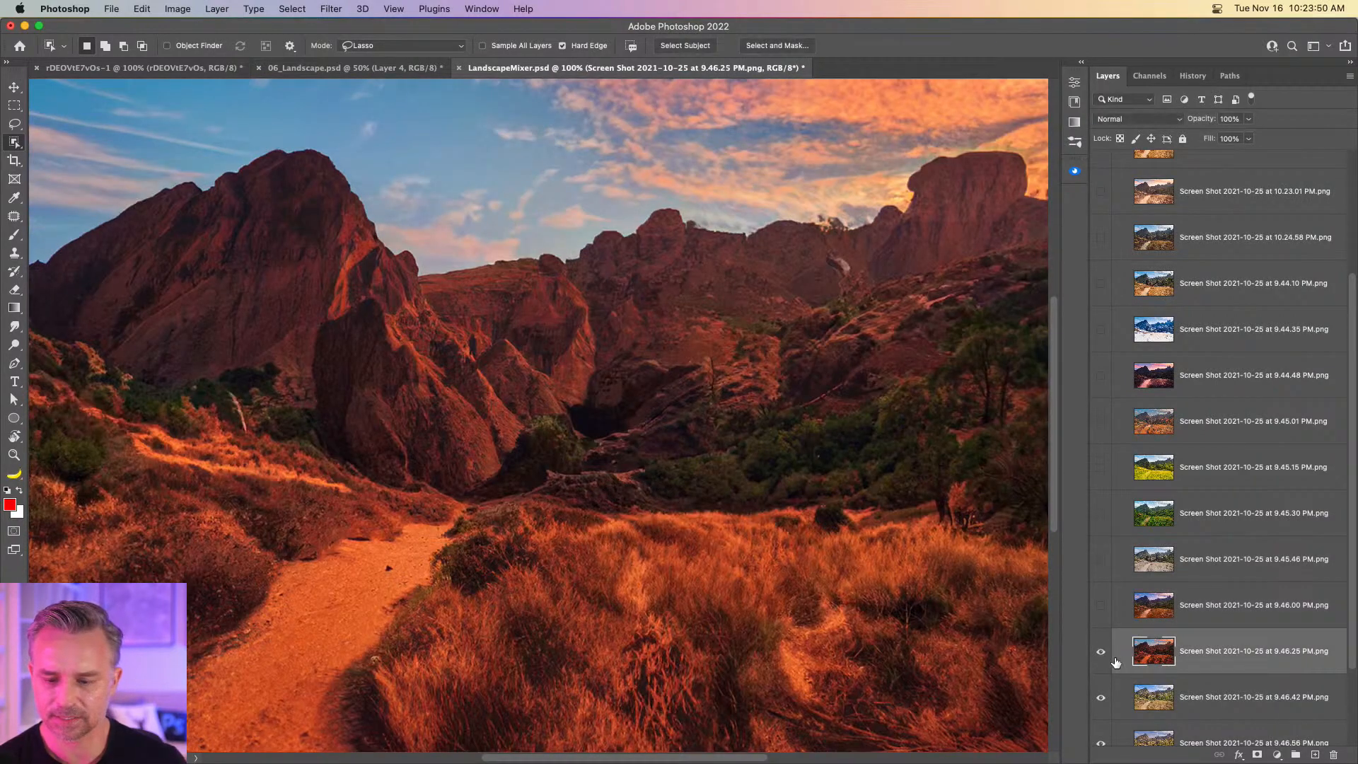
left_click(1101, 651)
left_click(1114, 698)
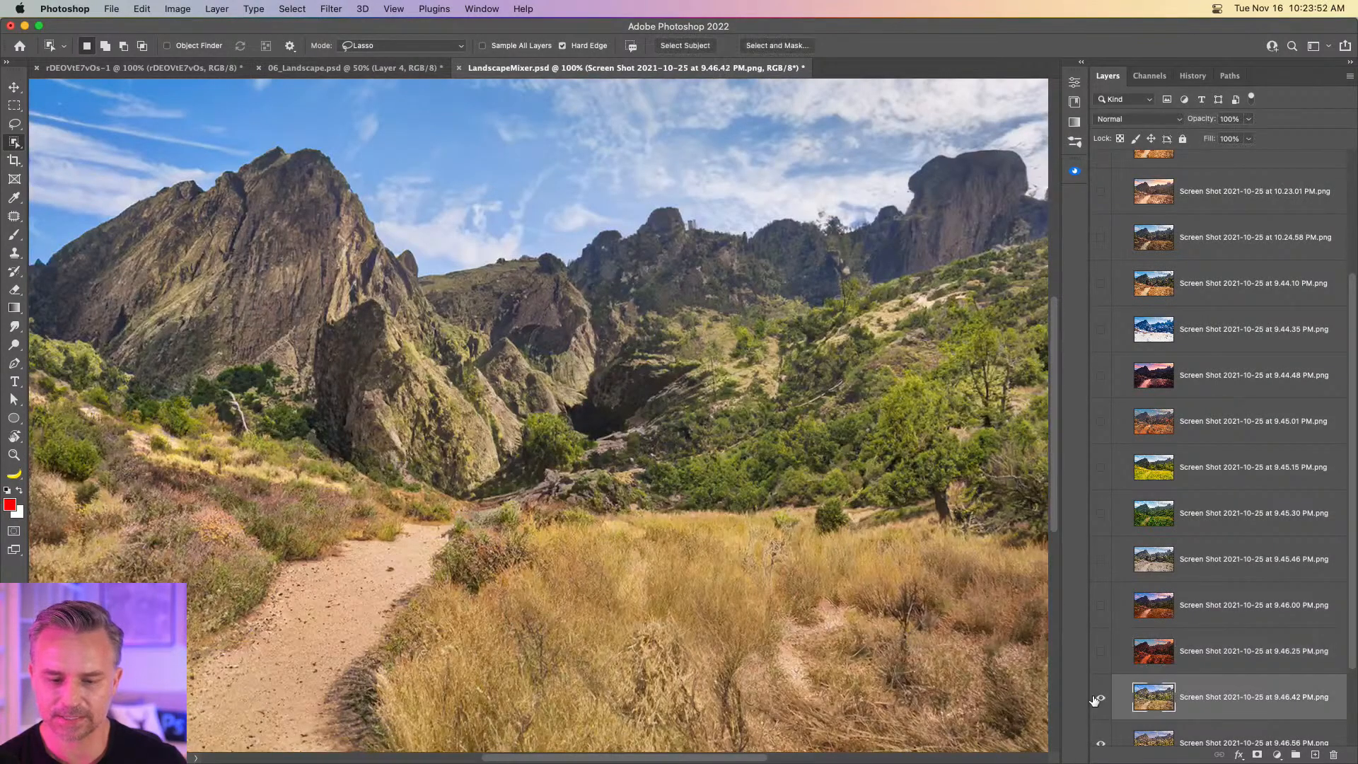
scroll(1089, 700, "down", 3)
left_click(1101, 586)
left_click(1101, 631)
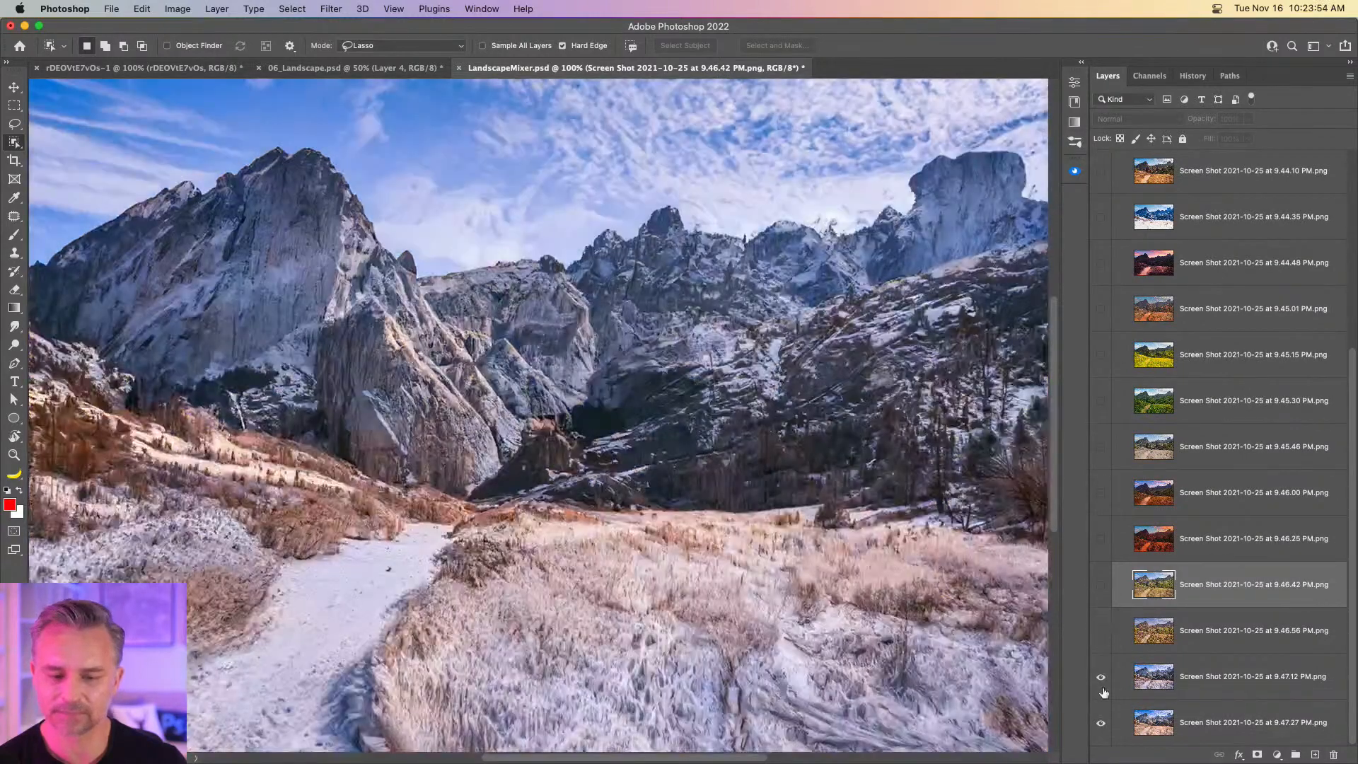
left_click(1100, 678)
Show the Trail Through Pinnacles National Park layer and the "all" grid layer again.
scroll(1096, 495, "up", 5)
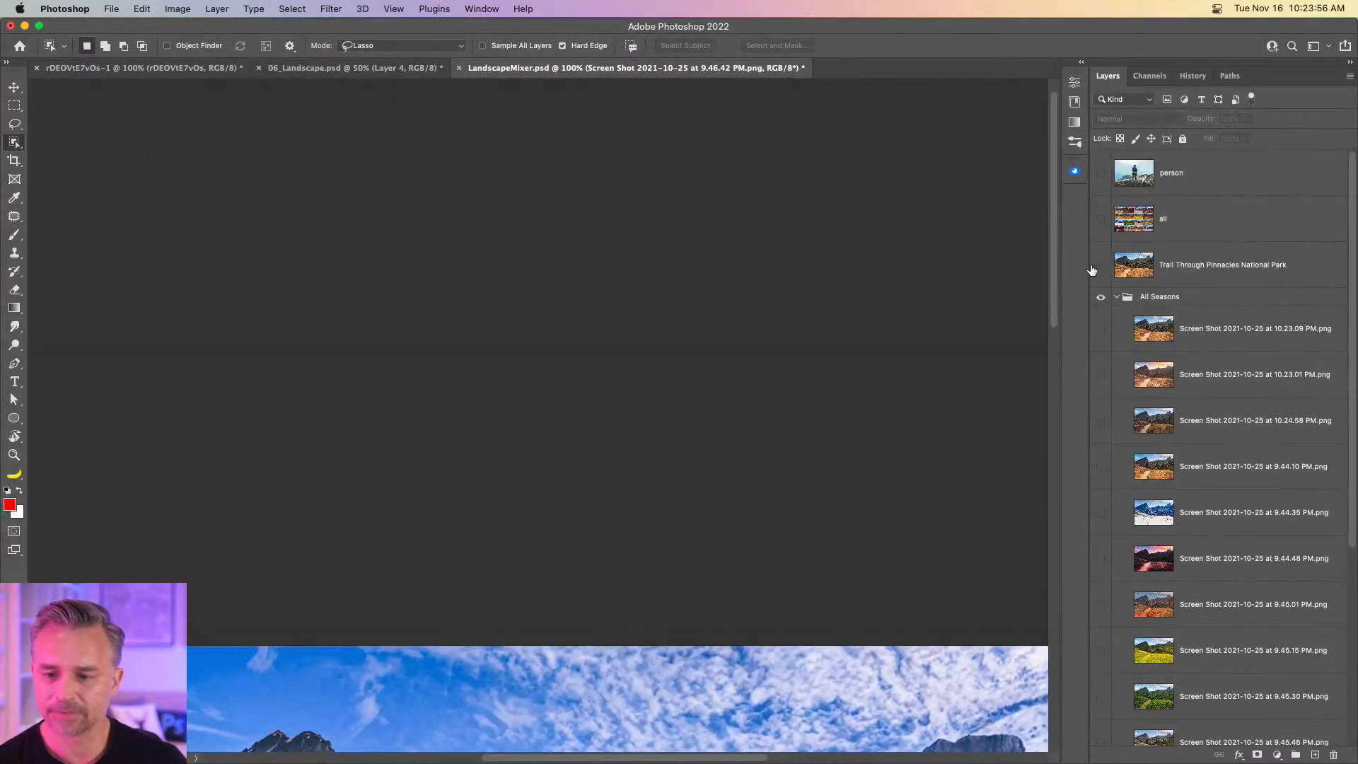
left_click(1100, 267)
left_click(1101, 220)
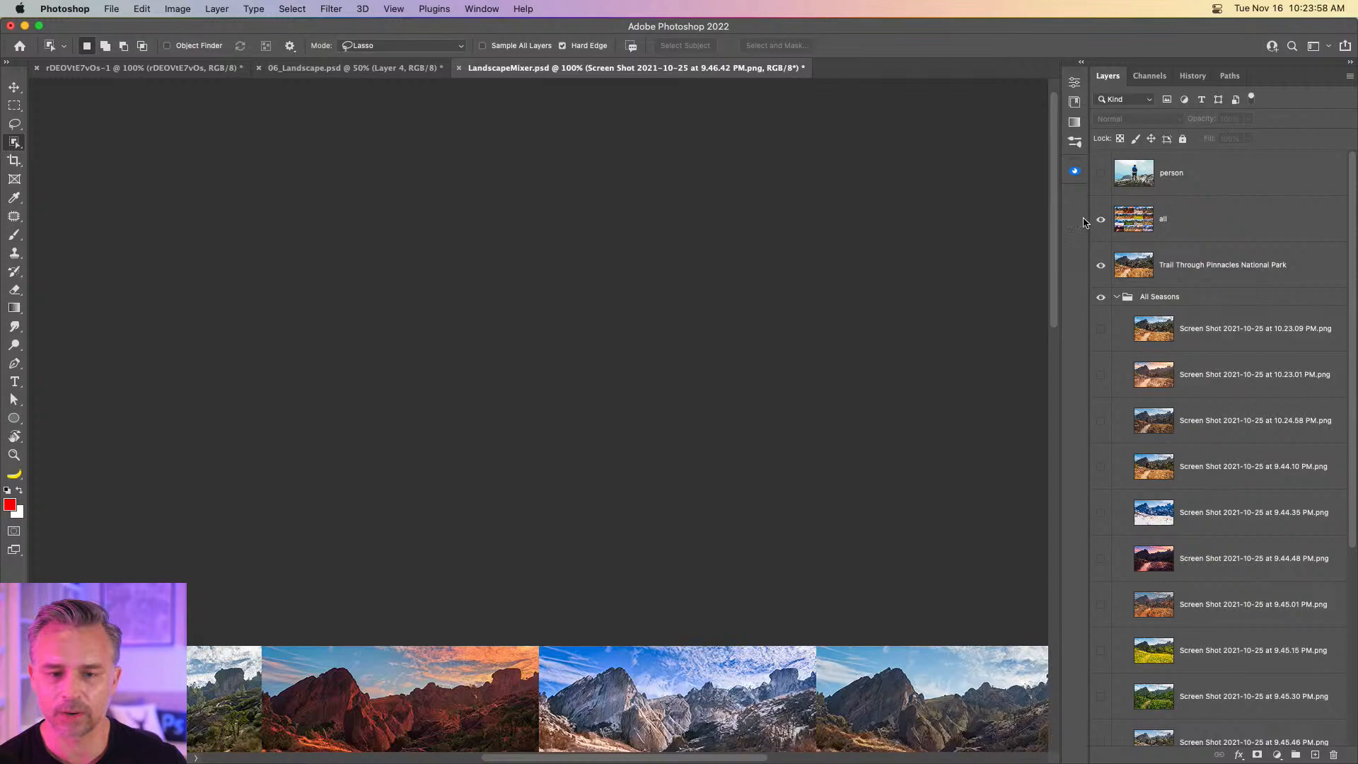
Export the landscape grid with Save for Web as LandscapeMixer.jpg to the Desktop.
left_click(1184, 222)
scroll(559, 594, "down", 10)
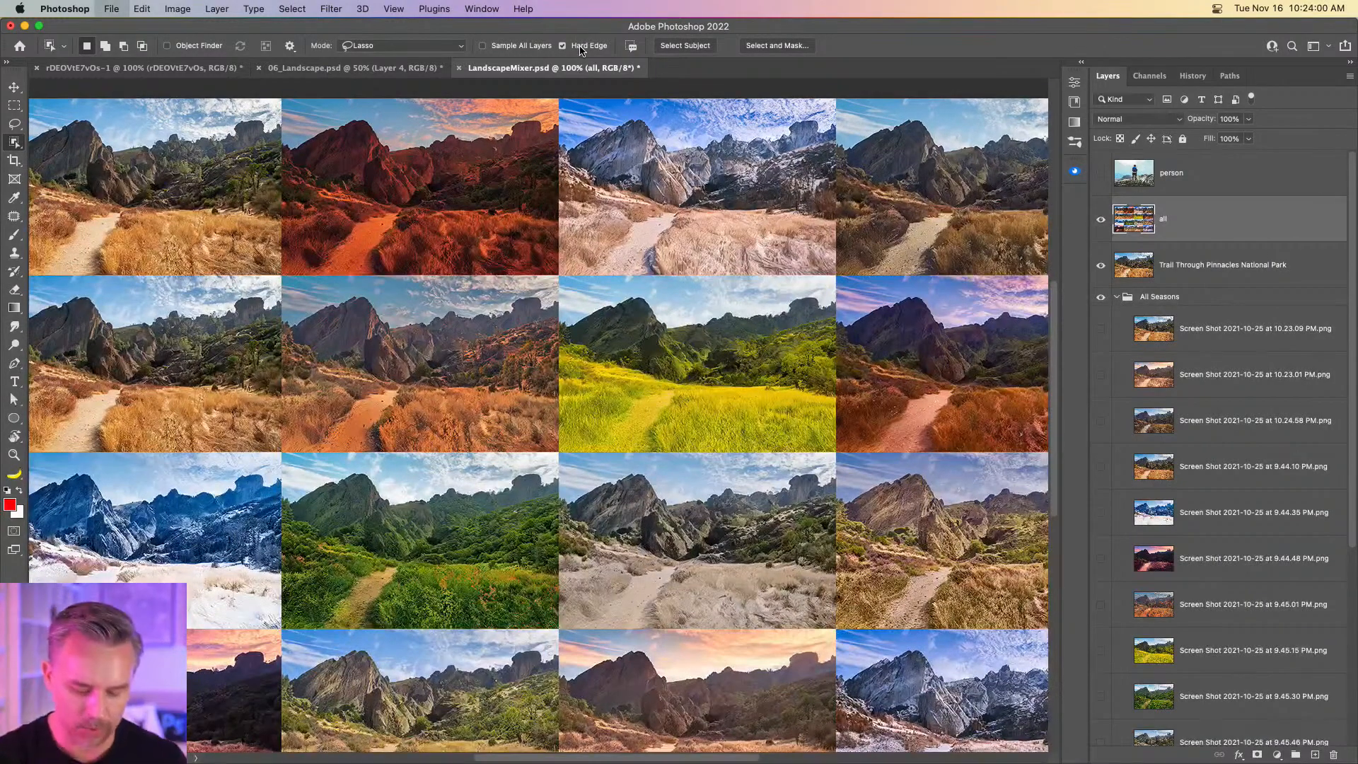
key("super+alt+shift+s")
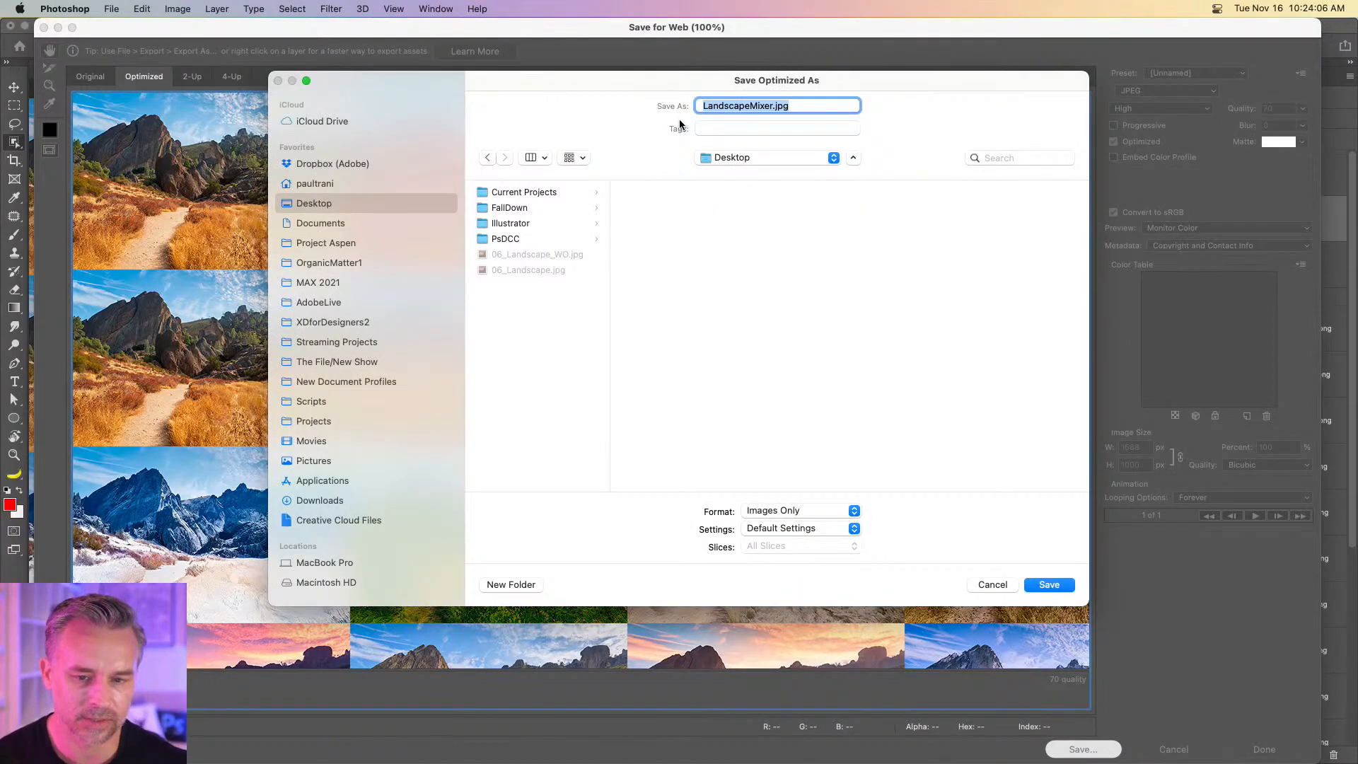
key("Return")
Minimize the Photoshop window and close the Finder search window to clear the desktop.
left_click(25, 26)
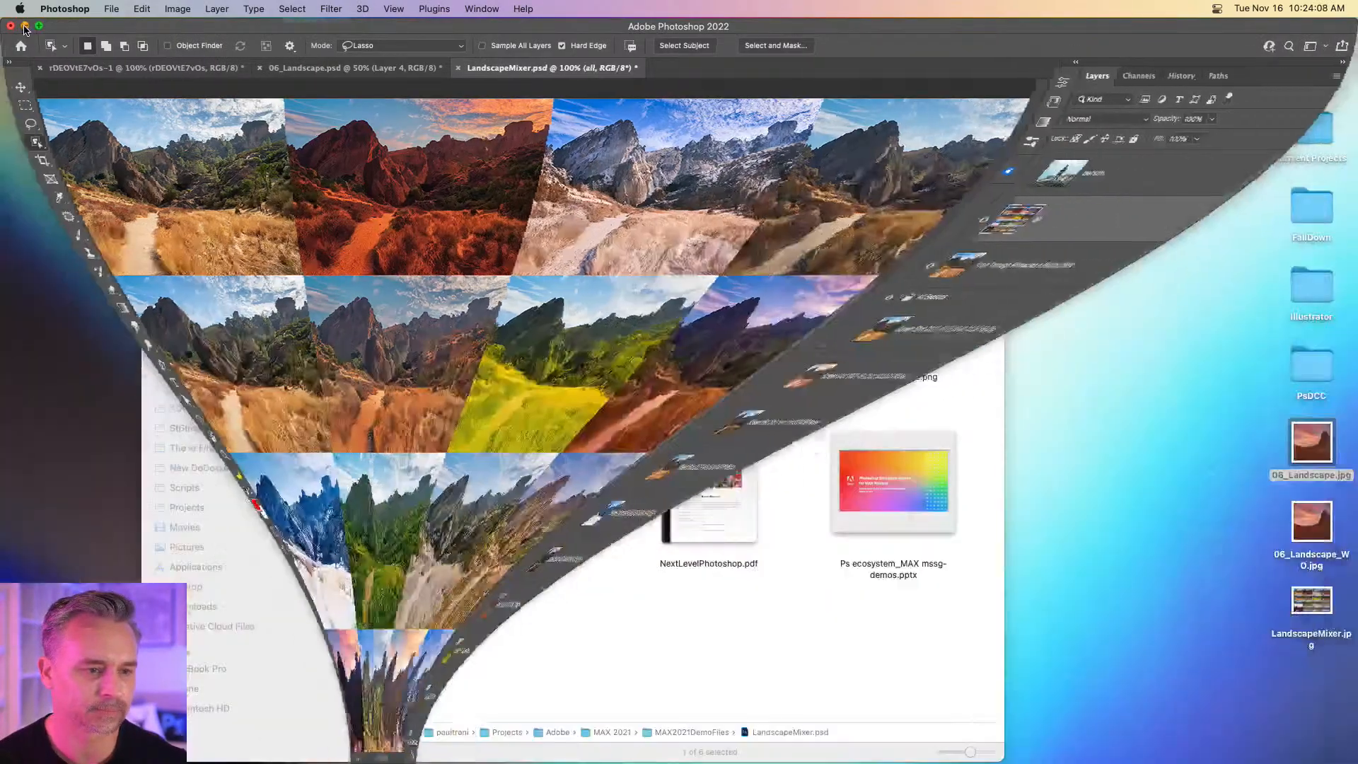
left_click_drag(244, 141, 283, 101)
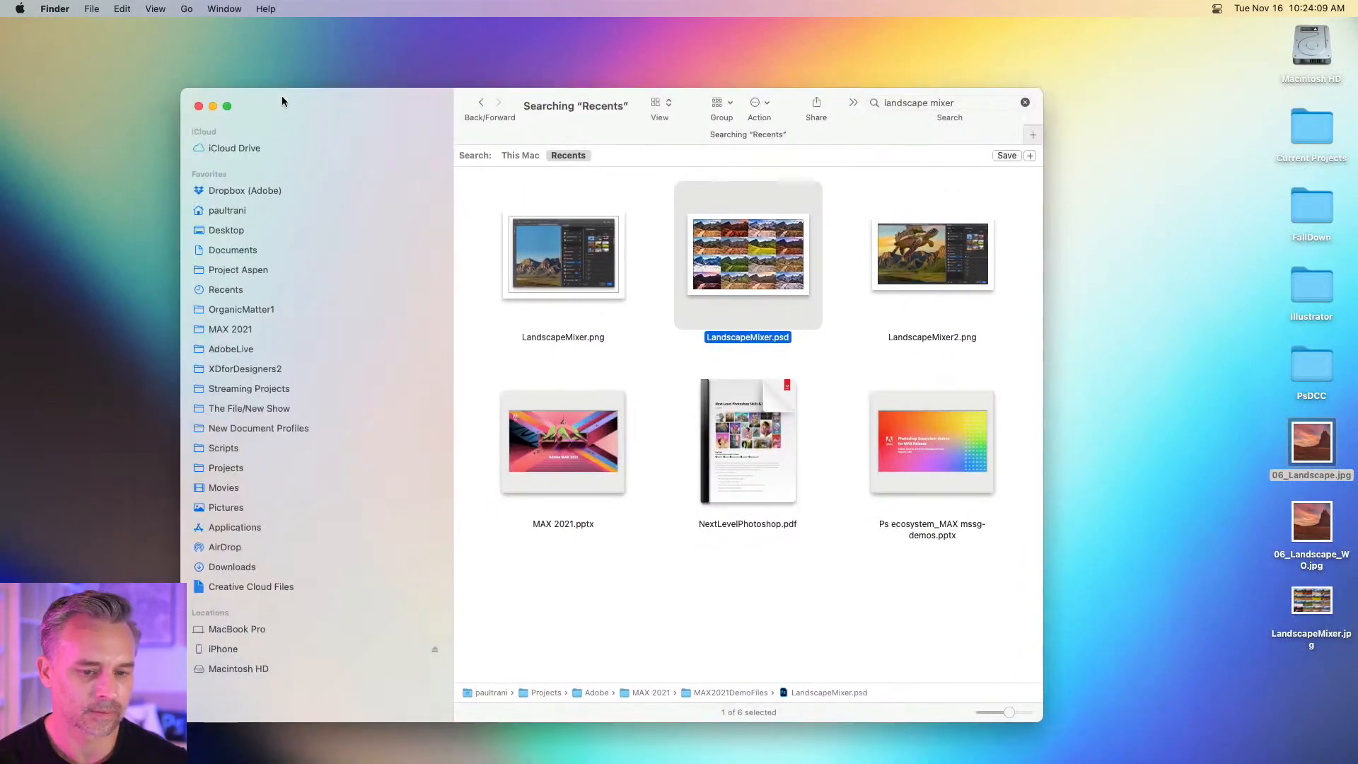
left_click(198, 106)
mouse_move(669, 749)
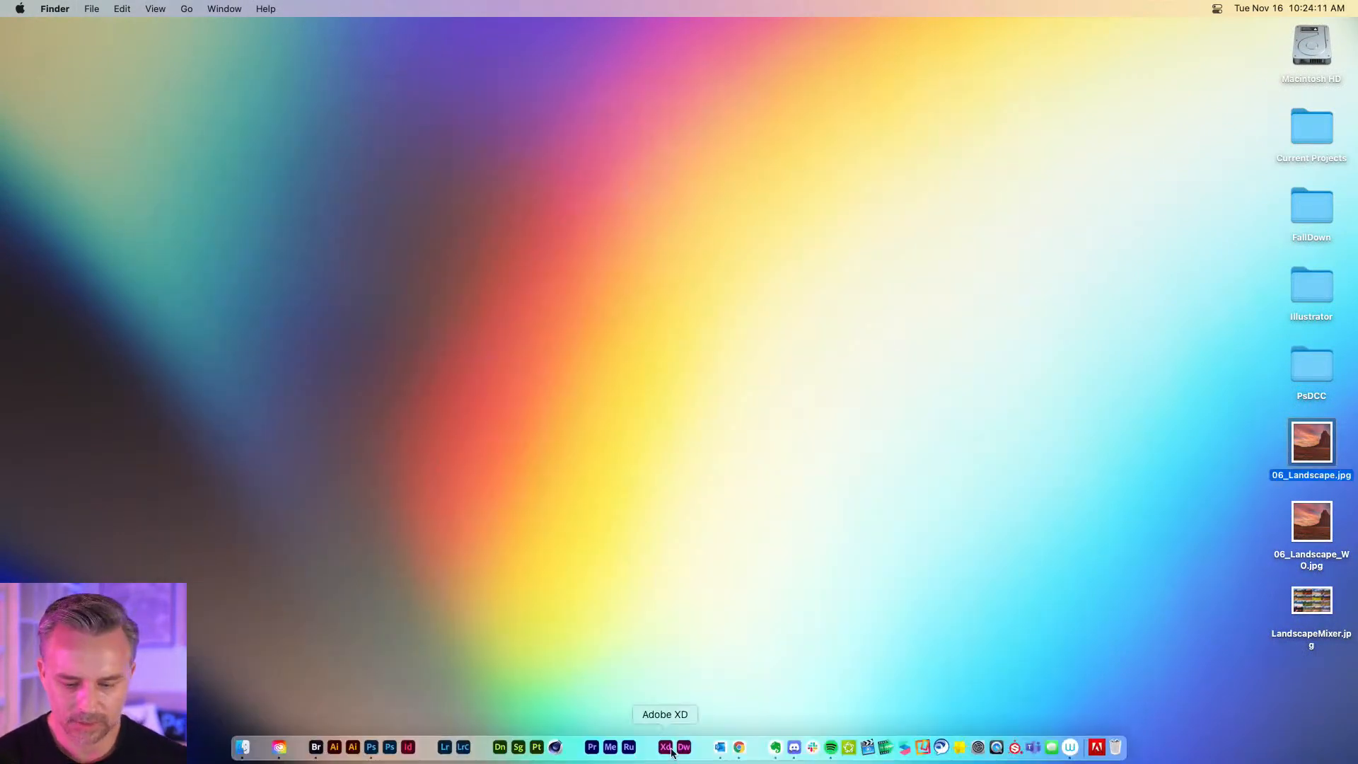
Switch to Discord, upload LandscapeMixer.jpg from the desktop to the challenge channel with the comment "Landscape Mixer", and minimize the window.
left_click(795, 749)
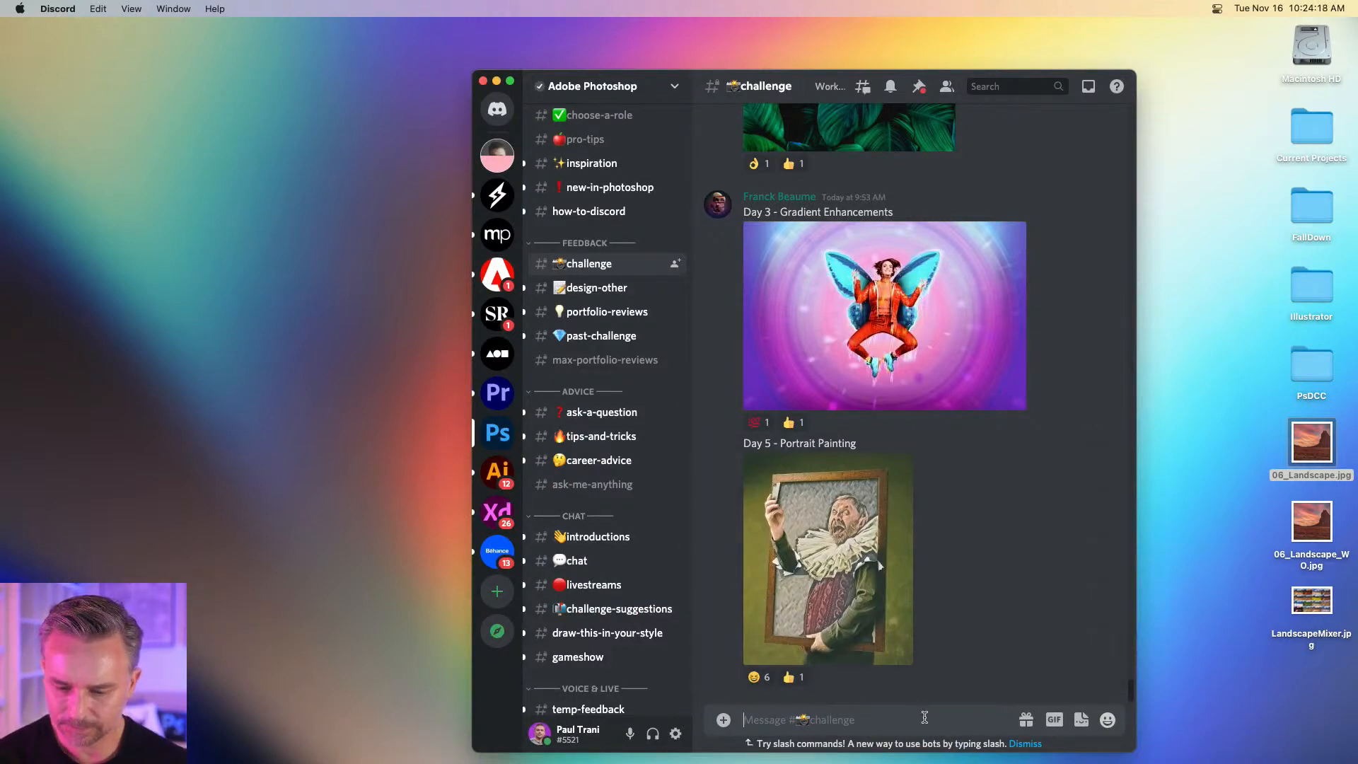
left_click_drag(1312, 602, 870, 709)
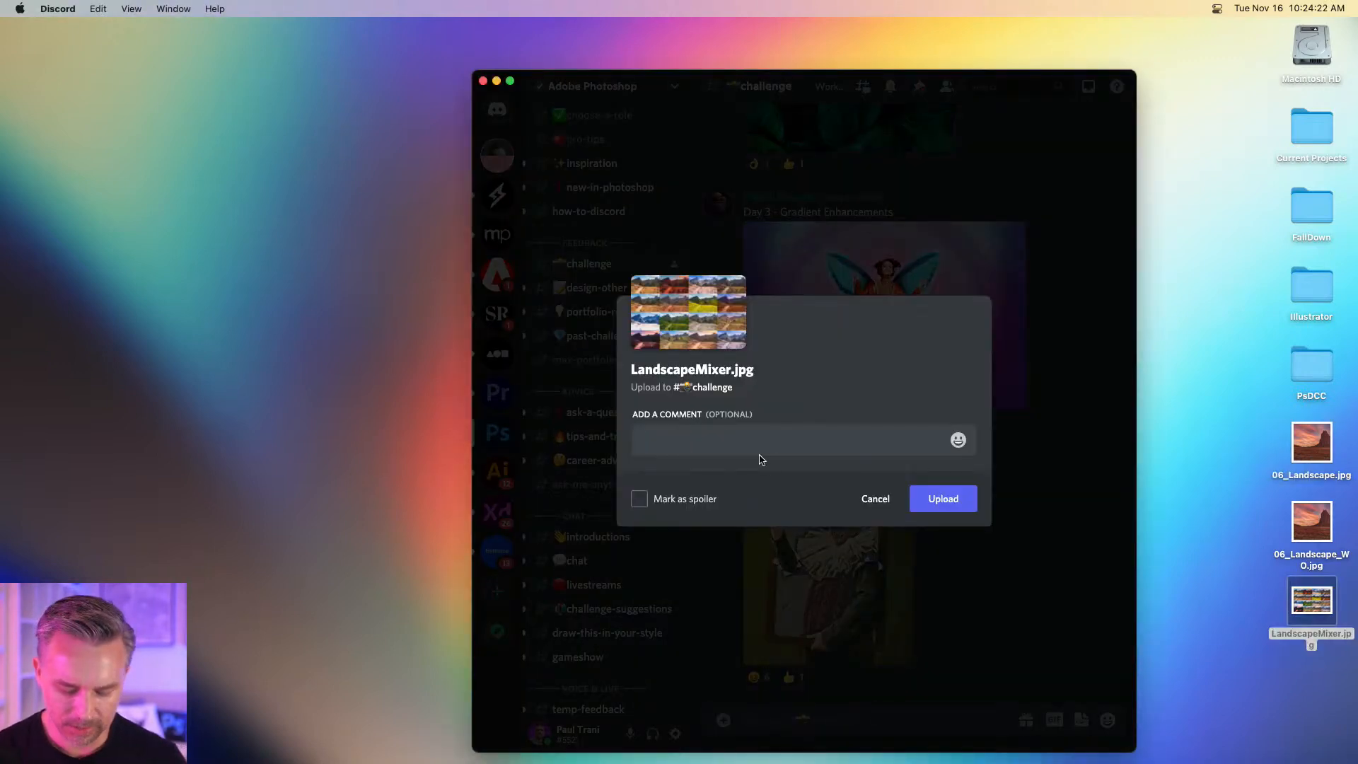
type("Landscape Mixer")
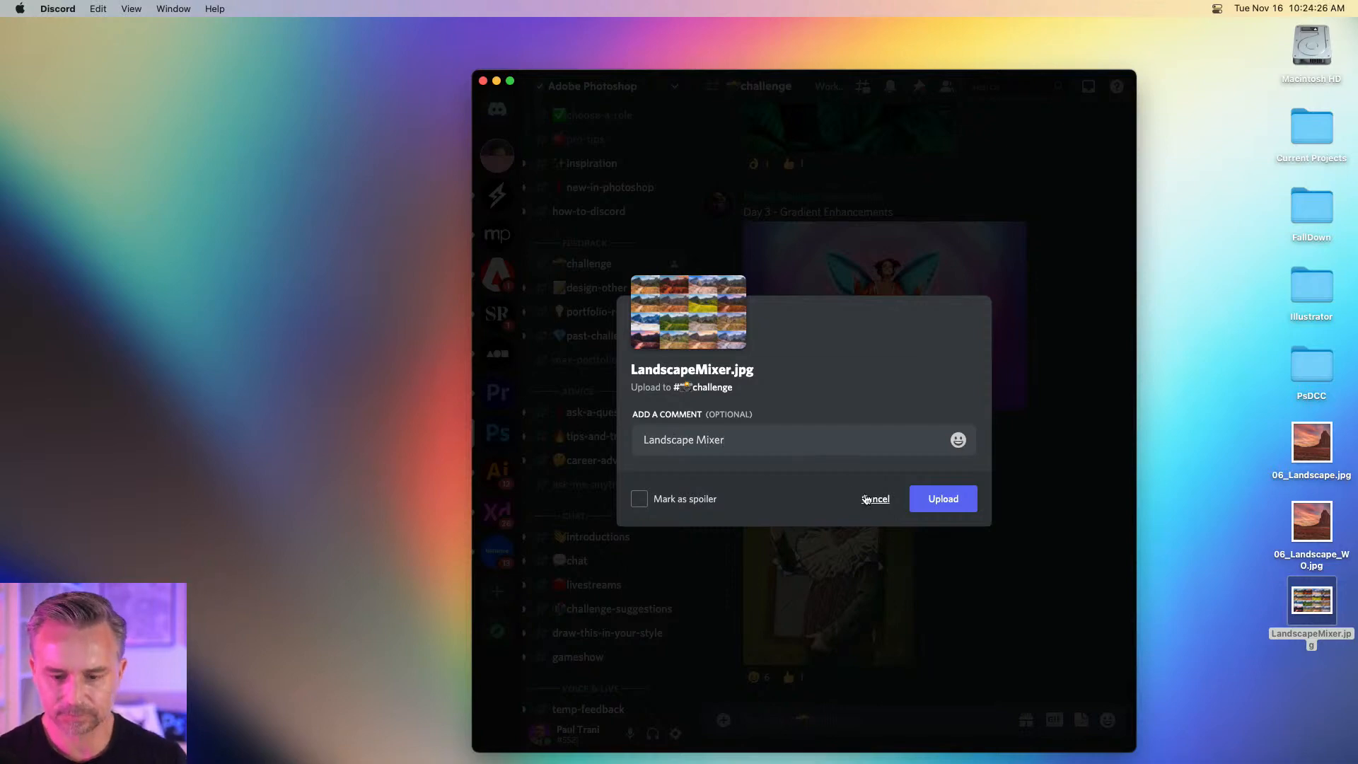
left_click(955, 501)
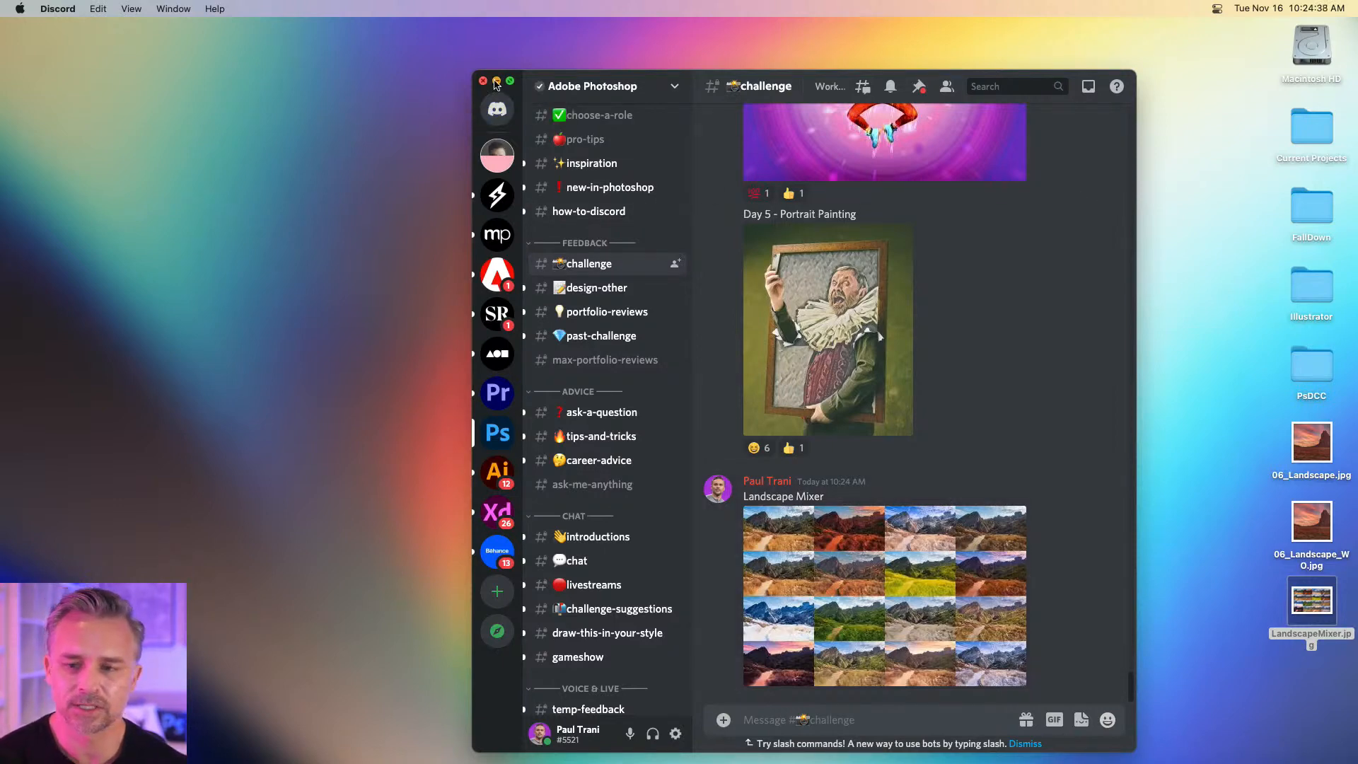
left_click(497, 81)
left_click(651, 220)
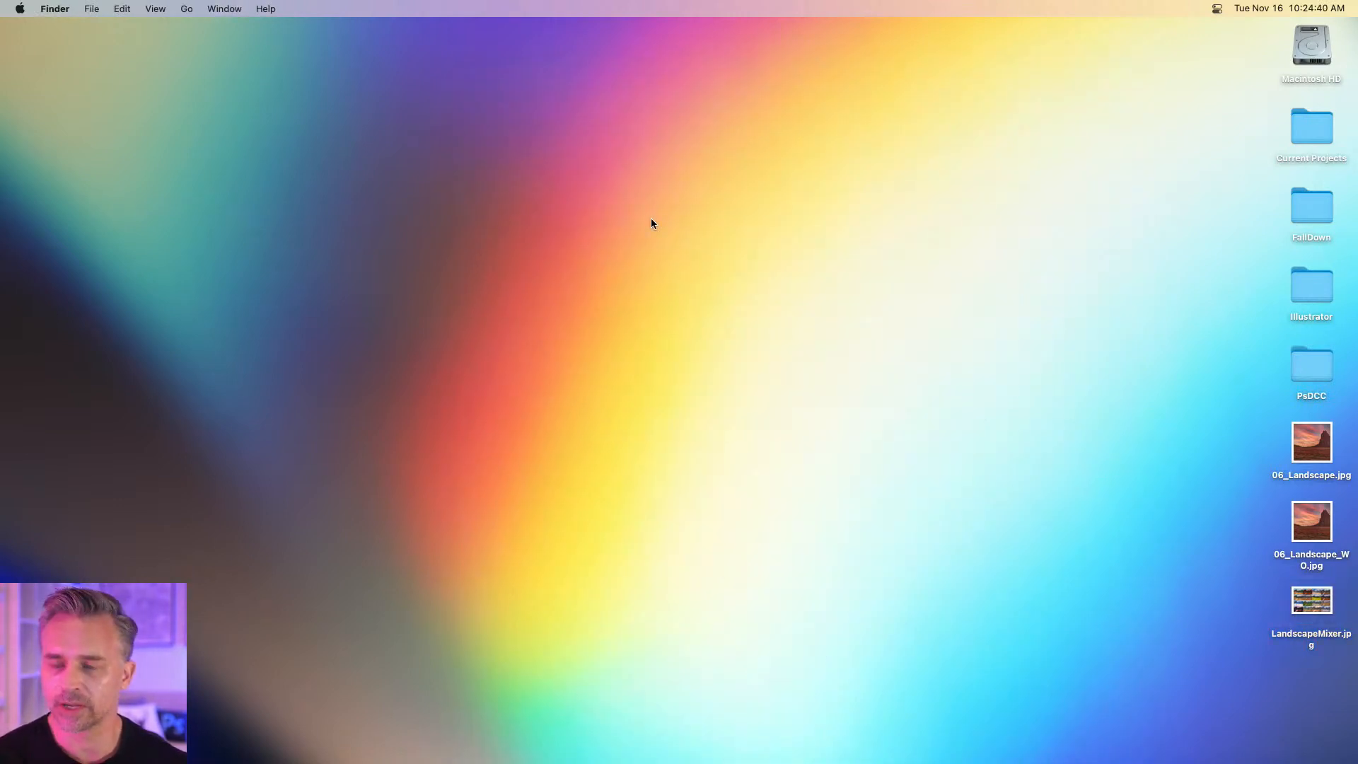
mouse_move(608, 748)
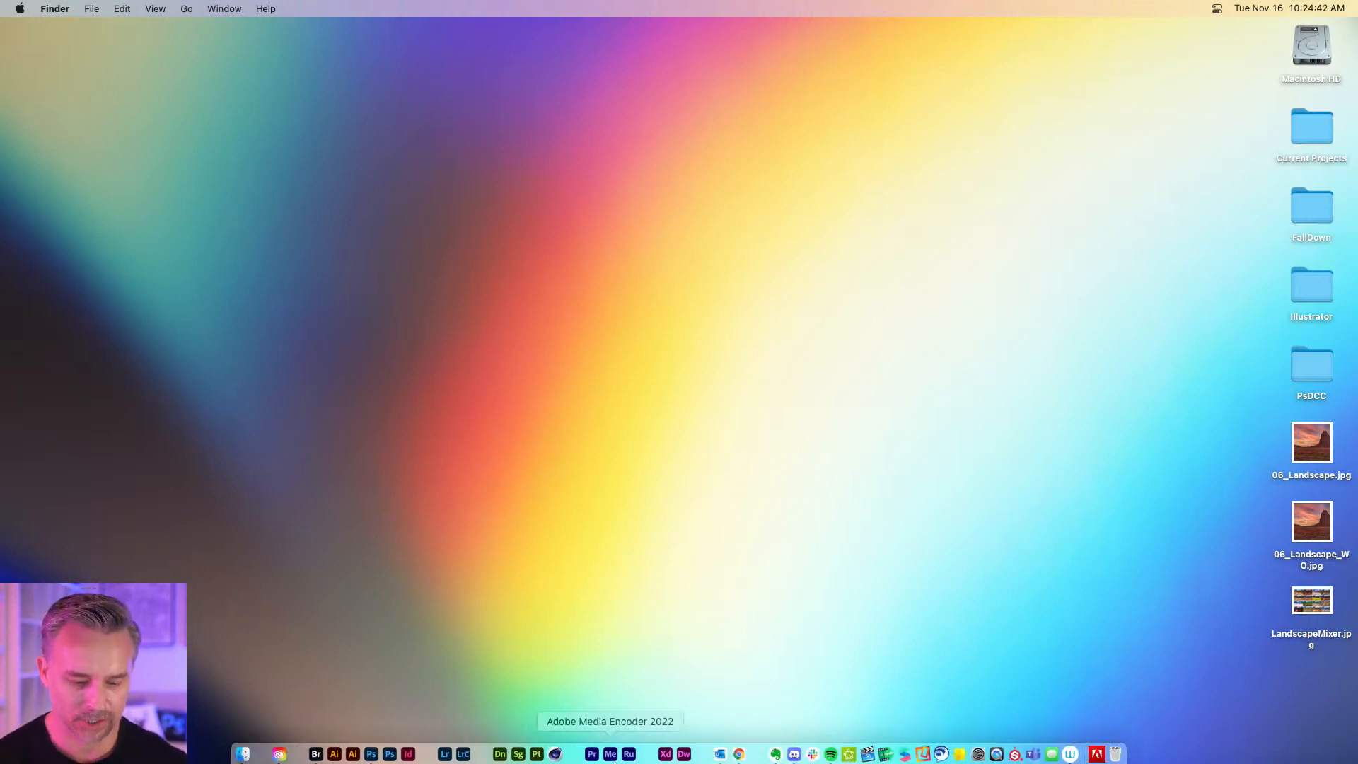